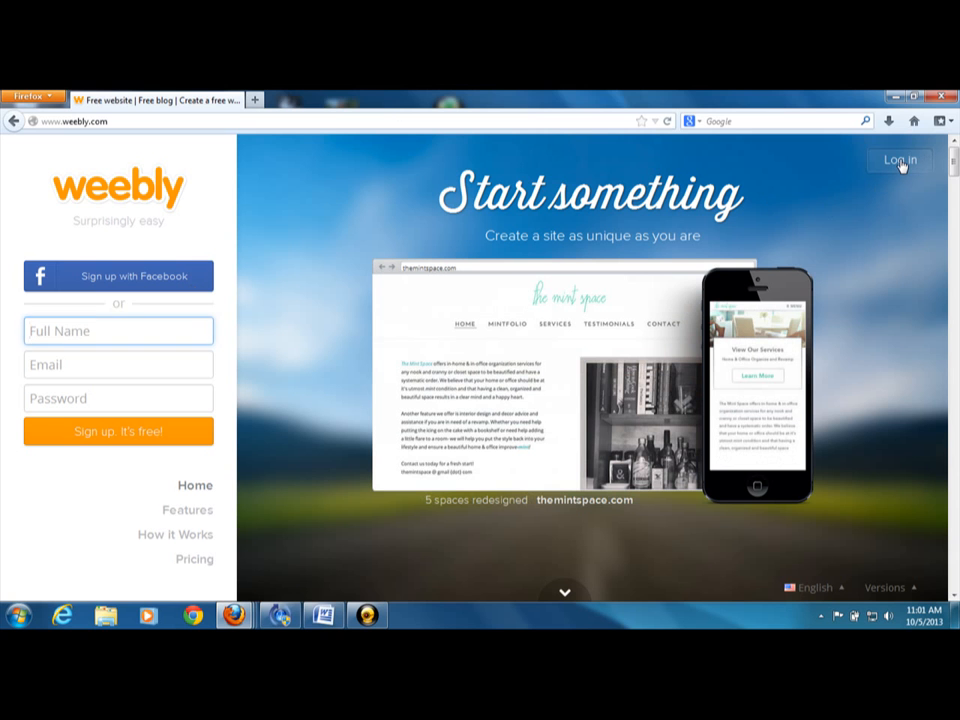
# Log in to the Weebly account and start adding a new site
pyautogui.click(900, 163)
pyautogui.click(812, 231)
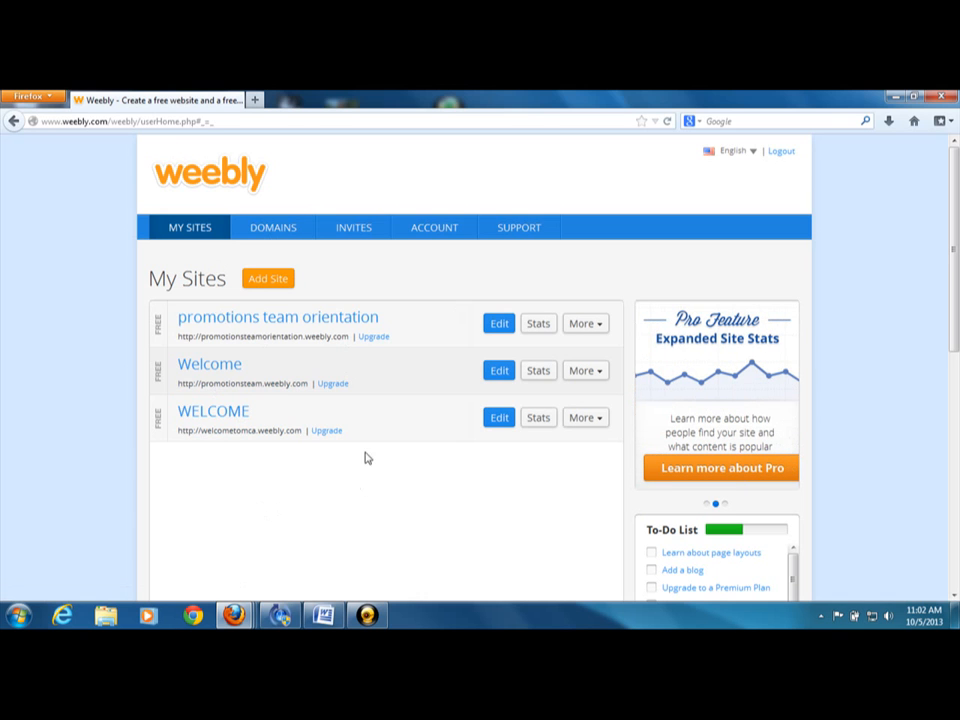
pyautogui.click(270, 280)
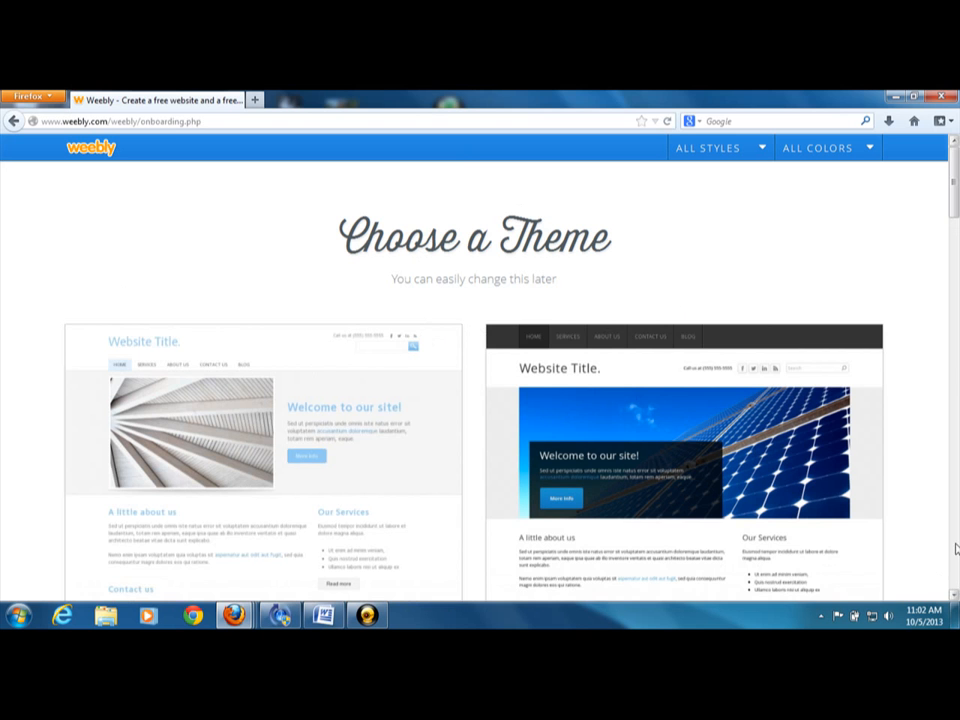
# Browse the theme gallery and choose the green theme with the hikers photo for the new site
pyautogui.scroll(-6, 953, 598)
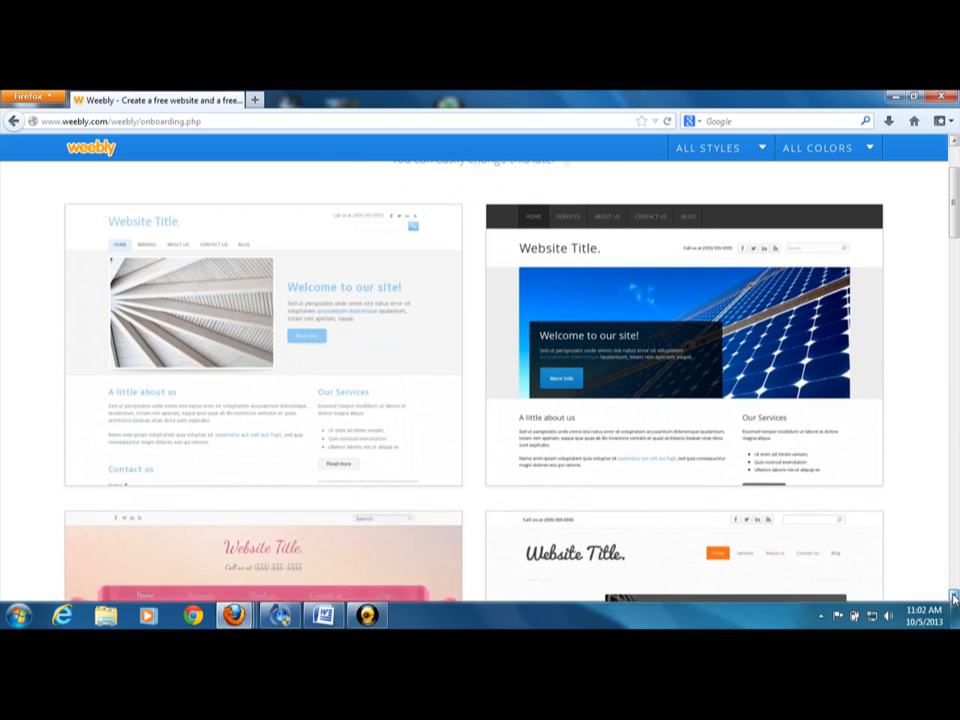
pyautogui.scroll(-6, 953, 598)
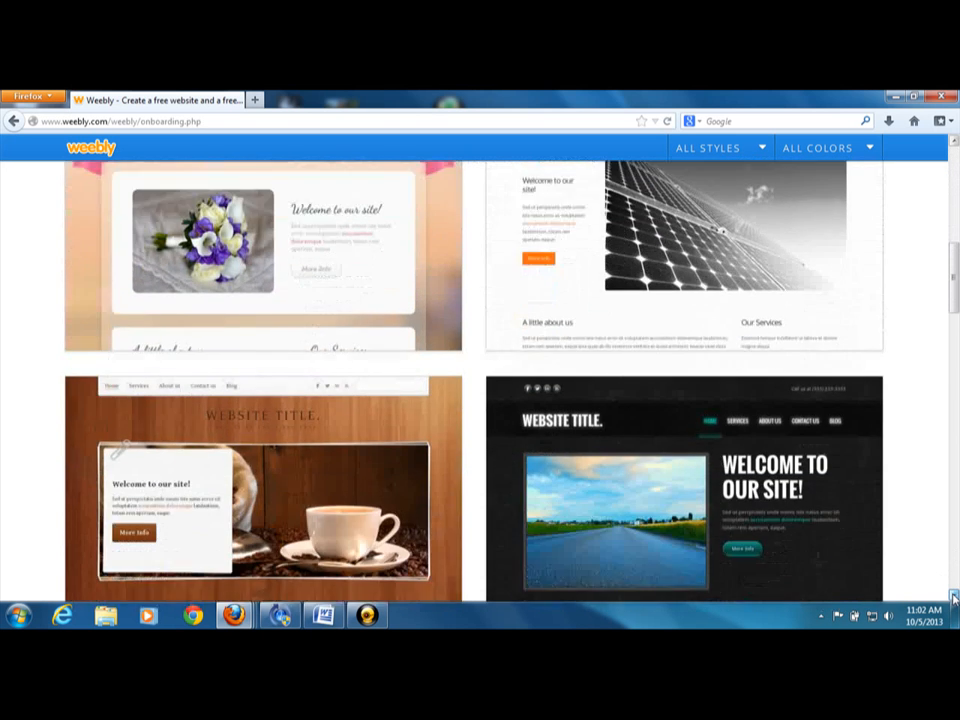
pyautogui.scroll(-6, 953, 598)
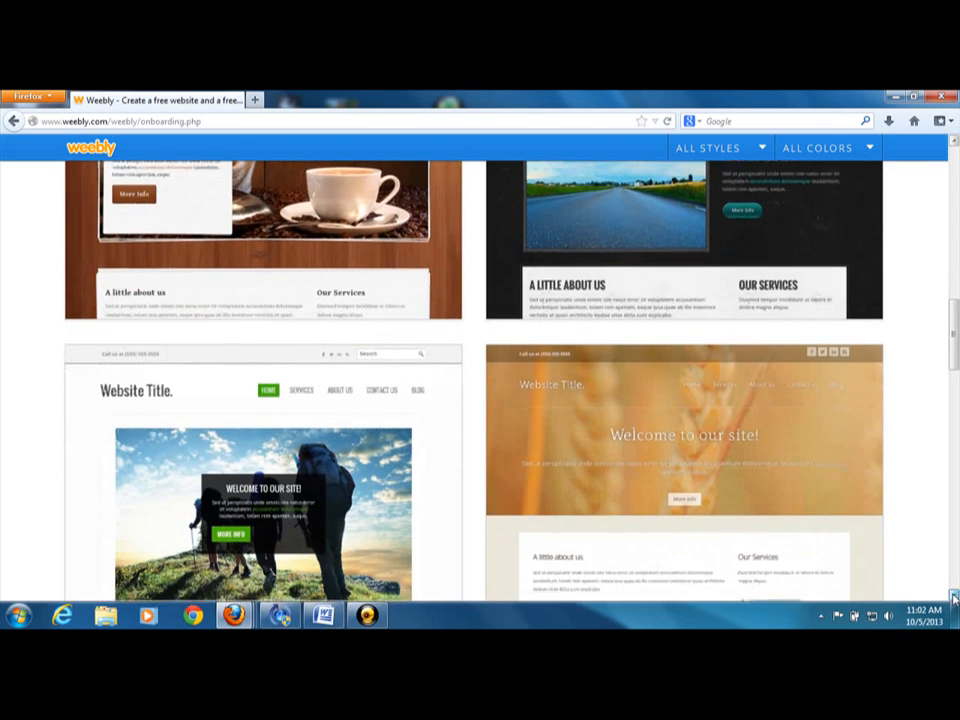
pyautogui.scroll(-9, 953, 598)
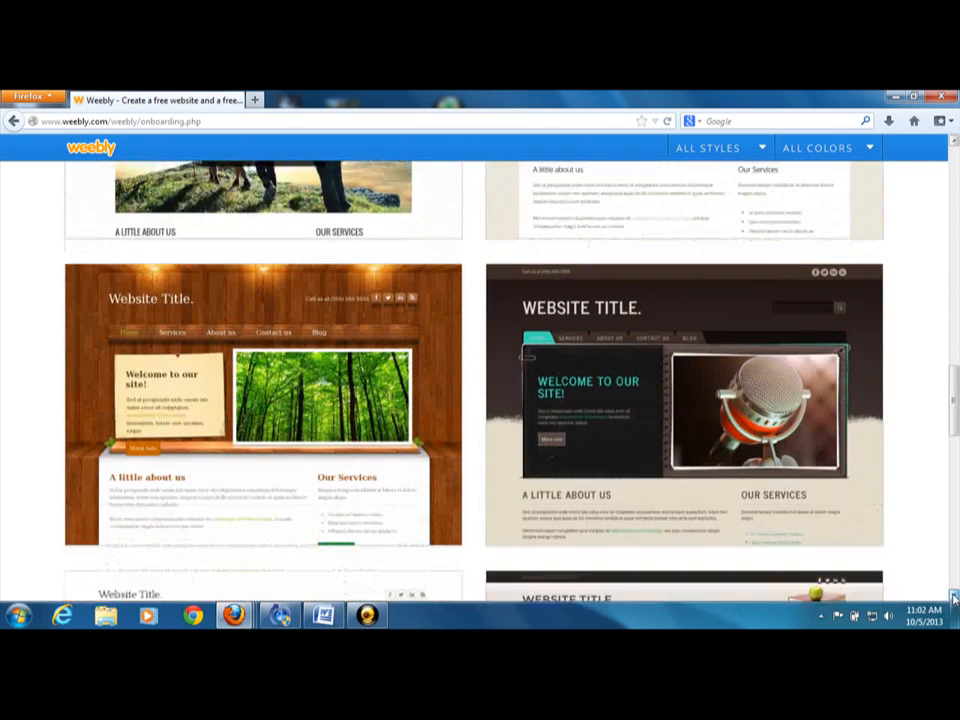
pyautogui.scroll(-10, 953, 598)
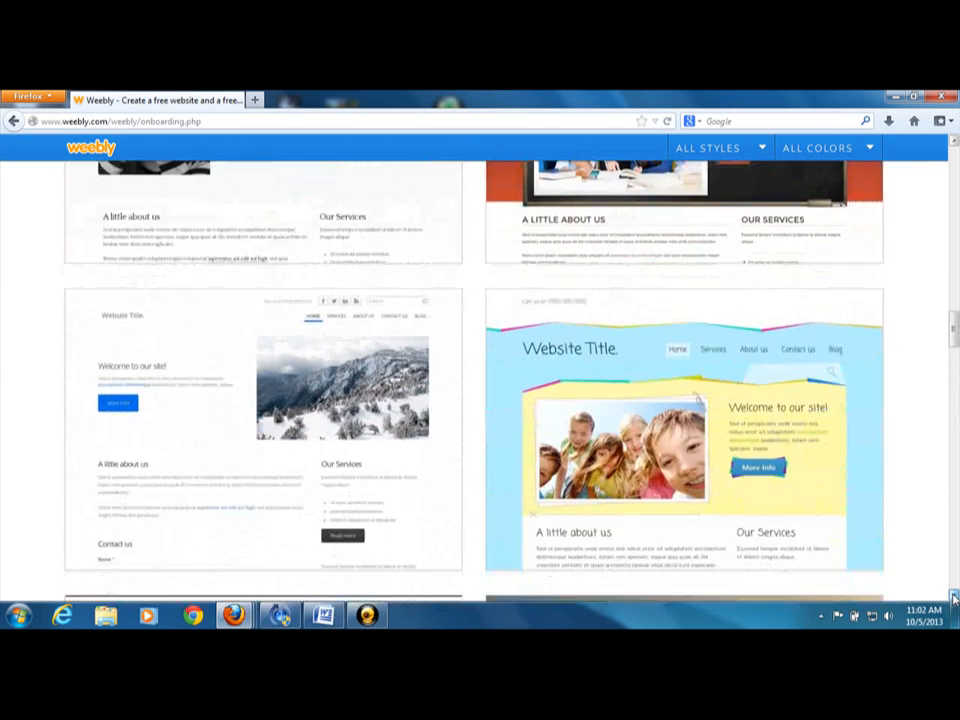
pyautogui.scroll(-11, 953, 598)
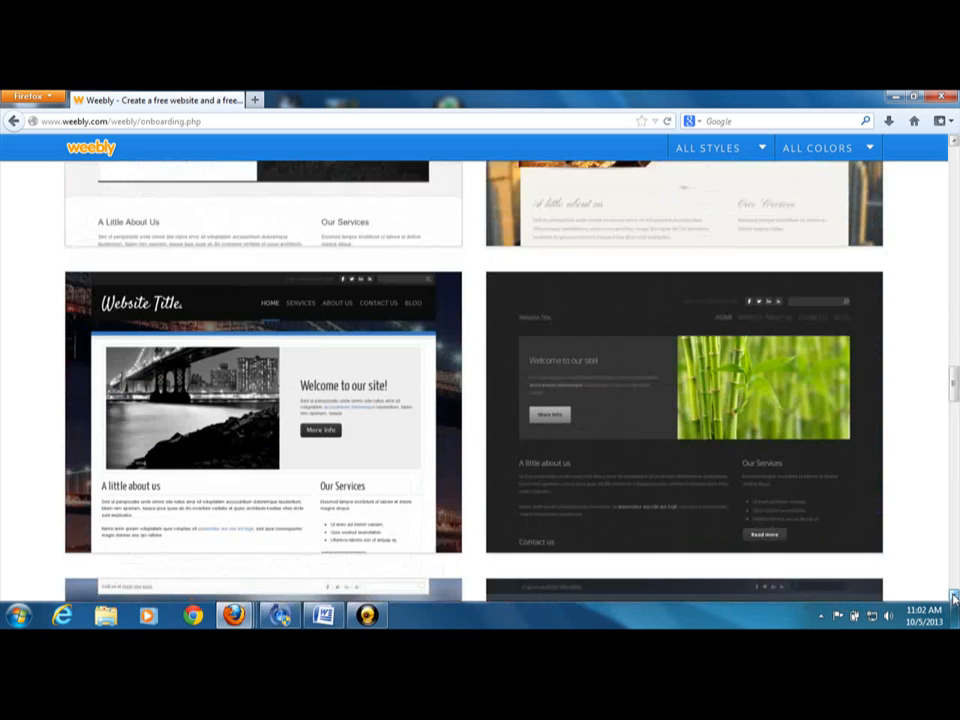
pyautogui.scroll(-11, 953, 598)
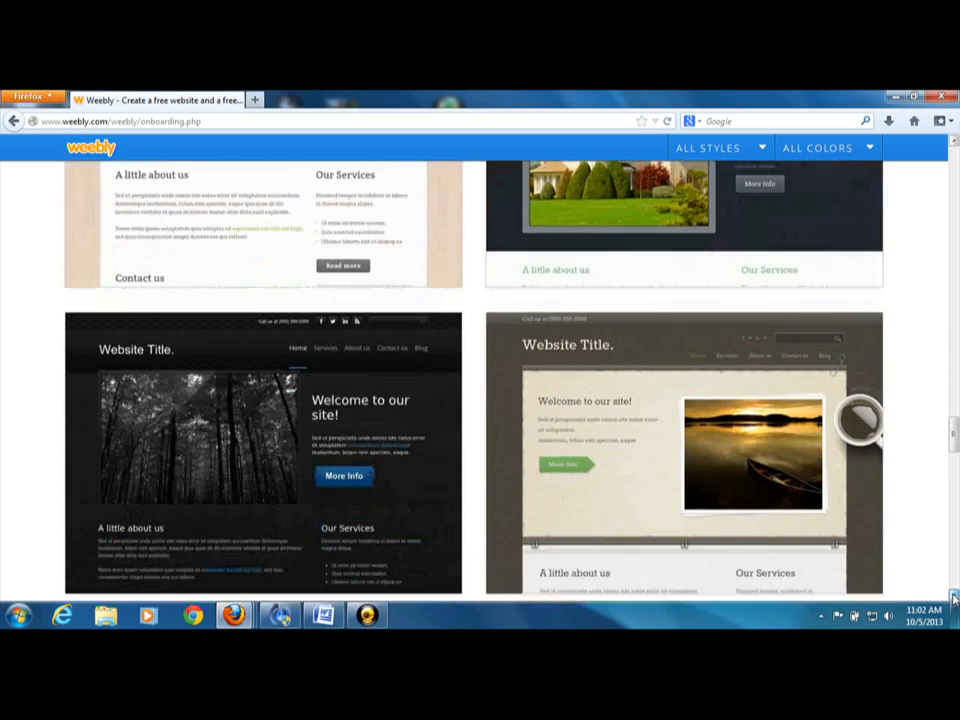
pyautogui.scroll(-10, 953, 598)
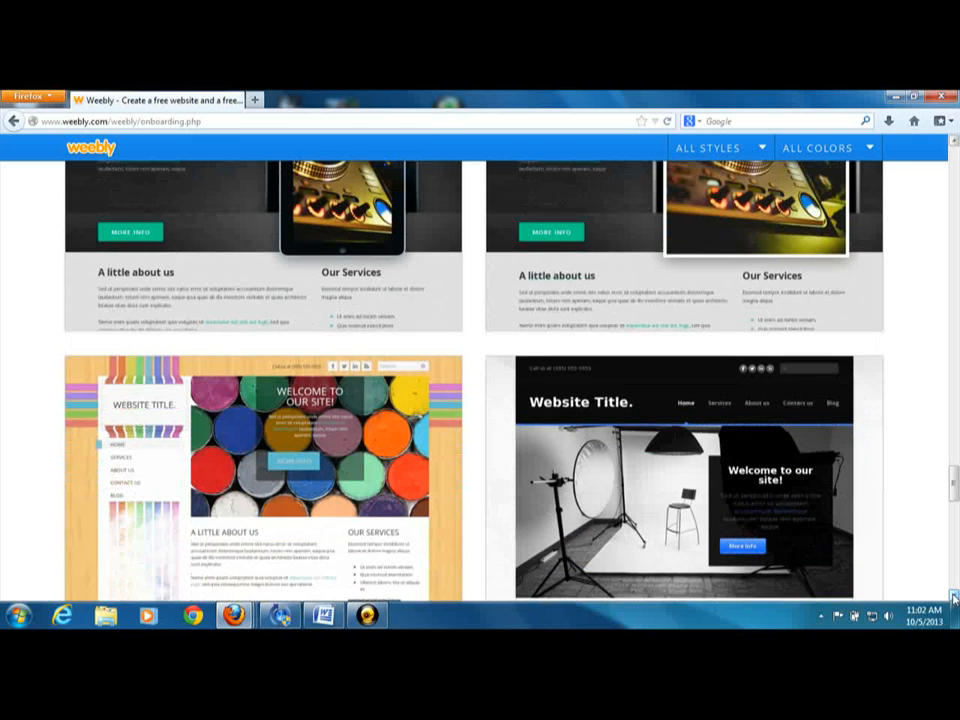
pyautogui.scroll(-6, 953, 590)
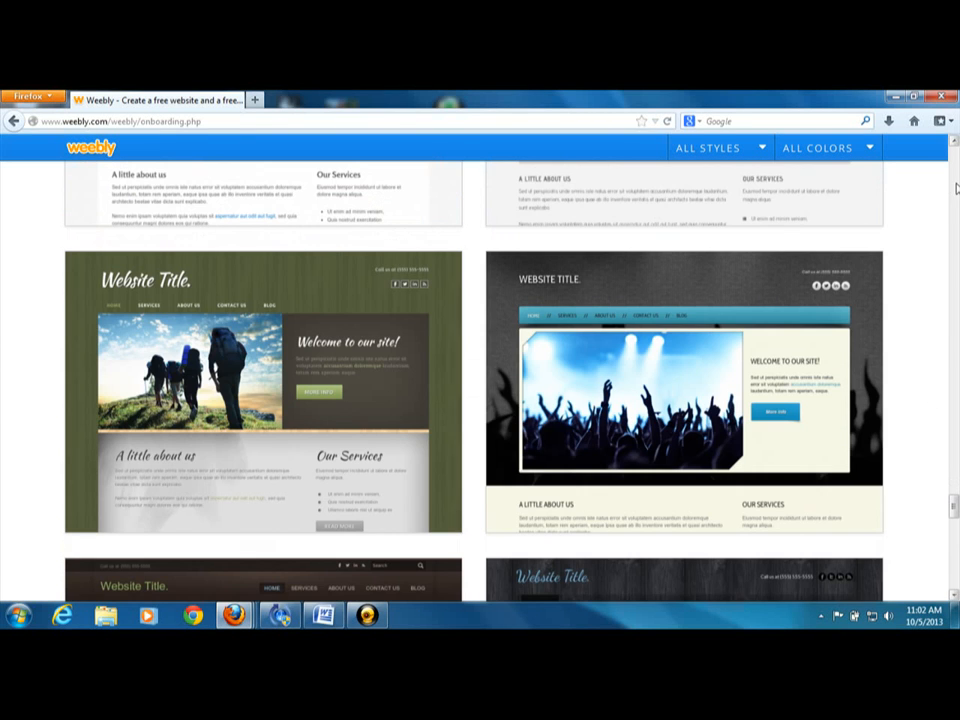
pyautogui.moveTo(298, 330)
pyautogui.click(437, 521)
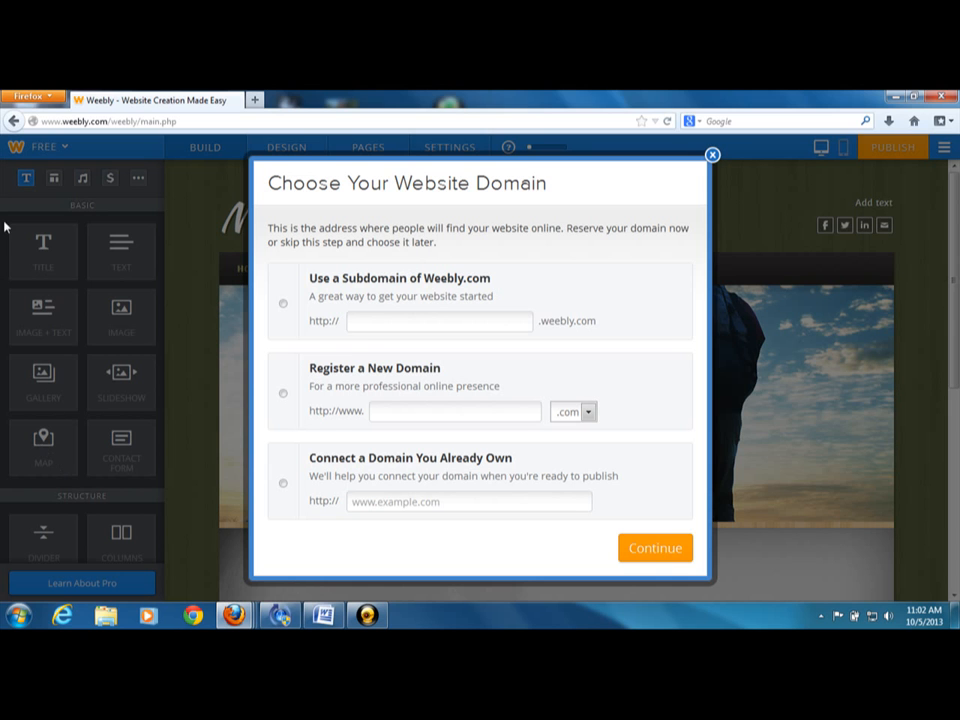
# Select the option to use a subdomain of Weebly.com and enter getpaidthroughmca as the site address
pyautogui.click(296, 303)
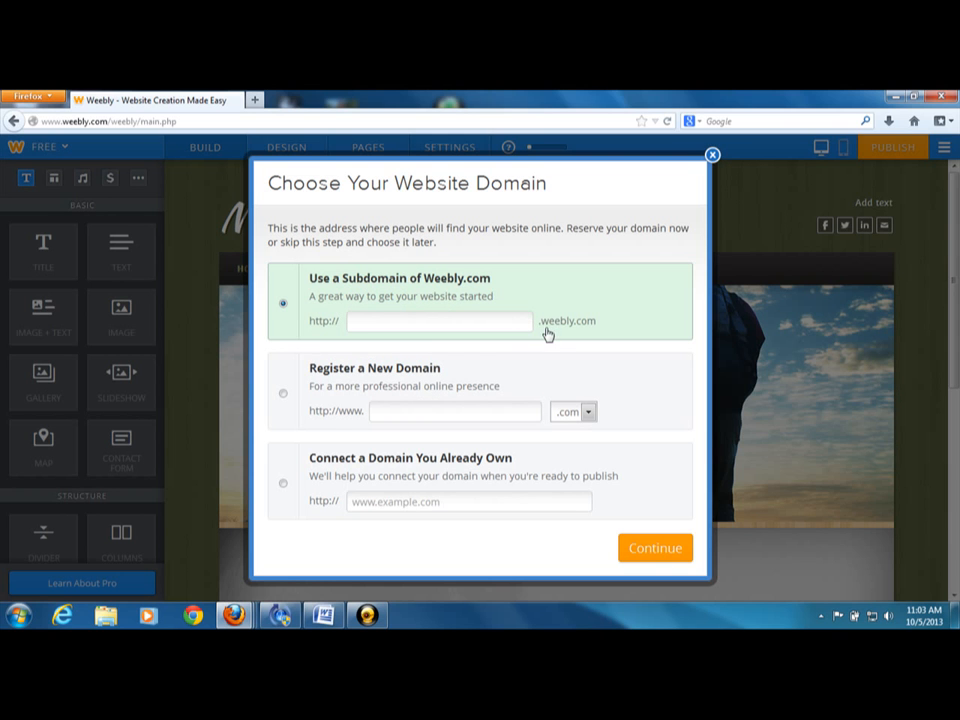
pyautogui.click(421, 323)
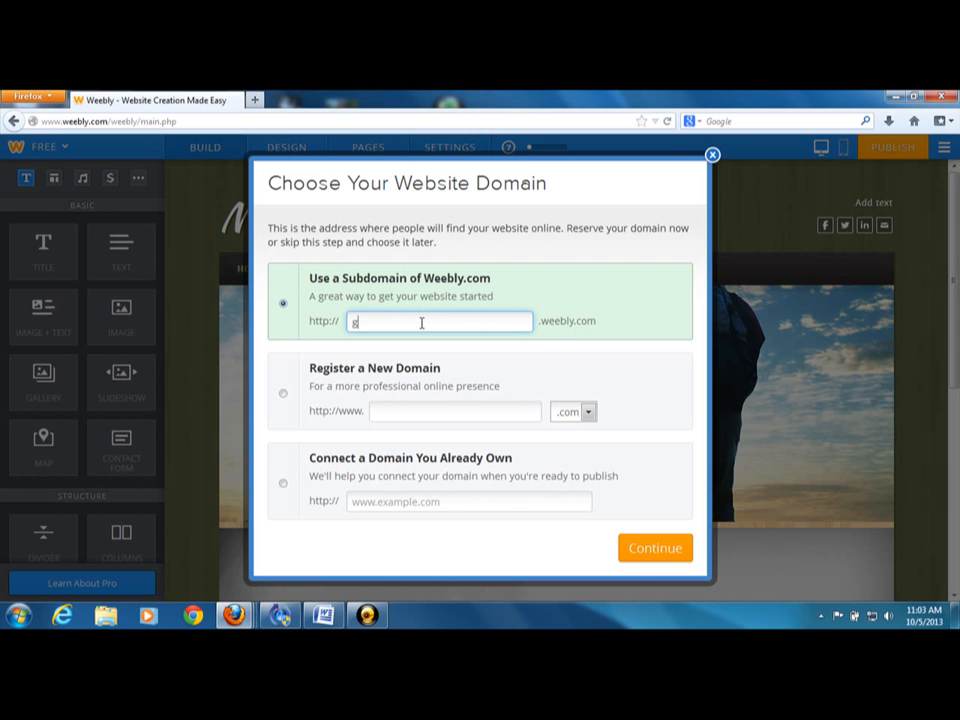
pyautogui.press('BackSpace')
pyautogui.write('getpaid')
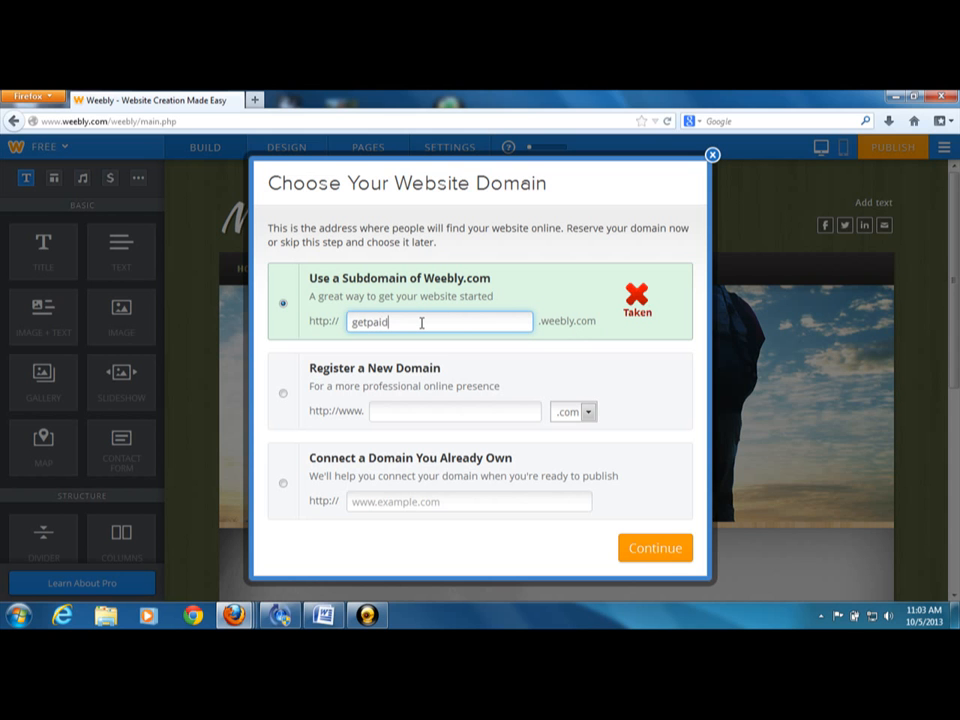
pyautogui.write('through')
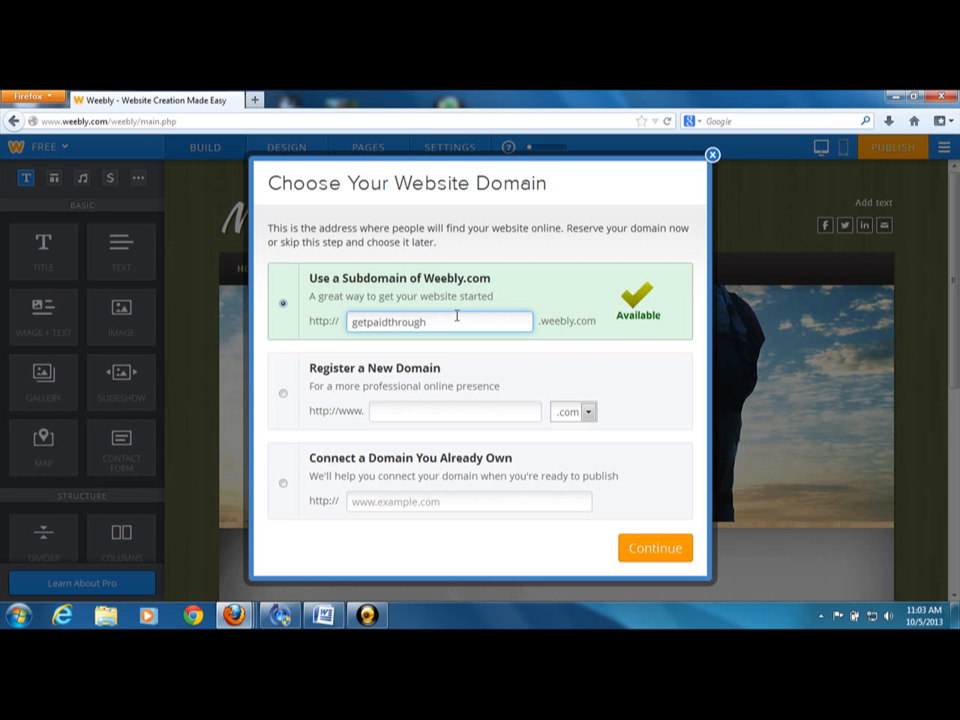
pyautogui.write('mca')
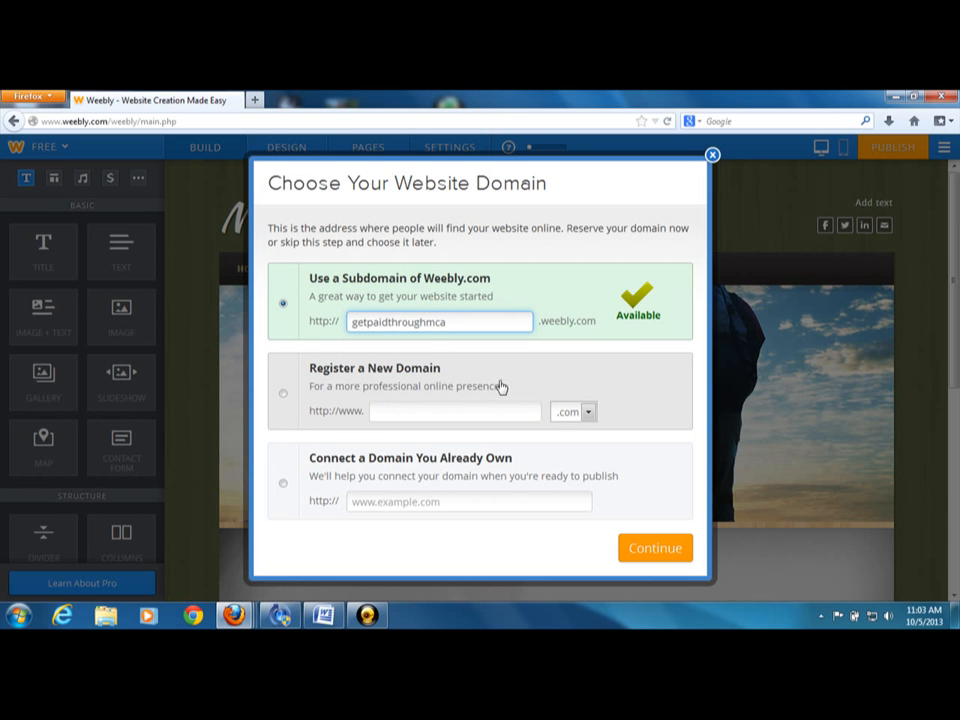
# Check the extensions offered for registering a new domain, and continue with the Weebly.com subdomain selected
pyautogui.click(589, 414)
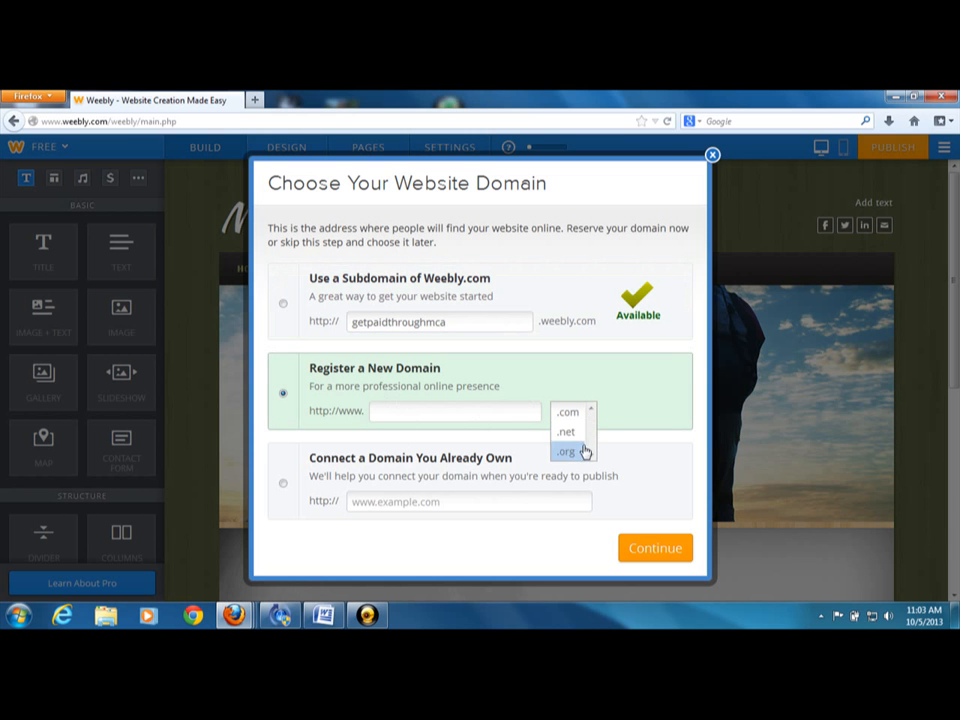
pyautogui.click(281, 309)
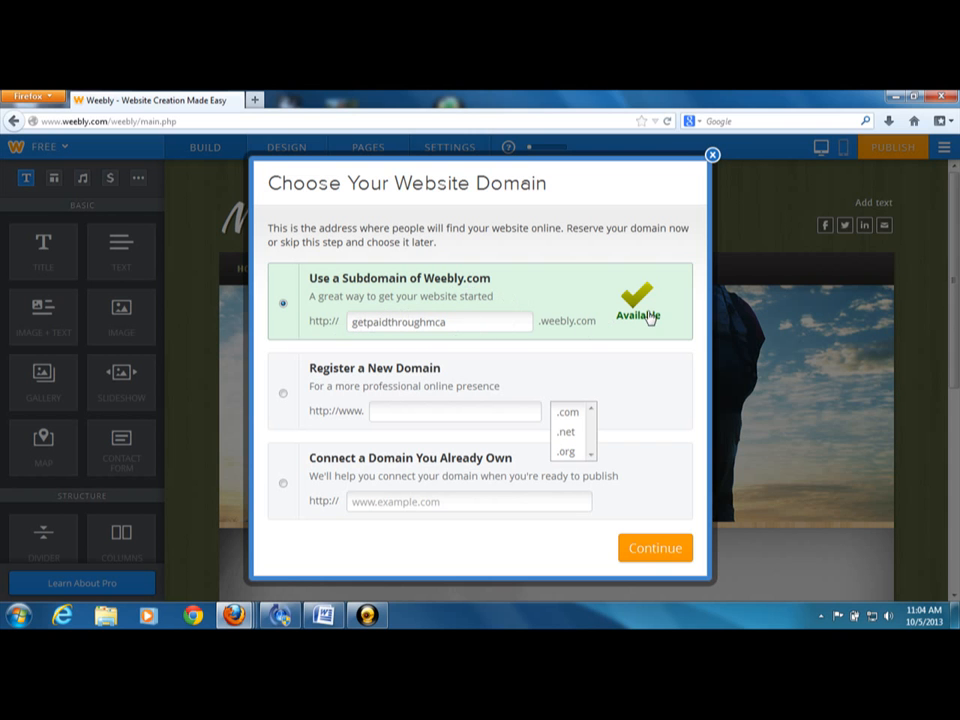
pyautogui.click(655, 559)
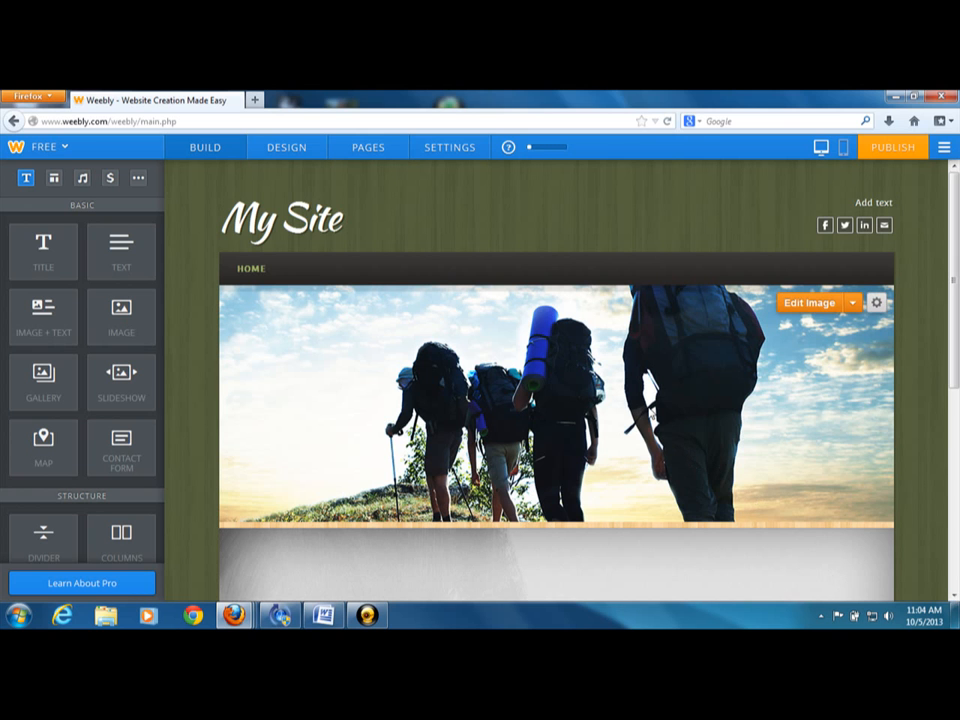
# Examine the header's social link fields and the More, Commerce, Media, Structure and Basic element categories
pyautogui.click(824, 225)
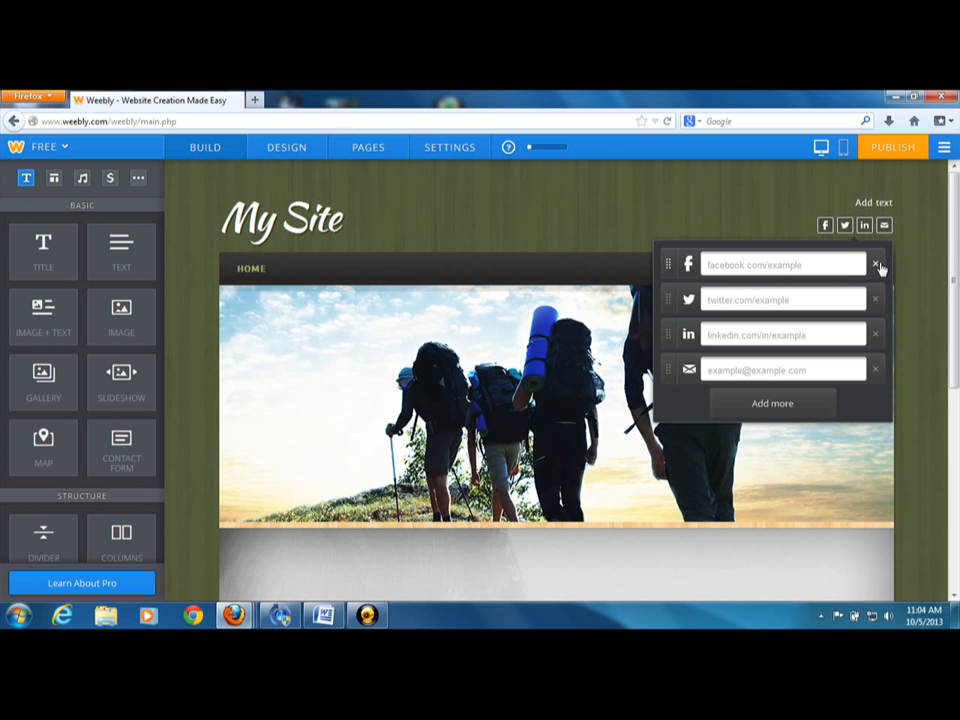
pyautogui.click(481, 318)
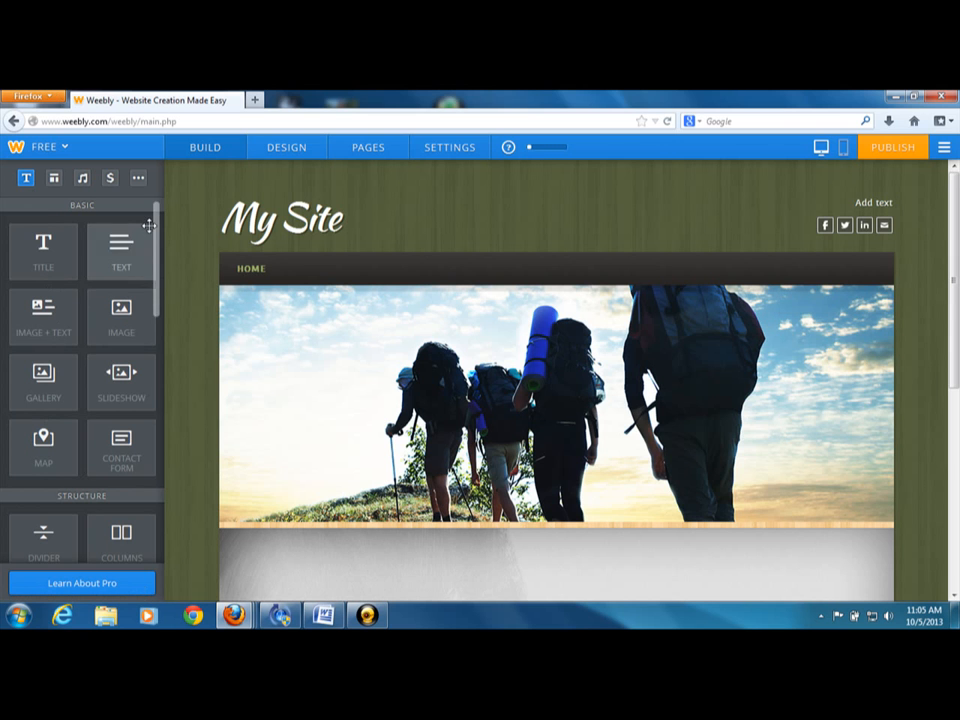
pyautogui.click(138, 178)
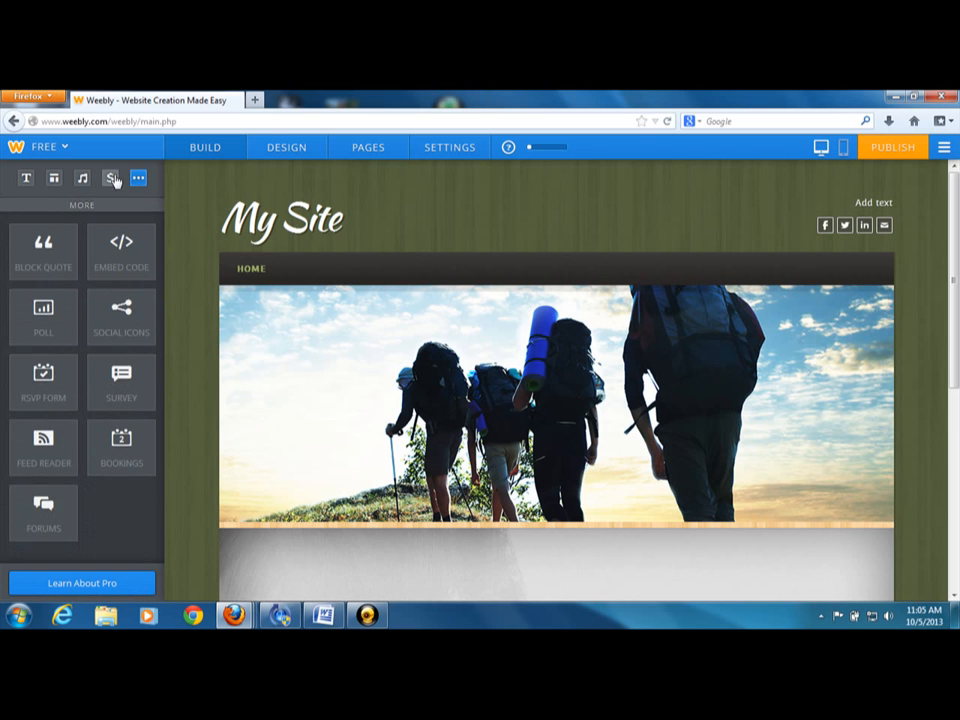
pyautogui.click(112, 178)
pyautogui.click(82, 178)
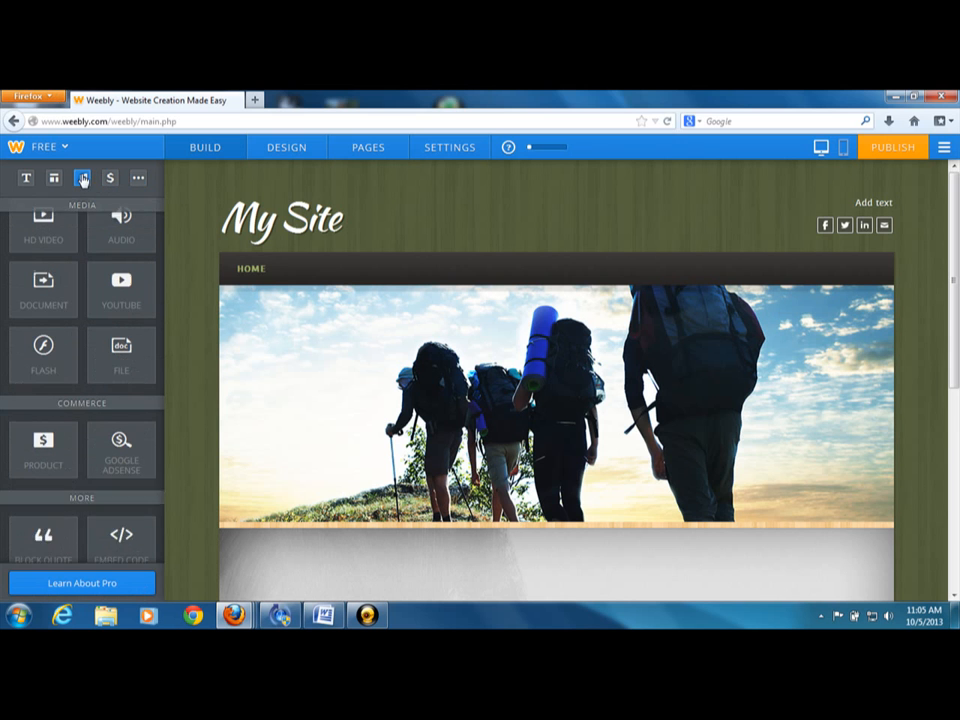
pyautogui.click(54, 178)
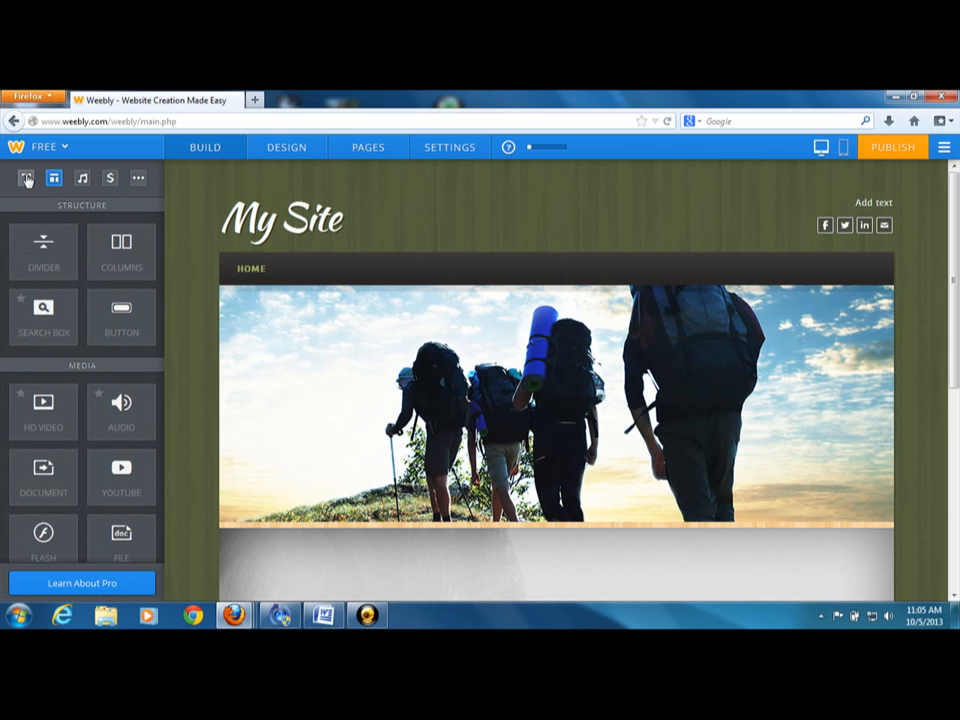
pyautogui.click(26, 179)
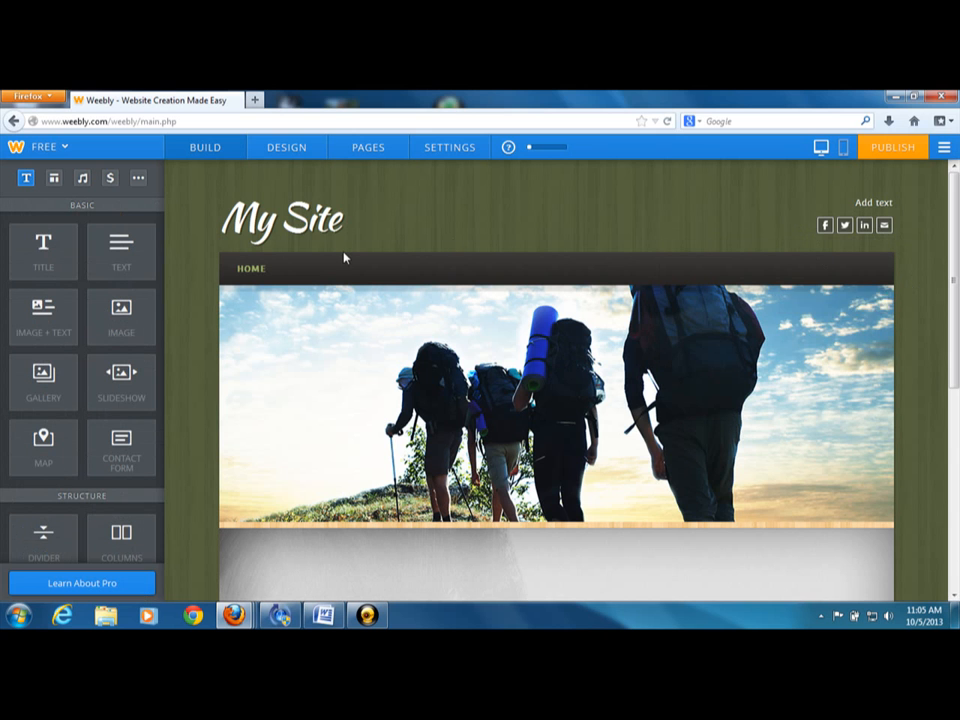
# Add four new standard pages to the site below the Home page
pyautogui.click(347, 150)
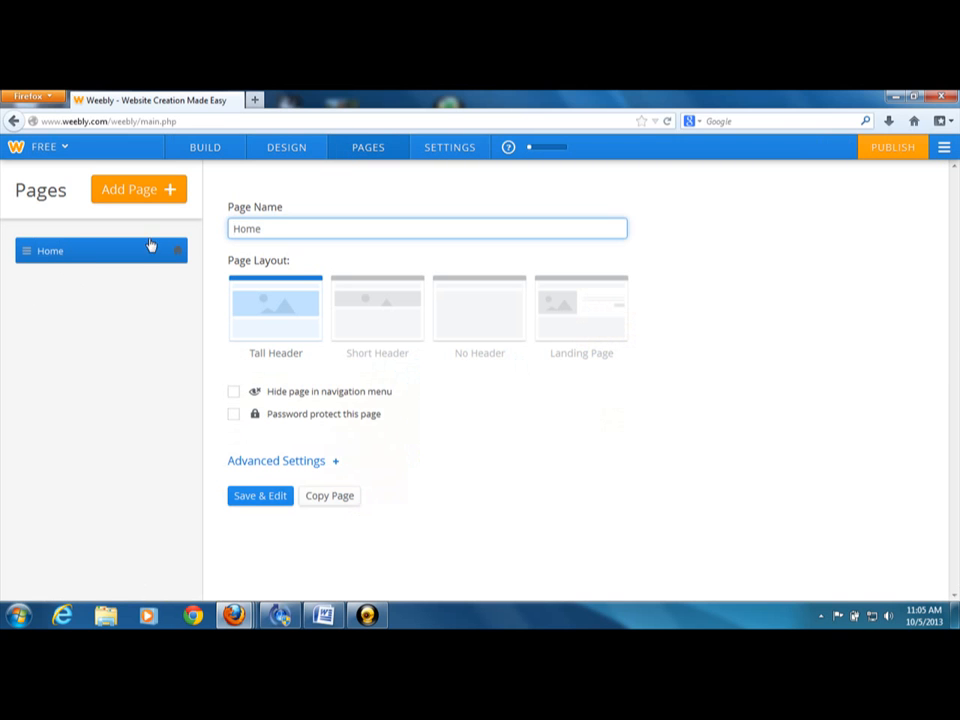
pyautogui.click(157, 195)
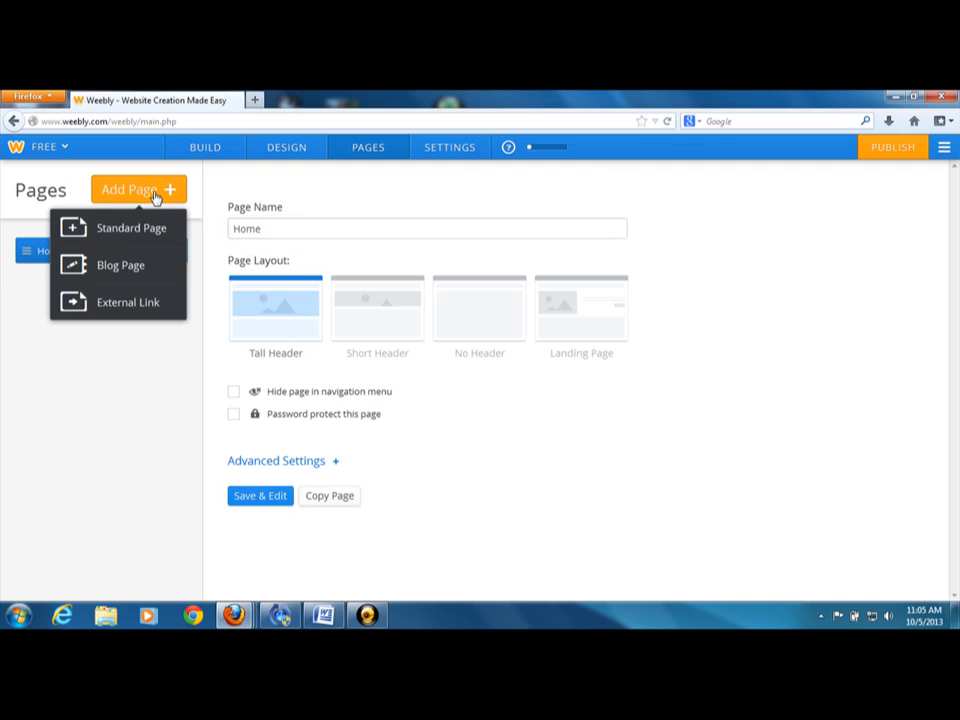
pyautogui.click(137, 243)
pyautogui.click(138, 203)
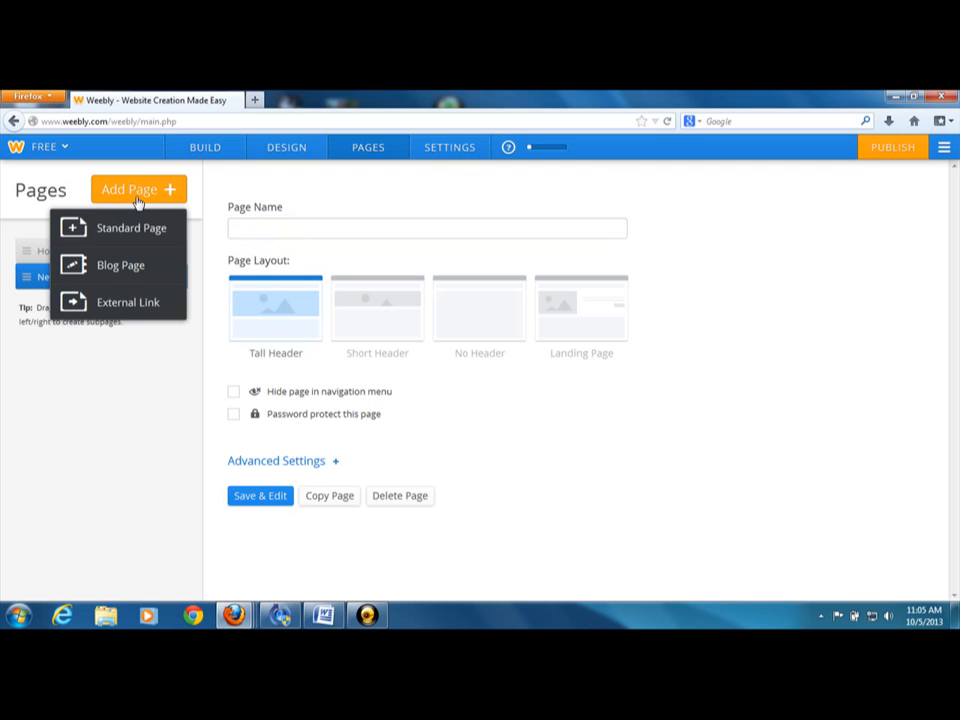
pyautogui.click(133, 228)
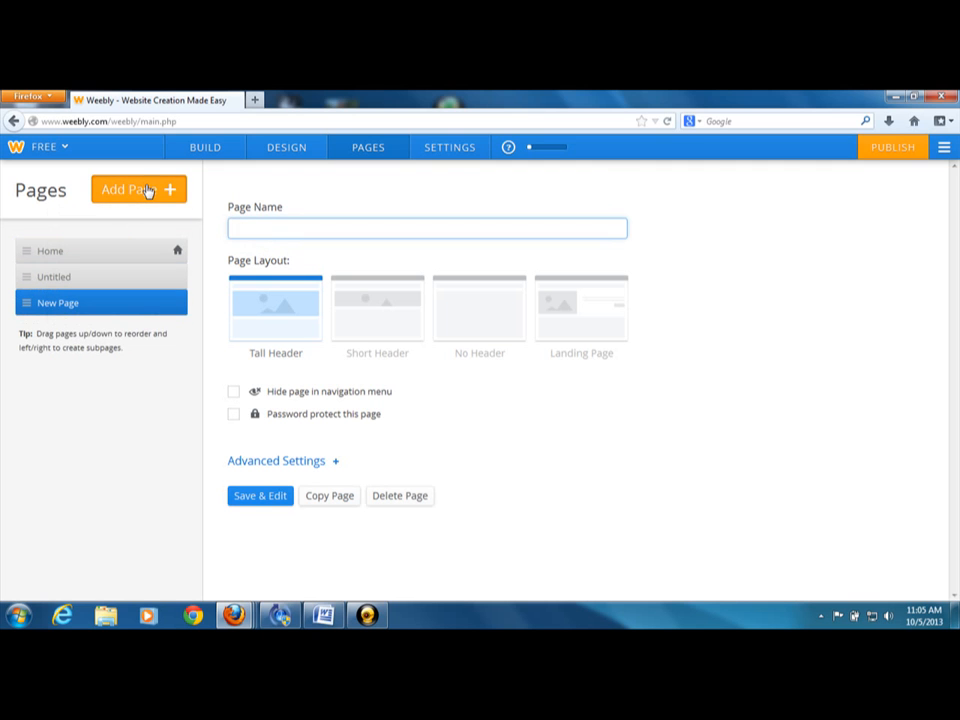
pyautogui.click(146, 190)
pyautogui.click(133, 230)
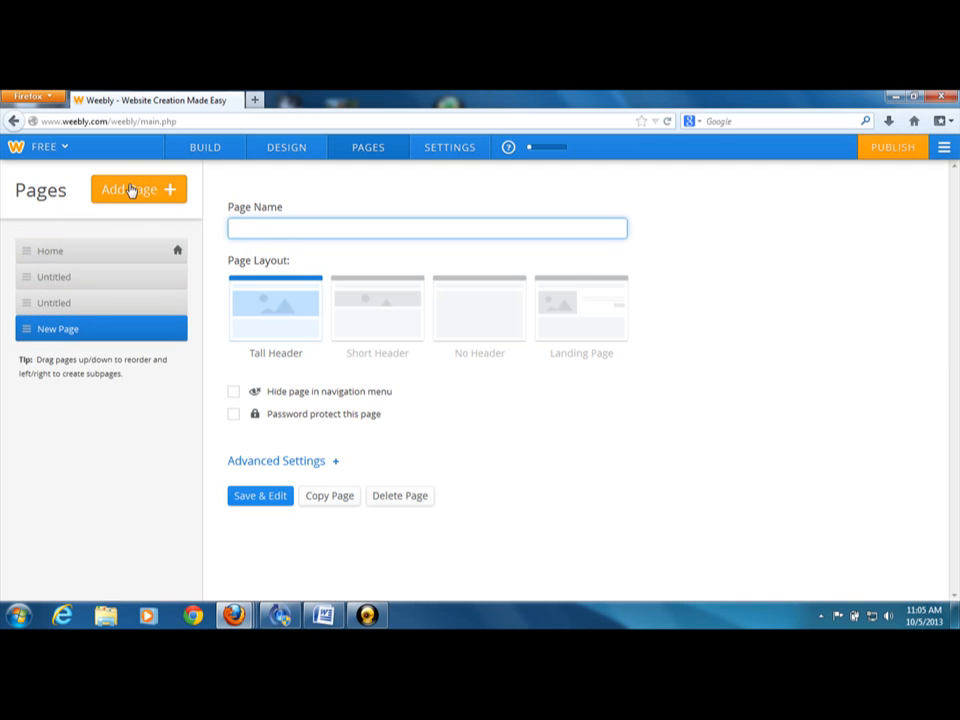
pyautogui.click(130, 190)
pyautogui.click(129, 230)
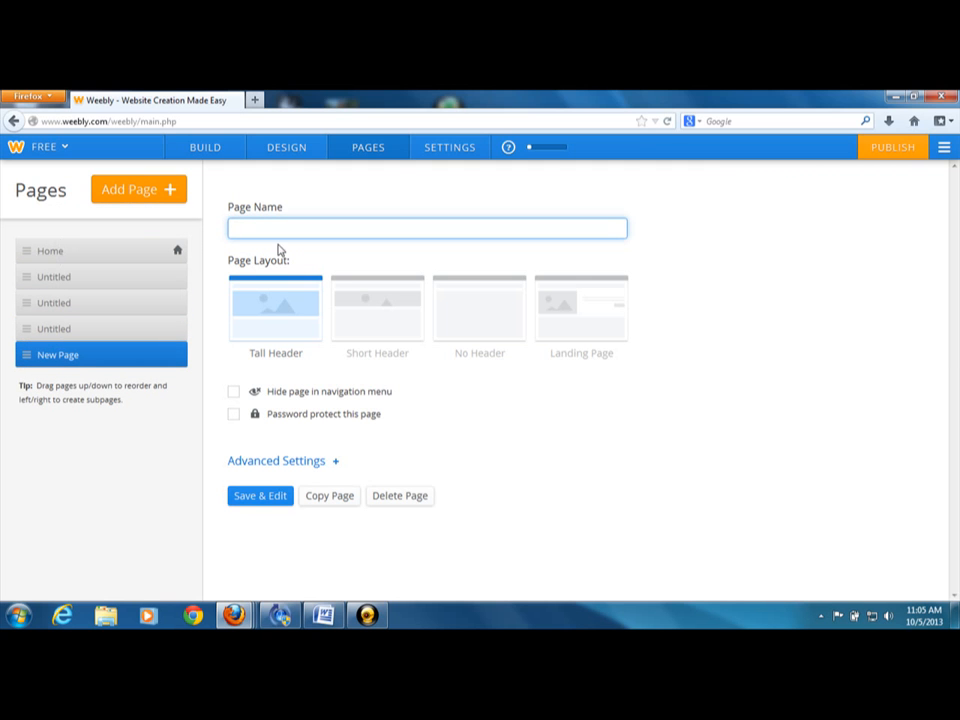
# Name the newest page "application" and give it the No Header layout
pyautogui.write('applica')
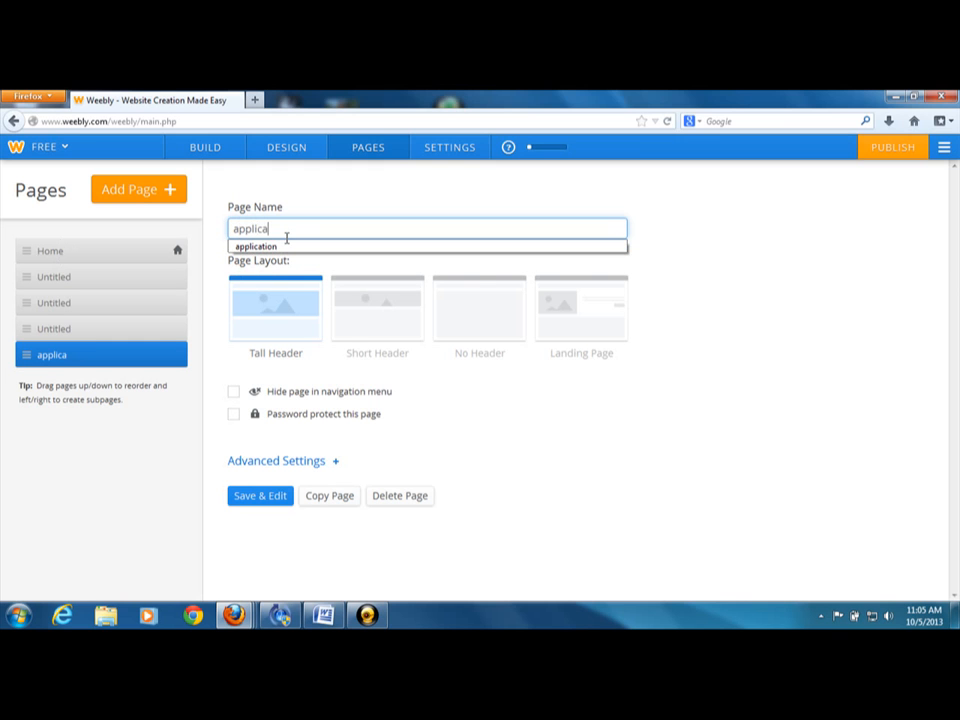
pyautogui.write('tion')
pyautogui.click(289, 247)
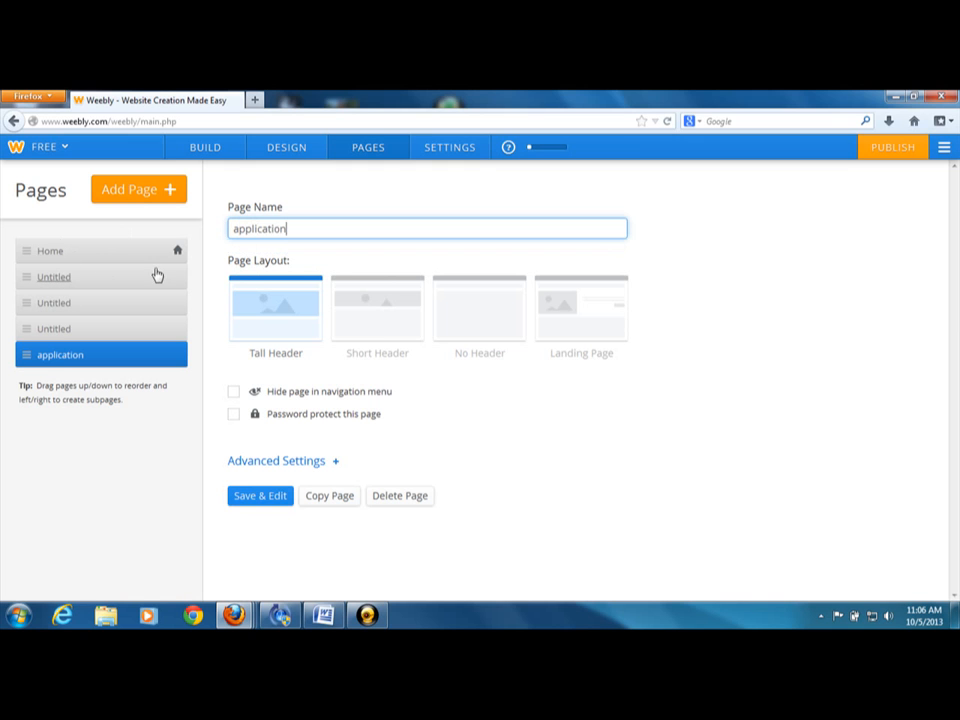
pyautogui.click(491, 317)
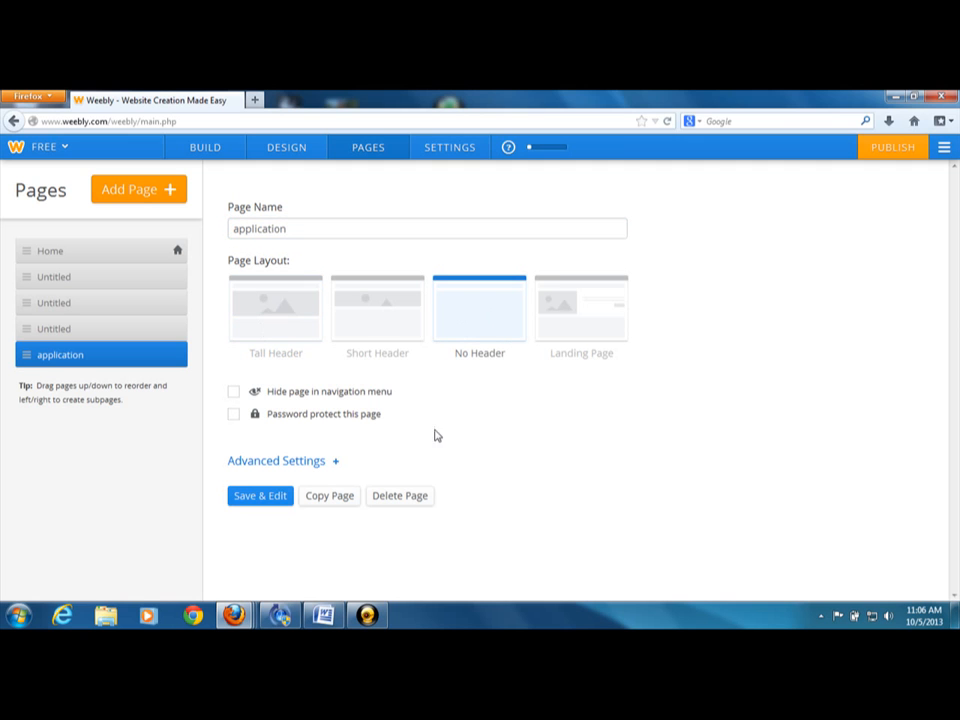
# Try the Tall Header, Short Header and Landing Page layouts on the application page, and restore No Header
pyautogui.click(260, 310)
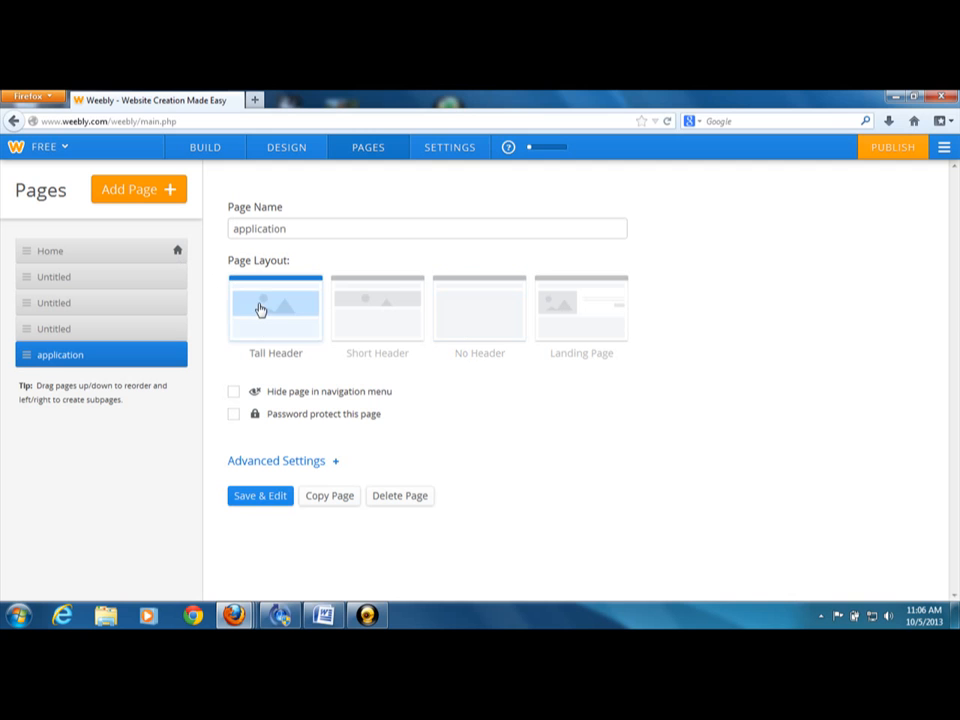
pyautogui.click(383, 325)
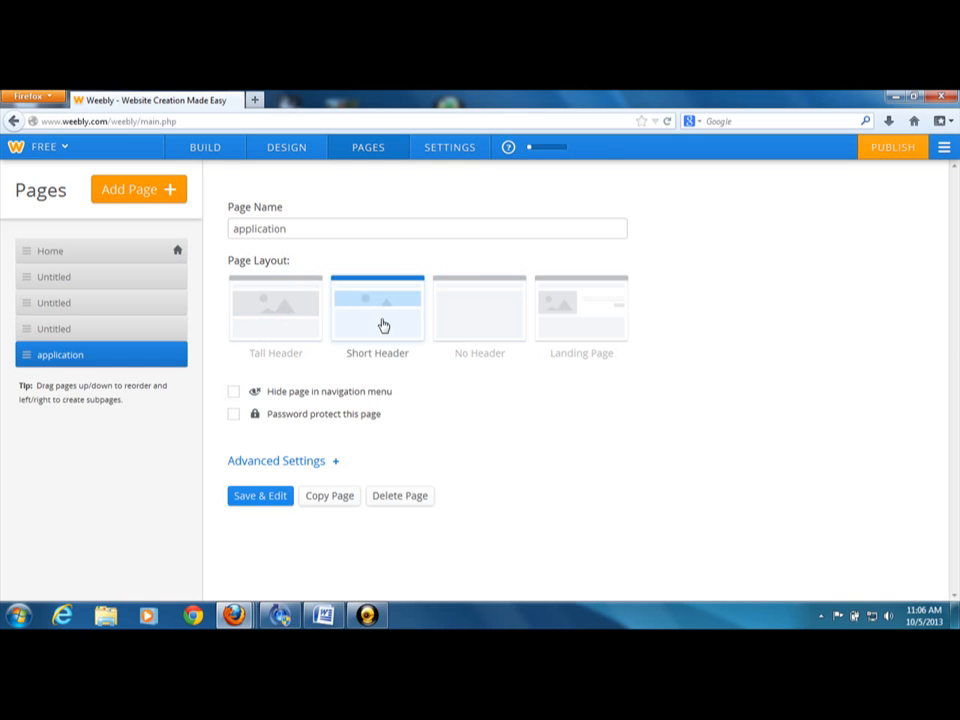
pyautogui.click(452, 324)
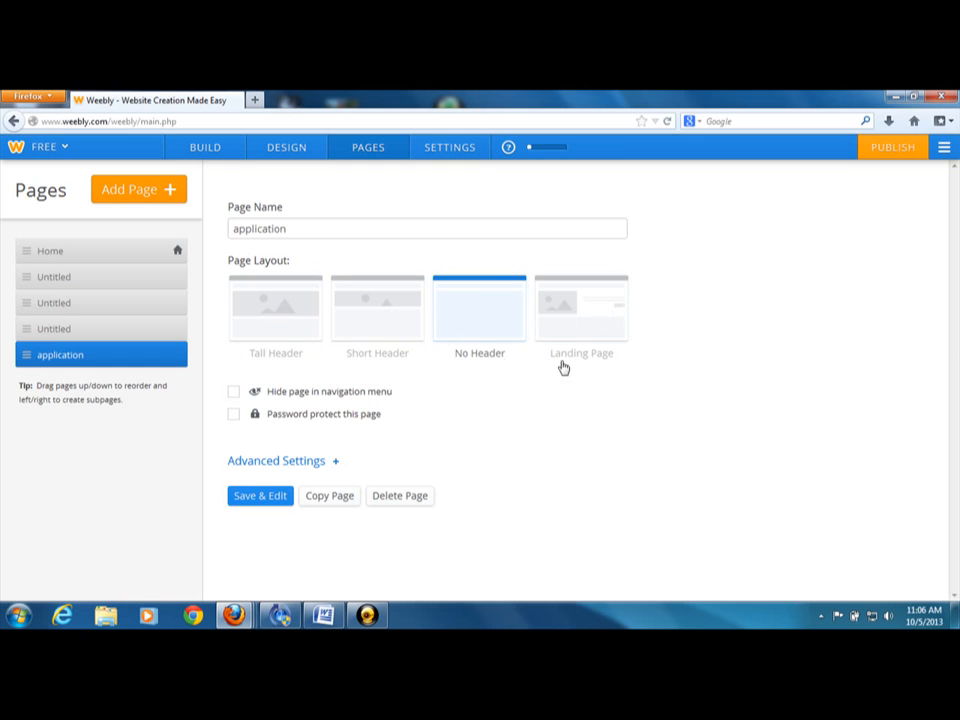
pyautogui.click(576, 300)
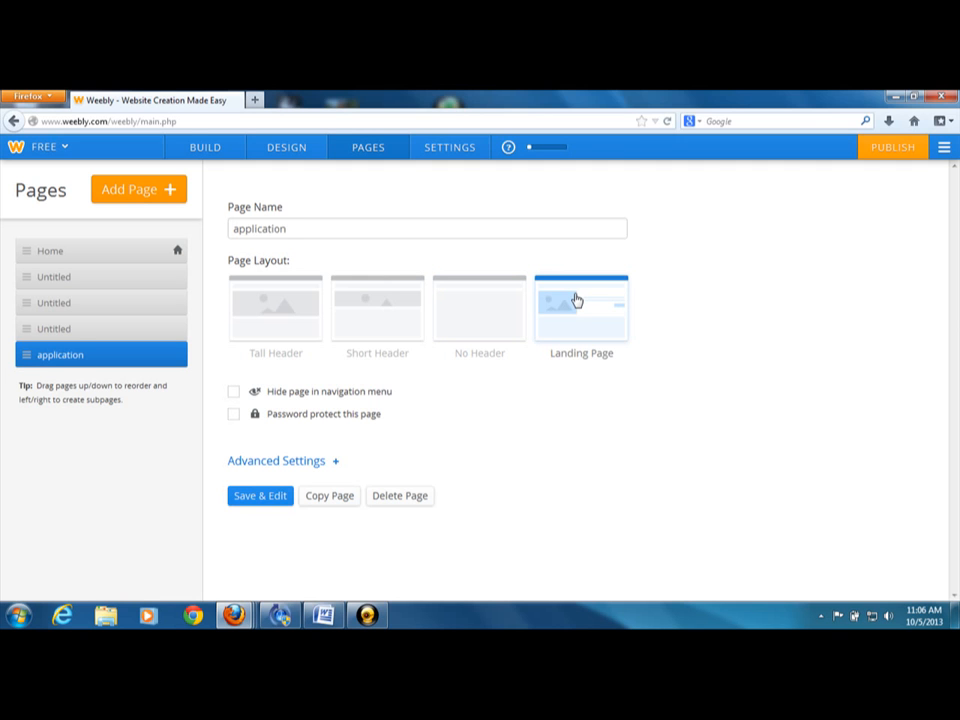
pyautogui.click(478, 302)
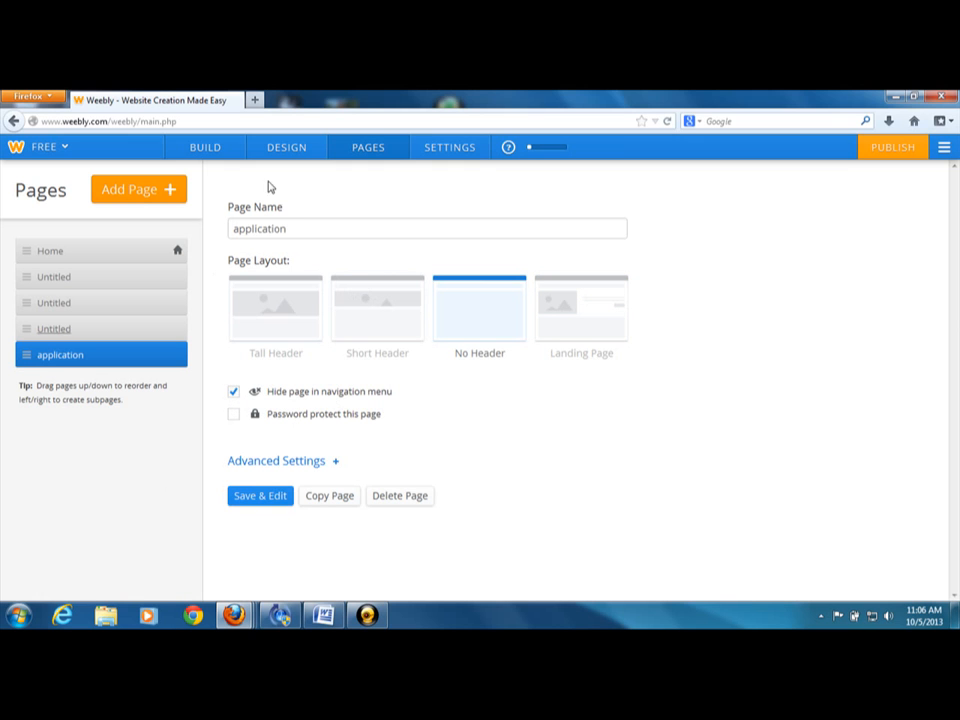
# Save the application page as hidden in the navigation menu, and turn the hiding off again in its page settings
pyautogui.click(270, 497)
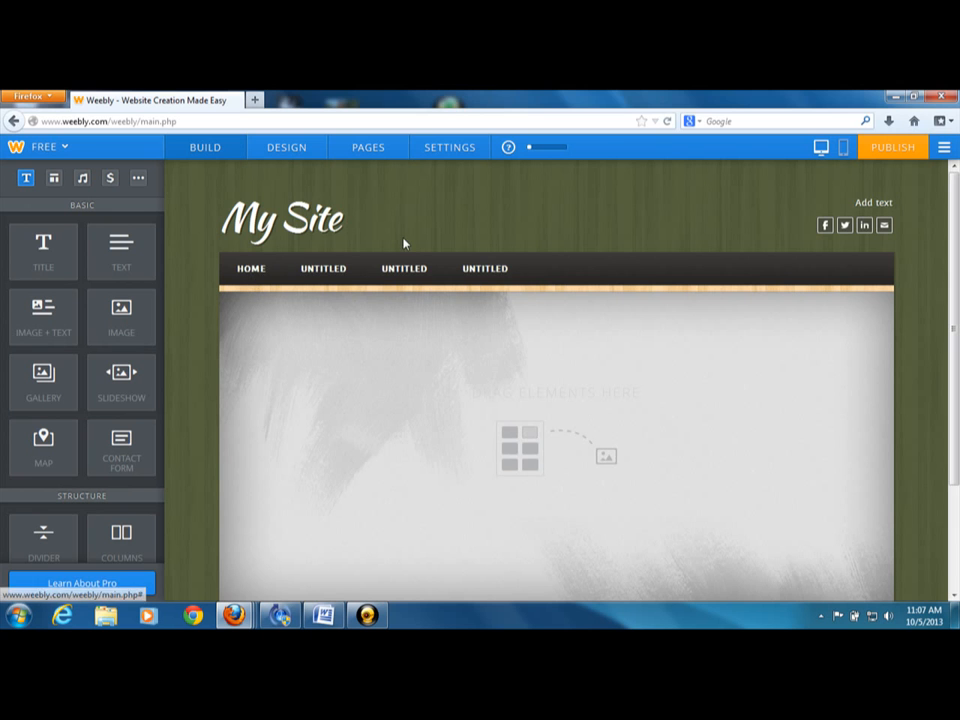
pyautogui.click(367, 148)
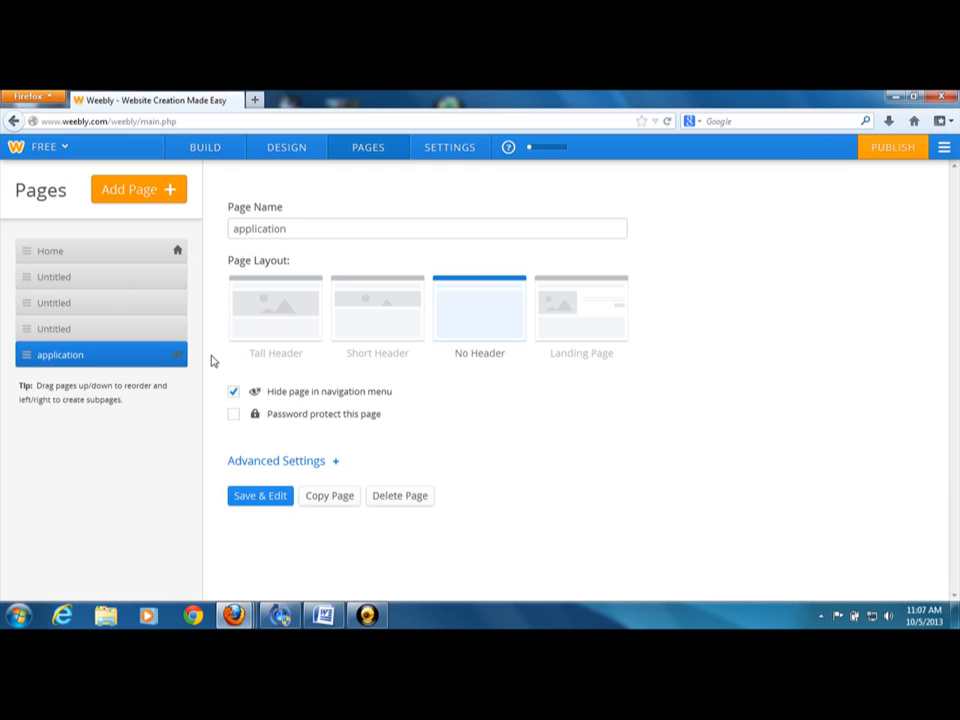
pyautogui.click(234, 392)
# Rename the Home page "application"
pyautogui.click(50, 254)
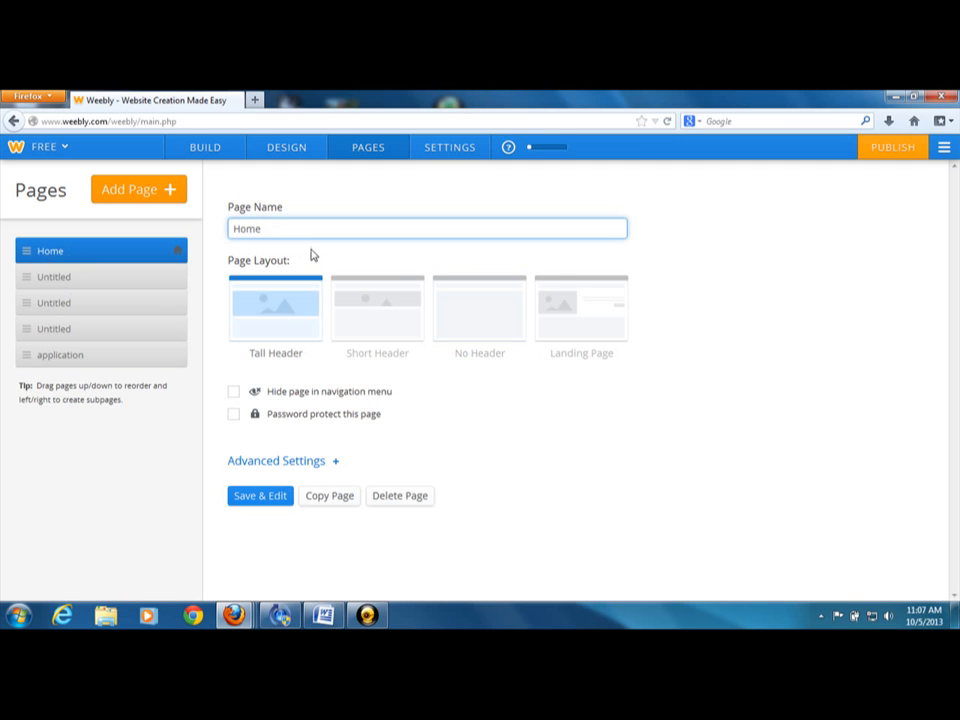
pyautogui.press('BackSpace')
pyautogui.press('BackSpace')
pyautogui.press('BackSpace')
pyautogui.press('BackSpace')
pyautogui.write('appl')
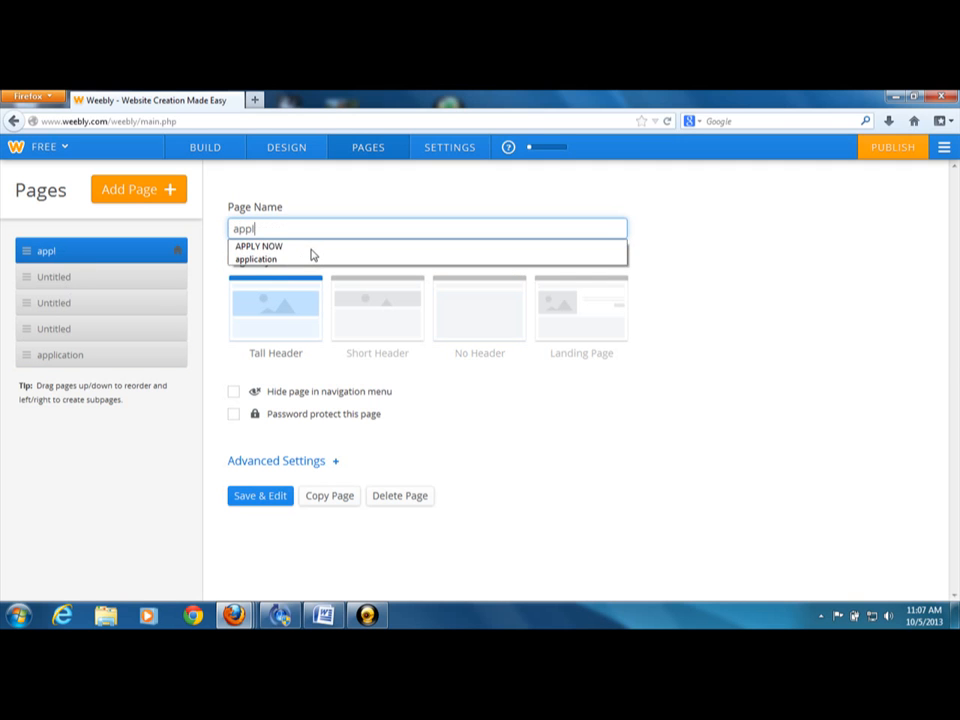
pyautogui.write('ication')
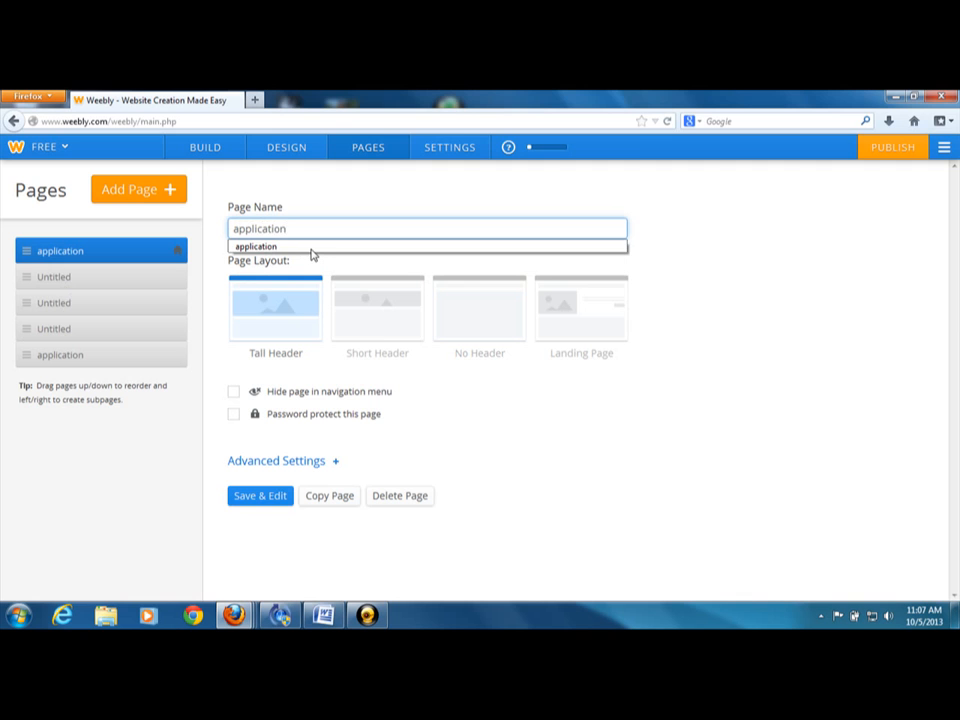
pyautogui.click(311, 249)
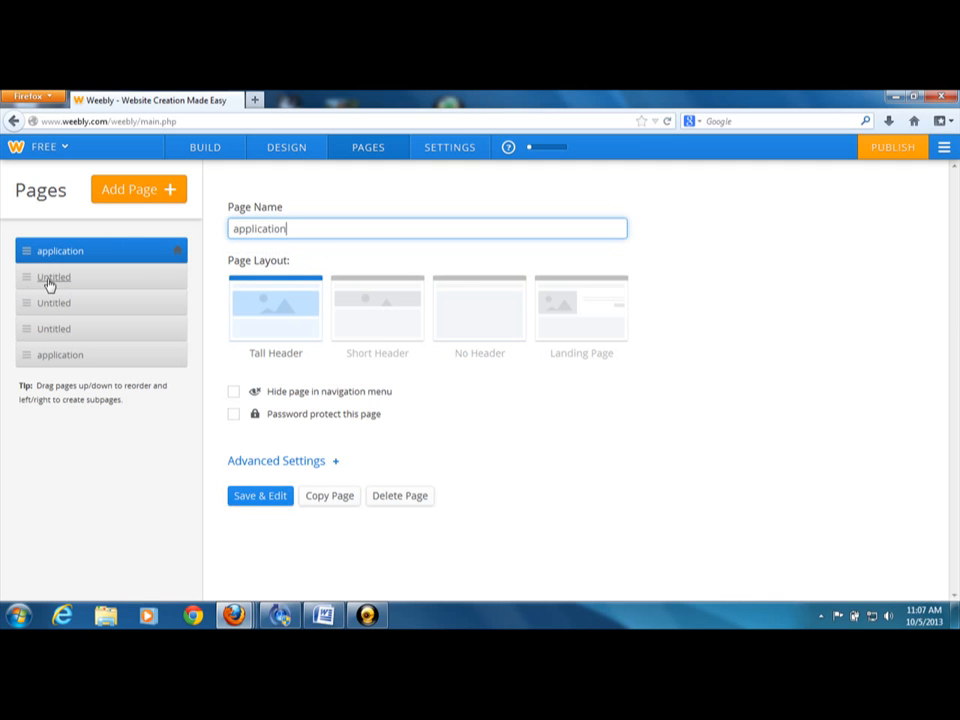
# Hide the renamed home page in the navigation menu, give it the No Header layout, and save it
pyautogui.click(233, 392)
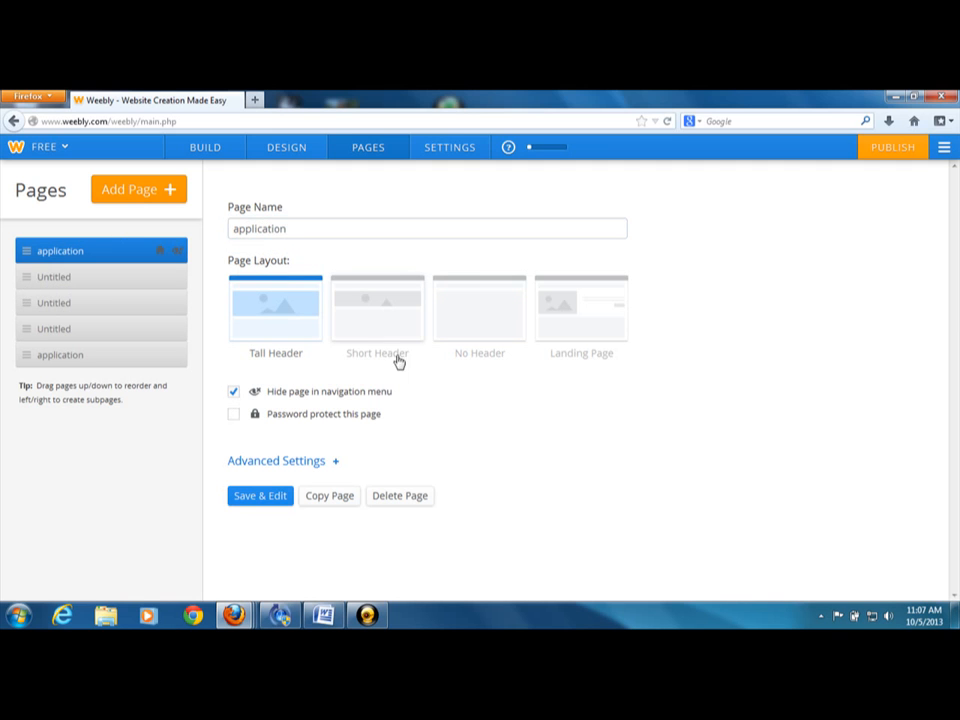
pyautogui.click(473, 321)
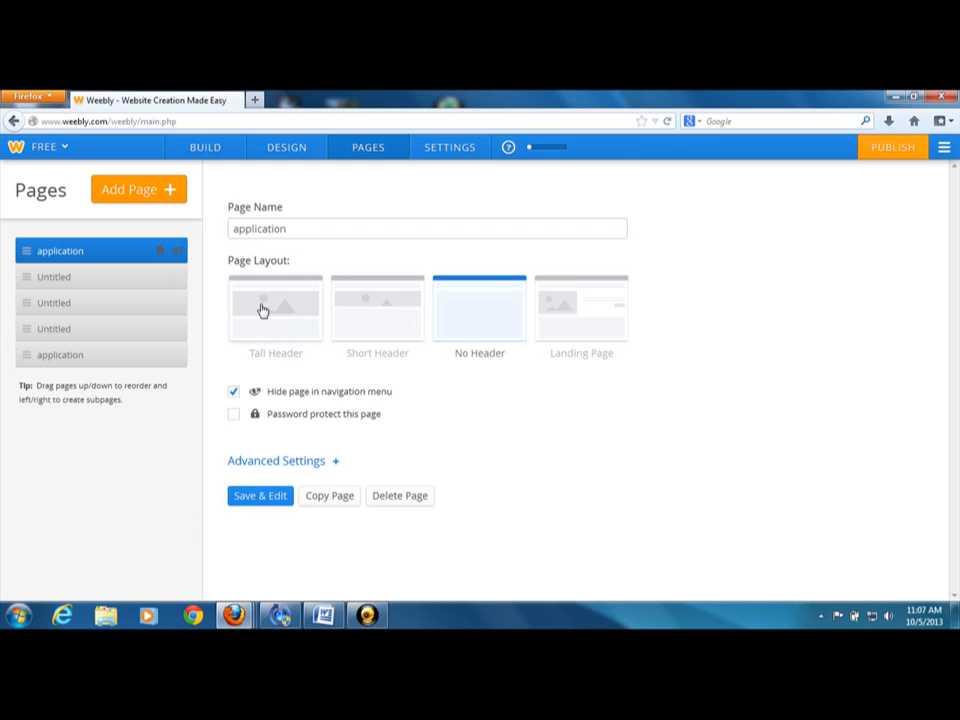
pyautogui.click(251, 497)
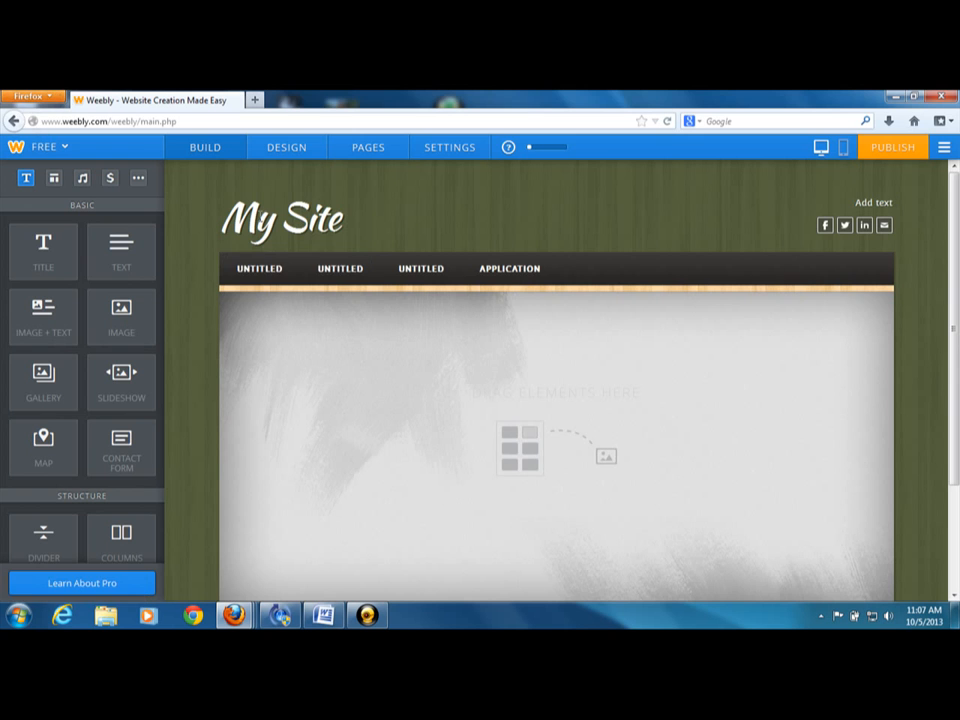
# Rename the first untitled page below the home page "mca presentation"
pyautogui.click(387, 148)
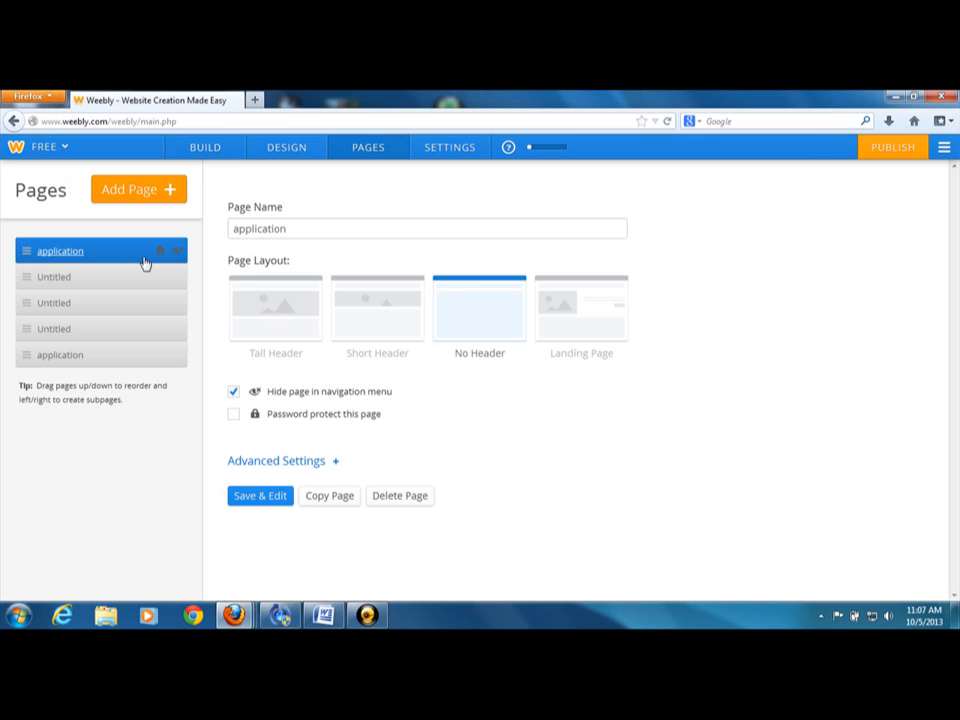
pyautogui.click(50, 279)
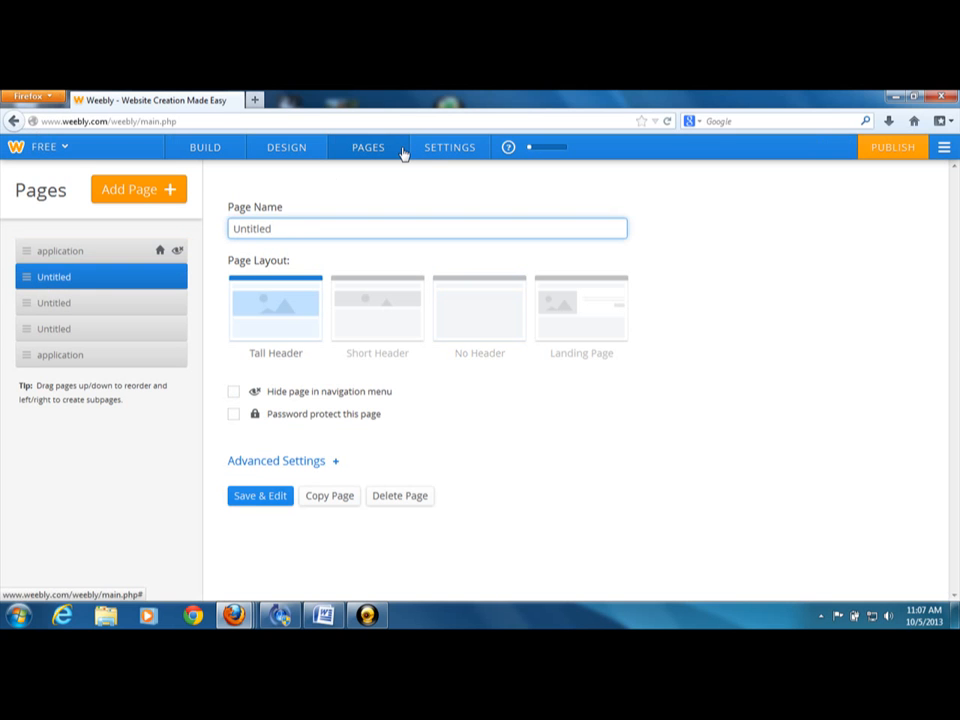
pyautogui.write('m')
pyautogui.hotkey('ctrl', 'a')
pyautogui.write('mca p')
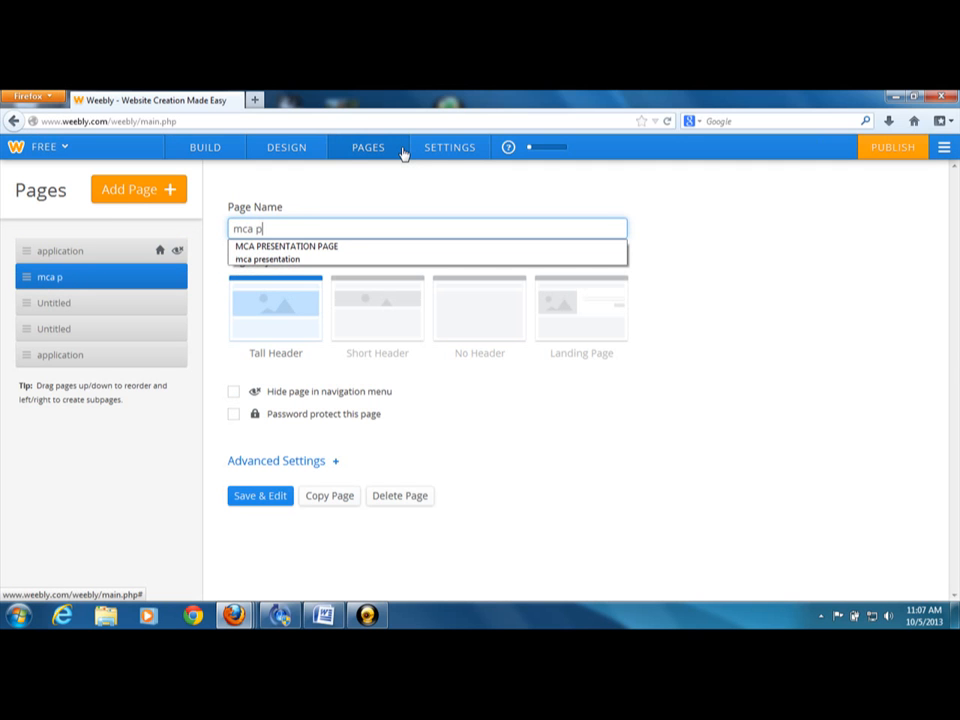
pyautogui.write('resentation')
pyautogui.click(242, 259)
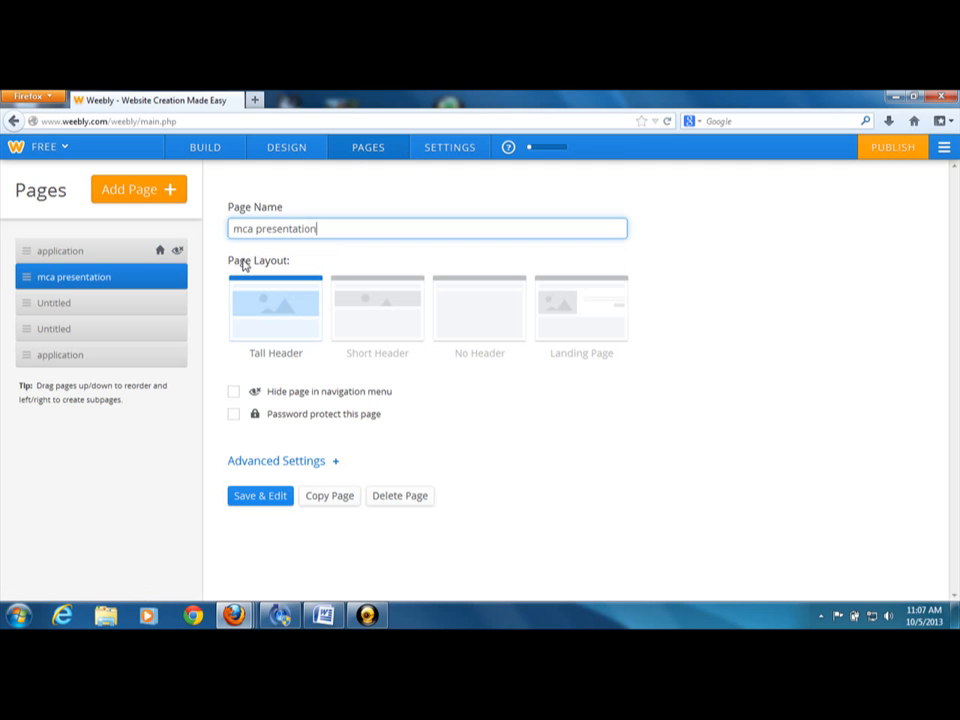
# Give the mca presentation page the Short Header layout, hide it in the navigation menu, and save it
pyautogui.click(377, 316)
pyautogui.click(236, 394)
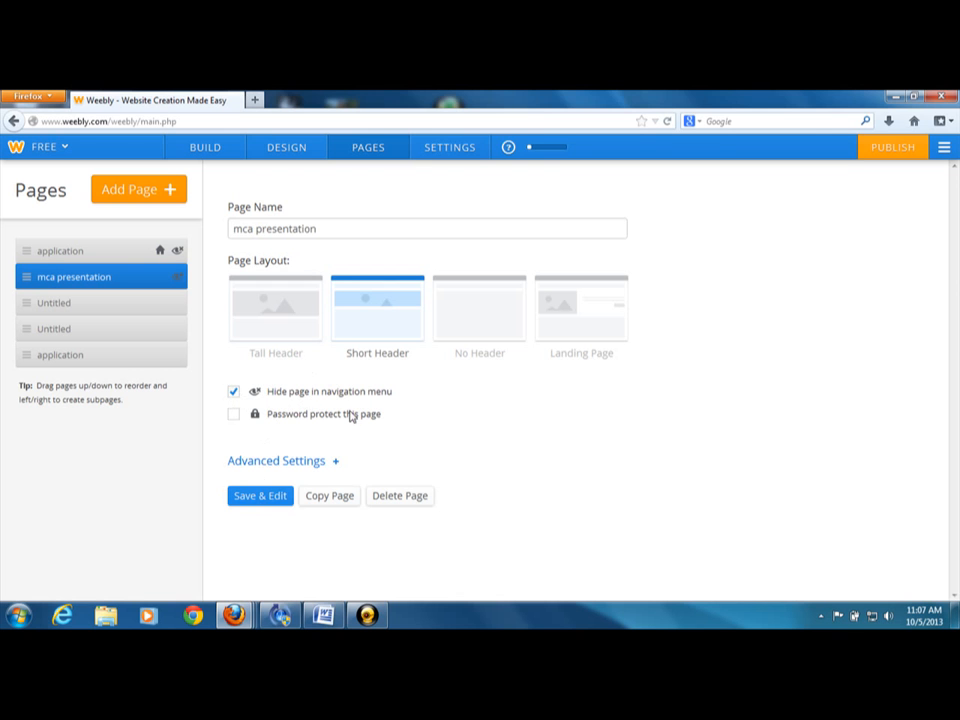
pyautogui.click(260, 496)
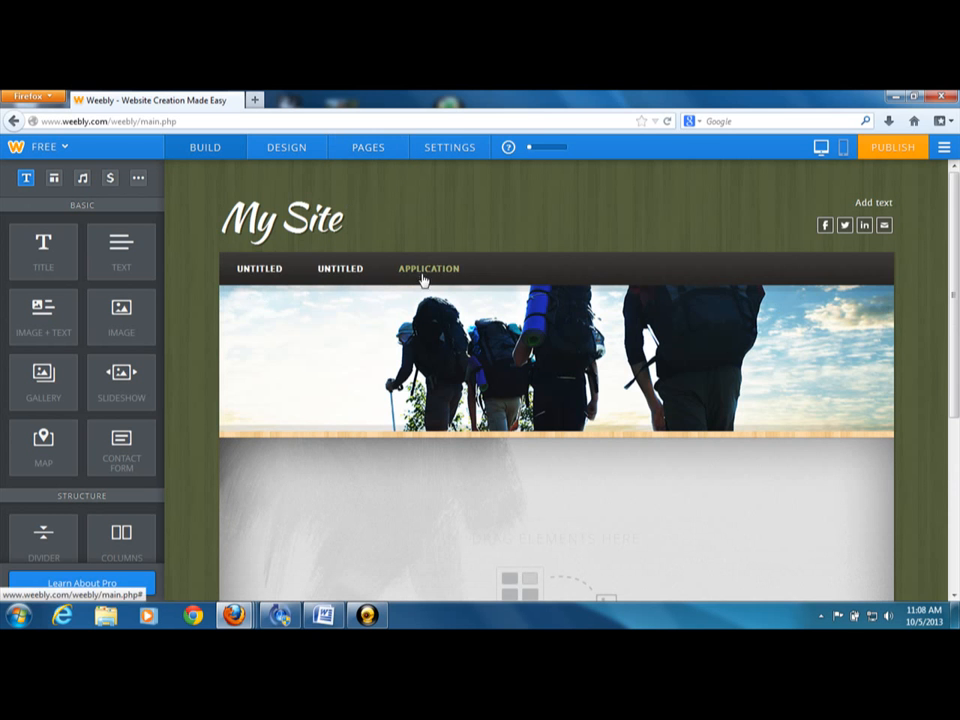
# Rename the untitled page below mca presentation "ABOUT MCA", and save it hidden in the navigation menu
pyautogui.click(365, 152)
pyautogui.click(52, 302)
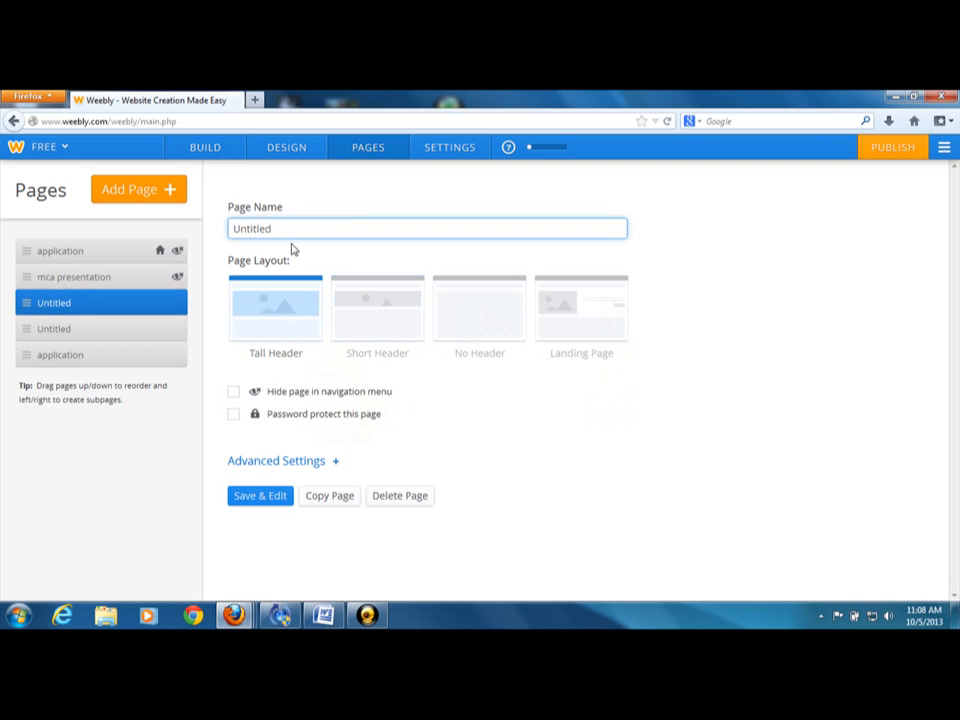
pyautogui.press('BackSpace')
pyautogui.press('BackSpace')
pyautogui.press('BackSpace')
pyautogui.press('BackSpace')
pyautogui.press('BackSpace')
pyautogui.press('BackSpace')
pyautogui.press('BackSpace')
pyautogui.press('BackSpace')
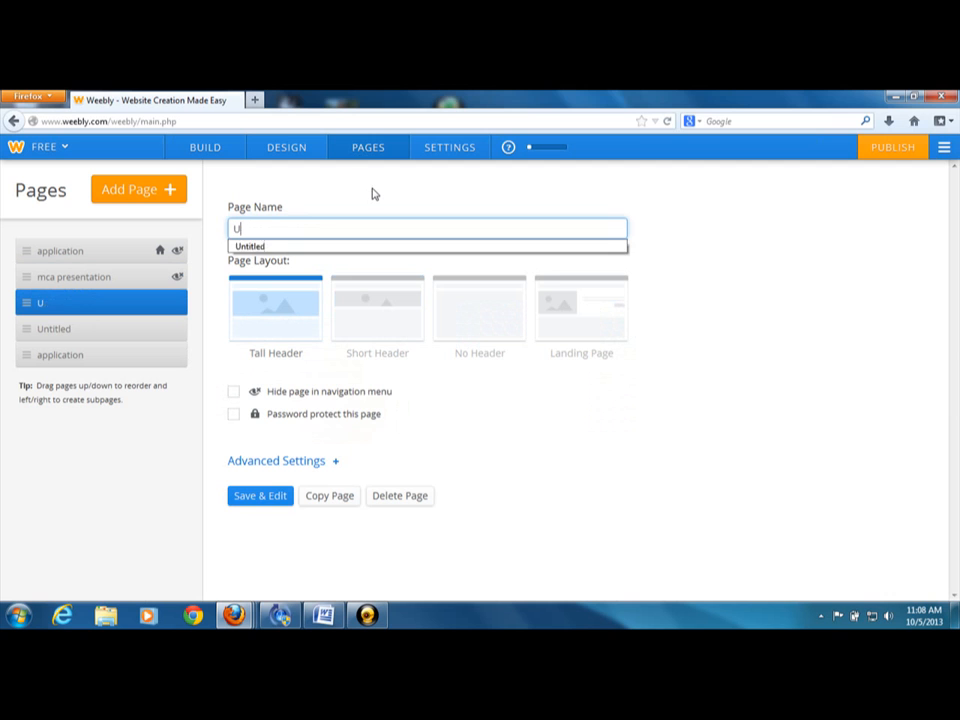
pyautogui.write('about ')
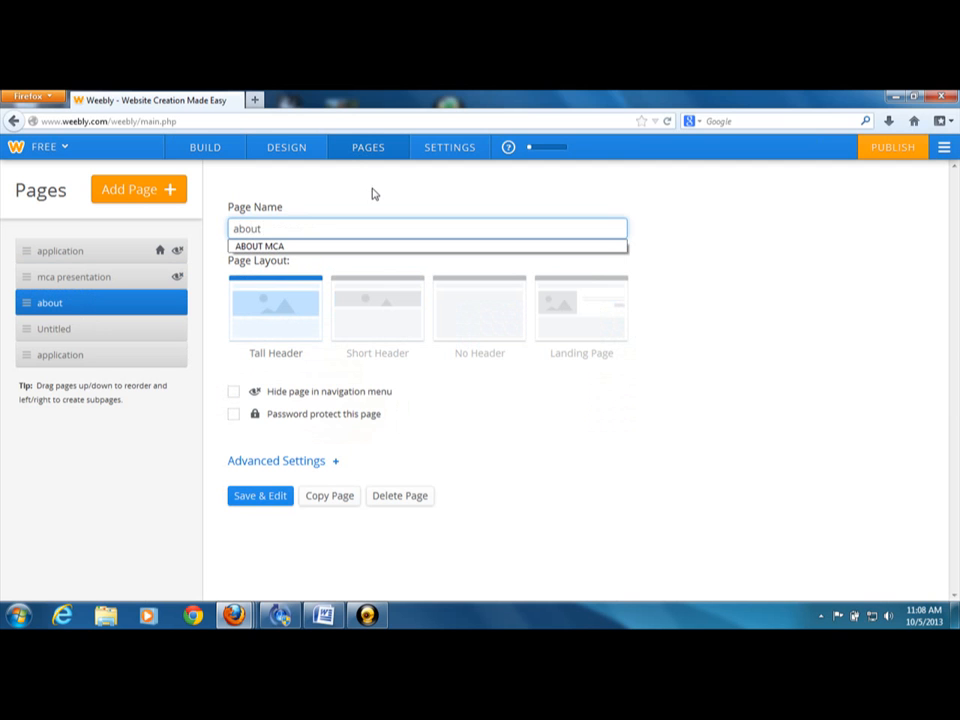
pyautogui.write('mca')
pyautogui.click(305, 249)
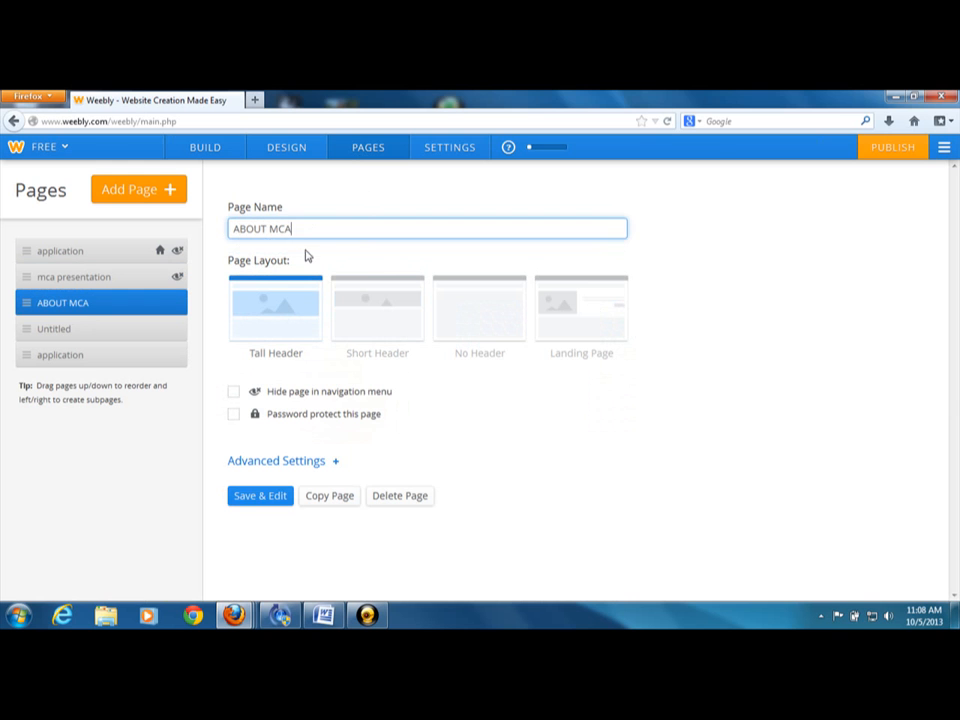
pyautogui.click(234, 393)
pyautogui.click(247, 496)
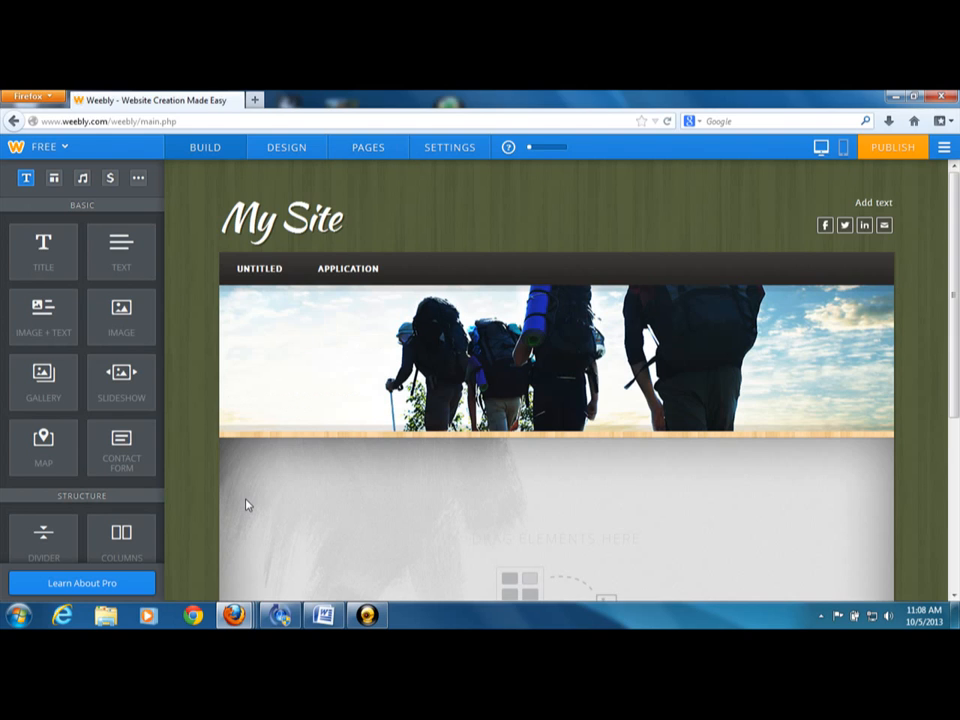
# Rename the remaining untitled page "MCA SERVICES", and save it hidden in the navigation menu
pyautogui.click(365, 150)
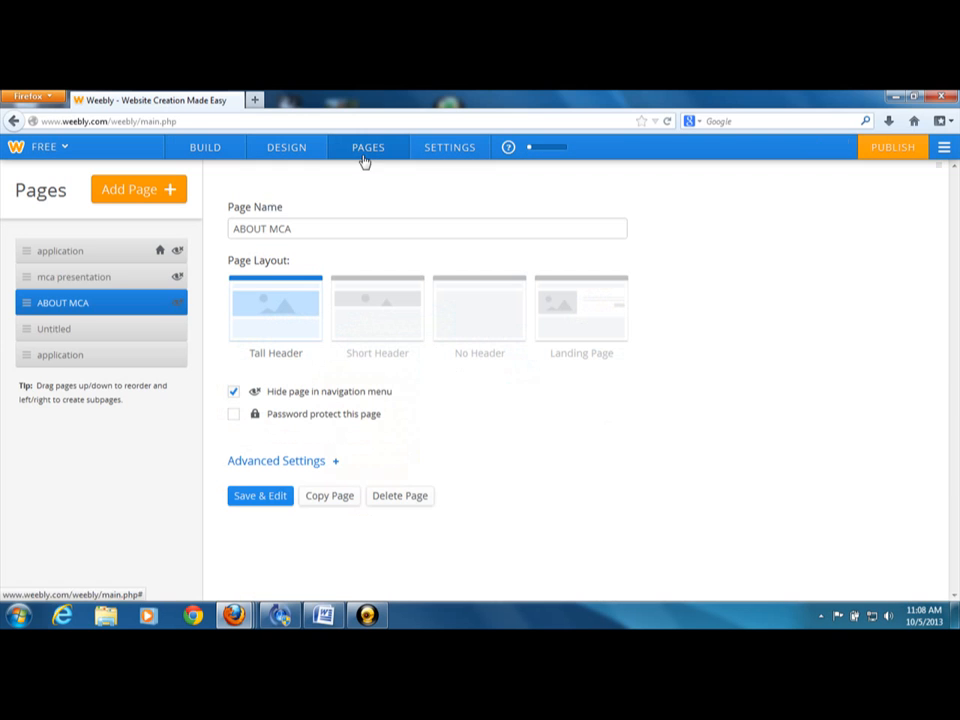
pyautogui.click(52, 331)
pyautogui.press('BackSpace')
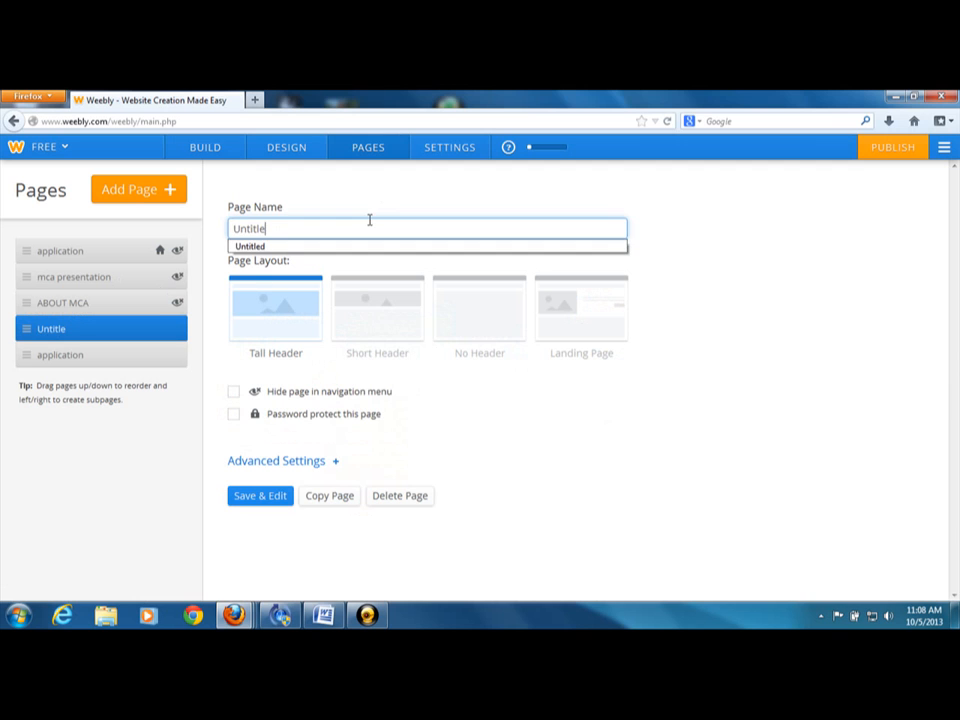
pyautogui.press('BackSpace')
pyautogui.press('BackSpace')
pyautogui.press('BackSpace')
pyautogui.press('BackSpace')
pyautogui.press('BackSpace')
pyautogui.press('BackSpace')
pyautogui.press('BackSpace')
pyautogui.write('services')
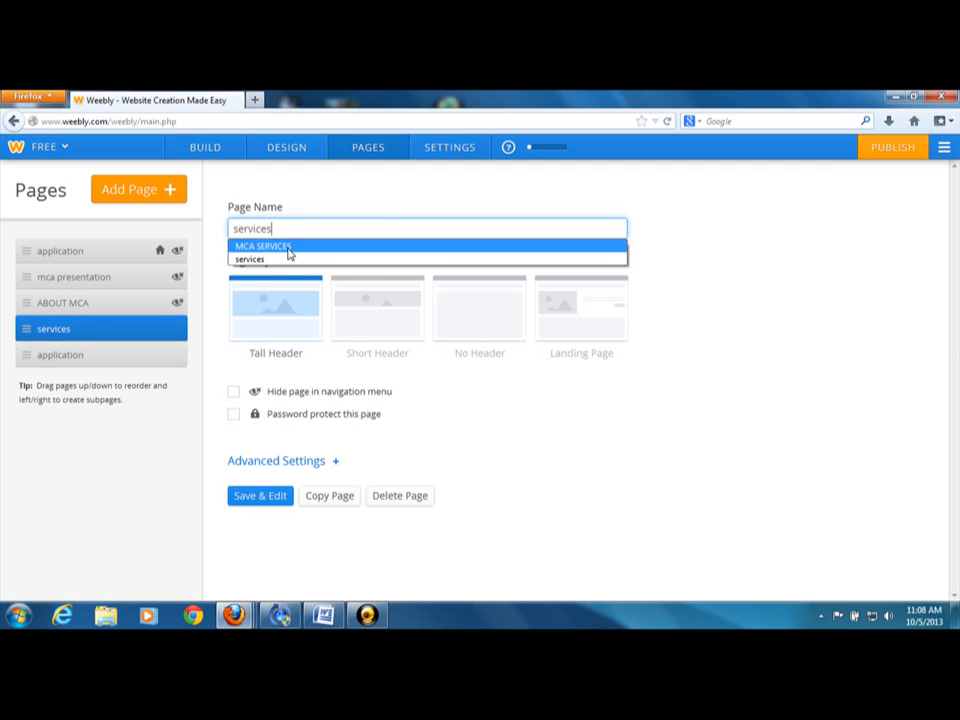
pyautogui.click(288, 248)
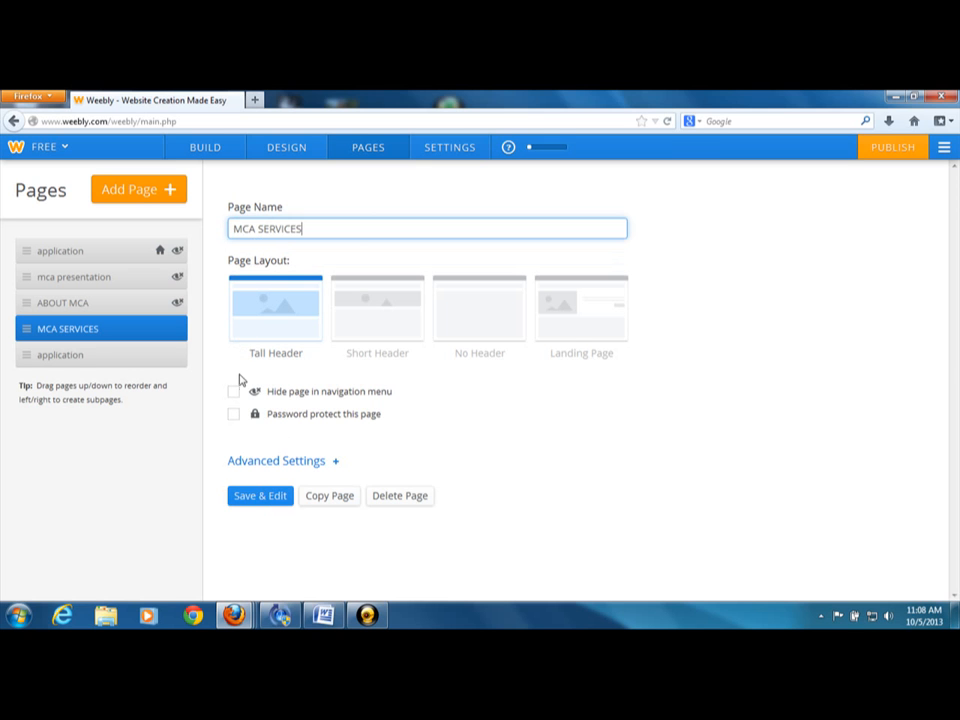
pyautogui.click(234, 395)
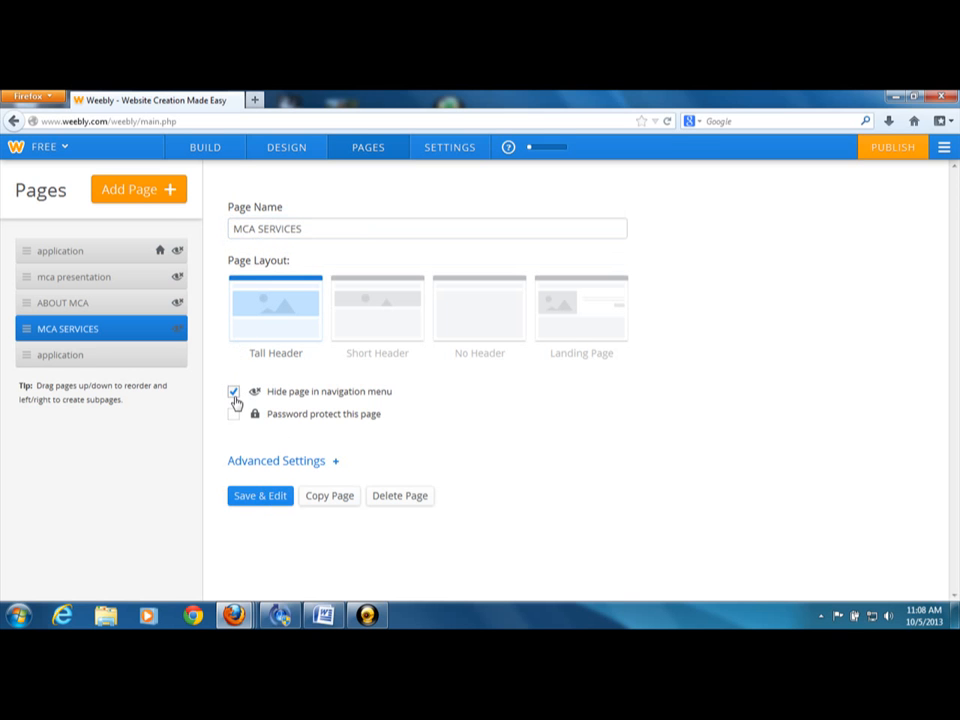
pyautogui.click(260, 497)
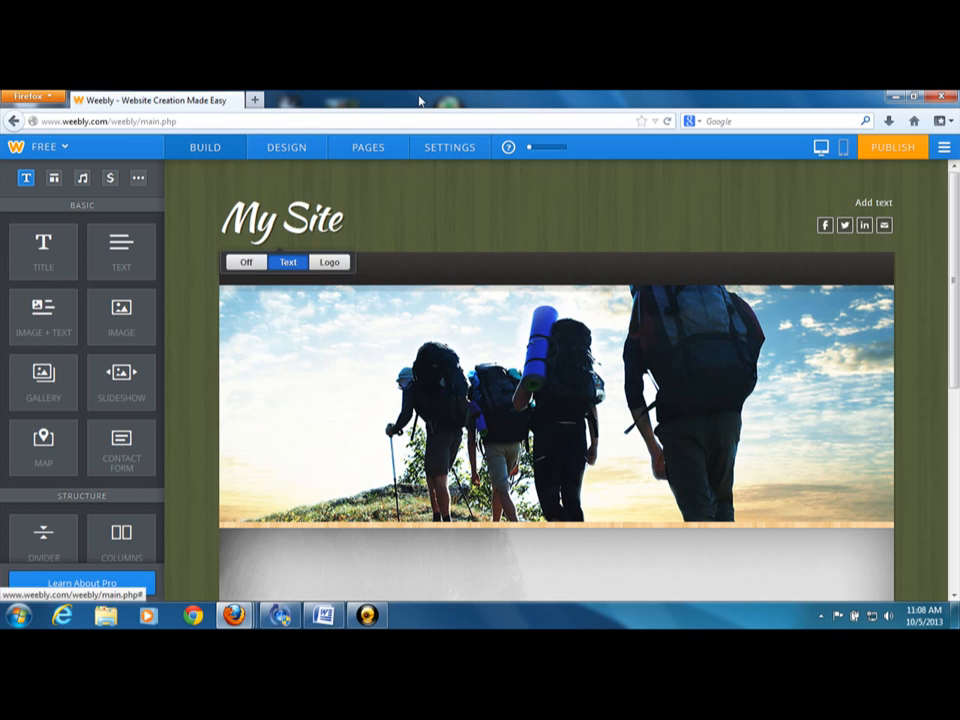
# Rename the last page in the page list, the non-home "application", to "join today", and save it hidden in the navigation menu
pyautogui.click(356, 149)
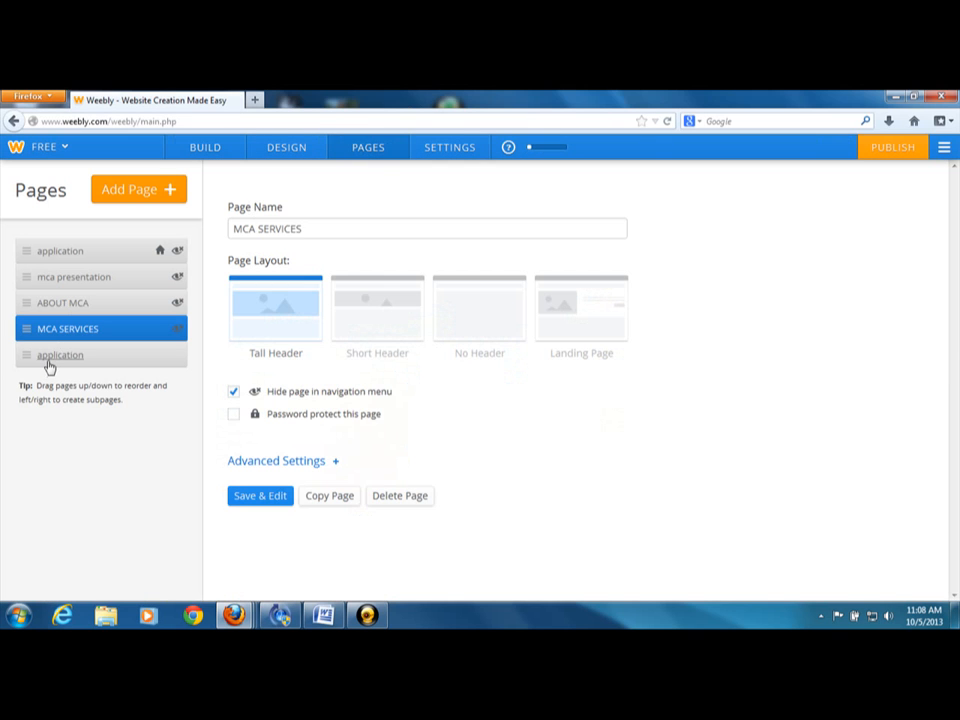
pyautogui.click(47, 363)
pyautogui.press('BackSpace')
pyautogui.press('BackSpace')
pyautogui.press('BackSpace')
pyautogui.press('BackSpace')
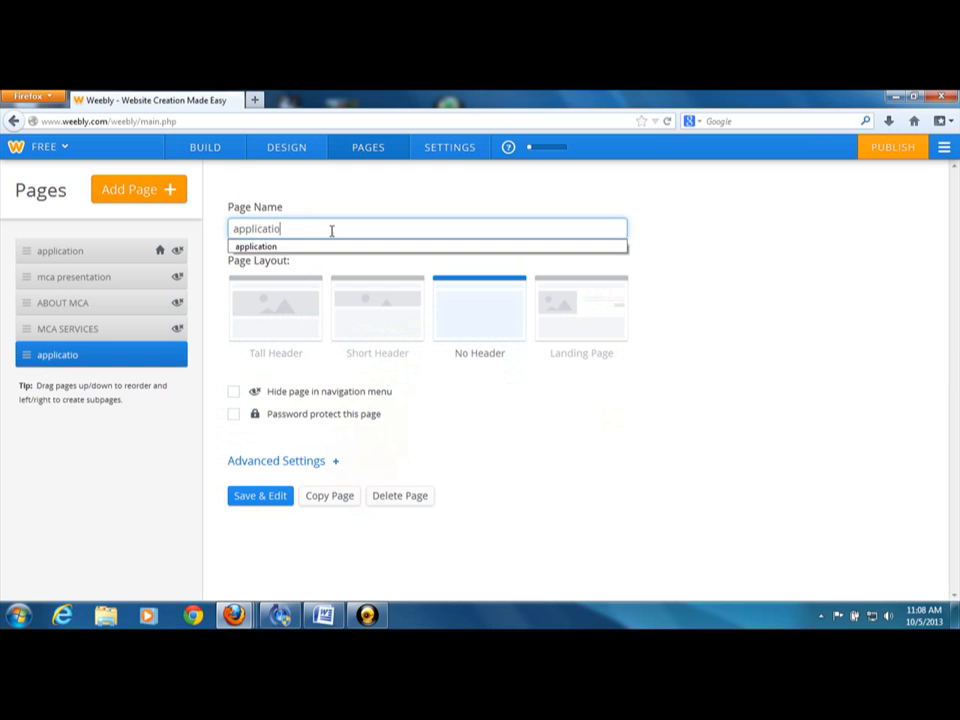
pyautogui.press('BackSpace')
pyautogui.press('BackSpace')
pyautogui.press('BackSpace')
pyautogui.press('BackSpace')
pyautogui.press('BackSpace')
pyautogui.press('BackSpace')
pyautogui.press('BackSpace')
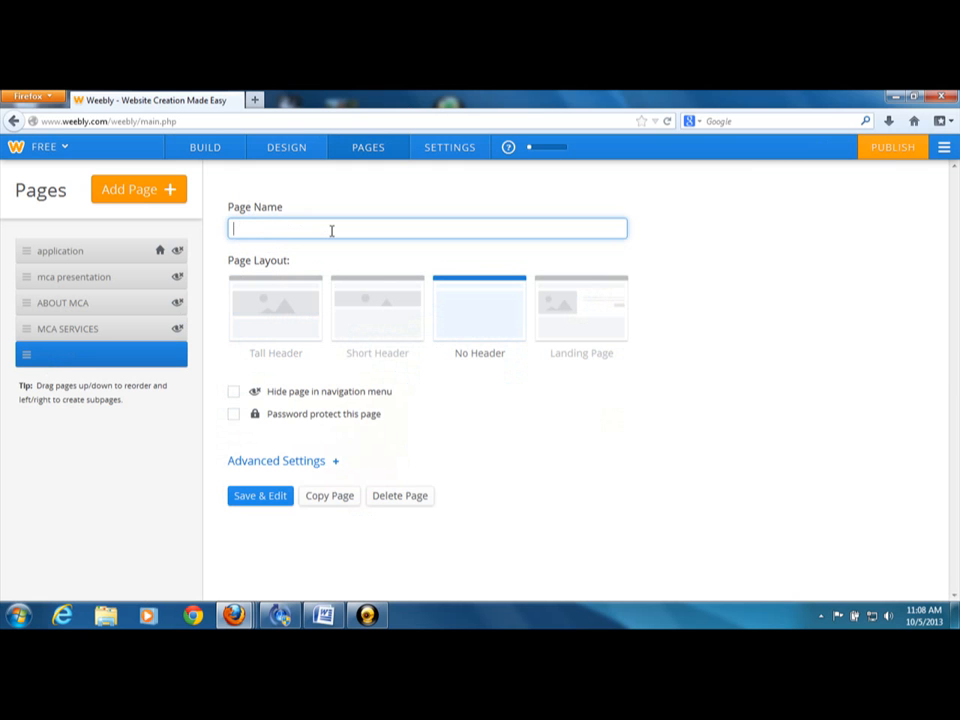
pyautogui.write('join today')
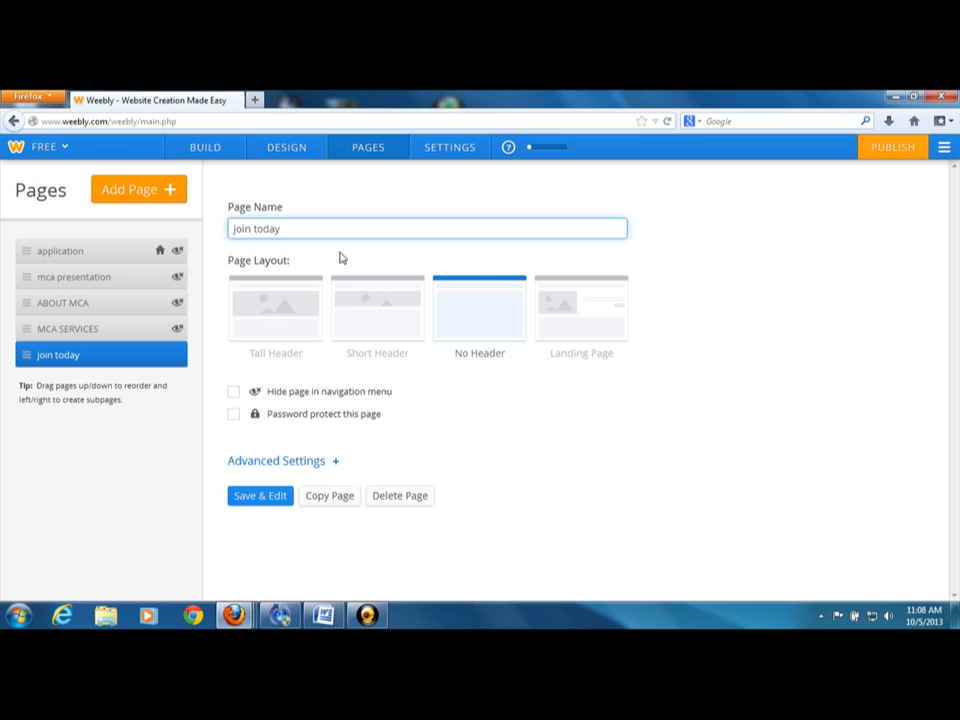
pyautogui.click(233, 392)
pyautogui.click(268, 497)
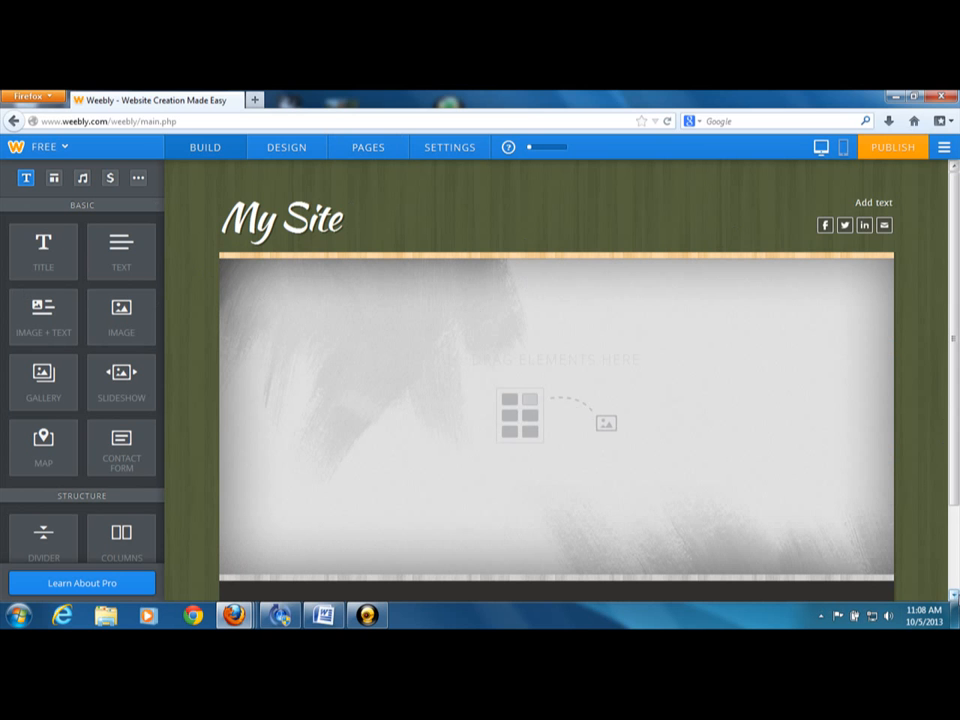
# Remove all the social icons from the site header and dismiss the notice
pyautogui.scroll(-2, 556, 380)
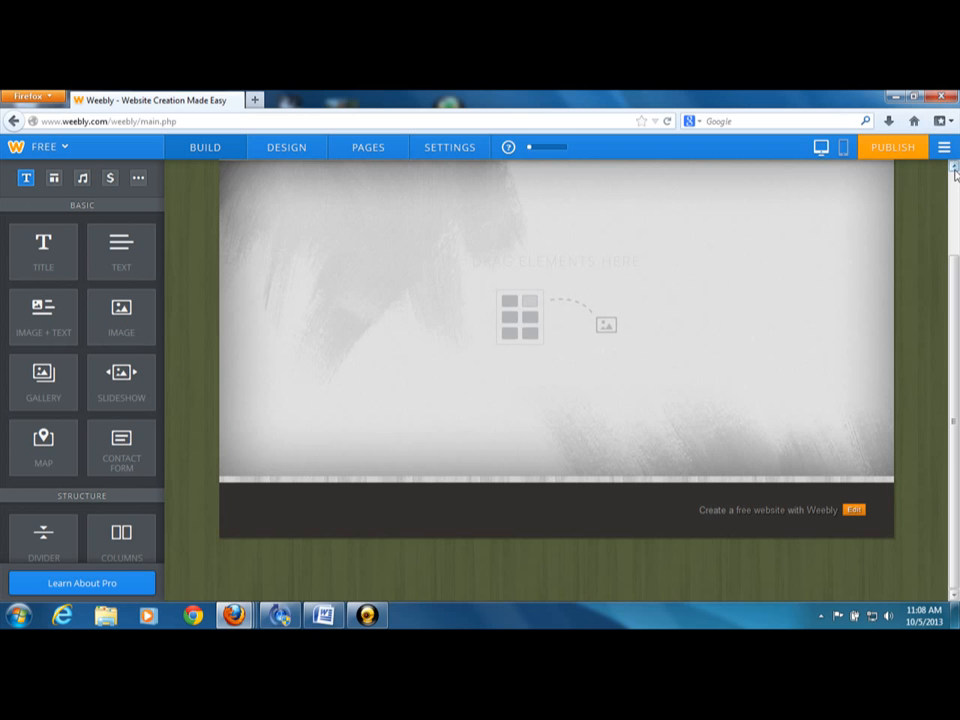
pyautogui.scroll(2, 955, 178)
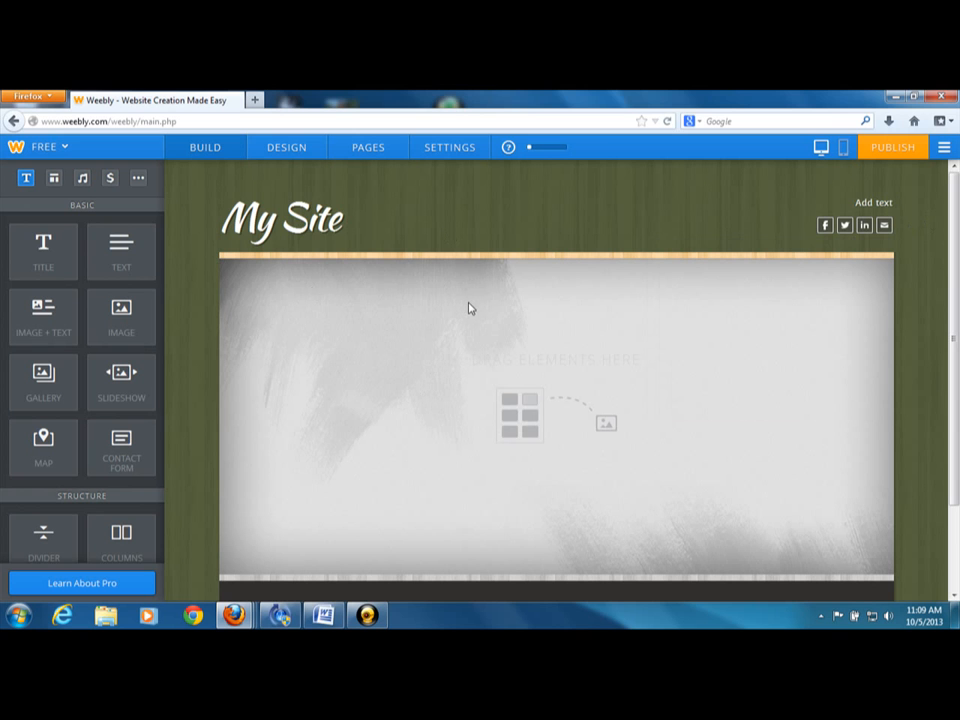
pyautogui.click(886, 228)
pyautogui.click(876, 266)
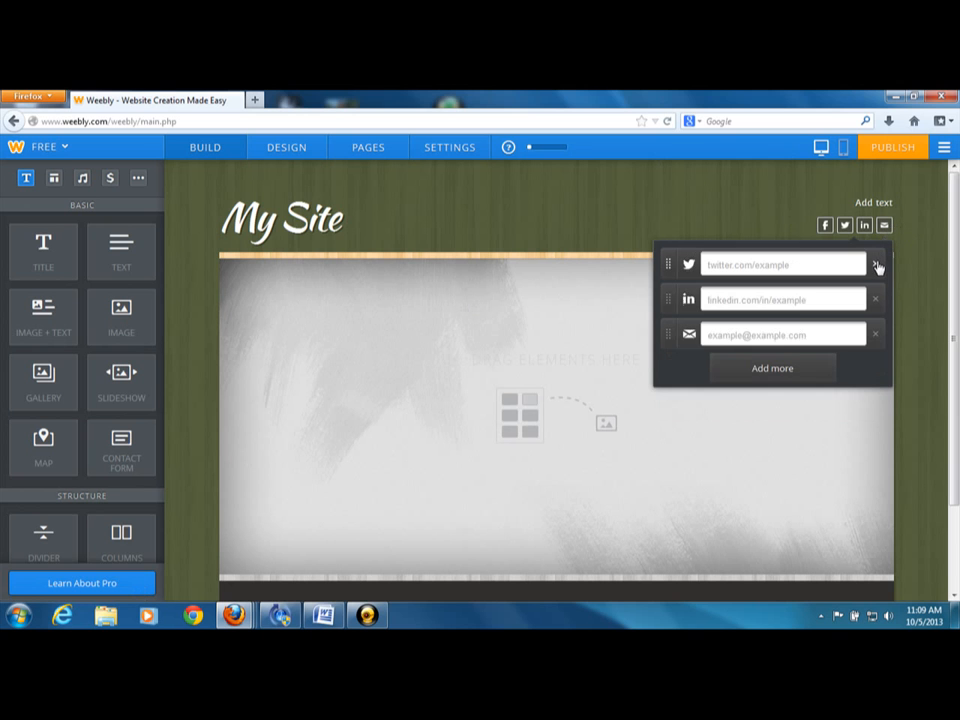
pyautogui.click(876, 266)
pyautogui.click(876, 266)
pyautogui.click(876, 266)
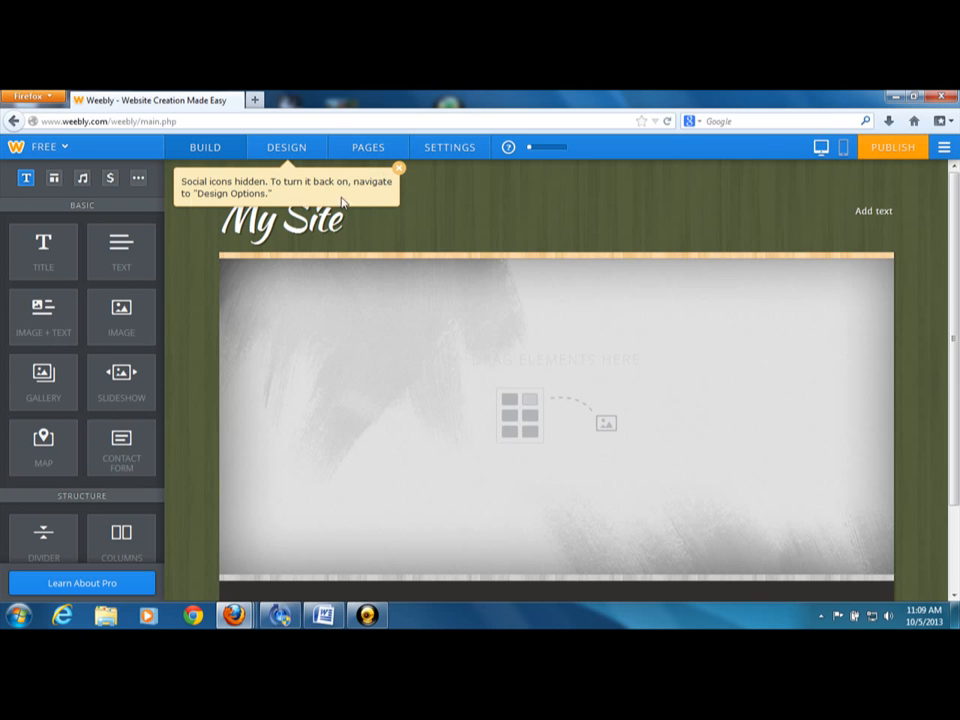
pyautogui.click(399, 174)
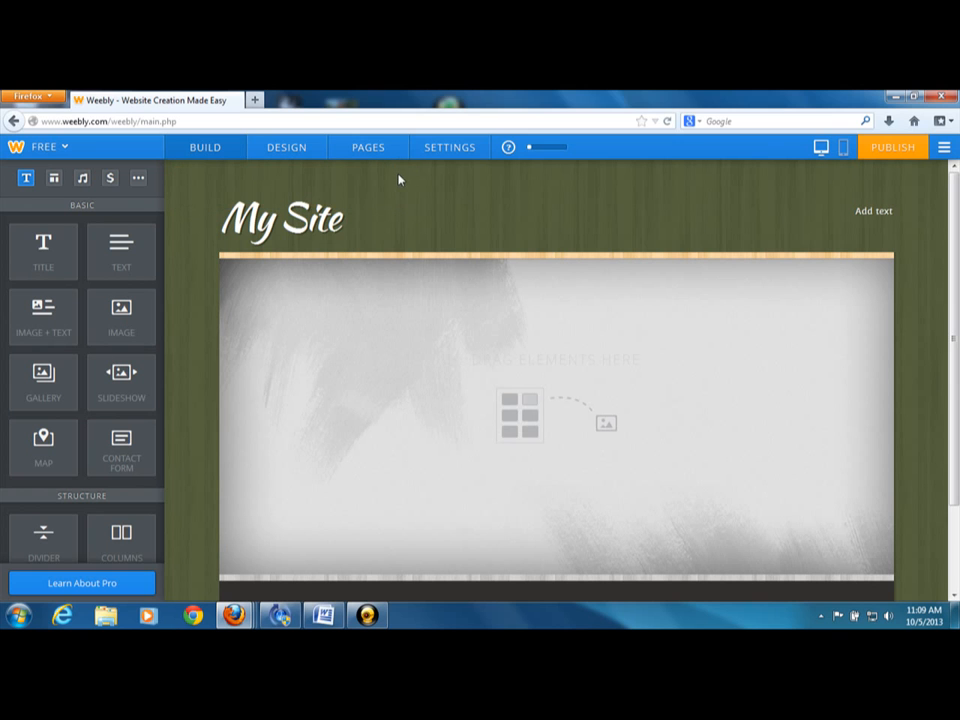
# Replace the site title in the header with "WELCOME" in capital letters
pyautogui.click(325, 218)
pyautogui.press('Right')
pyautogui.press('BackSpace')
pyautogui.press('BackSpace')
pyautogui.press('BackSpace')
pyautogui.press('BackSpace')
pyautogui.press('BackSpace')
pyautogui.press('BackSpace')
pyautogui.press('BackSpace')
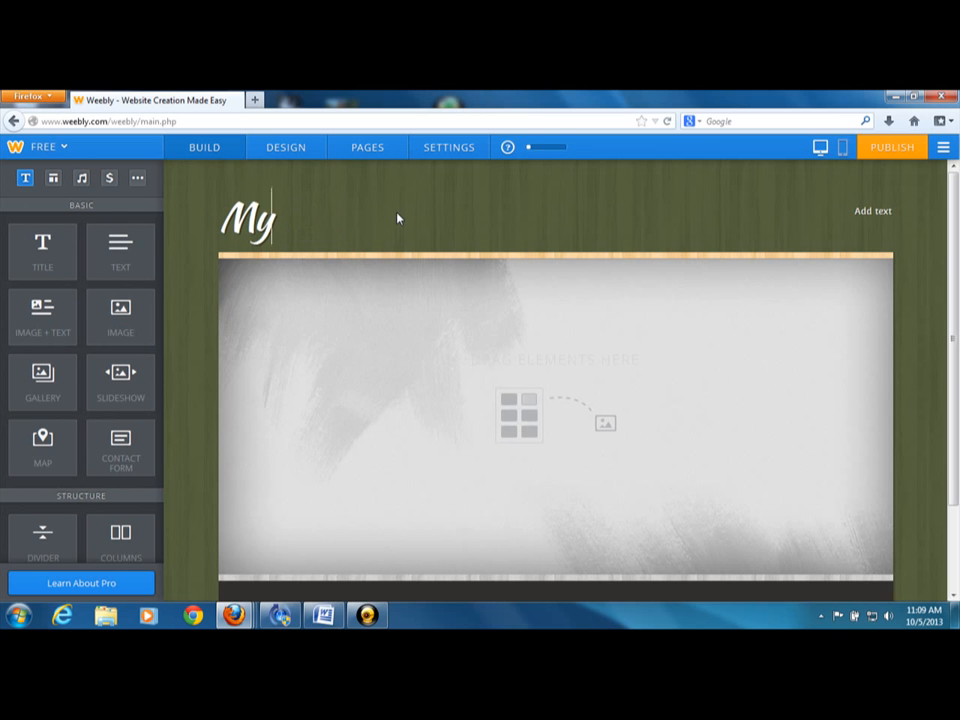
pyautogui.write('welcome')
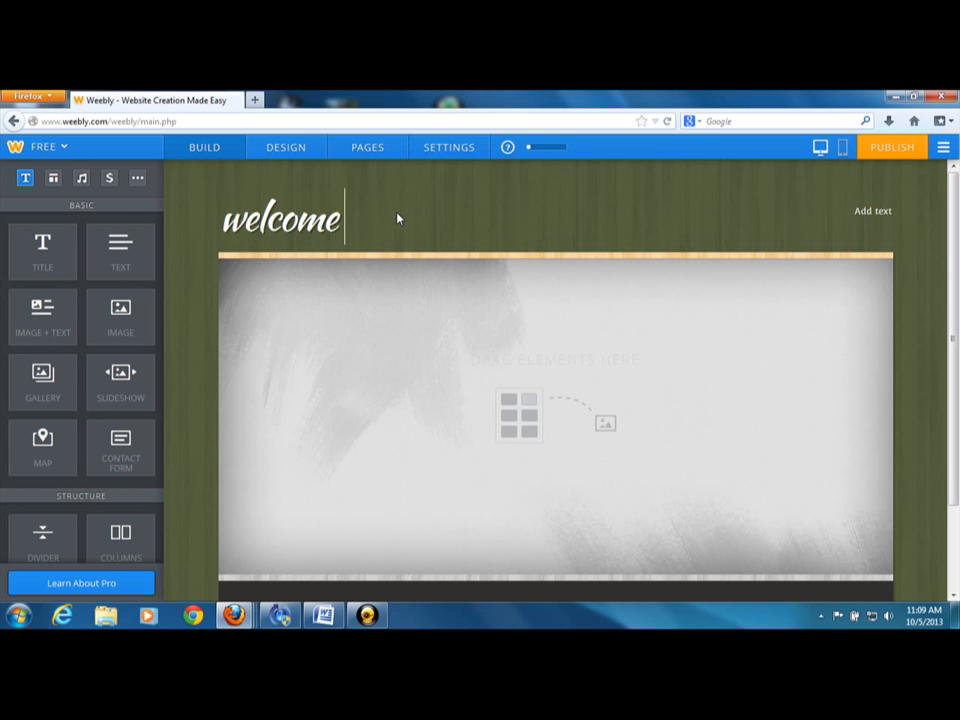
pyautogui.press('BackSpace')
pyautogui.press('BackSpace')
pyautogui.press('BackSpace')
pyautogui.press('BackSpace')
pyautogui.press('BackSpace')
pyautogui.press('BackSpace')
pyautogui.press('BackSpace')
pyautogui.press('BackSpace')
pyautogui.write('W')
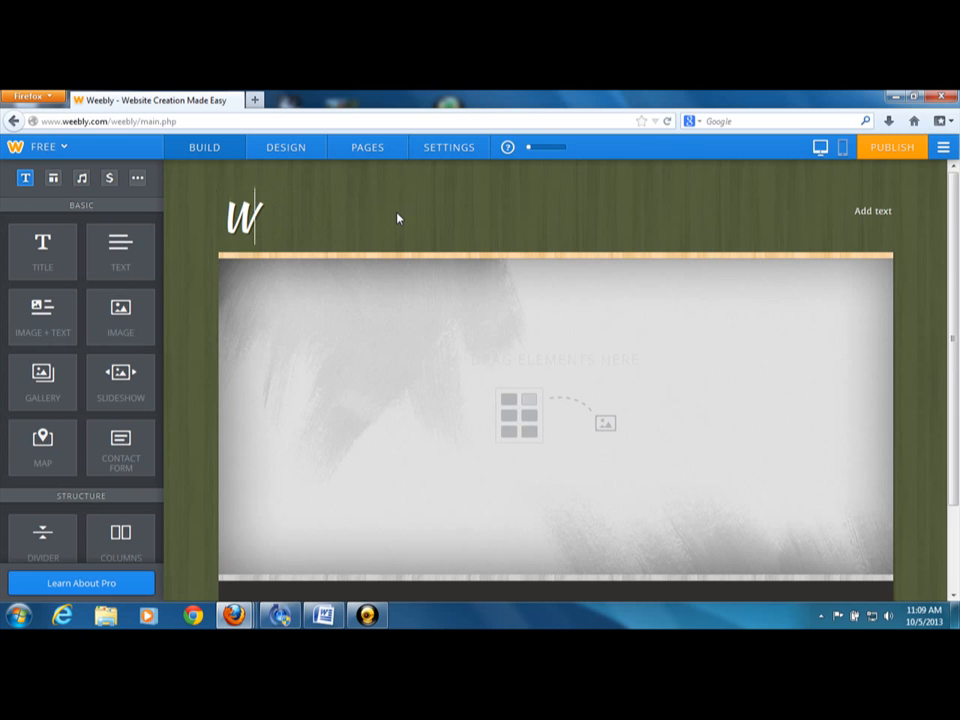
pyautogui.write('ELCOME')
pyautogui.click(568, 426)
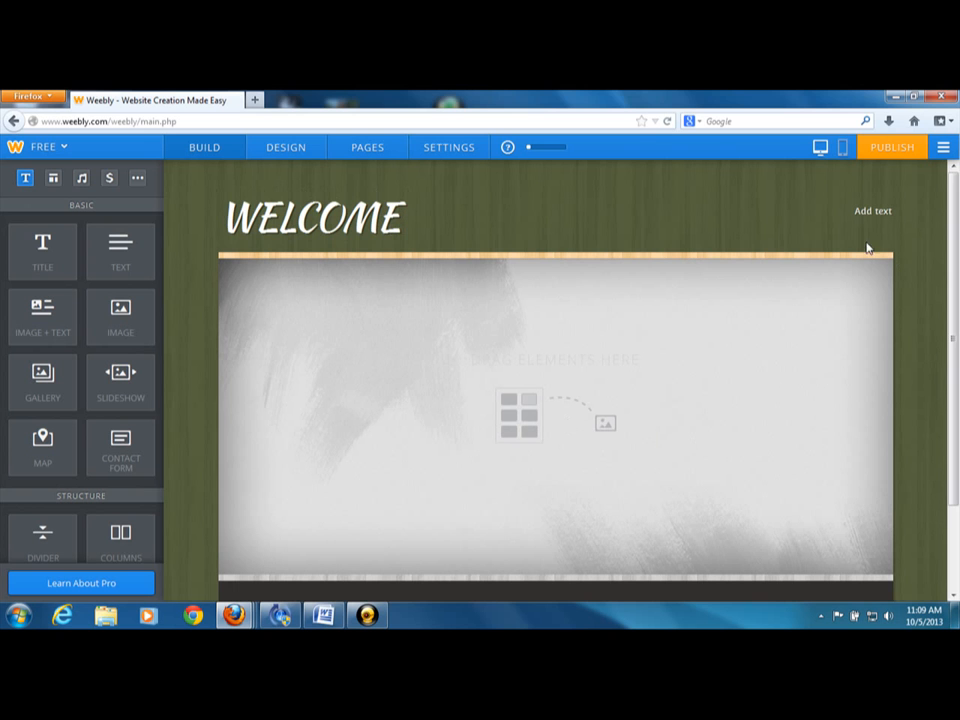
pyautogui.scroll(-2, 957, 480)
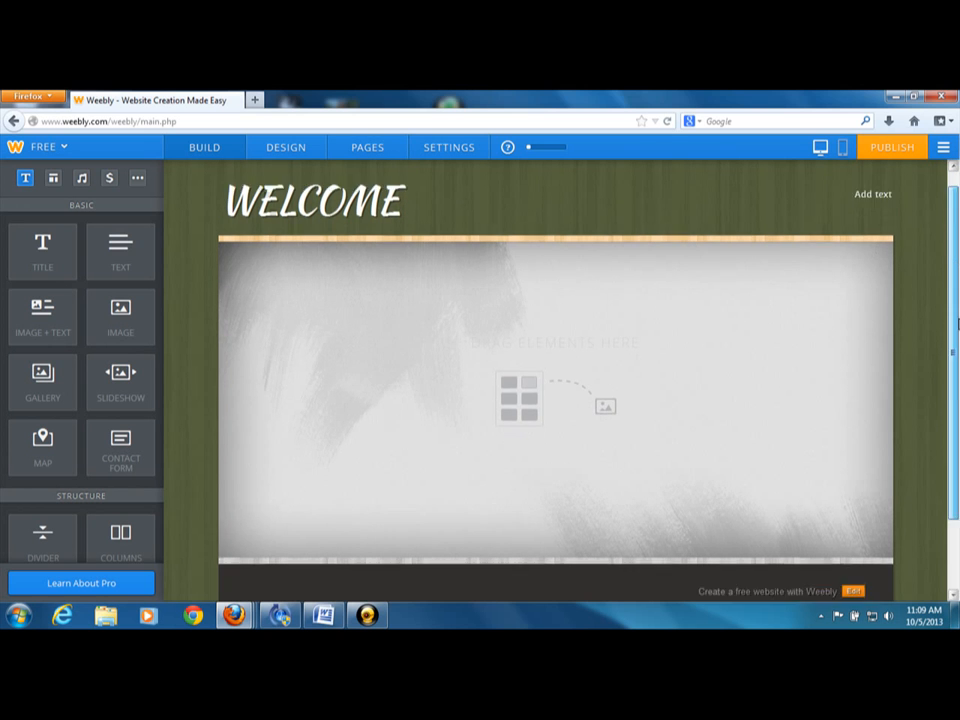
pyautogui.scroll(2, 957, 480)
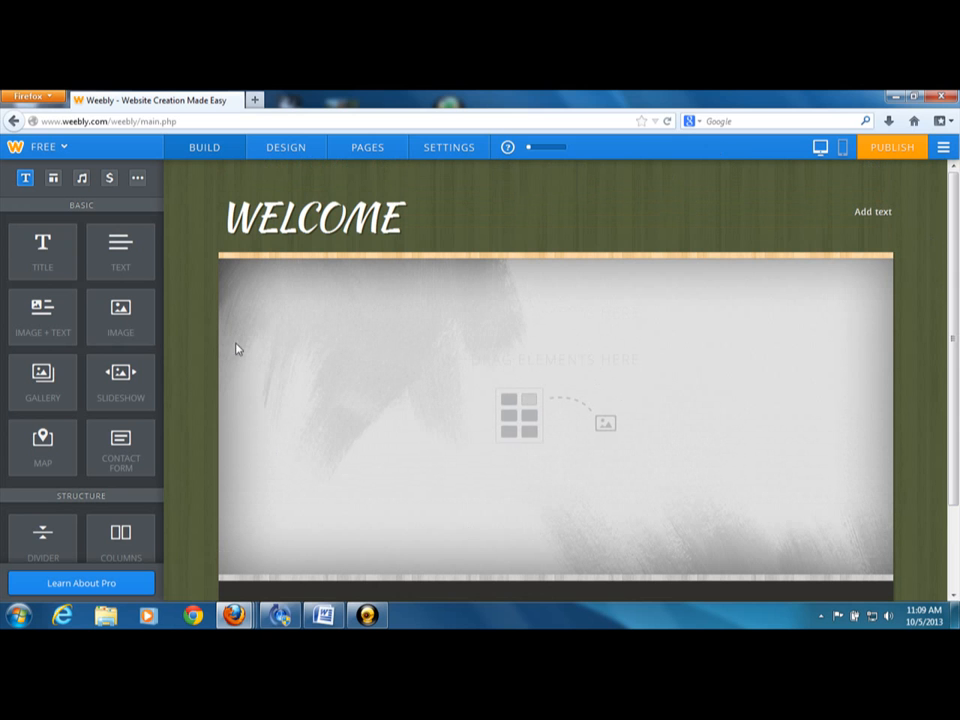
pyautogui.moveTo(120, 318); pyautogui.dragTo(474, 328)
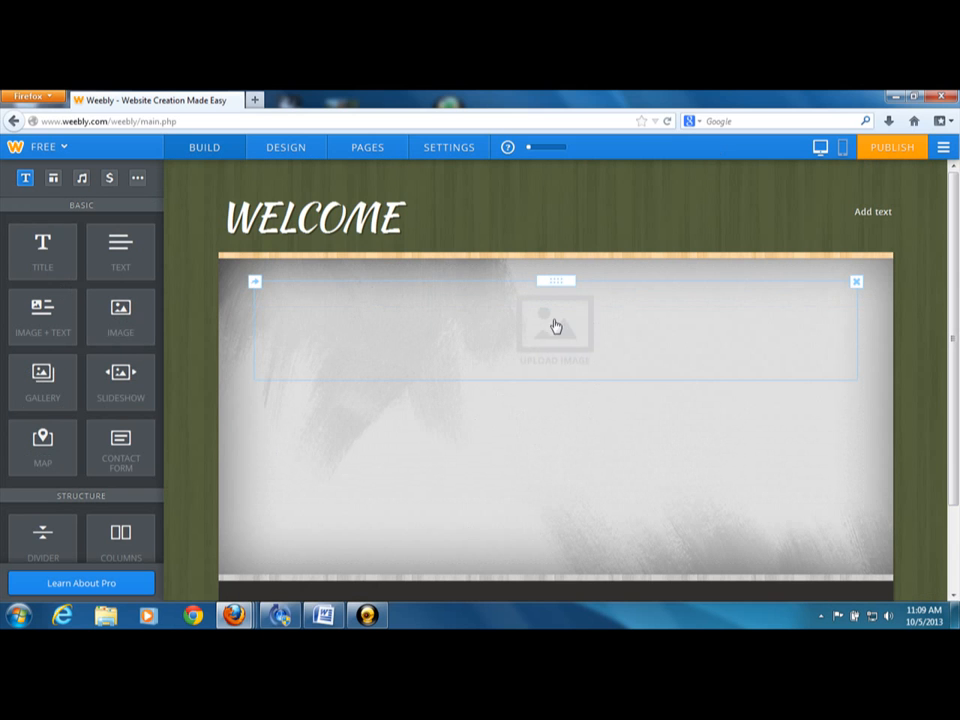
pyautogui.click(556, 327)
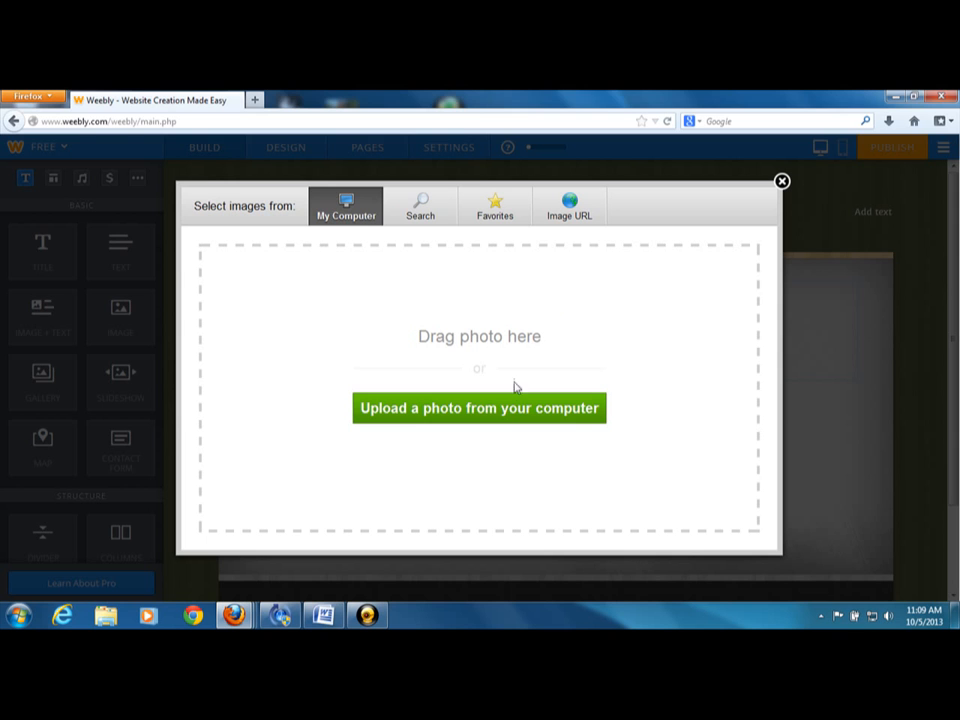
pyautogui.click(351, 339)
pyautogui.click(469, 365)
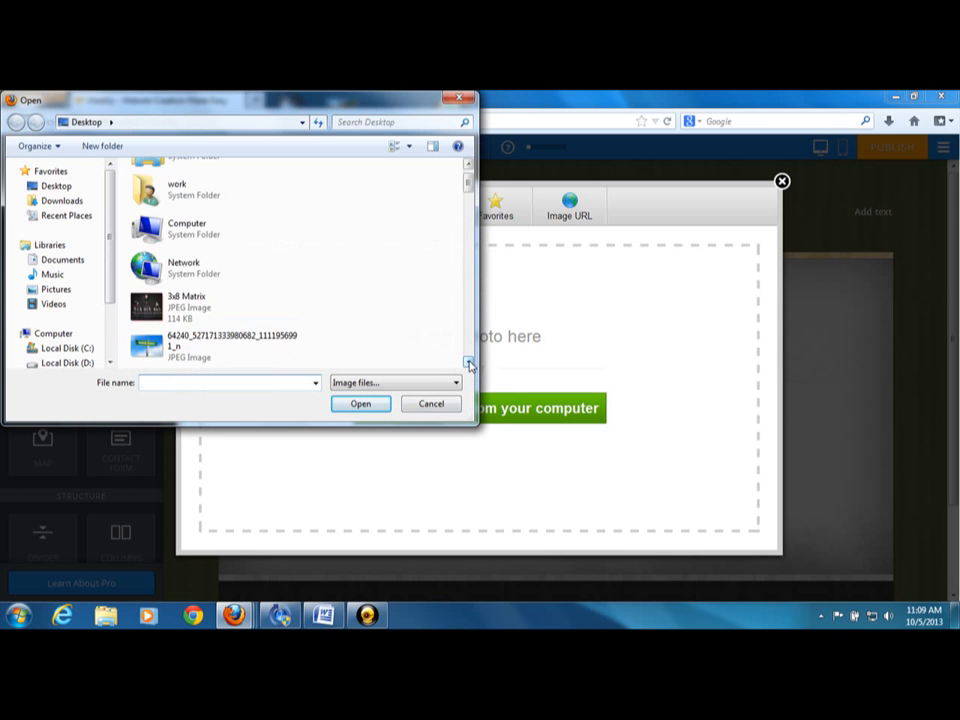
pyautogui.moveTo(469, 365); pyautogui.dragTo(469, 365)
pyautogui.click(231, 265)
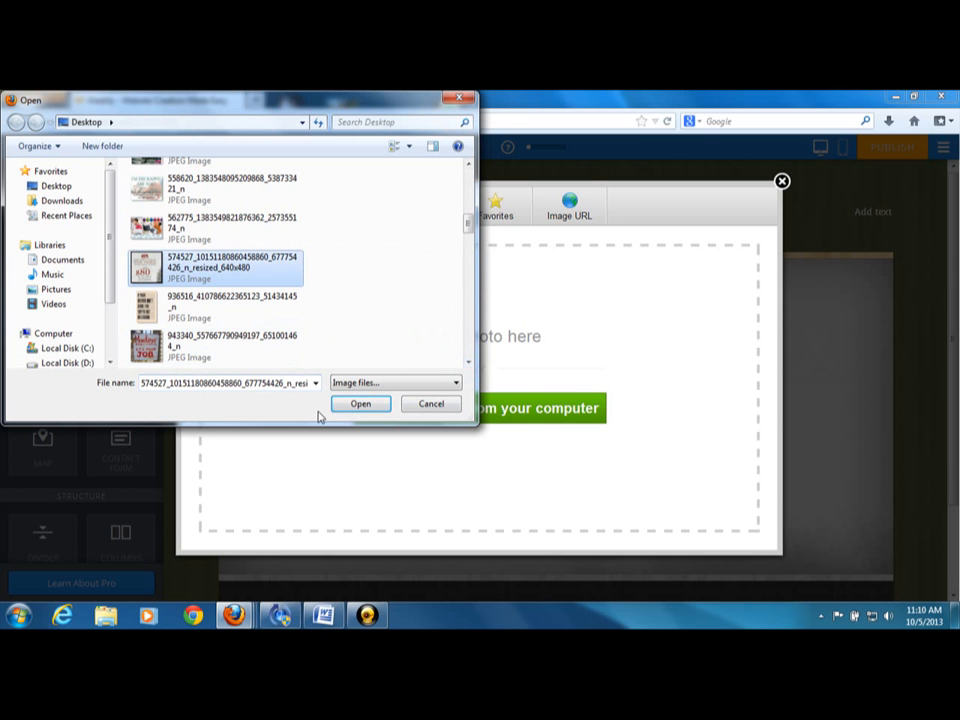
pyautogui.click(358, 404)
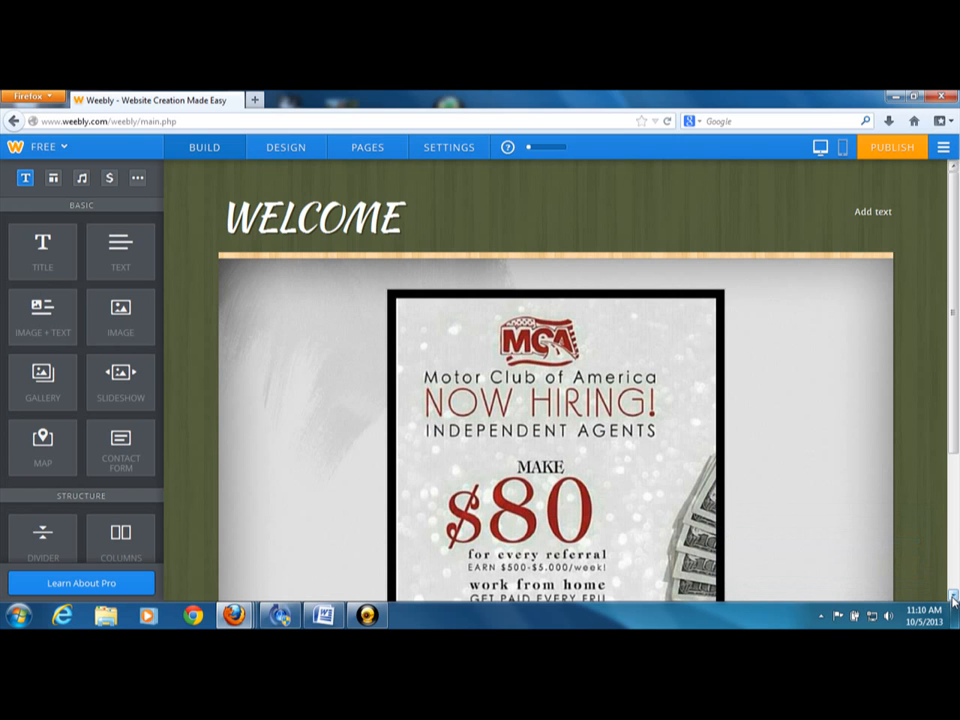
# Add a contact form to the page below the Motor Club of America image
pyautogui.scroll(-3, 953, 600)
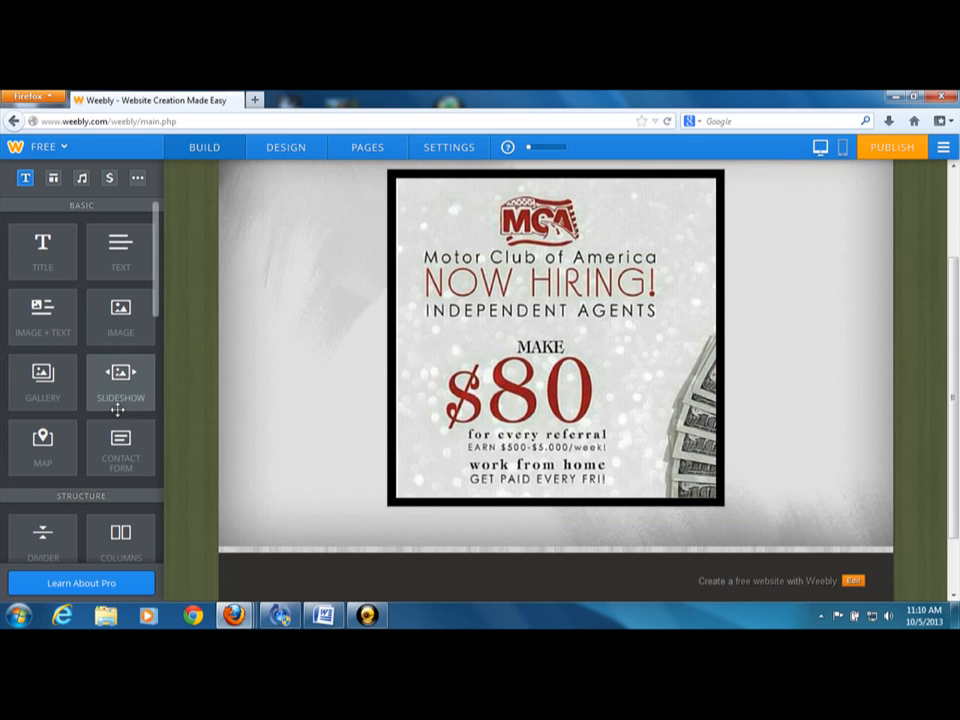
pyautogui.moveTo(145, 456); pyautogui.dragTo(474, 570)
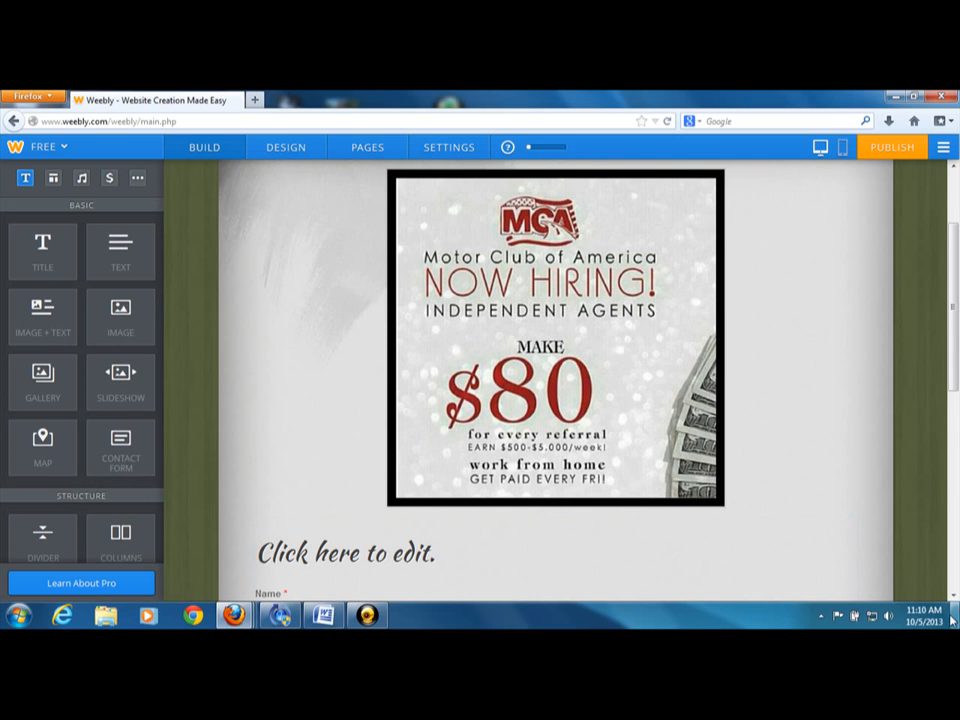
pyautogui.scroll(-5, 454, 360)
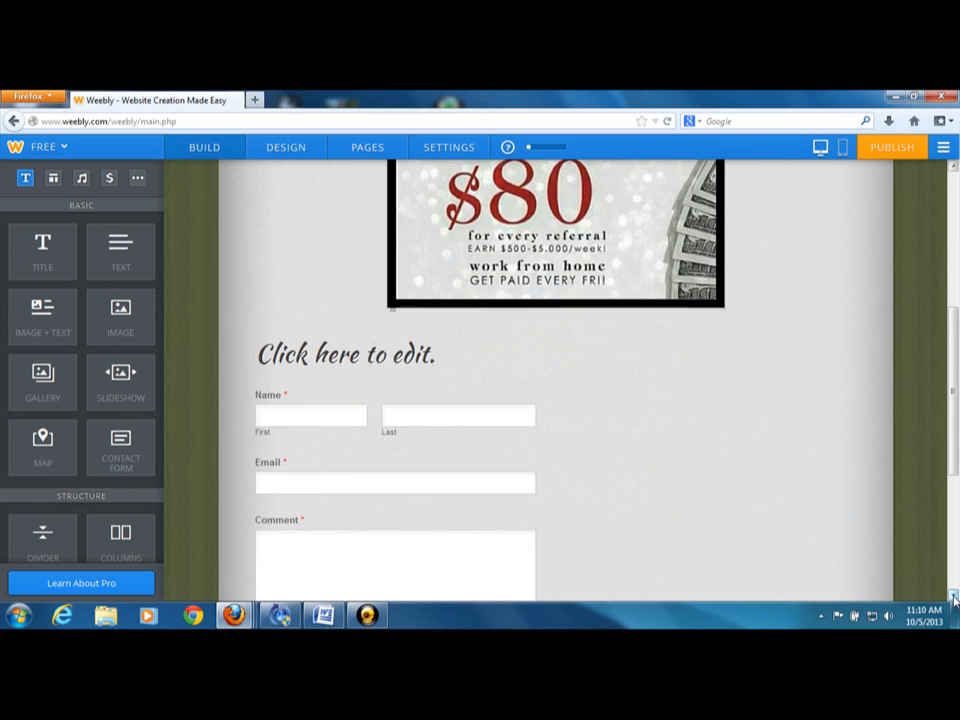
# Set the contact form's heading to "APPLY NOW"
pyautogui.click(425, 316)
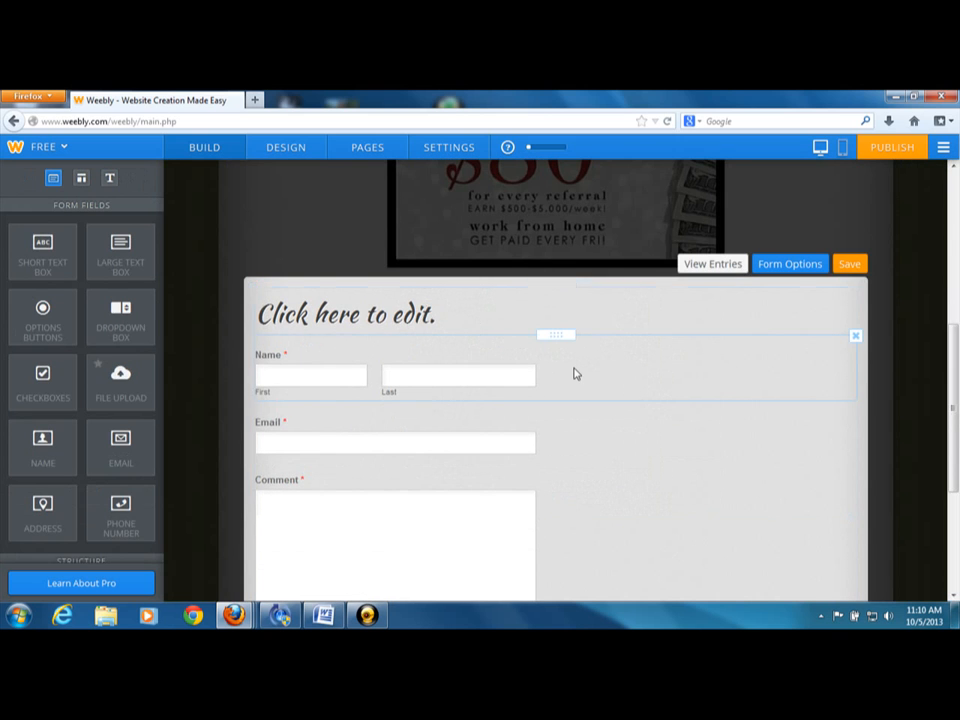
pyautogui.click(443, 311)
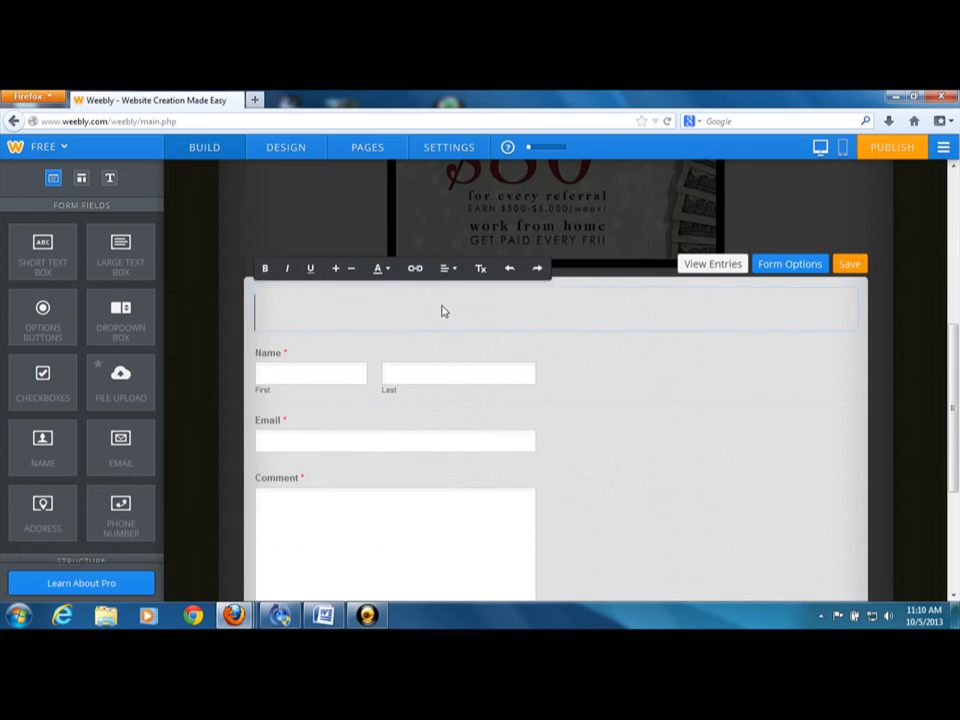
pyautogui.write('APPLY NOW')
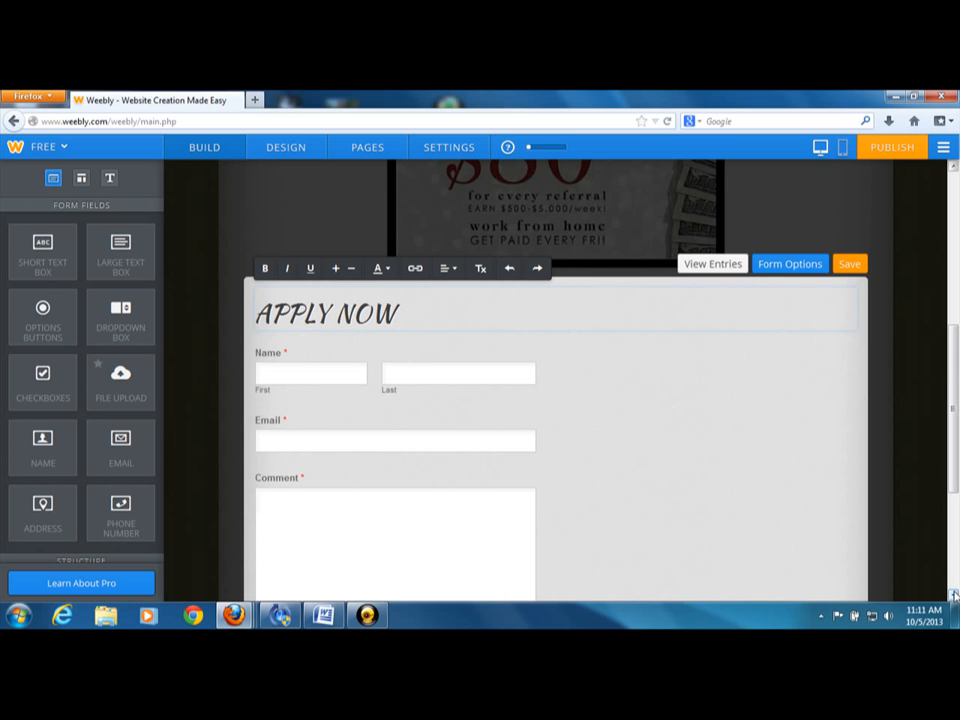
pyautogui.scroll(-2, 953, 596)
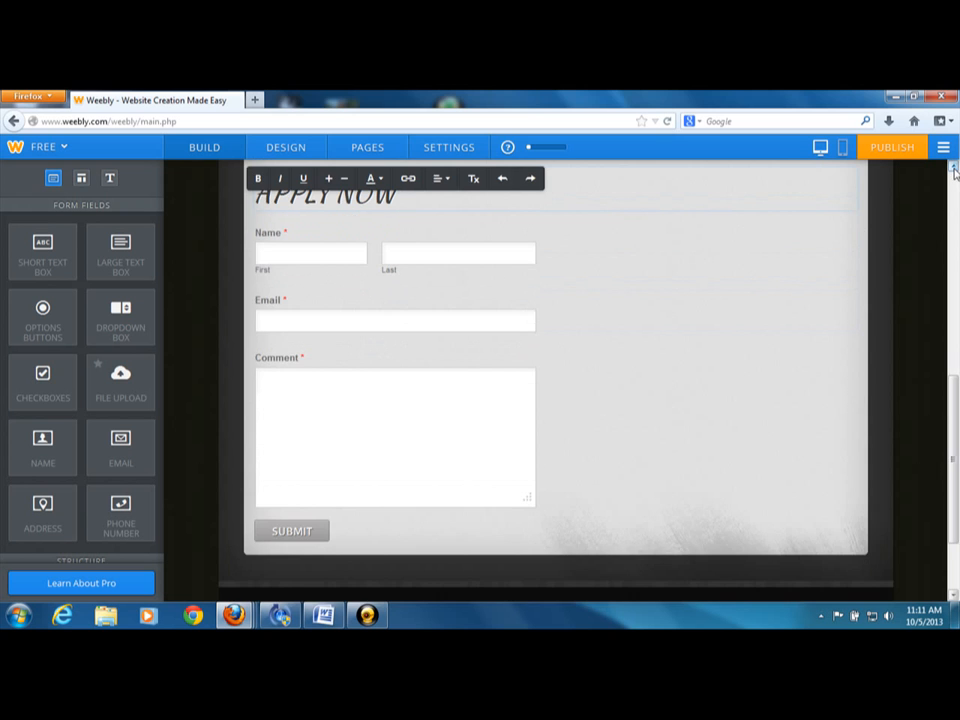
pyautogui.scroll(2, 953, 172)
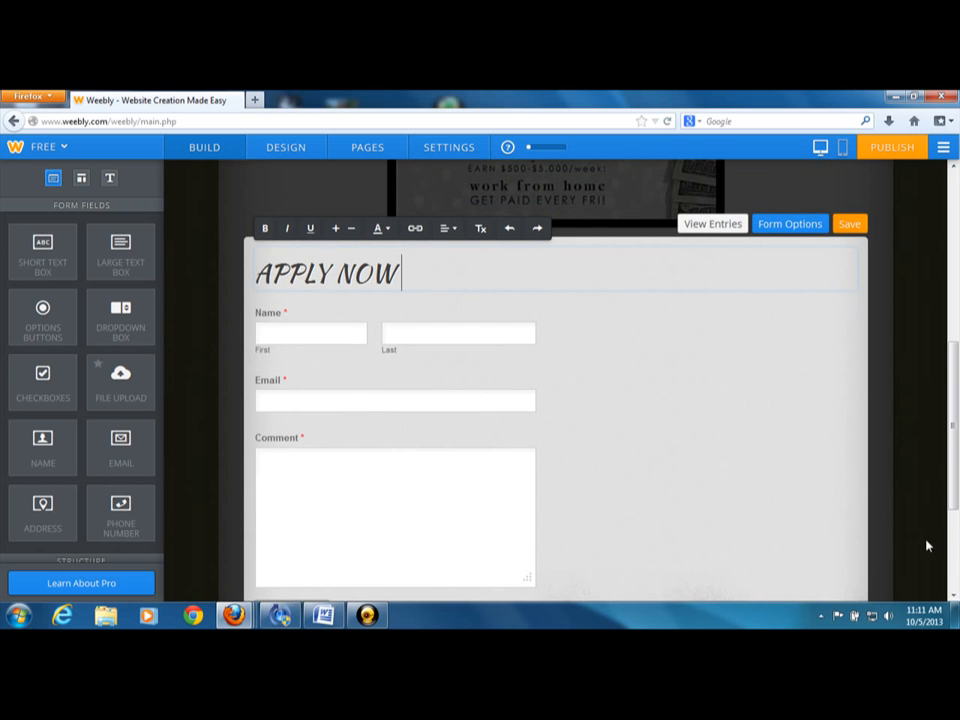
pyautogui.scroll(-1, 953, 596)
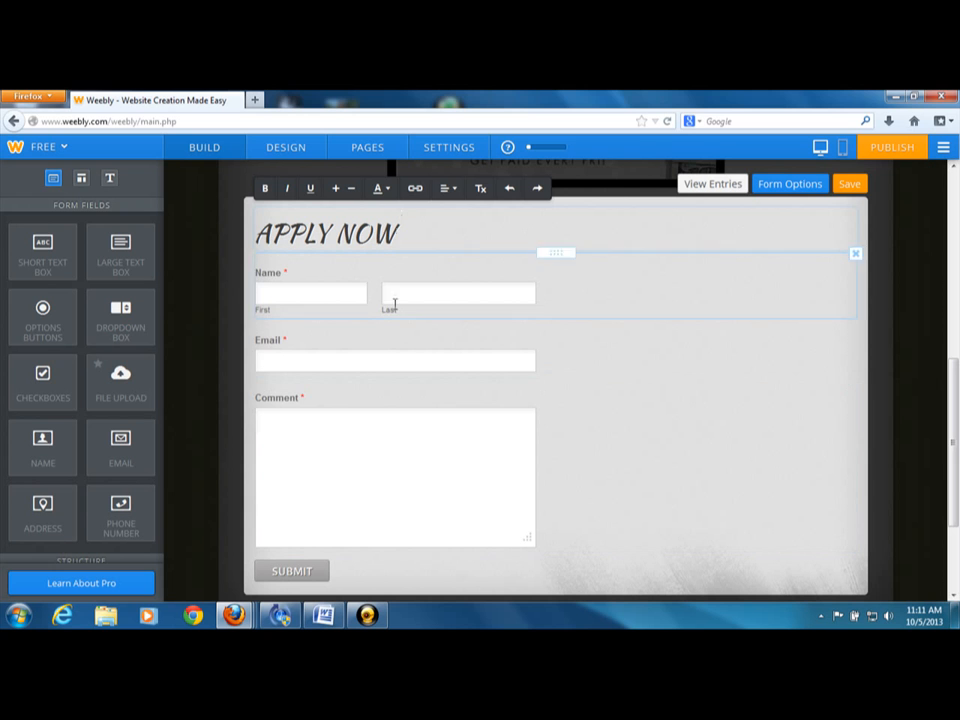
# Change the field title of the form's Comment box to "Phone Number"
pyautogui.click(287, 294)
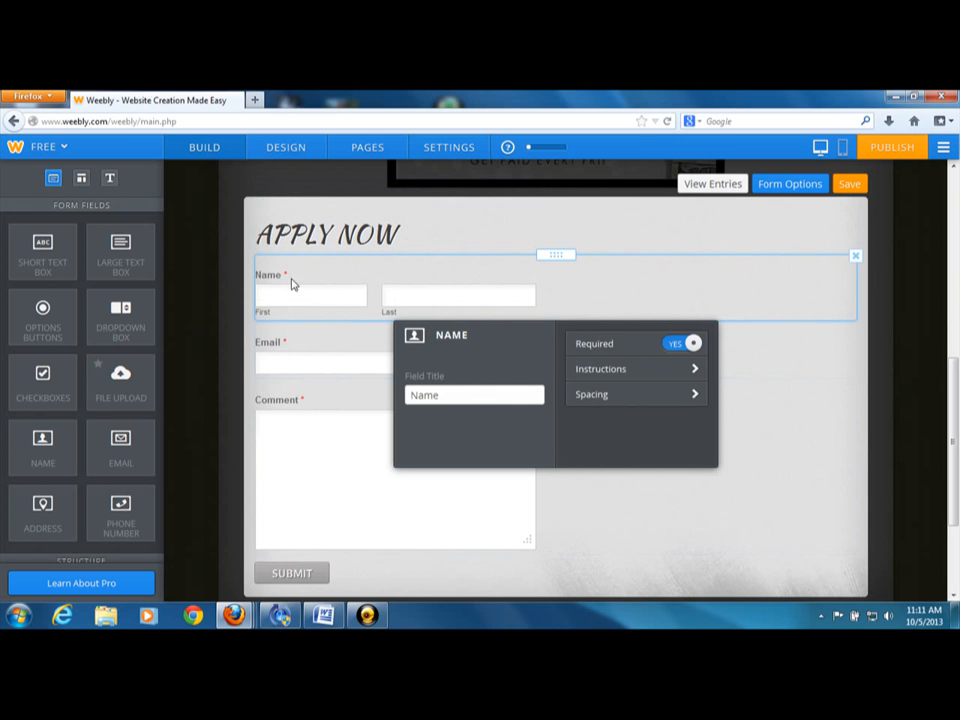
pyautogui.click(294, 402)
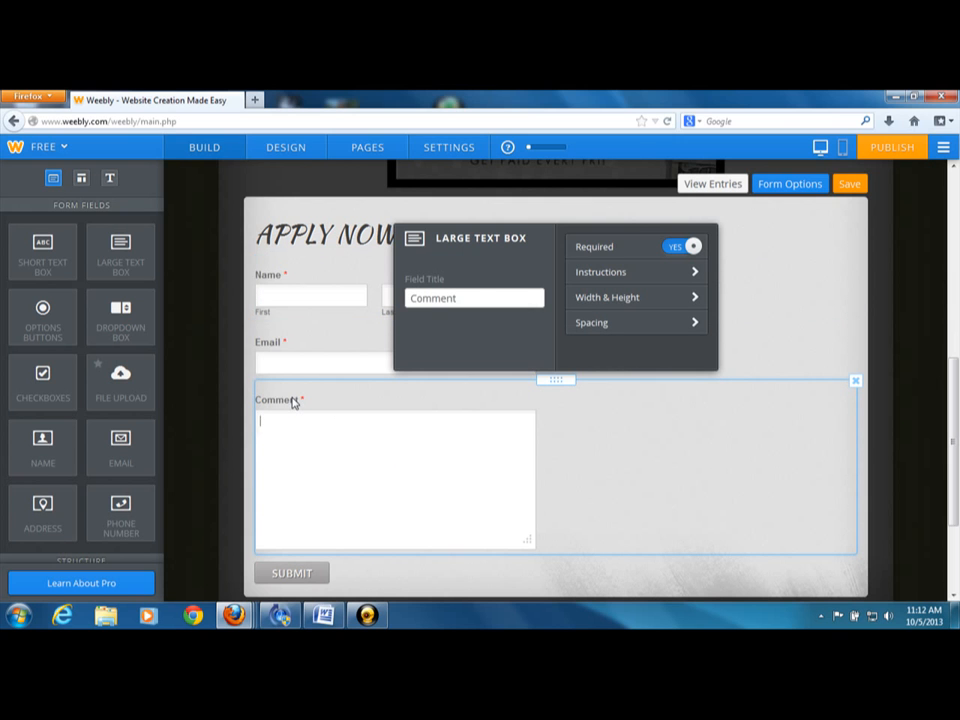
pyautogui.click(475, 299)
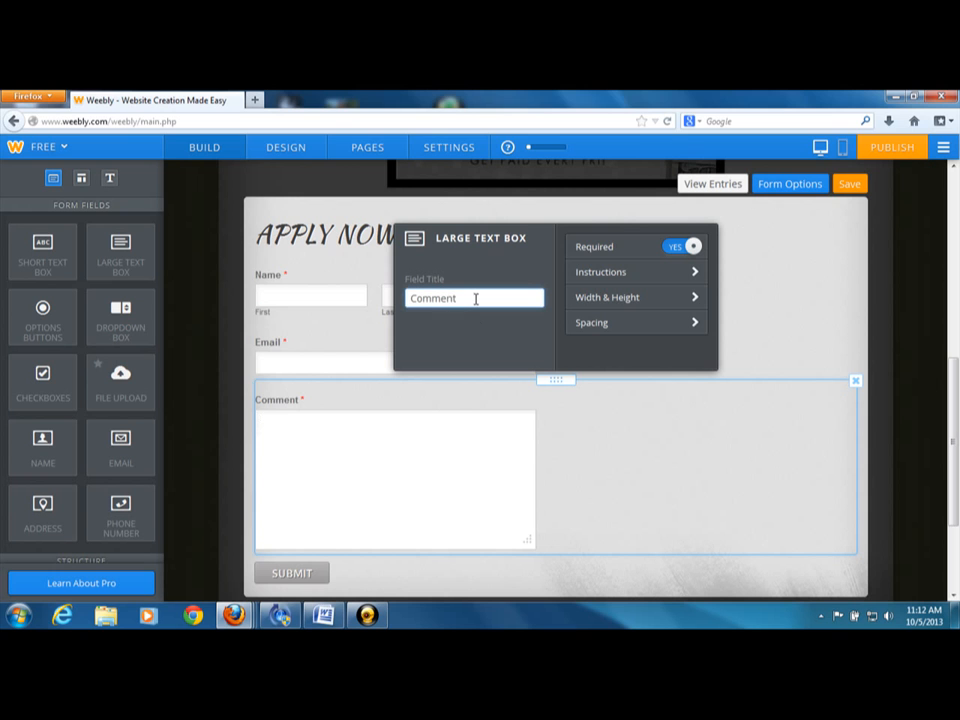
pyautogui.write(']]')
pyautogui.press('BackSpace')
pyautogui.press('BackSpace')
pyautogui.press('BackSpace')
pyautogui.press('BackSpace')
pyautogui.press('BackSpace')
pyautogui.press('BackSpace')
pyautogui.press('BackSpace')
pyautogui.press('BackSpace')
pyautogui.press('BackSpace')
pyautogui.press('BackSpace')
pyautogui.write('PHONE')
pyautogui.press('BackSpace')
pyautogui.press('BackSpace')
pyautogui.press('BackSpace')
pyautogui.press('BackSpace')
pyautogui.press('BackSpace')
pyautogui.write('Phone Number')
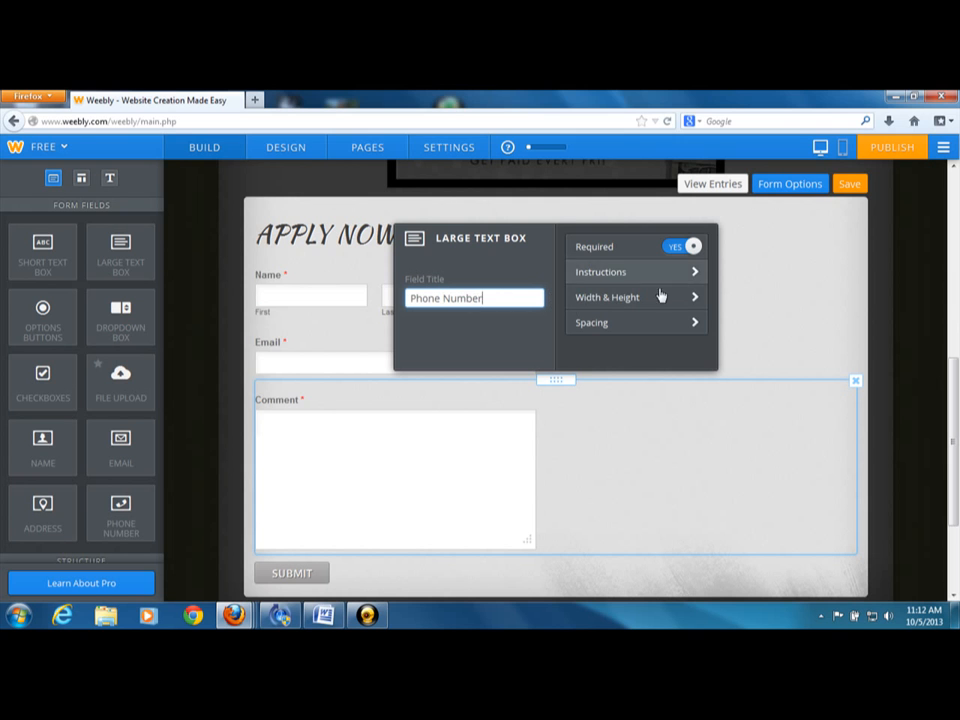
# Set both the width and the height of the form's Phone Number box to Small
pyautogui.click(630, 300)
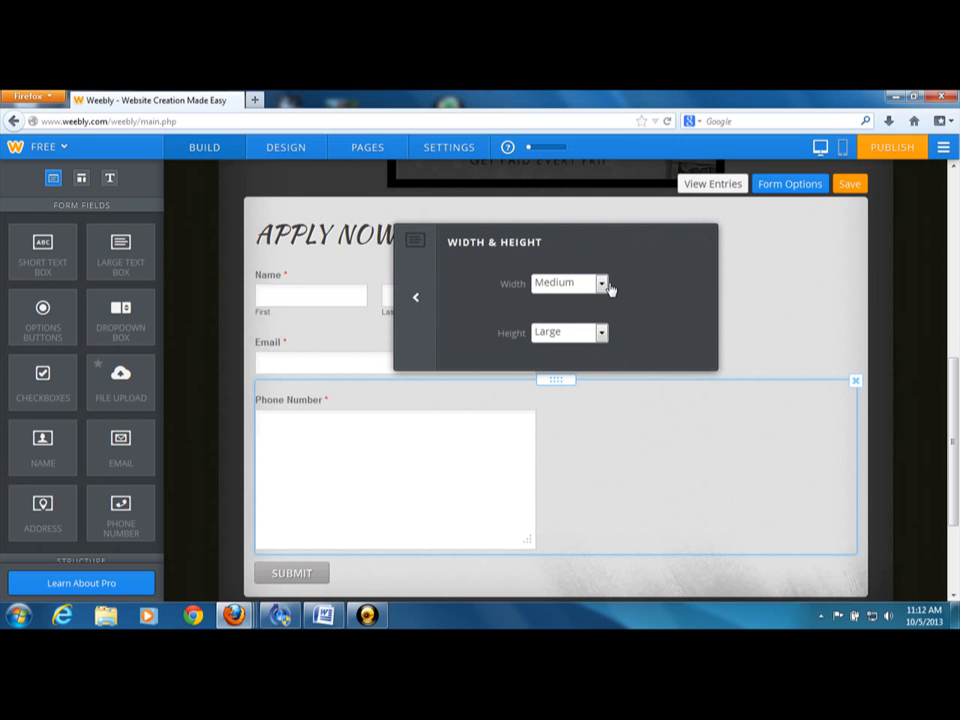
pyautogui.click(603, 284)
pyautogui.click(549, 301)
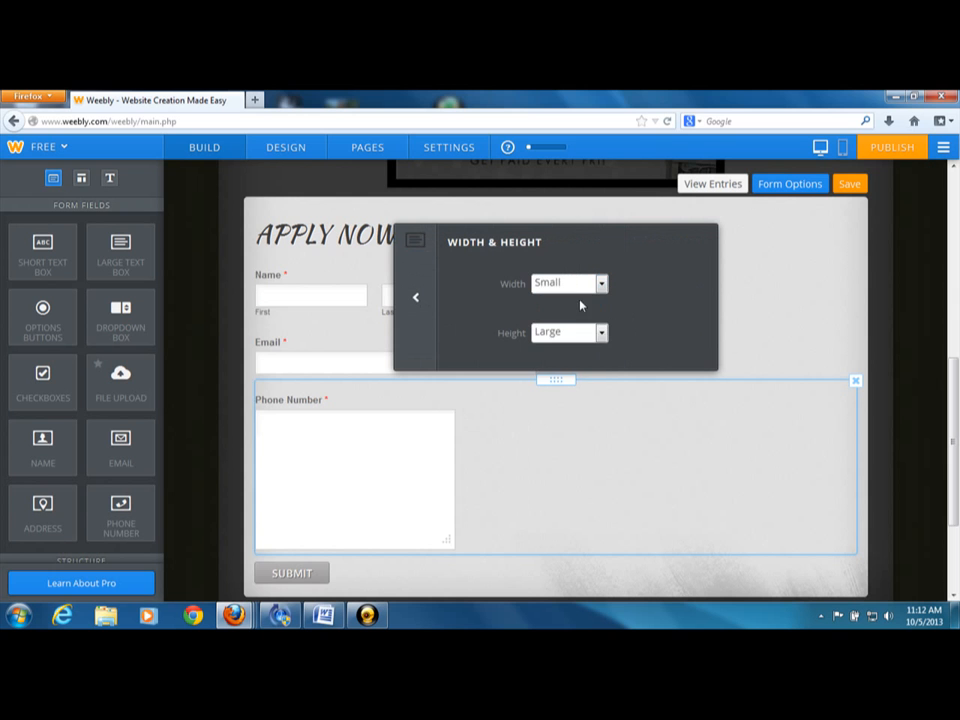
pyautogui.click(603, 334)
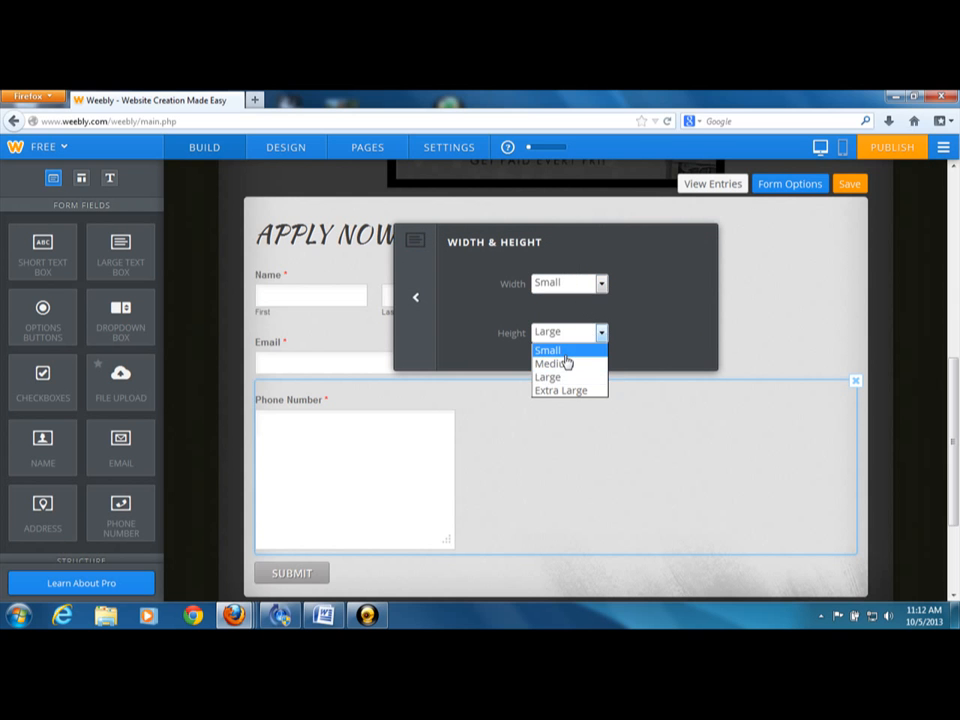
pyautogui.click(563, 352)
pyautogui.click(414, 297)
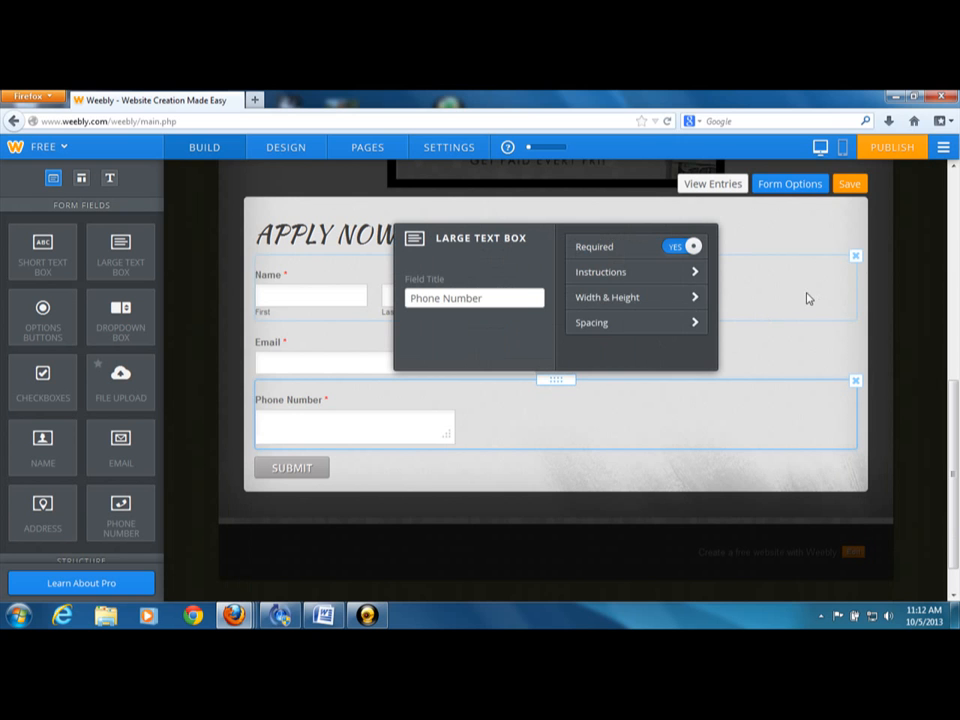
pyautogui.click(901, 308)
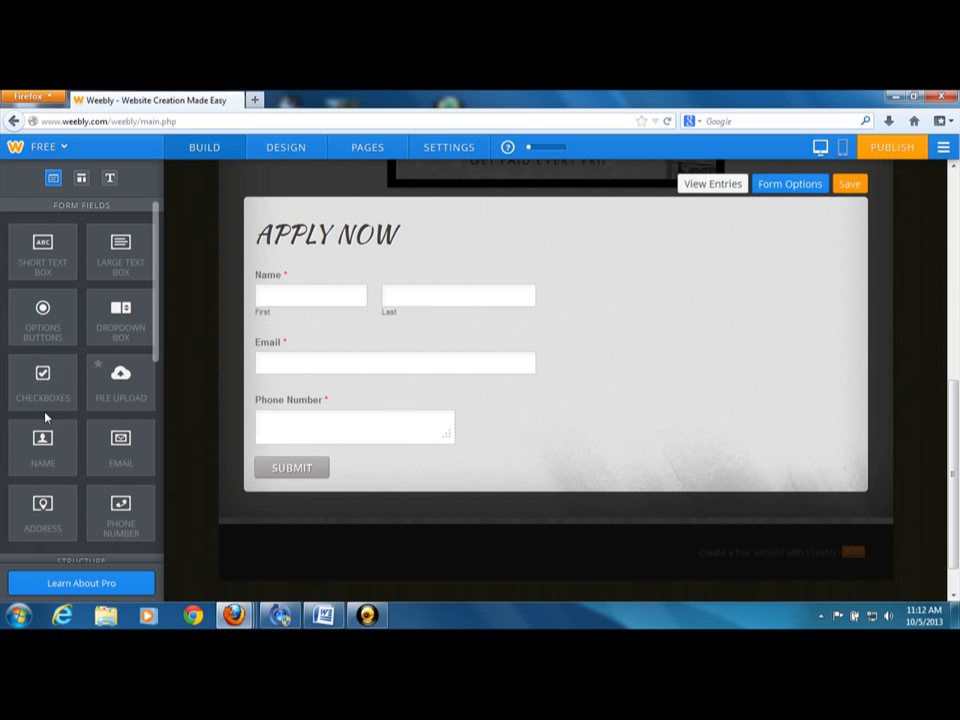
pyautogui.moveTo(43, 401); pyautogui.dragTo(262, 478)
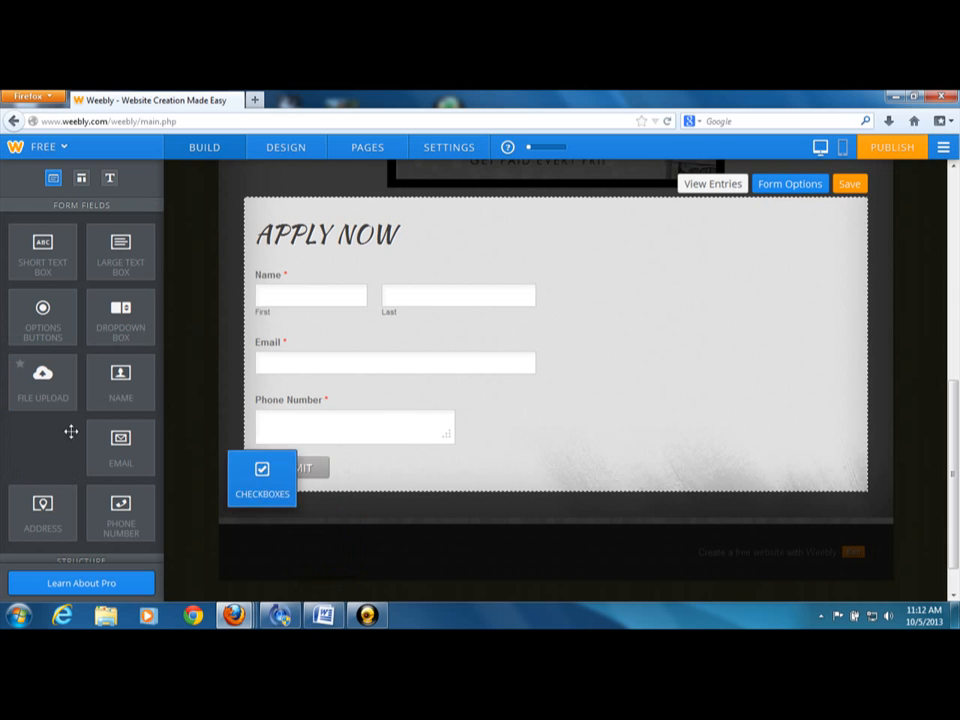
pyautogui.moveTo(71, 431); pyautogui.dragTo(35, 400)
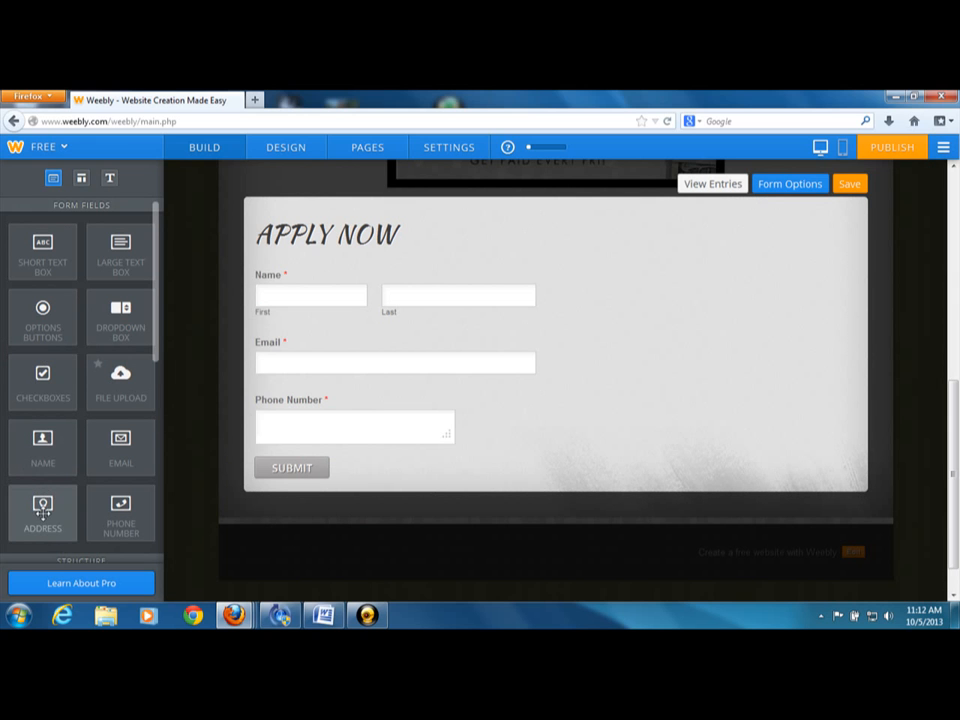
pyautogui.moveTo(42, 510); pyautogui.dragTo(369, 504)
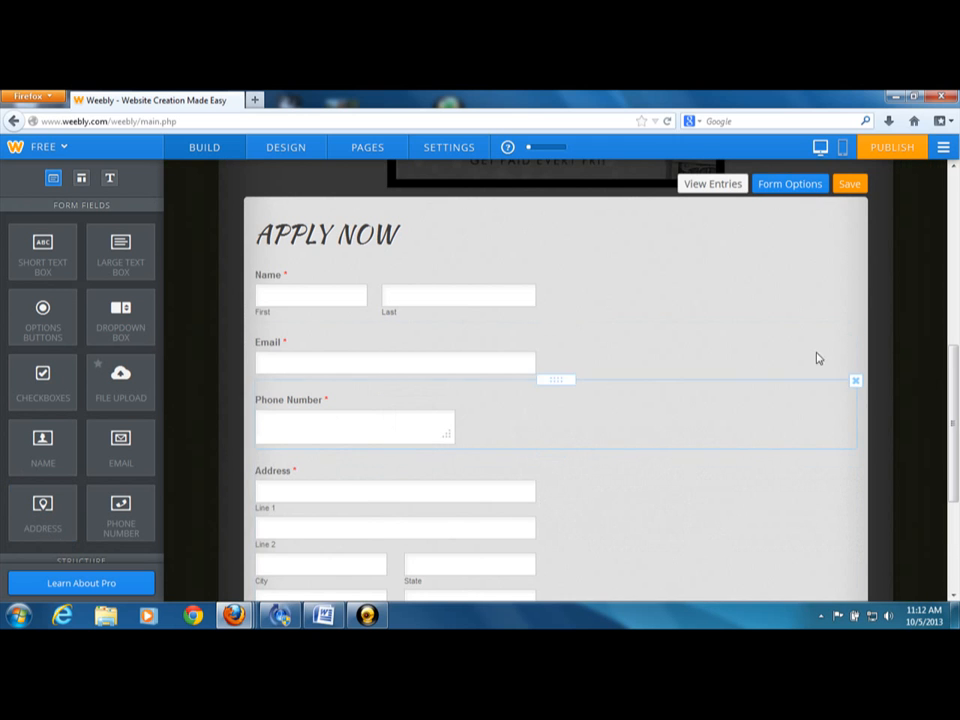
pyautogui.moveTo(951, 332); pyautogui.dragTo(956, 371)
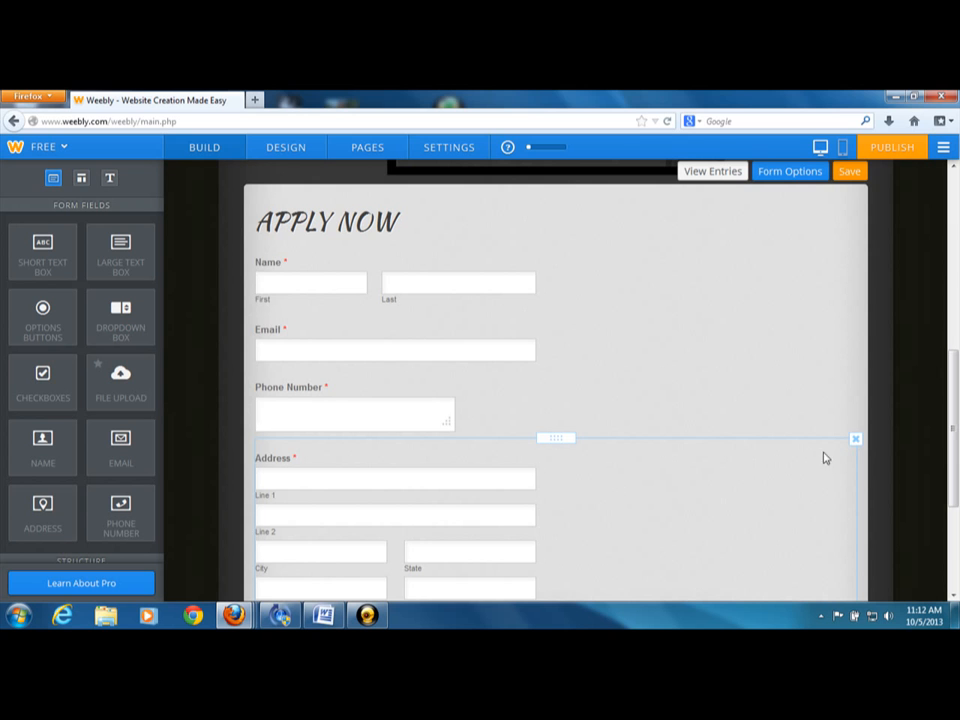
pyautogui.click(855, 439)
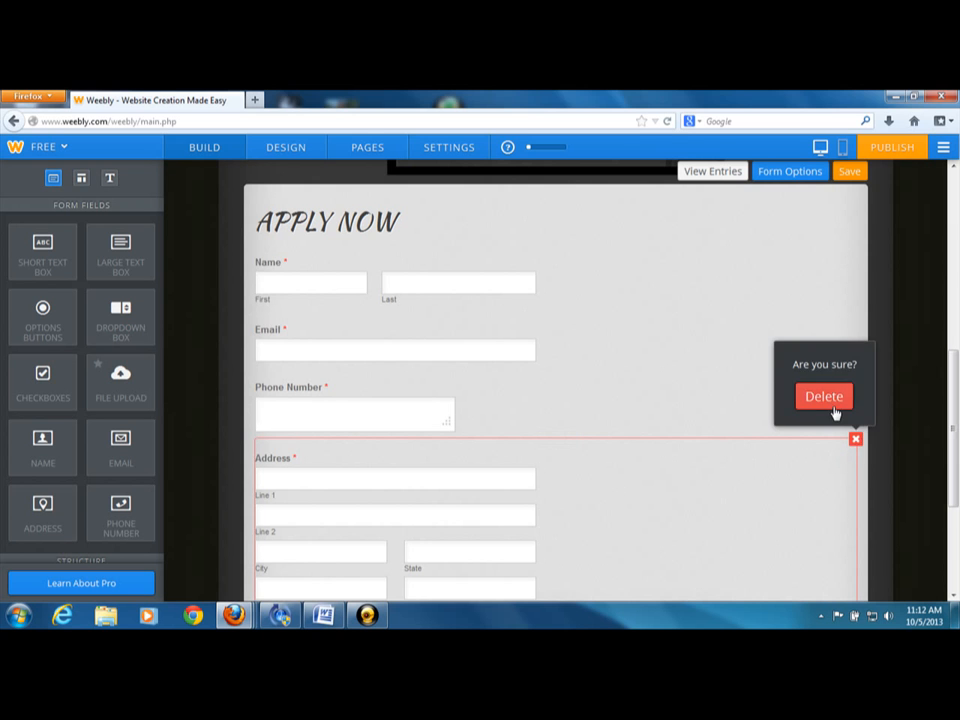
pyautogui.click(833, 408)
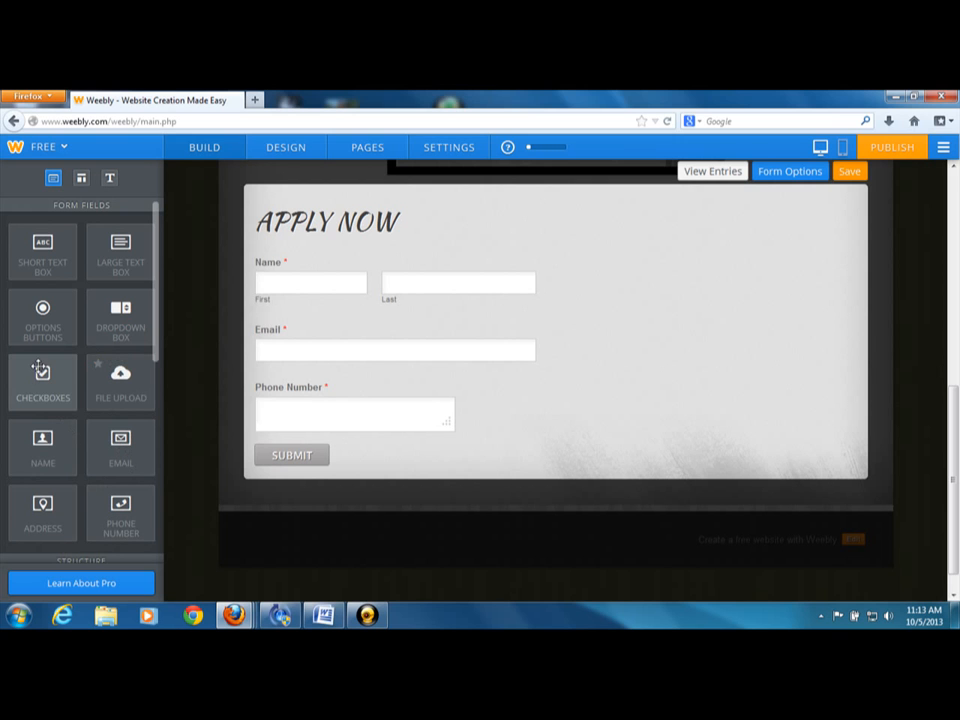
# Add a checkboxes field below the form's Phone Number box and set its field title to "postion desired"
pyautogui.moveTo(42, 376); pyautogui.dragTo(300, 470)
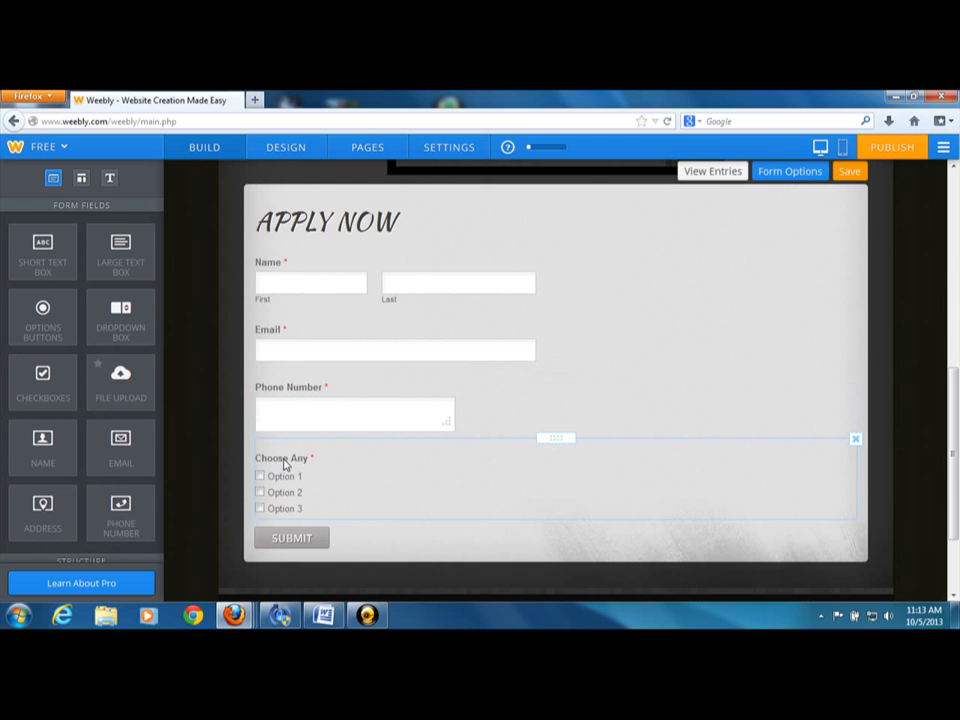
pyautogui.click(285, 463)
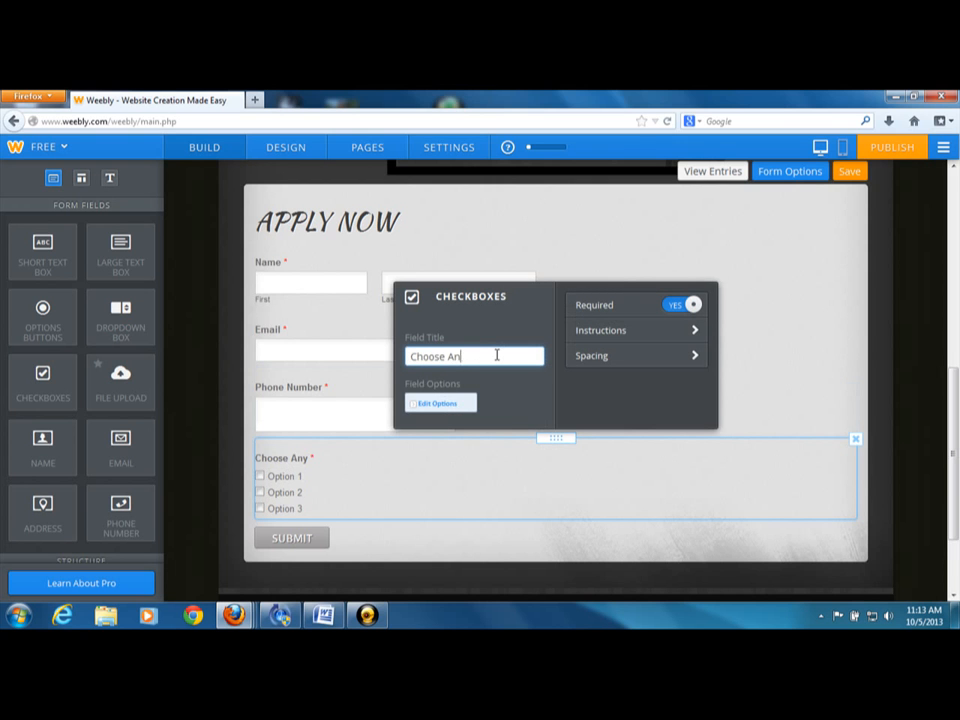
pyautogui.press('BackSpace')
pyautogui.press('BackSpace')
pyautogui.press('BackSpace')
pyautogui.press('BackSpace')
pyautogui.press('BackSpace')
pyautogui.press('BackSpace')
pyautogui.press('BackSpace')
pyautogui.write('postio')
pyautogui.write('dez')
pyautogui.press('BackSpace')
pyautogui.write('sired')
# Change the first option of the "postion desired" checkboxes to "customer service"
pyautogui.click(460, 405)
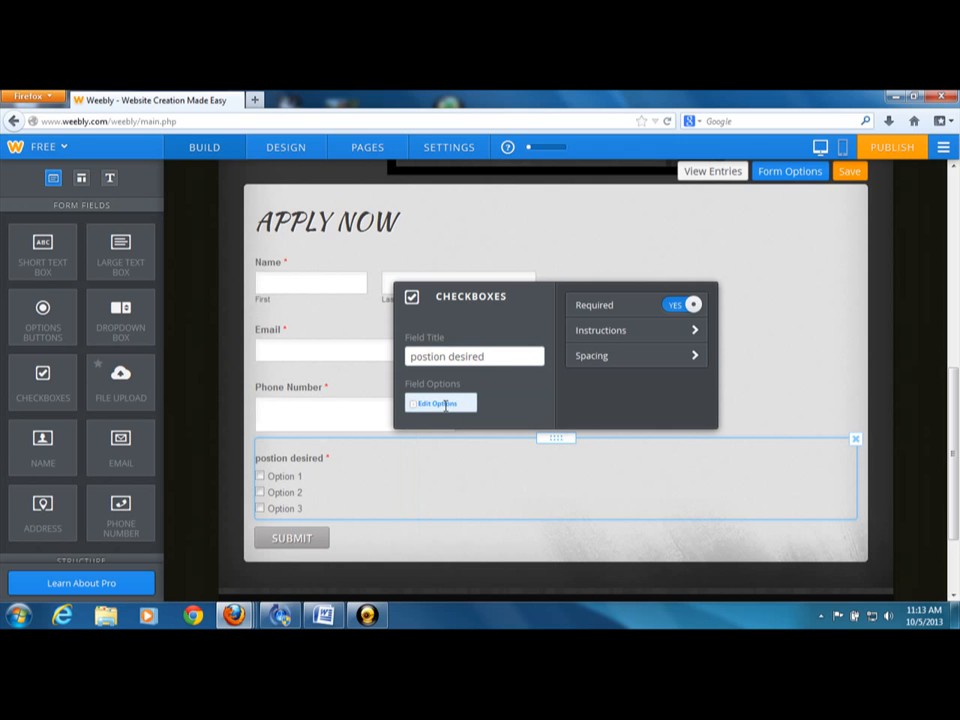
pyautogui.click(450, 403)
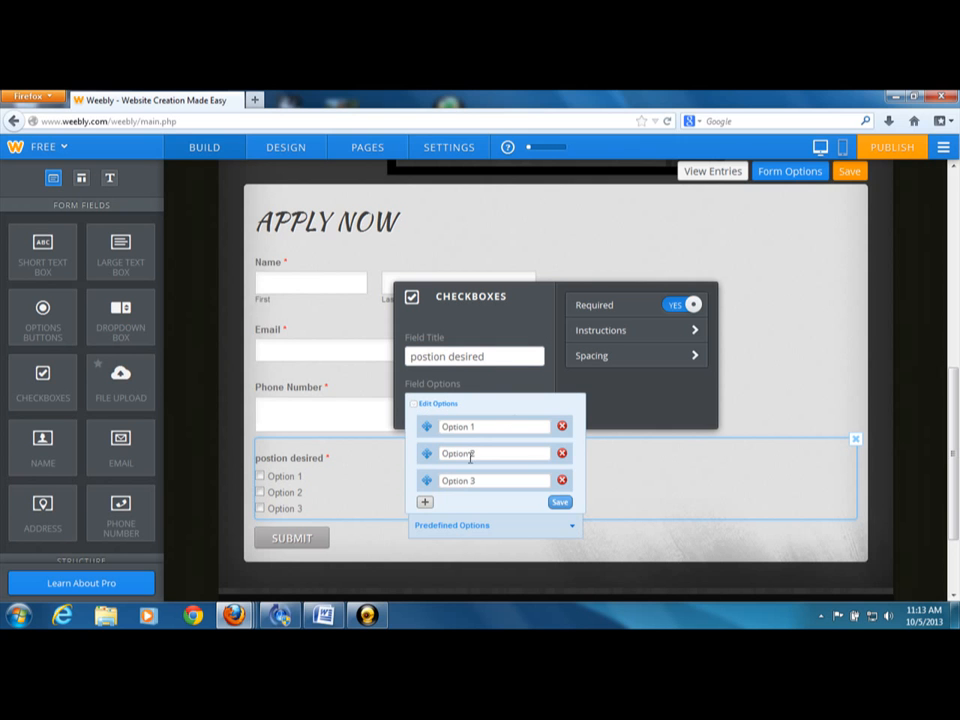
pyautogui.click(518, 427)
pyautogui.press('BackSpace')
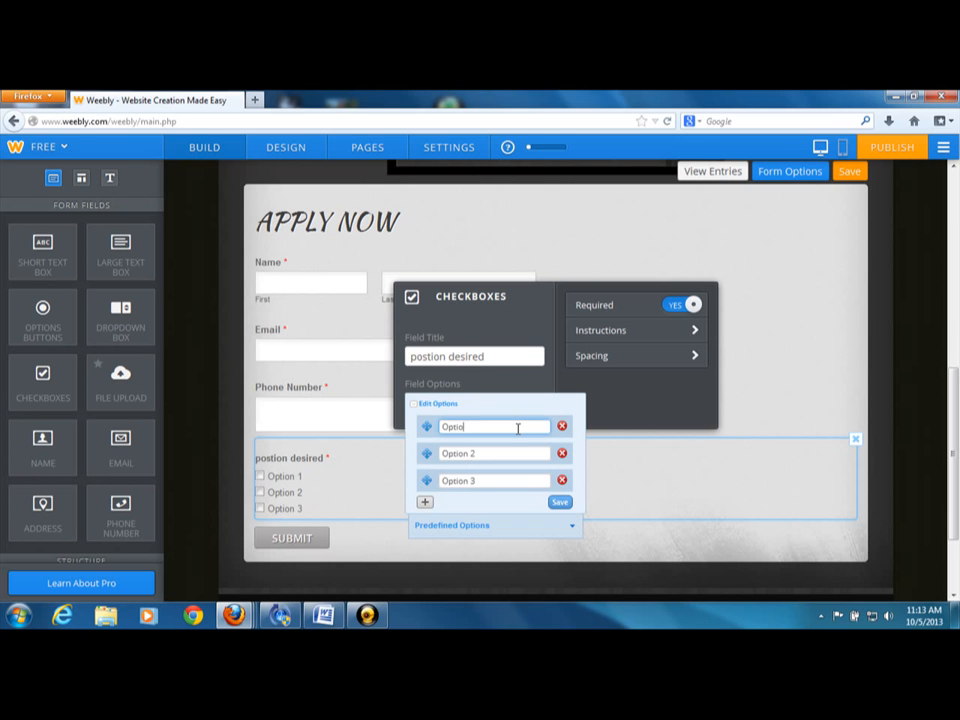
pyautogui.press('BackSpace')
pyautogui.press('BackSpace')
pyautogui.press('BackSpace')
pyautogui.press('BackSpace')
pyautogui.press('BackSpace')
pyautogui.write('cusm')
pyautogui.press('BackSpace')
pyautogui.press('BackSpace')
pyautogui.press('BackSpace')
pyautogui.write('ustomer')
# Change the second and third checkbox options to "agent" and "referral agent", and save the options
pyautogui.click(516, 453)
pyautogui.press('BackSpace')
pyautogui.press('BackSpace')
pyautogui.press('BackSpace')
pyautogui.press('BackSpace')
pyautogui.press('BackSpace')
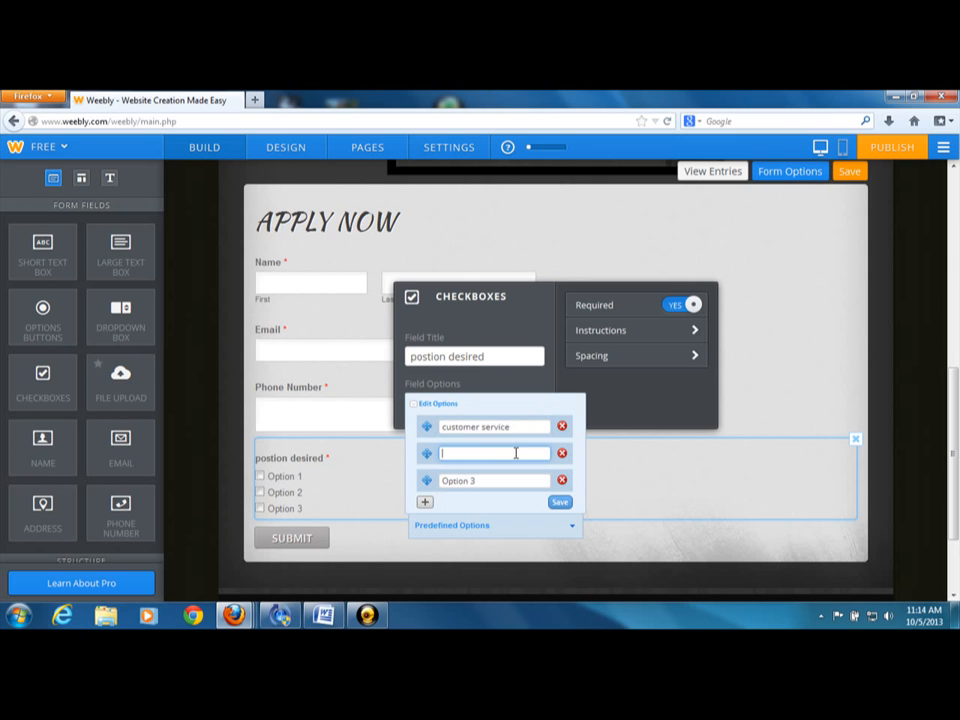
pyautogui.write('agent')
pyautogui.click(513, 477)
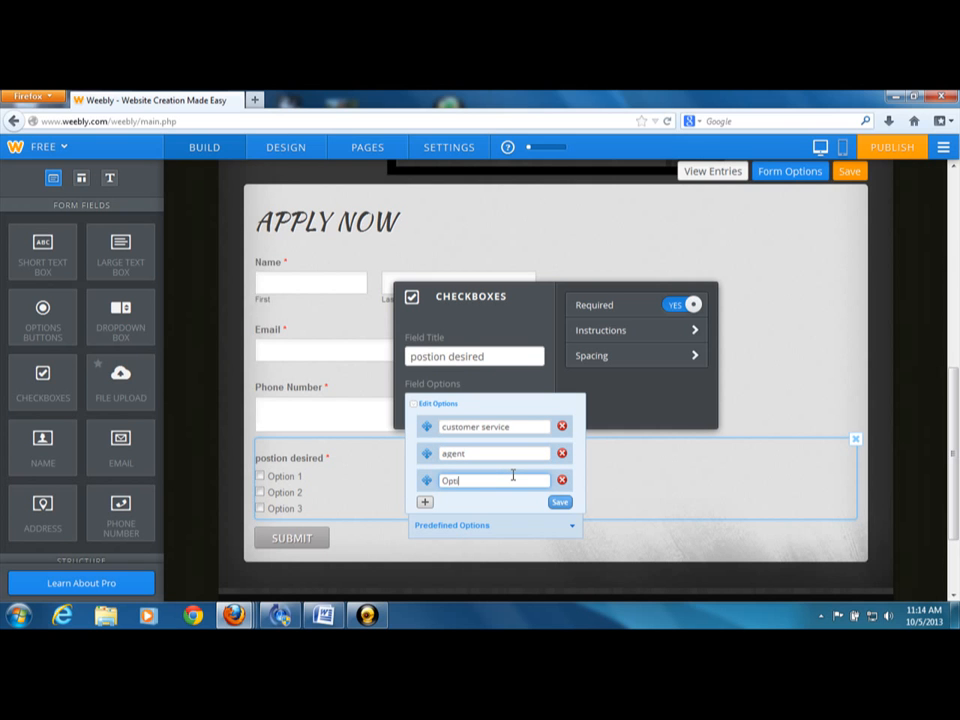
pyautogui.press('BackSpace')
pyautogui.press('BackSpace')
pyautogui.press('BackSpace')
pyautogui.write('referral')
pyautogui.click(562, 503)
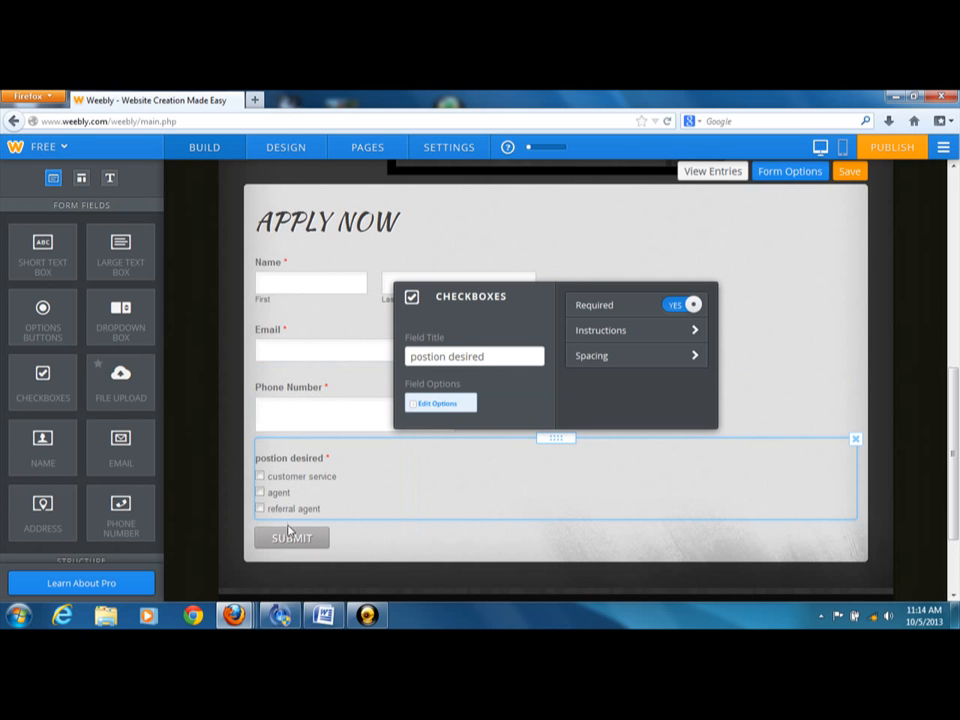
# Add two blank options to the "postion desired" checkboxes, save them, and retry the server connection
pyautogui.click(436, 408)
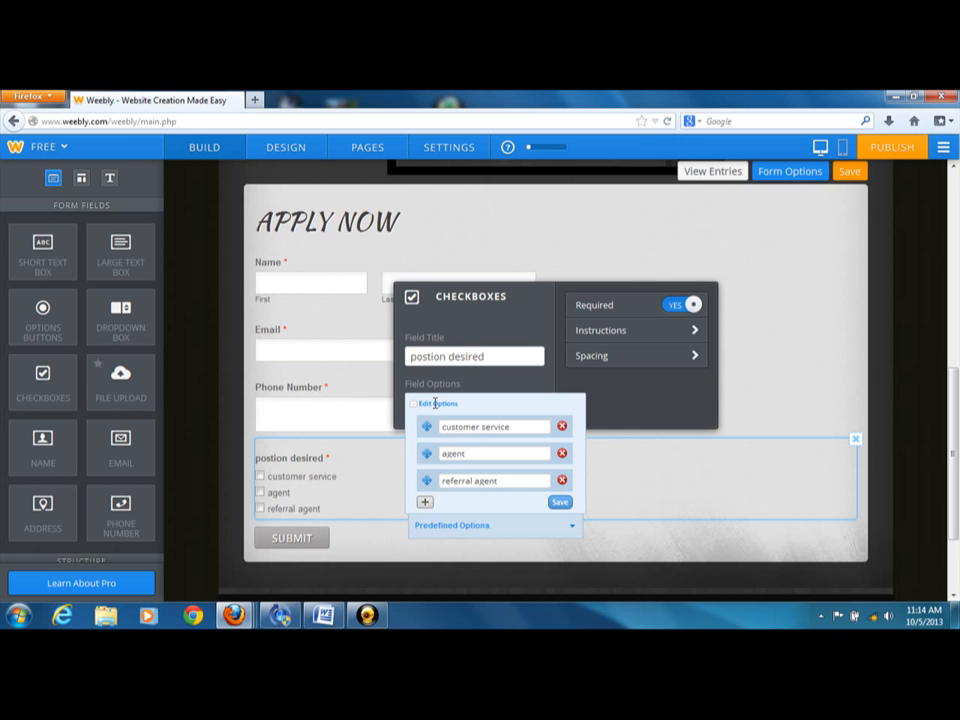
pyautogui.click(426, 504)
pyautogui.click(425, 530)
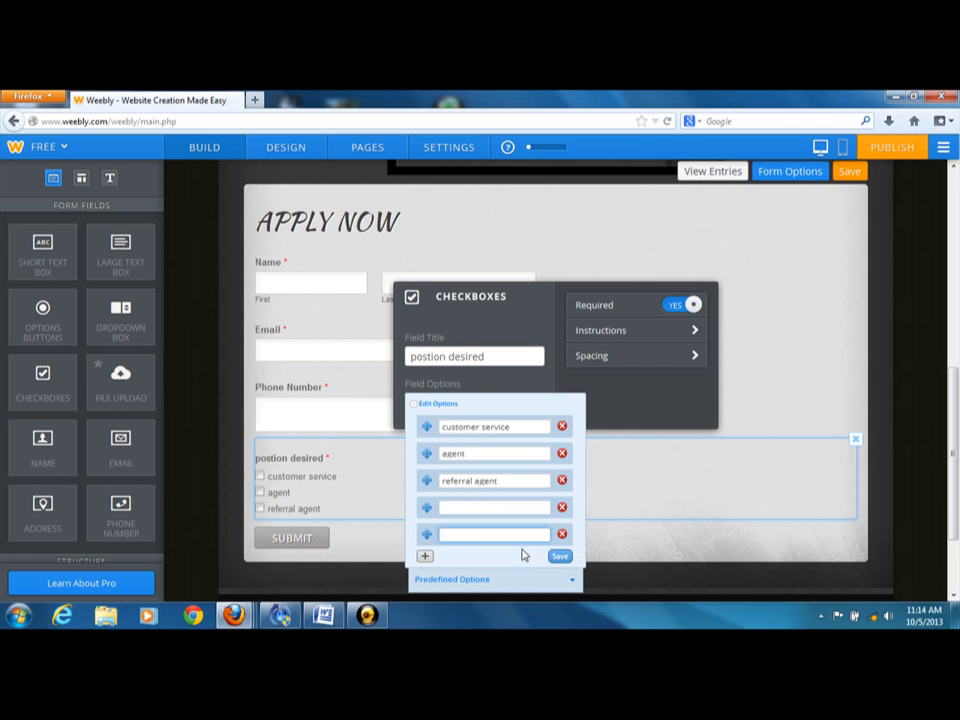
pyautogui.click(560, 556)
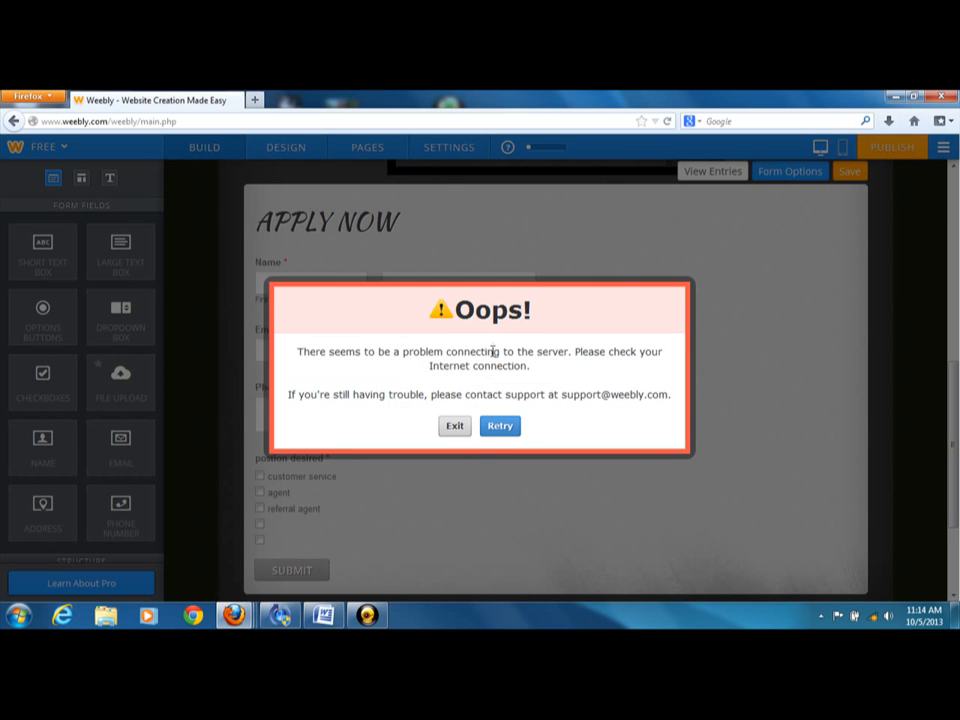
pyautogui.click(505, 427)
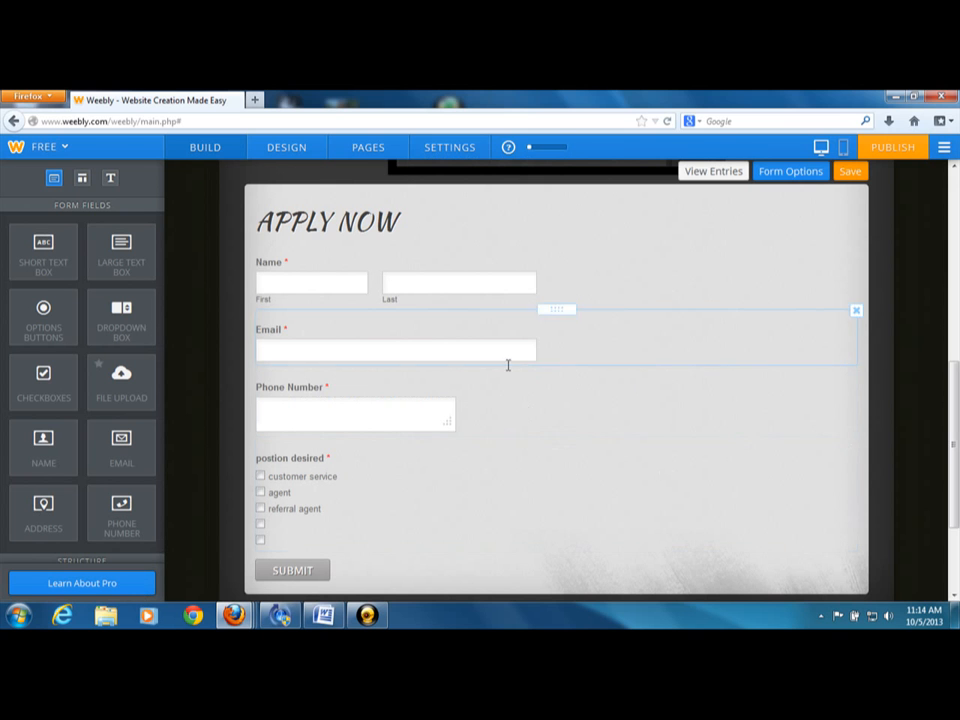
# Set the contact form's confirmation to a link to the website's "mca presentation" page and save it
pyautogui.click(954, 597)
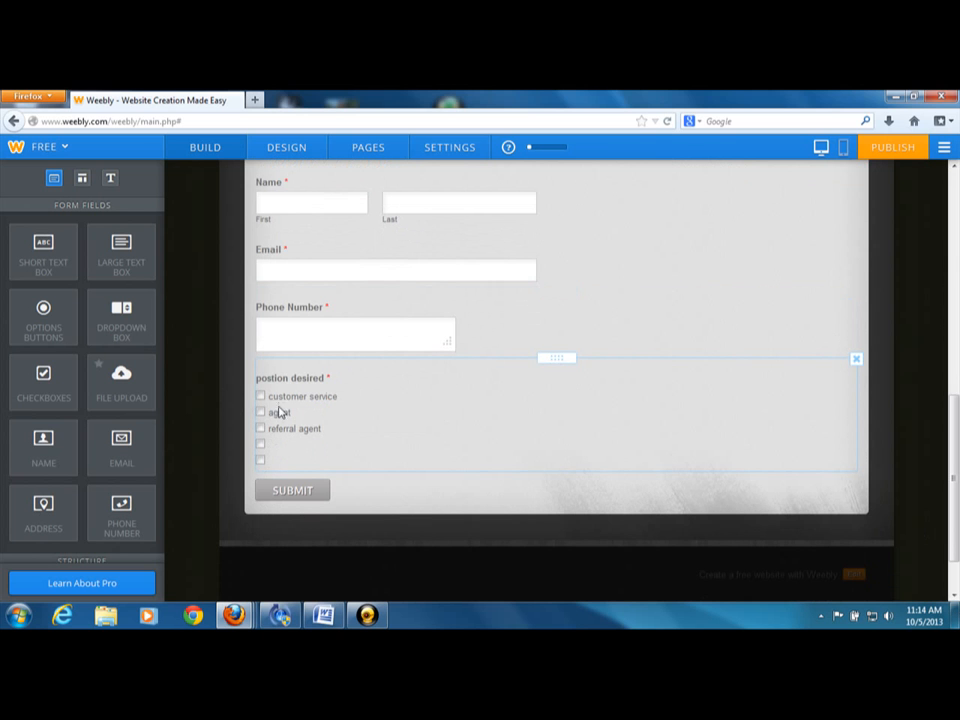
pyautogui.click(291, 494)
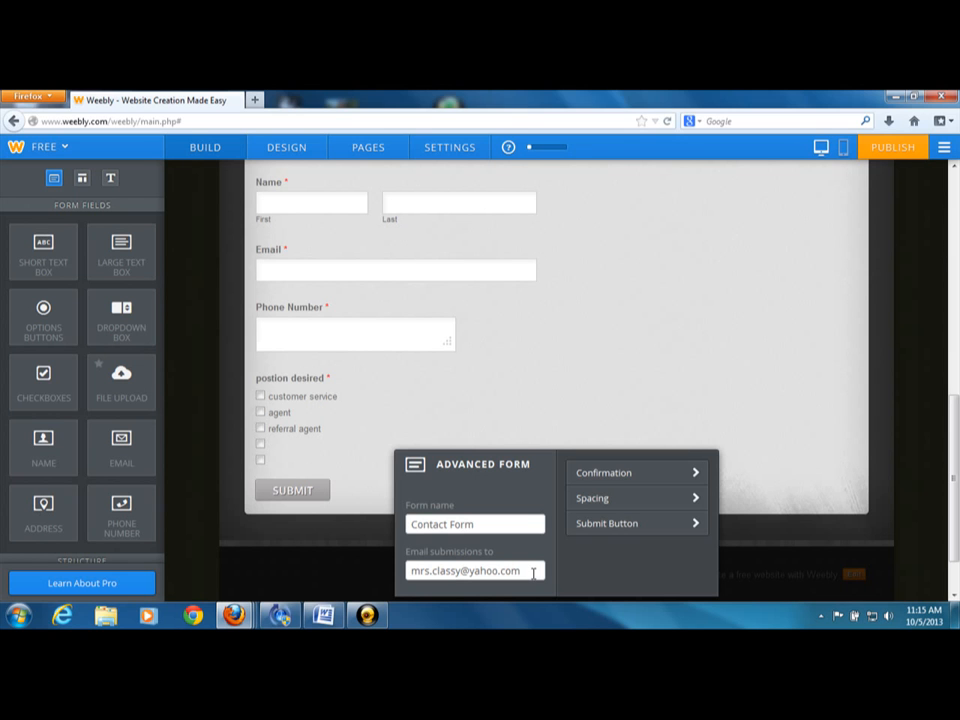
pyautogui.click(637, 477)
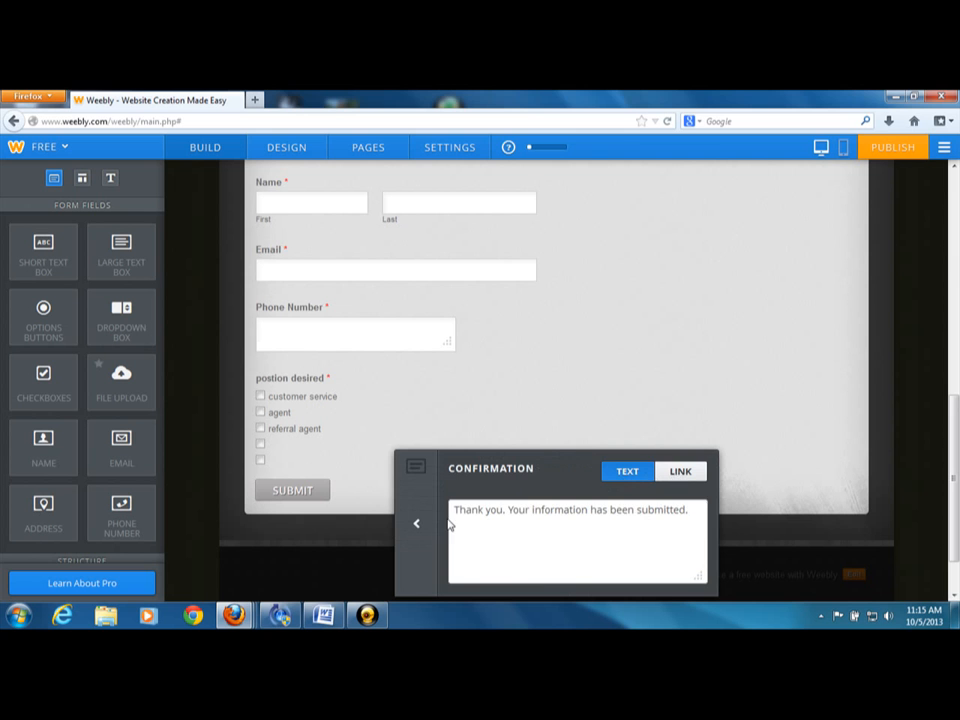
pyautogui.click(415, 523)
pyautogui.click(637, 474)
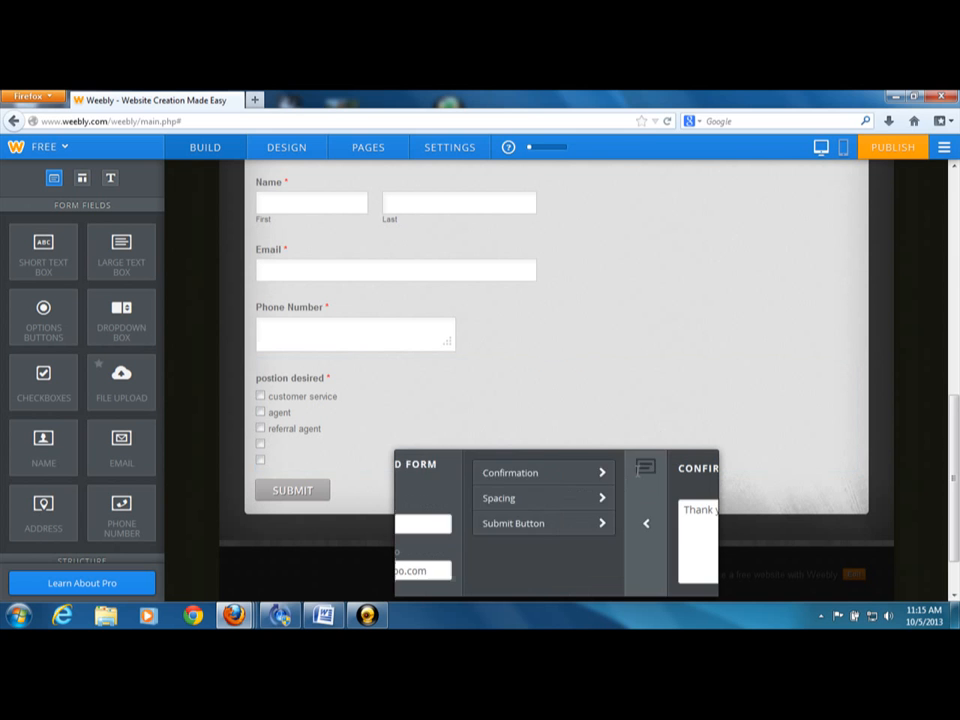
pyautogui.click(688, 473)
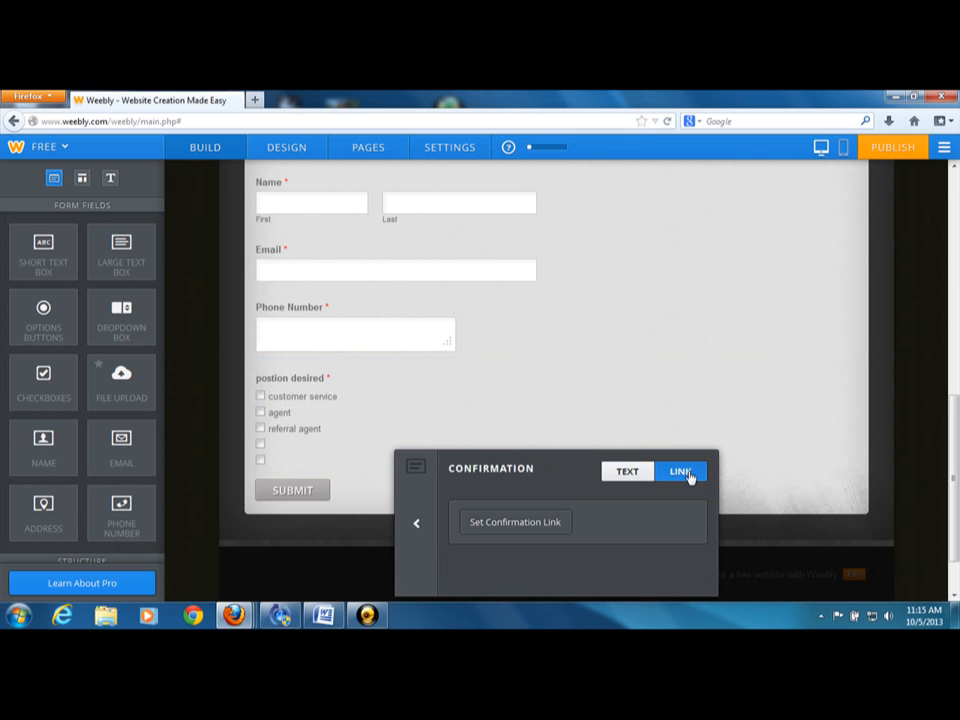
pyautogui.click(508, 521)
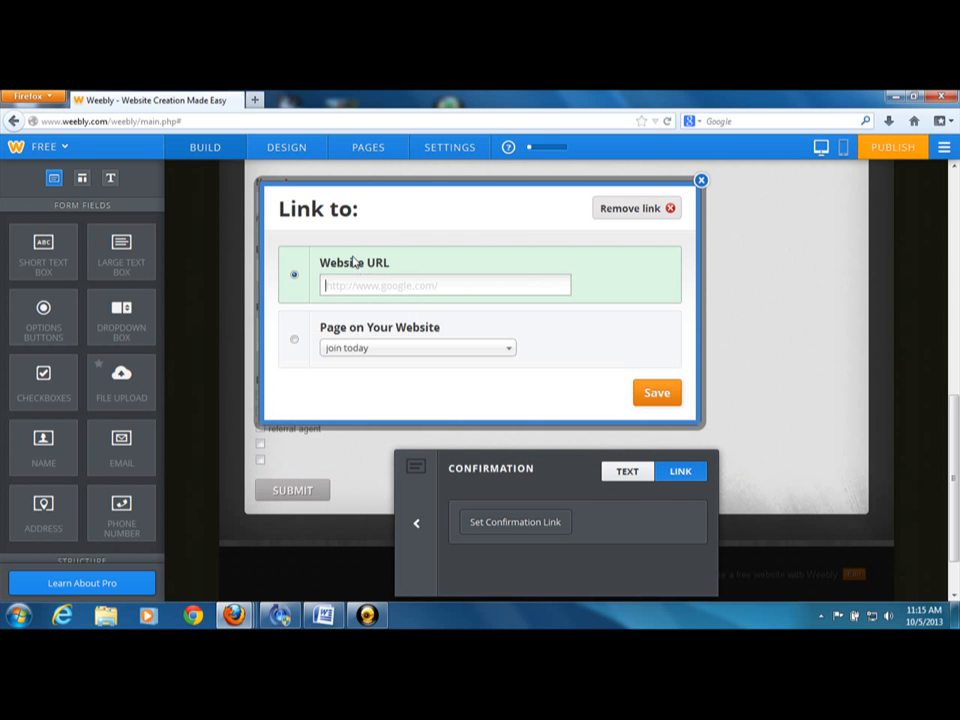
pyautogui.click(316, 333)
pyautogui.click(348, 350)
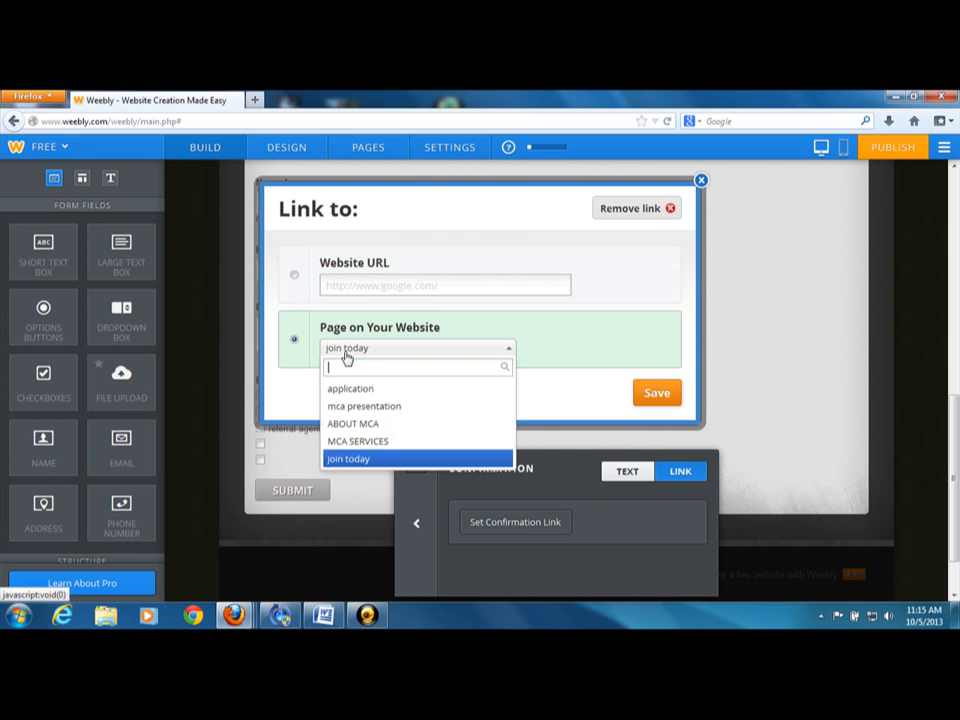
pyautogui.click(346, 408)
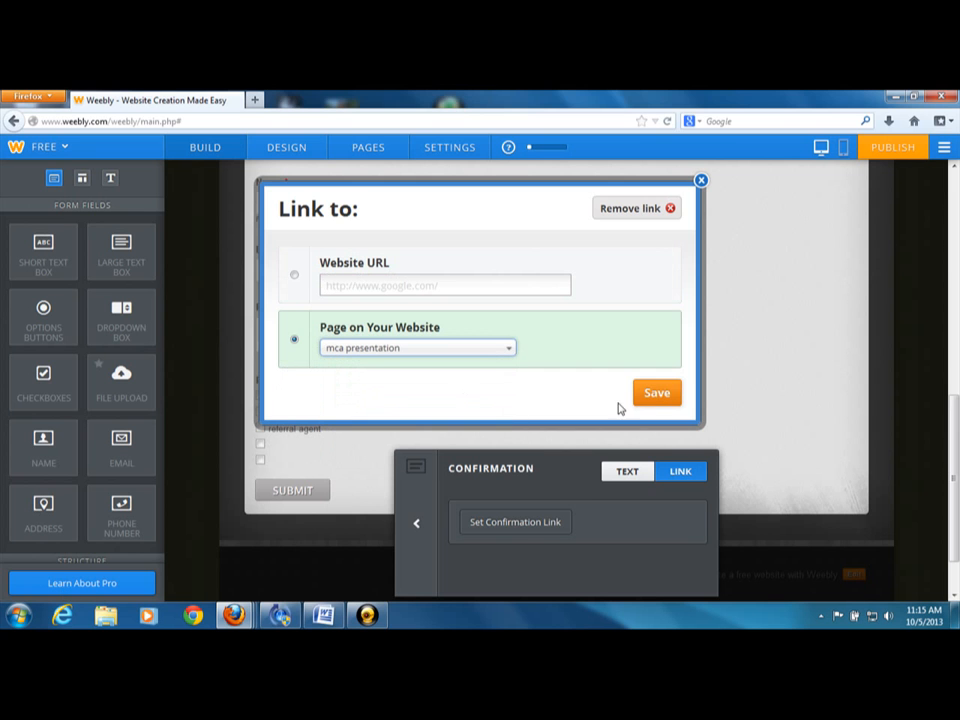
pyautogui.click(656, 393)
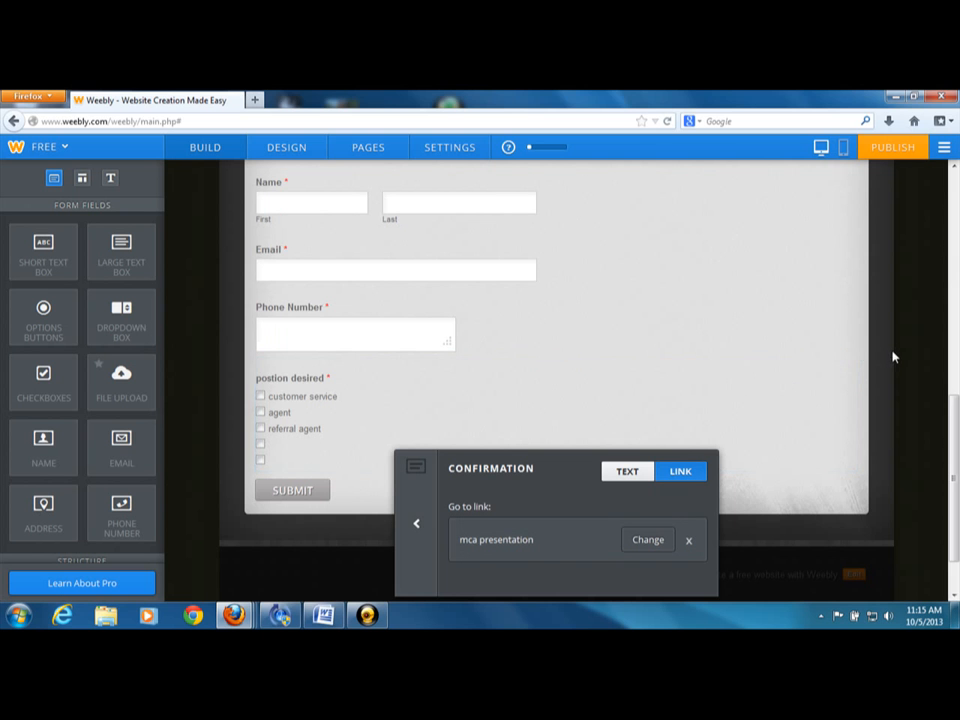
# Review the APPLY NOW form's fields and the confirmation link set for its submit button
pyautogui.scroll(-3, 893, 357)
pyautogui.scroll(5, 943, 274)
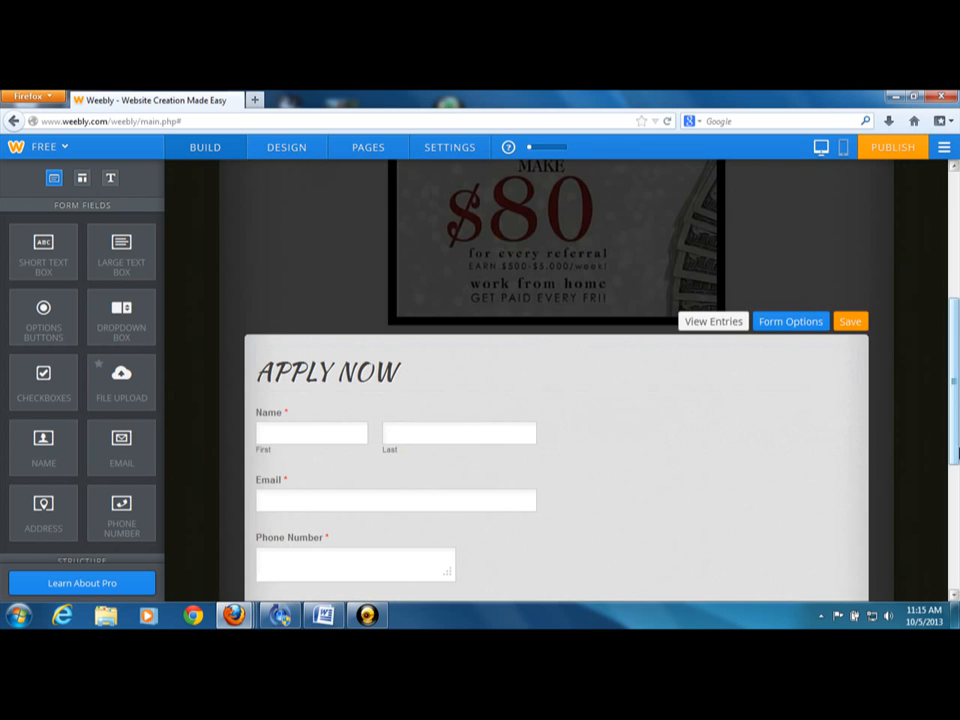
pyautogui.scroll(-3, 953, 597)
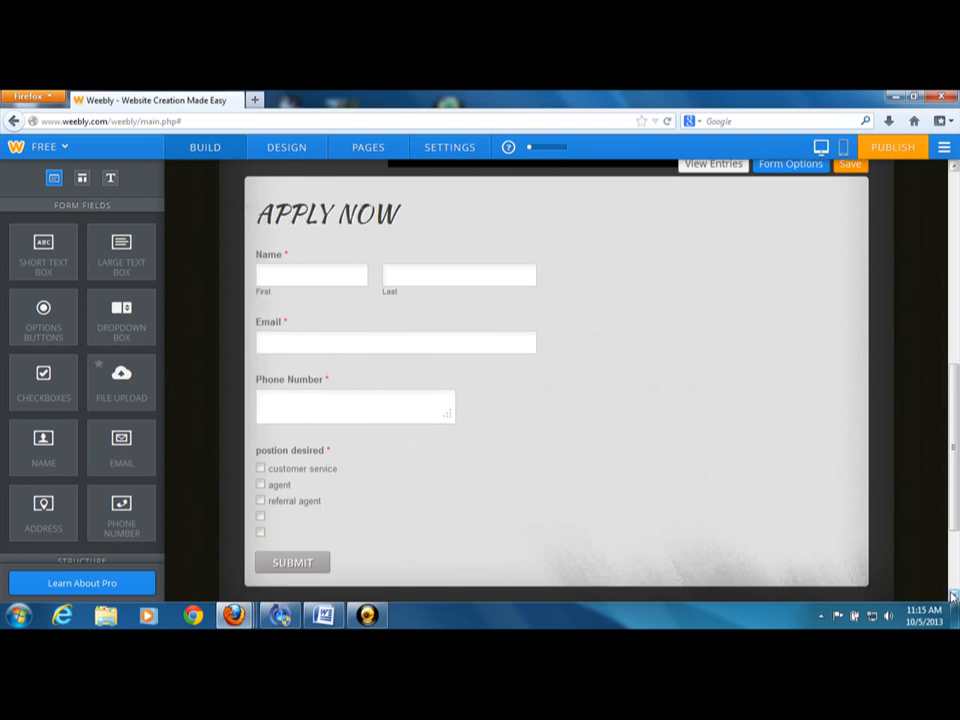
pyautogui.scroll(-2, 953, 597)
pyautogui.click(313, 484)
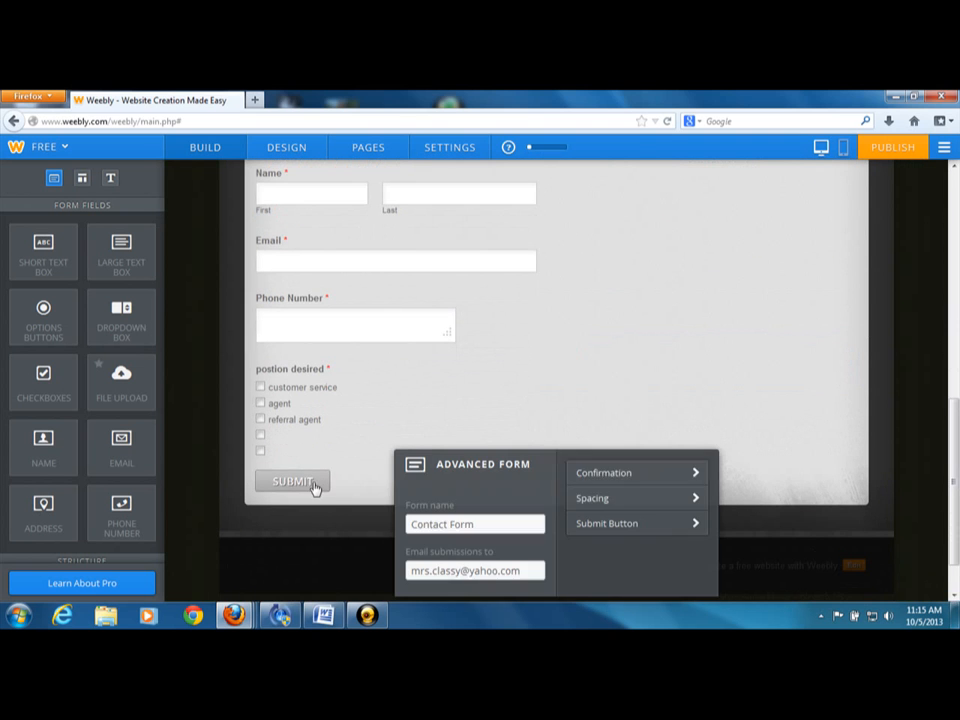
pyautogui.click(615, 480)
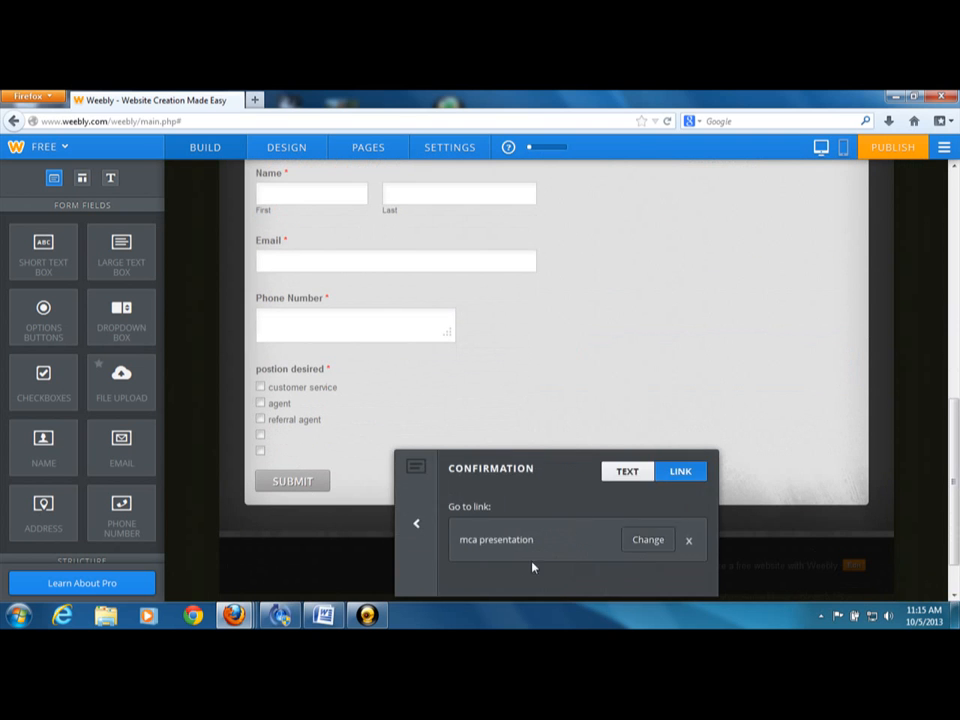
pyautogui.click(930, 440)
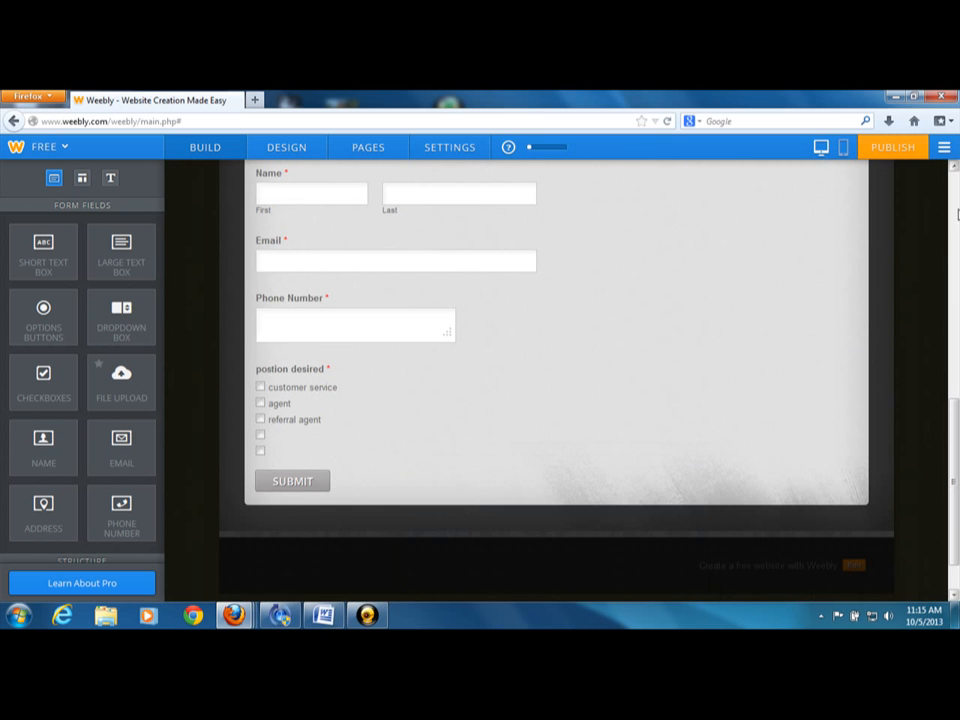
pyautogui.scroll(10, 955, 170)
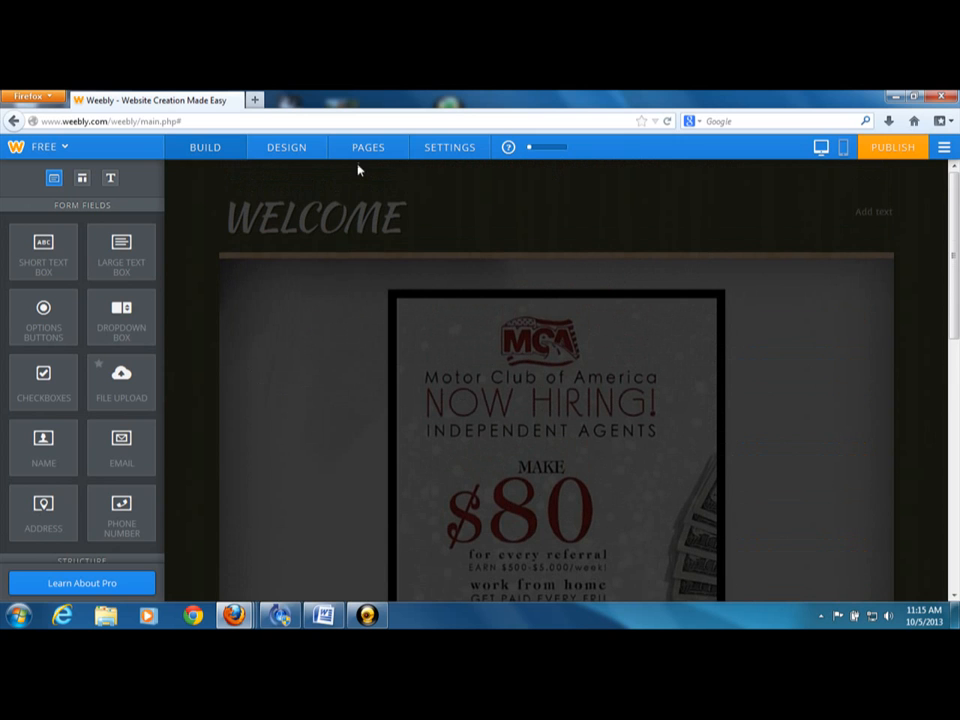
# Open the "application" page to check its content, and return to the page list
pyautogui.click(368, 150)
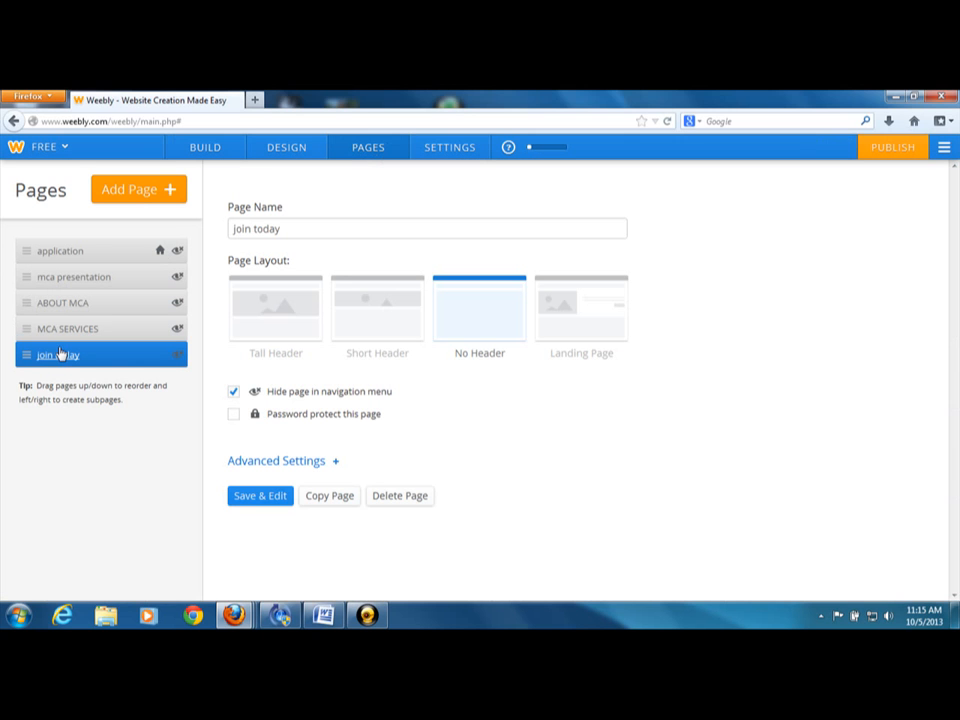
pyautogui.click(61, 253)
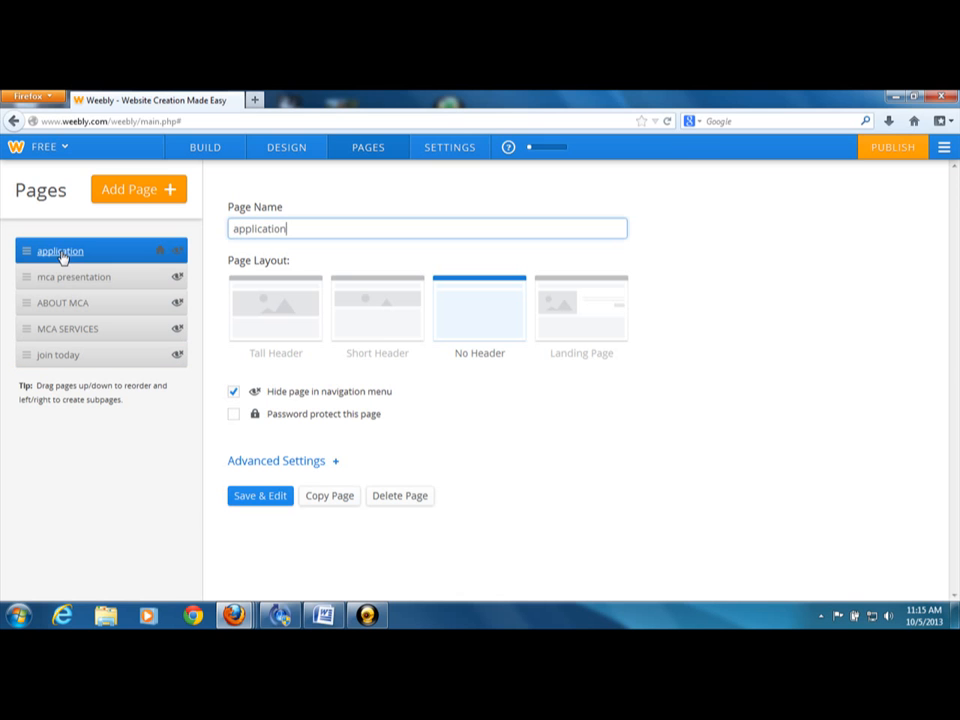
pyautogui.click(256, 497)
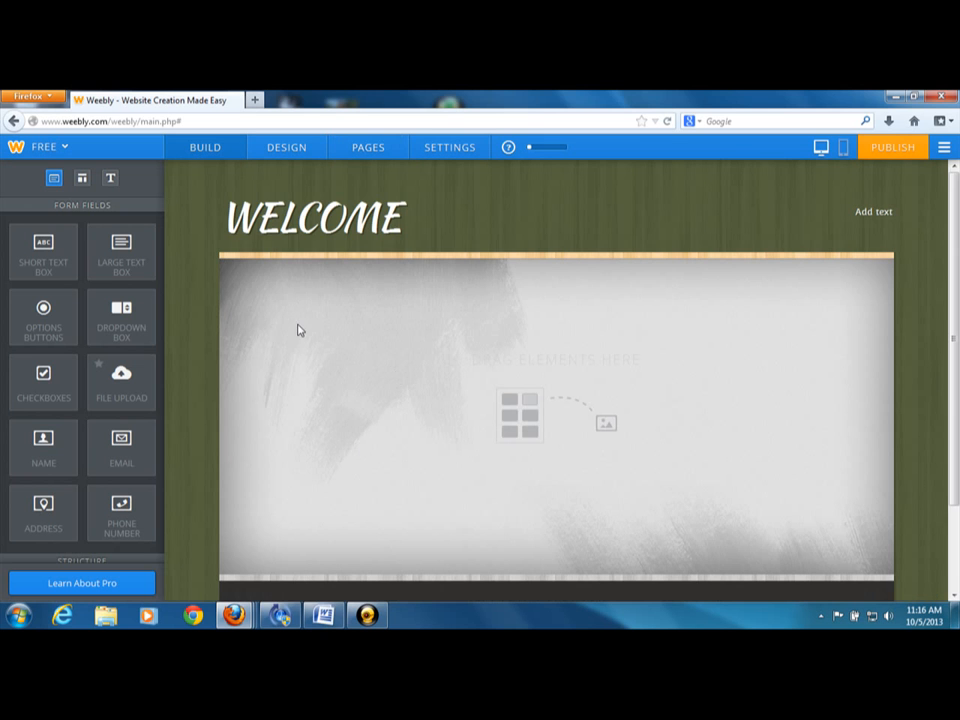
pyautogui.click(379, 148)
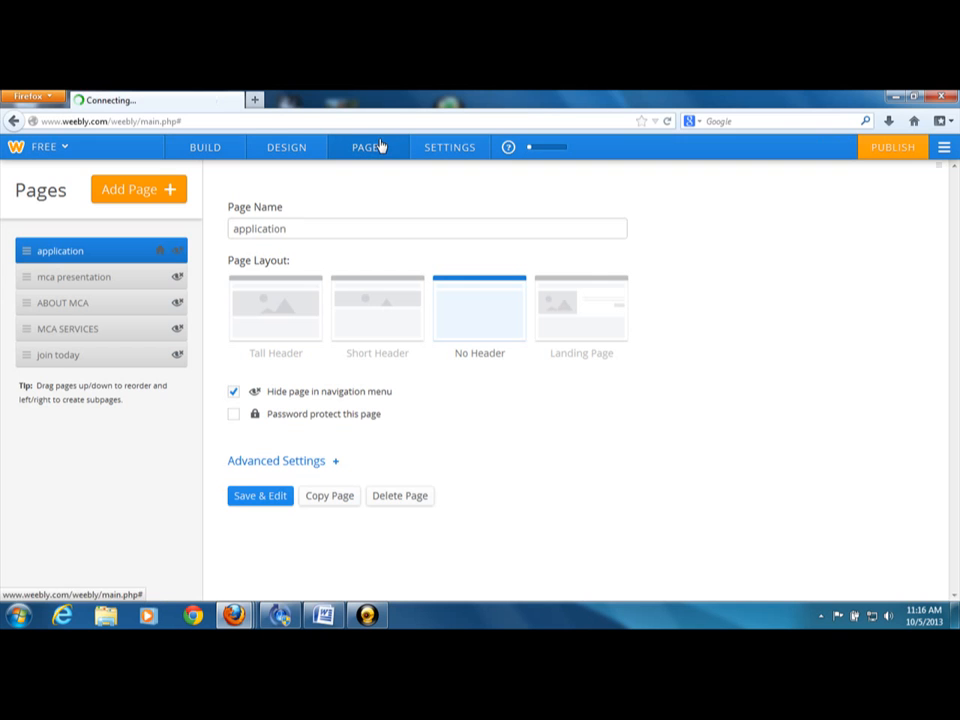
# Move the "join today" page to the top of the page list as the home page and rename it "application"
pyautogui.click(58, 355)
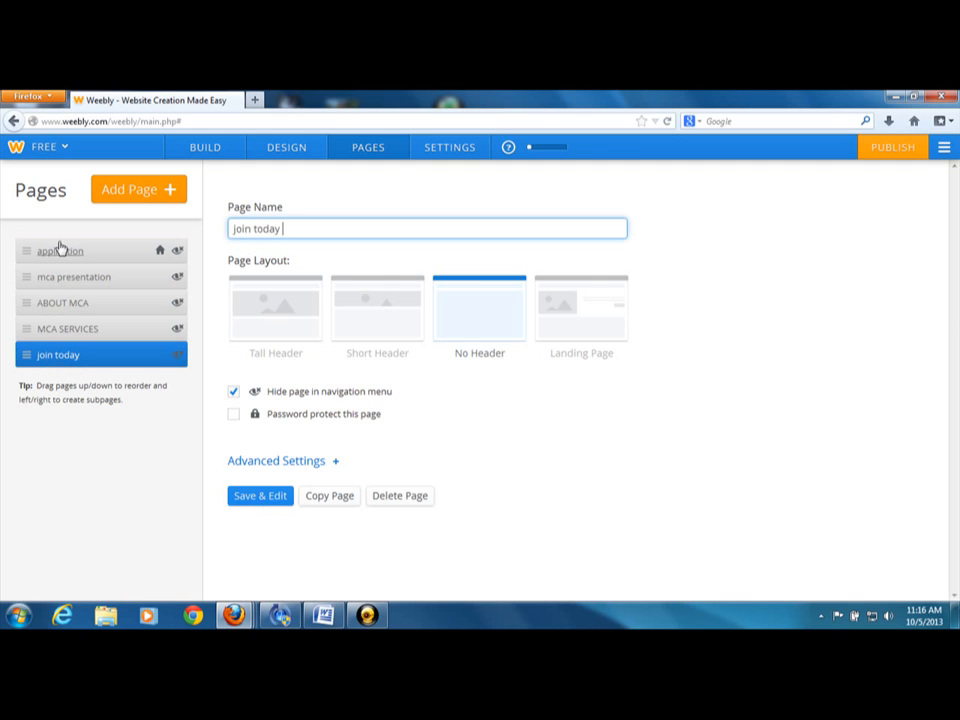
pyautogui.moveTo(46, 361); pyautogui.dragTo(57, 251)
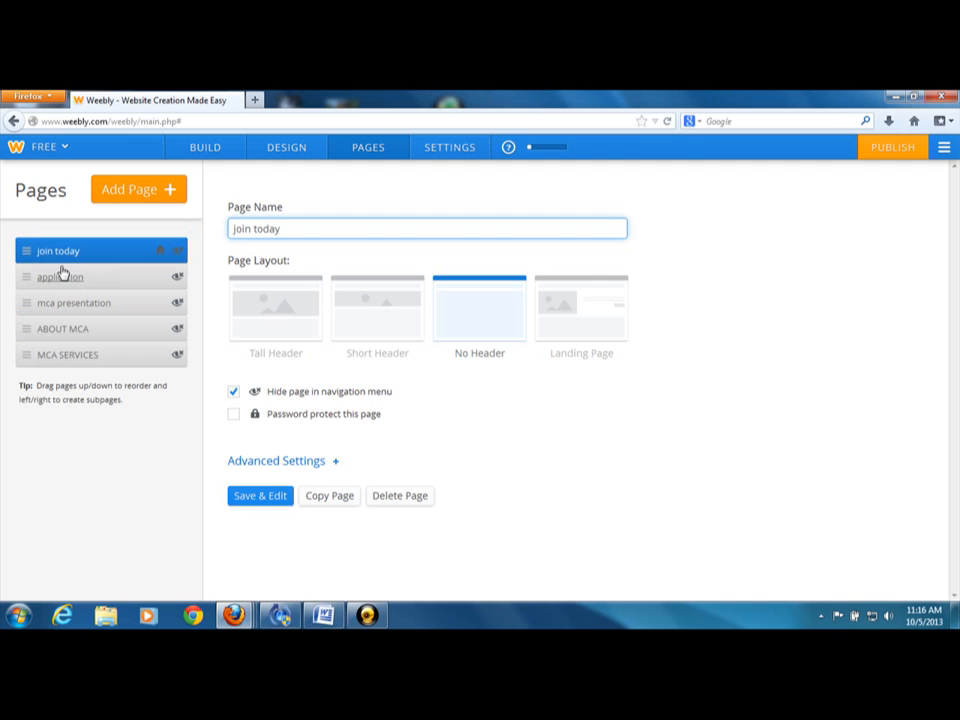
pyautogui.press('BackSpace')
pyautogui.press('BackSpace')
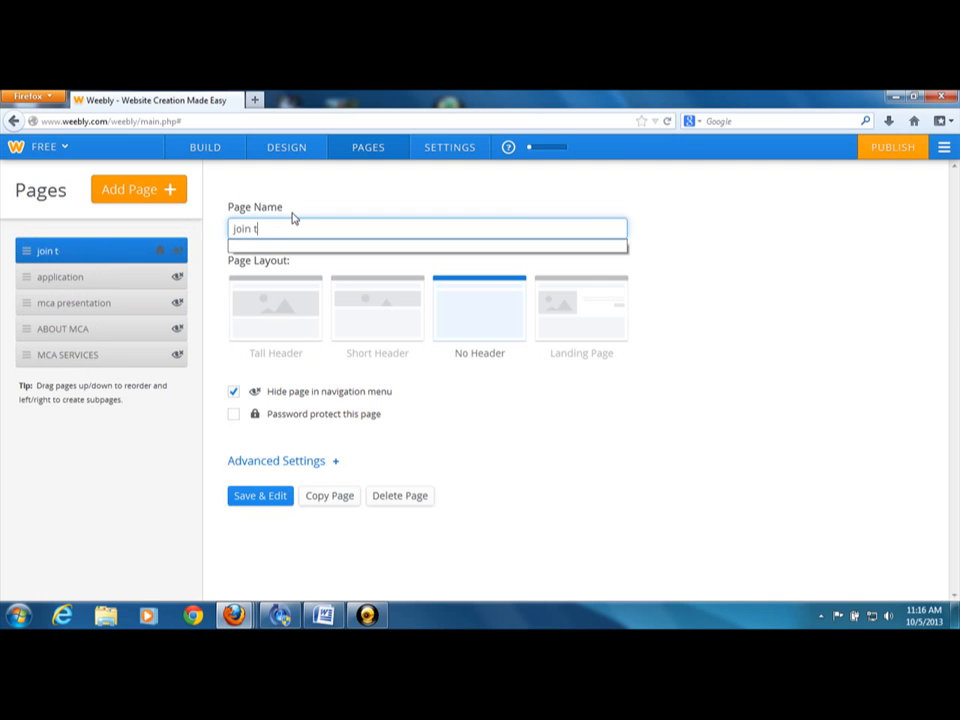
pyautogui.press('BackSpace')
pyautogui.press('BackSpace')
pyautogui.press('BackSpace')
pyautogui.press('BackSpace')
pyautogui.press('BackSpace')
pyautogui.press('BackSpace')
pyautogui.write('app')
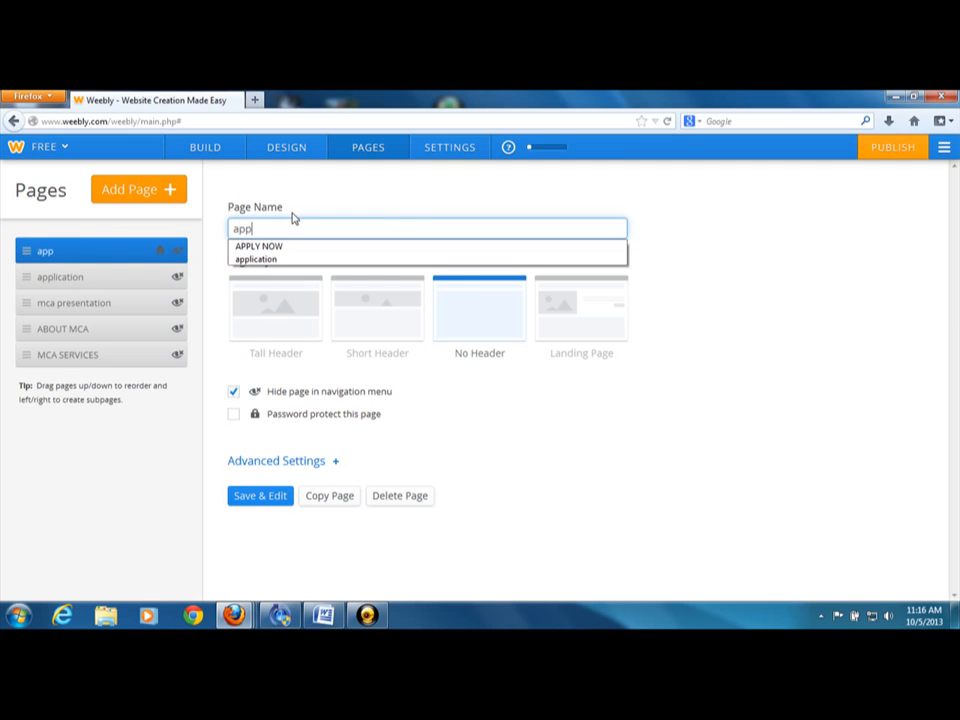
pyautogui.write('lication')
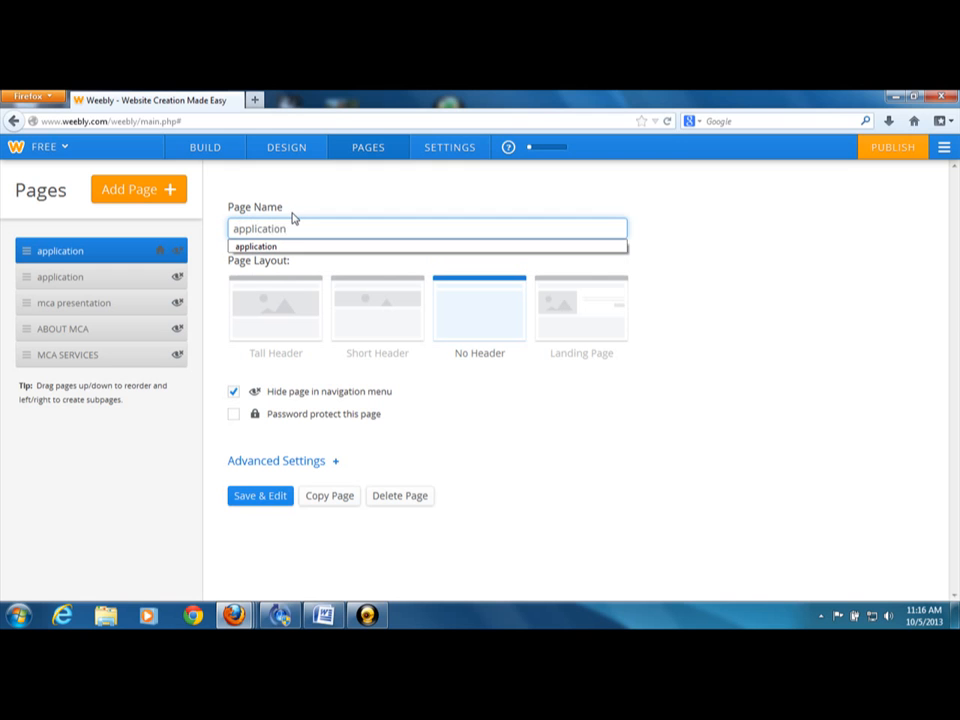
pyautogui.click(280, 247)
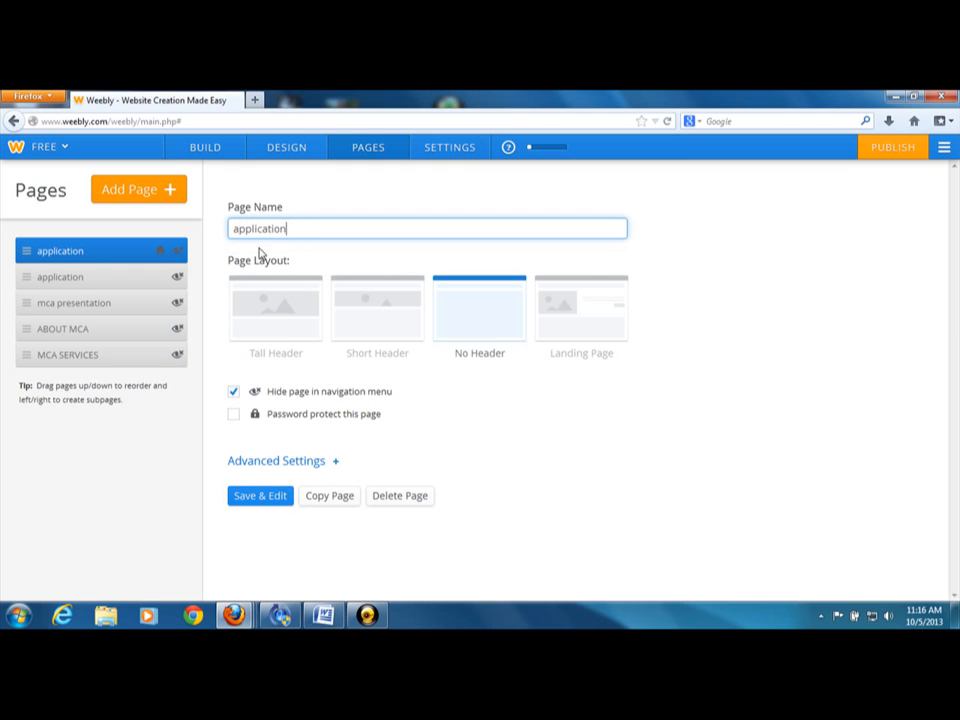
# Rename the second page, the former "application" page, to "join today" and move it to the end of the page list
pyautogui.click(66, 278)
pyautogui.press('BackSpace')
pyautogui.press('BackSpace')
pyautogui.press('BackSpace')
pyautogui.press('BackSpace')
pyautogui.press('BackSpace')
pyautogui.press('BackSpace')
pyautogui.press('BackSpace')
pyautogui.press('BackSpace')
pyautogui.press('BackSpace')
pyautogui.press('BackSpace')
pyautogui.press('BackSpace')
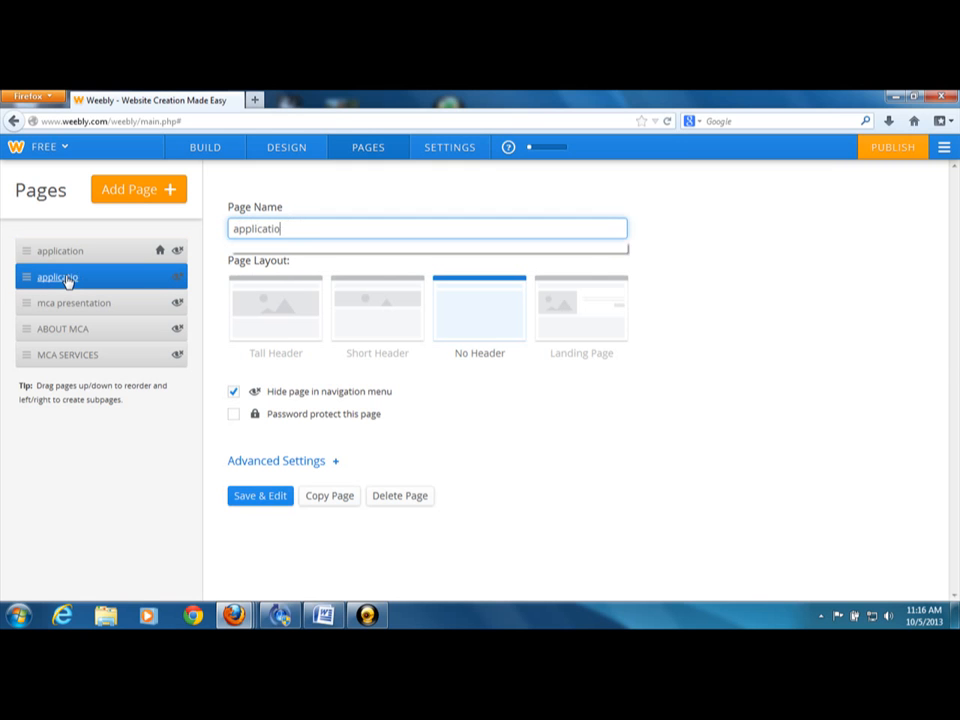
pyautogui.write('join ')
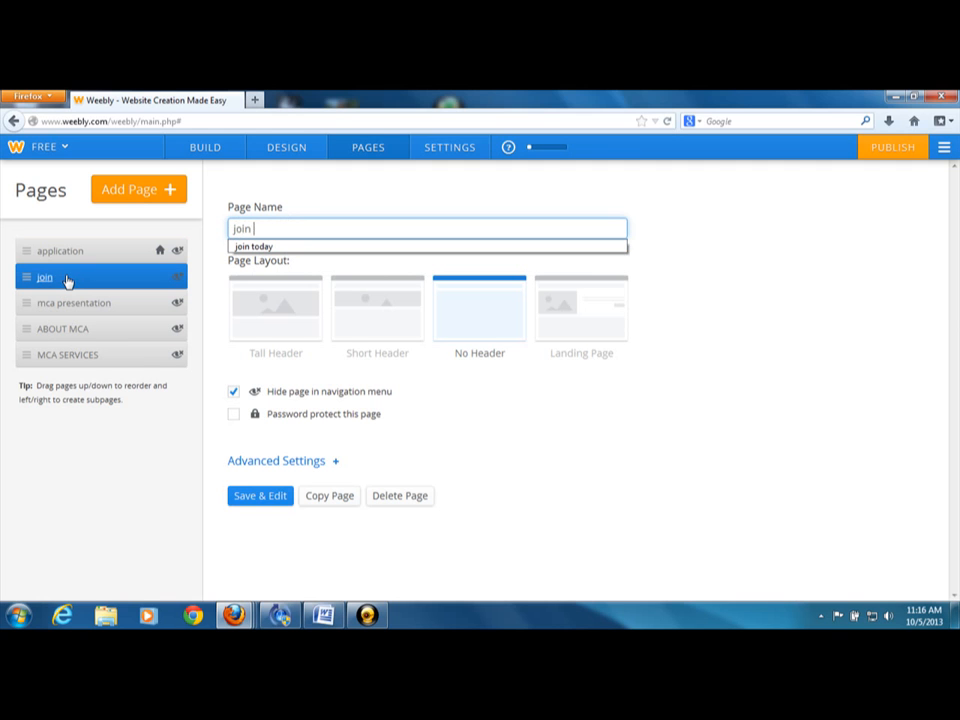
pyautogui.write('today')
pyautogui.moveTo(24, 281); pyautogui.dragTo(28, 378)
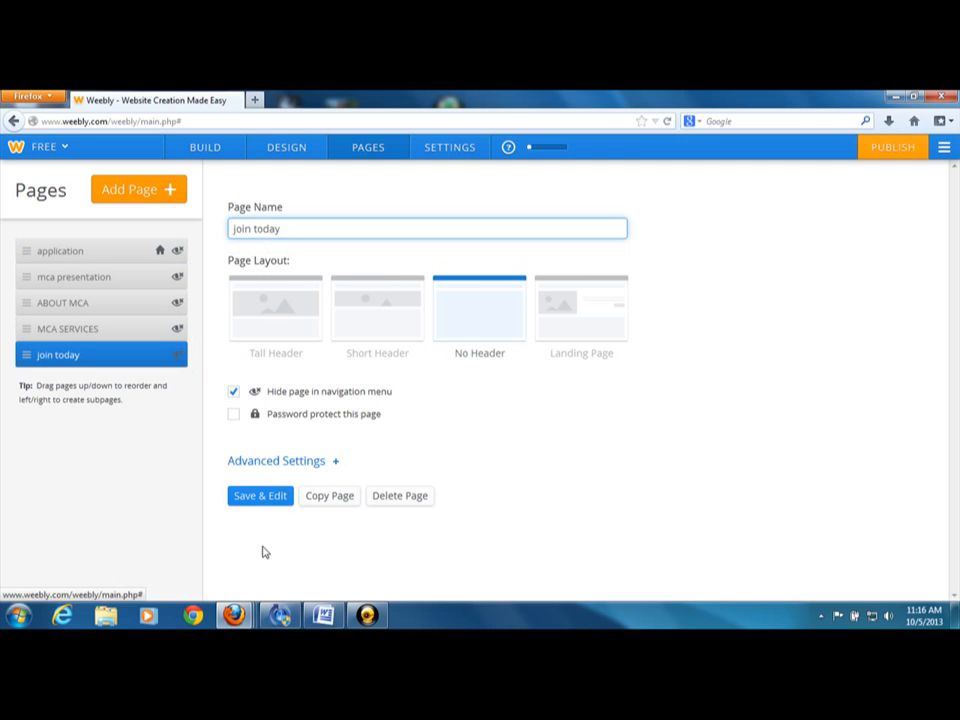
# Open the home page "application" for editing and save its APPLY NOW form
pyautogui.click(62, 253)
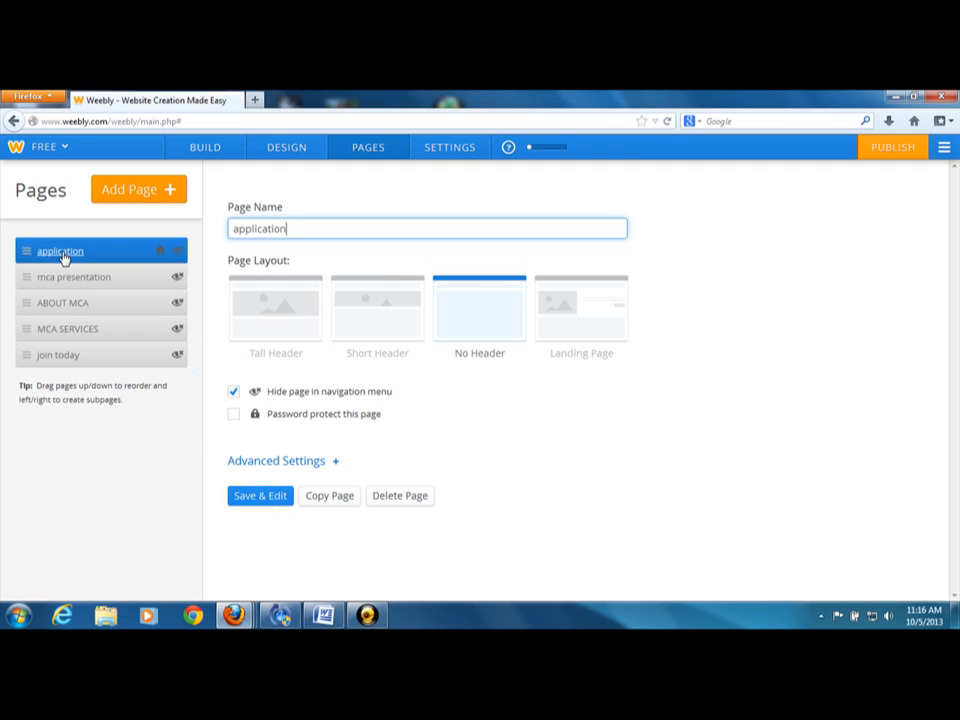
pyautogui.click(240, 497)
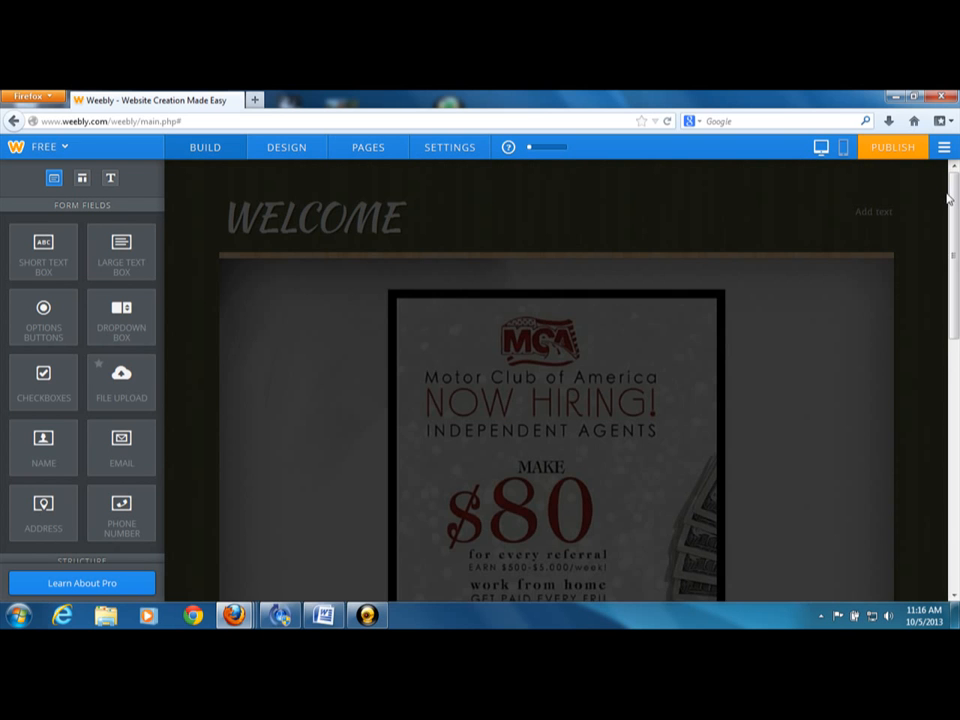
pyautogui.moveTo(949, 198); pyautogui.dragTo(934, 242)
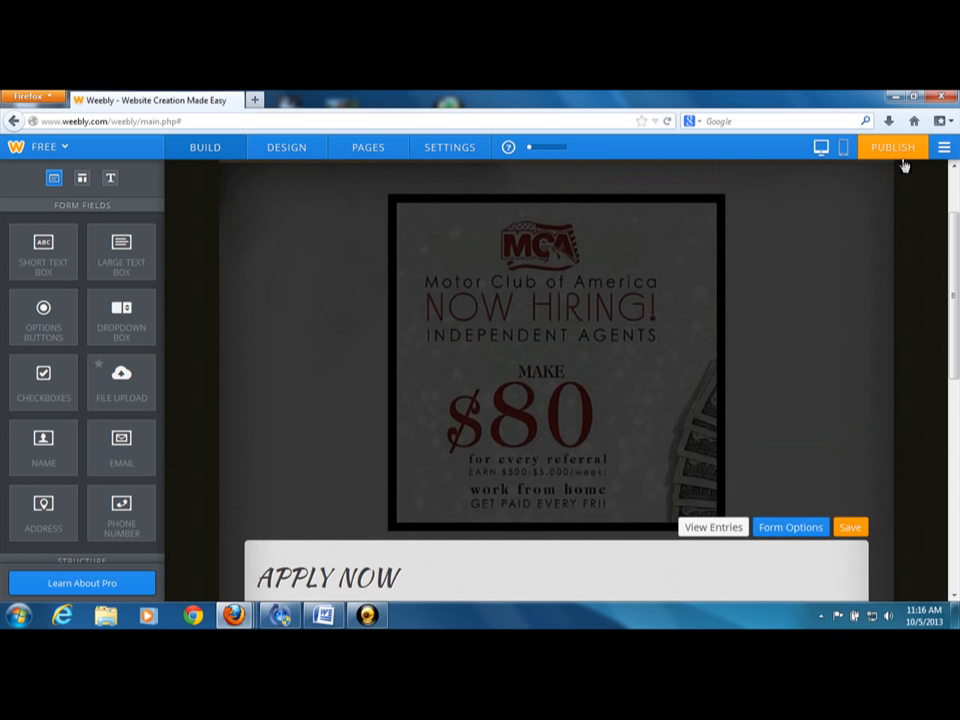
pyautogui.click(852, 528)
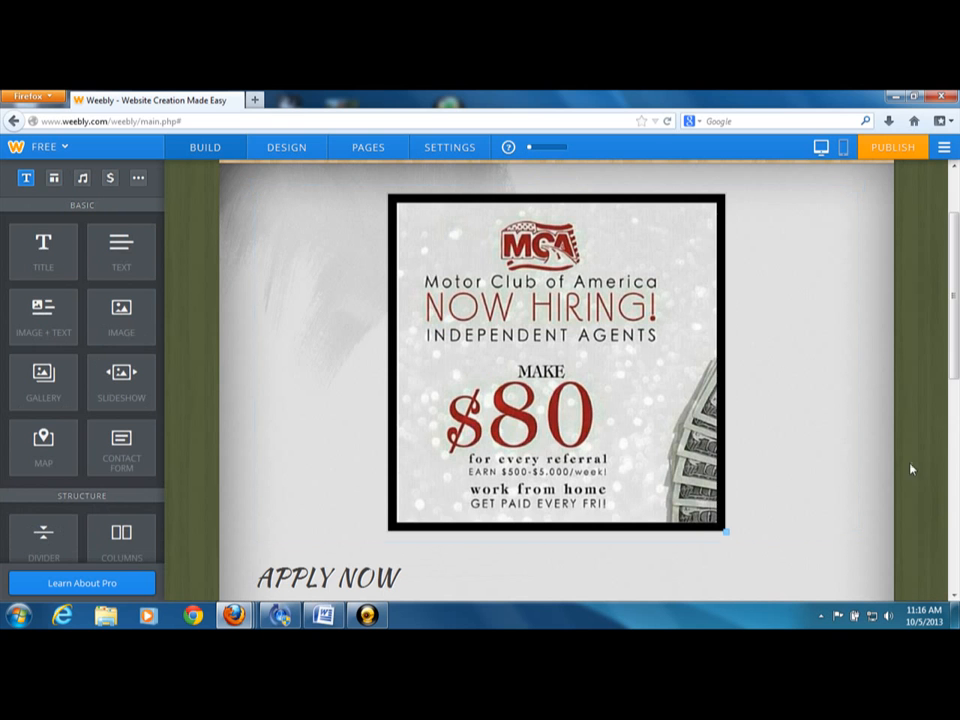
pyautogui.moveTo(957, 287); pyautogui.dragTo(950, 240)
# Open the "mca presentation" page for editing and look over its header and empty content area
pyautogui.click(368, 148)
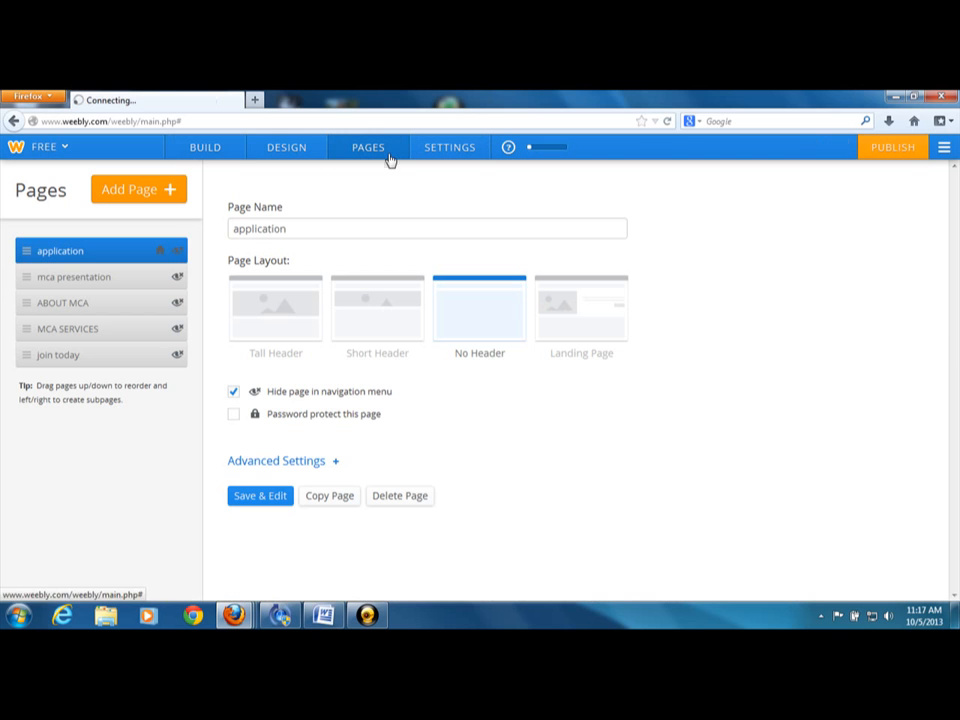
pyautogui.click(57, 288)
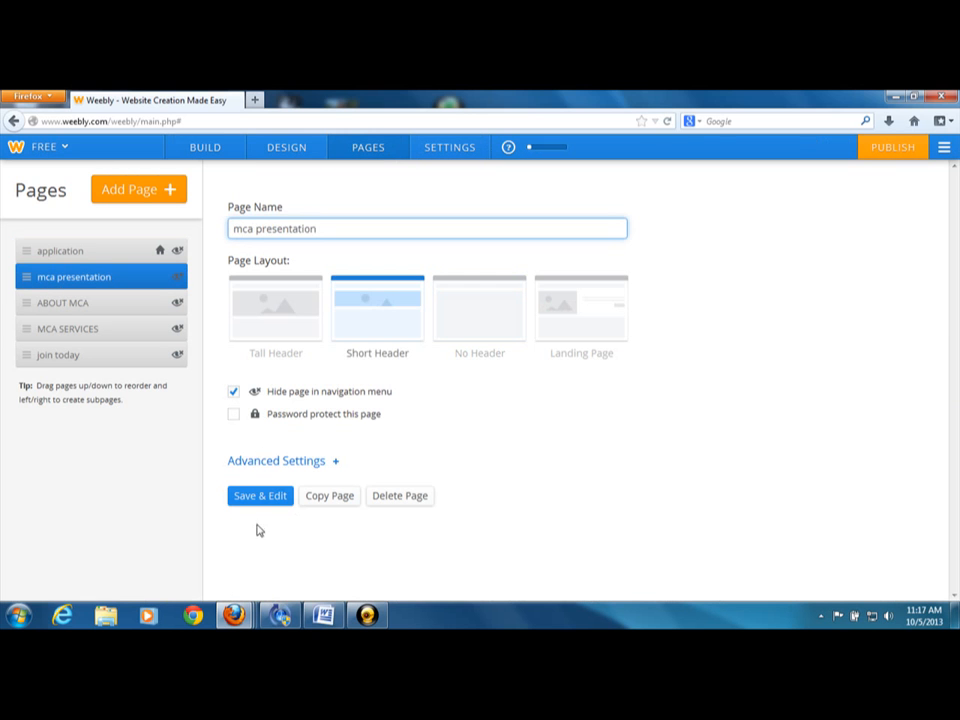
pyautogui.click(258, 500)
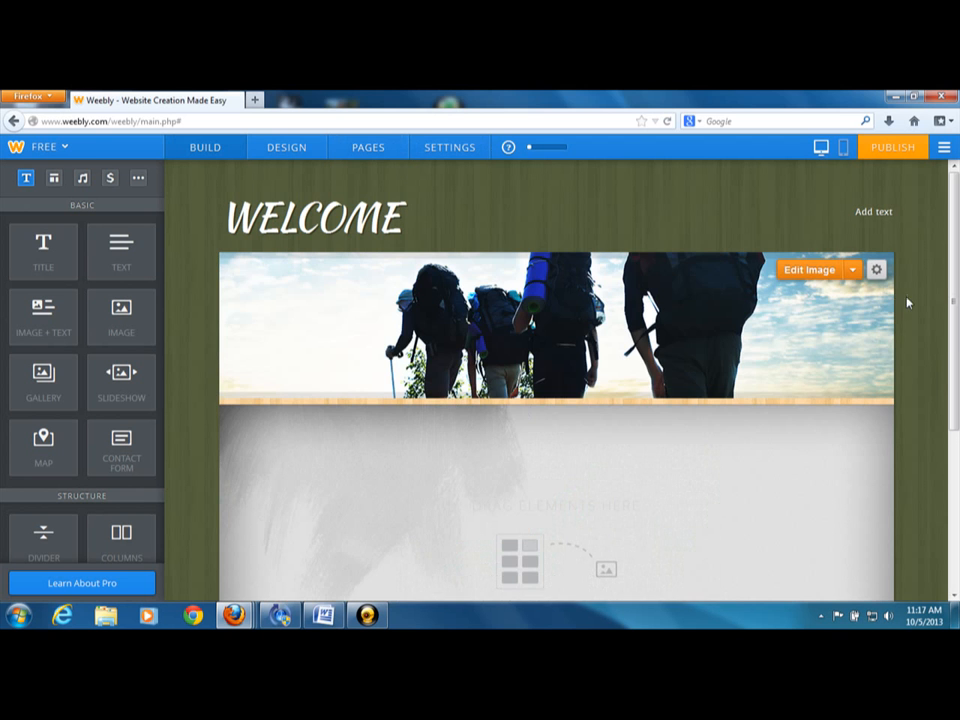
pyautogui.moveTo(956, 243); pyautogui.dragTo(942, 263)
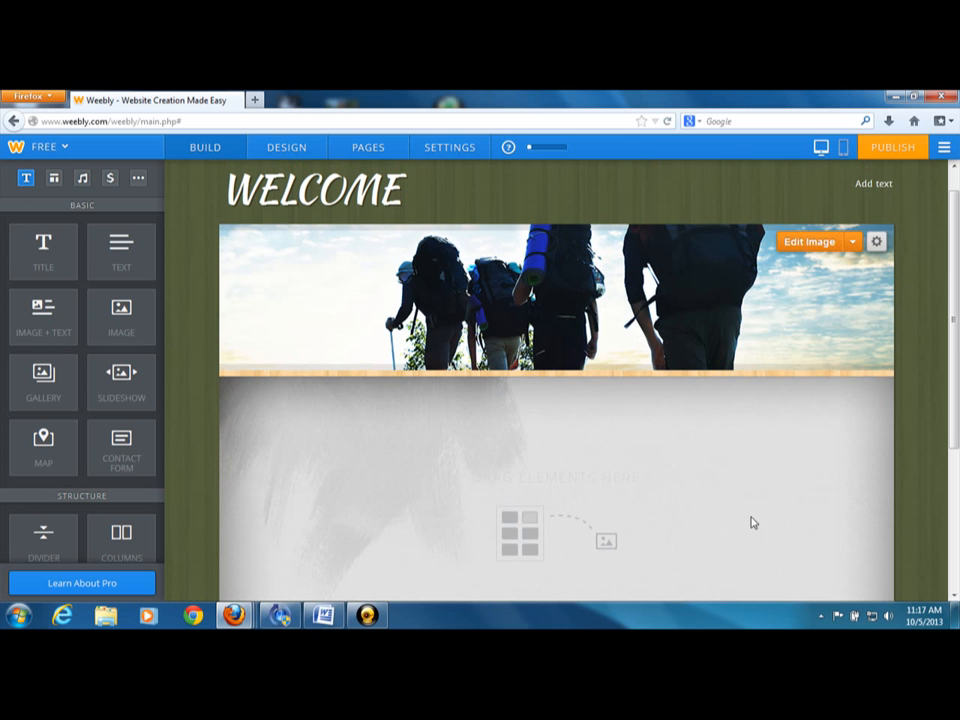
pyautogui.click(954, 597)
pyautogui.moveTo(954, 597); pyautogui.dragTo(954, 597)
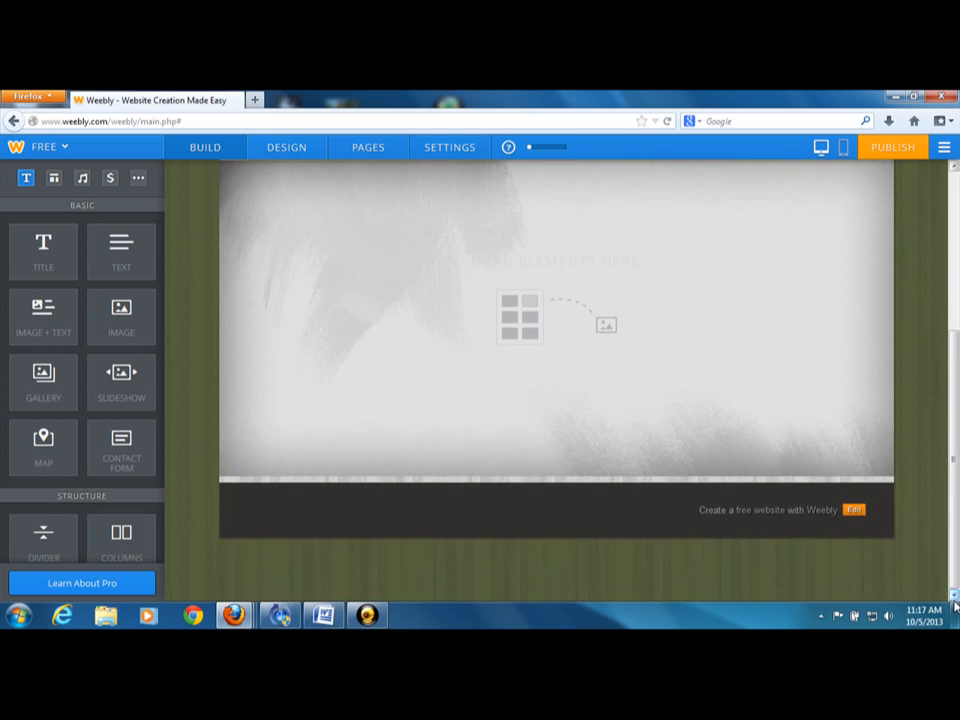
pyautogui.click(953, 171)
pyautogui.moveTo(953, 171); pyautogui.dragTo(953, 171)
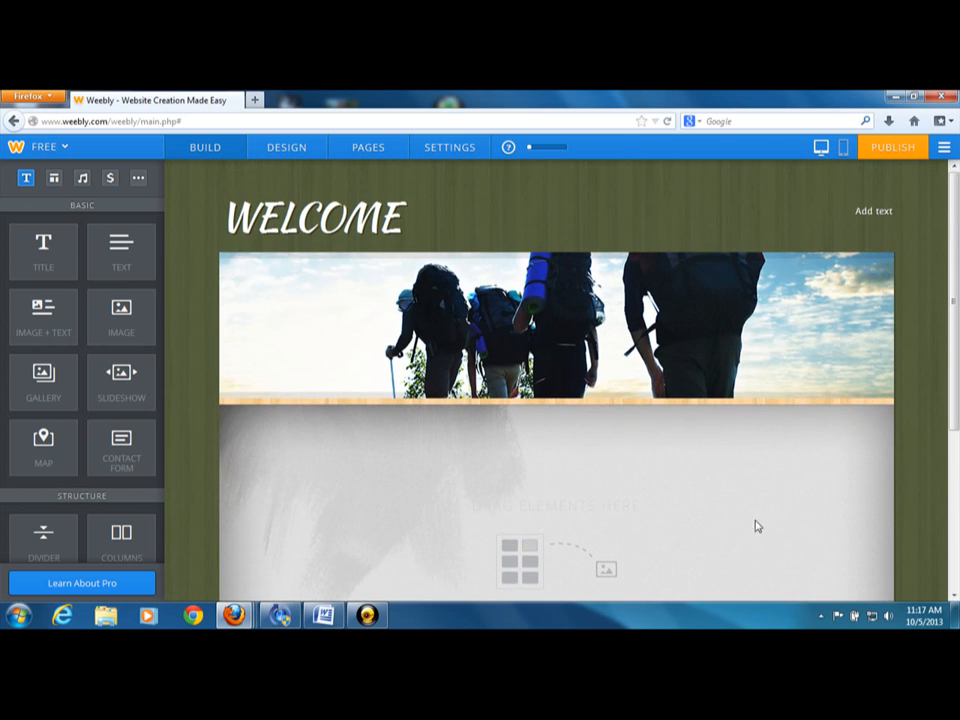
pyautogui.moveTo(953, 296); pyautogui.dragTo(951, 400)
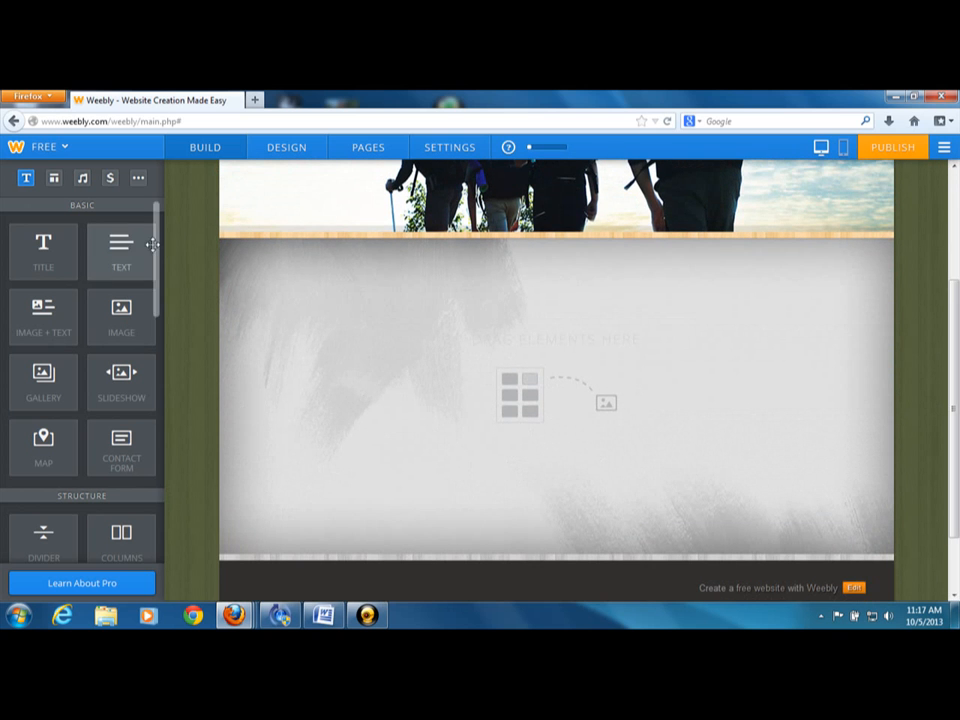
# Place a Button element in the "mca presentation" page's empty content area and delete it again
pyautogui.moveTo(154, 245); pyautogui.dragTo(160, 350)
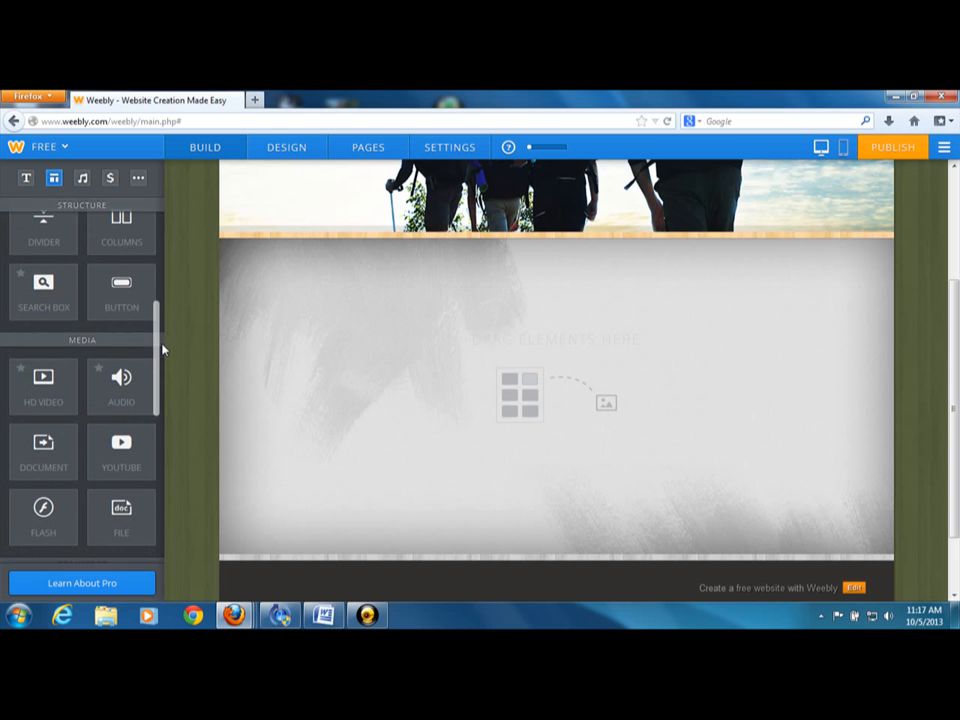
pyautogui.moveTo(122, 298); pyautogui.dragTo(388, 509)
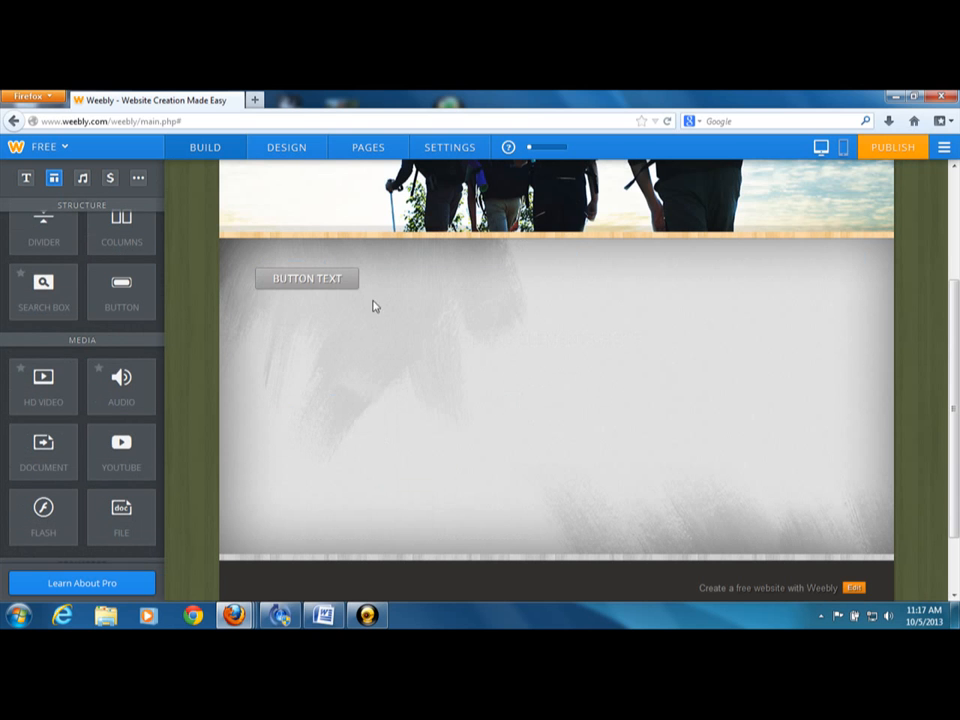
pyautogui.click(857, 261)
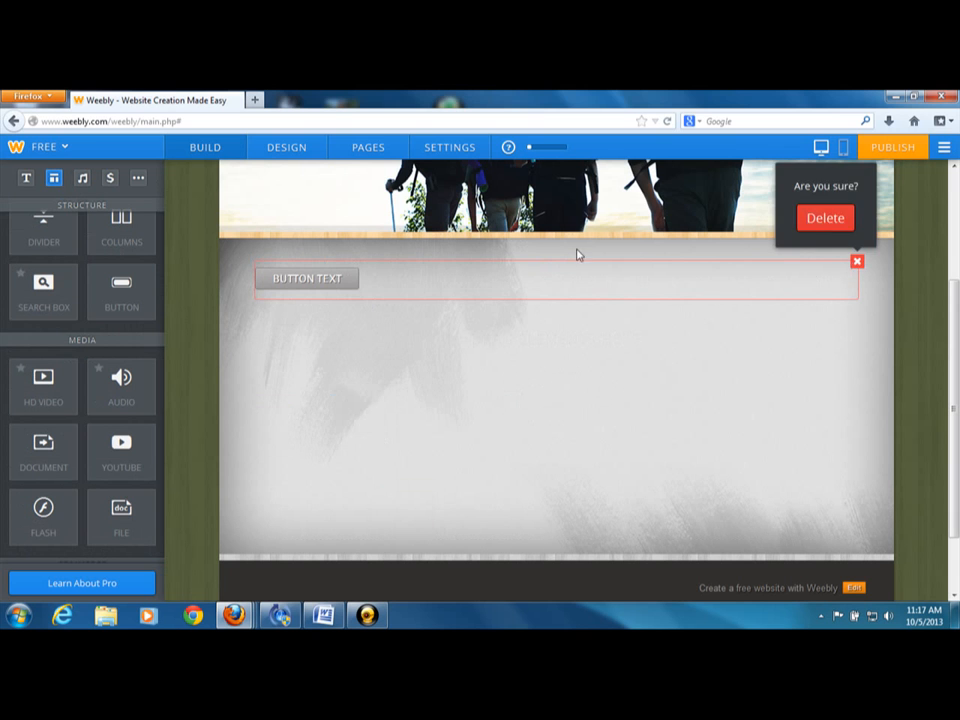
pyautogui.click(825, 217)
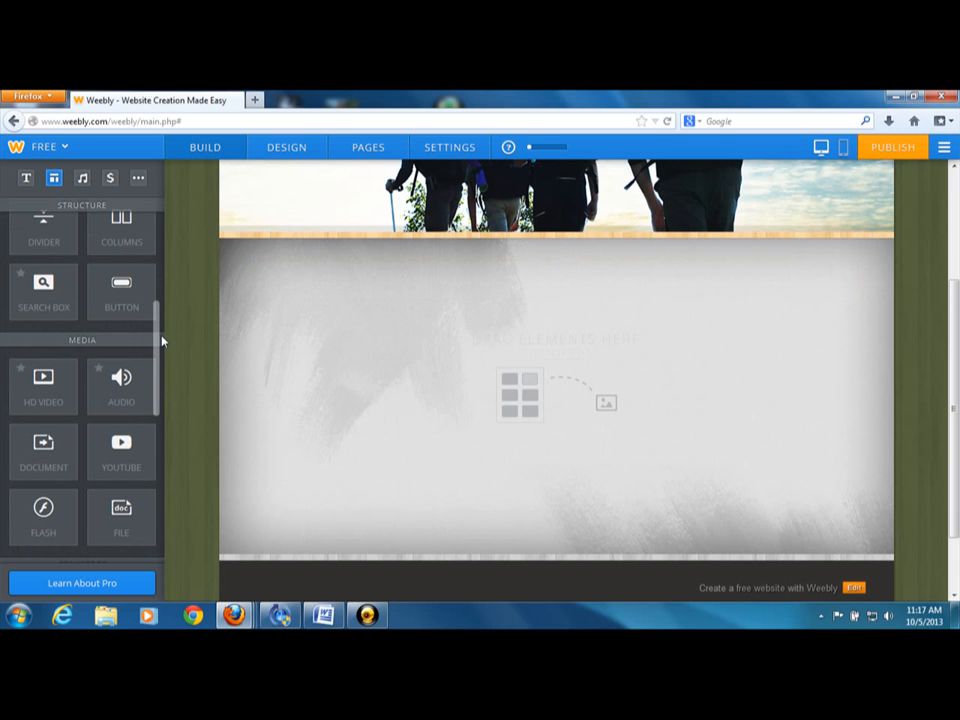
pyautogui.scroll(2, 156, 320)
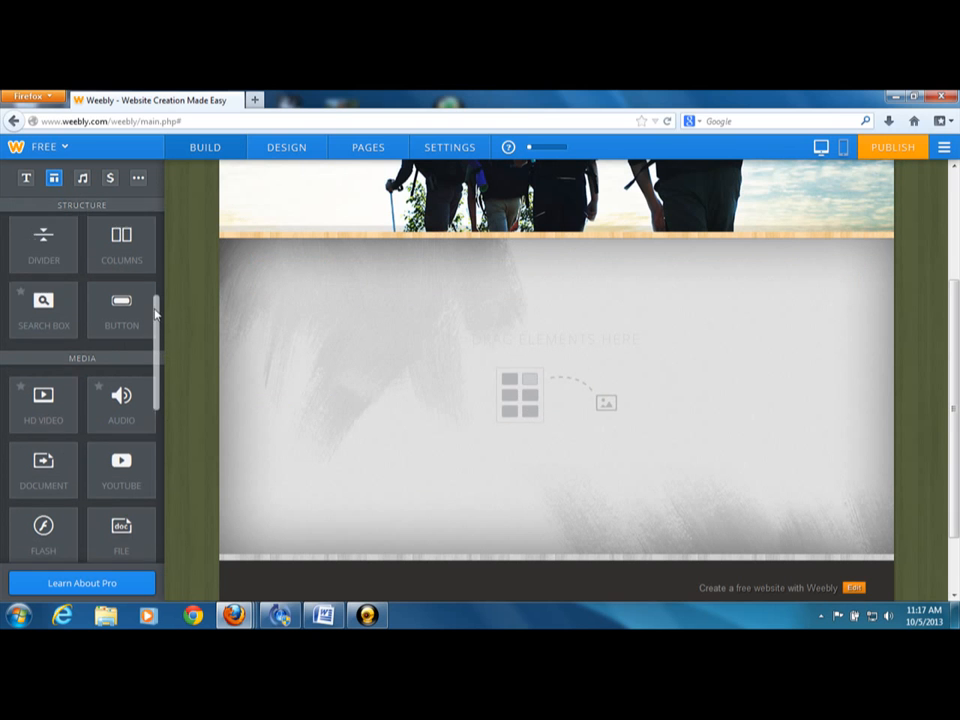
# Add a four-column Columns element to the "mca presentation" content area and place a Button element in each column
pyautogui.moveTo(121, 268); pyautogui.dragTo(480, 330)
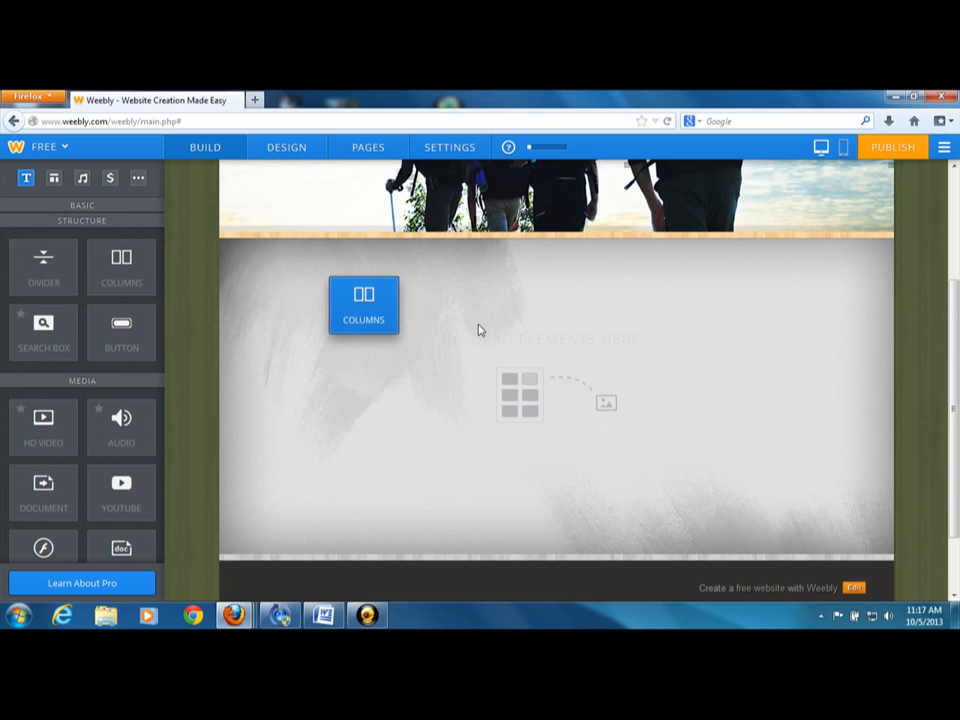
pyautogui.moveTo(121, 325); pyautogui.dragTo(371, 300)
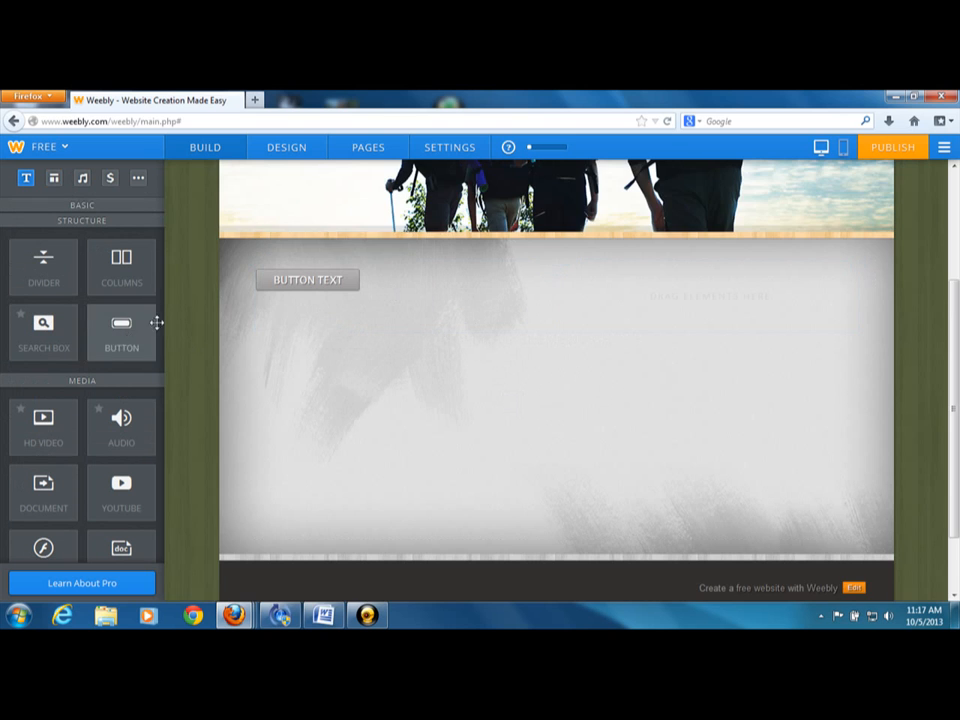
pyautogui.moveTo(152, 322)
pyautogui.mouseDown()
pyautogui.moveTo(617, 306)
pyautogui.moveTo(671, 288)
pyautogui.mouseUp()
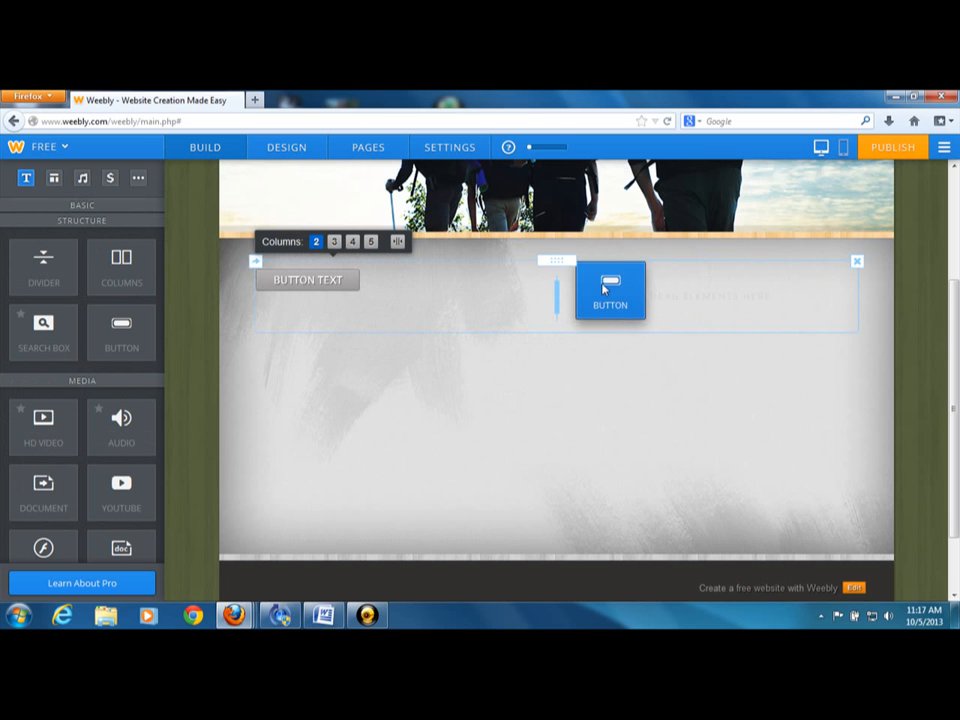
pyautogui.moveTo(556, 294)
pyautogui.mouseDown()
pyautogui.moveTo(399, 298)
pyautogui.moveTo(549, 294)
pyautogui.mouseUp()
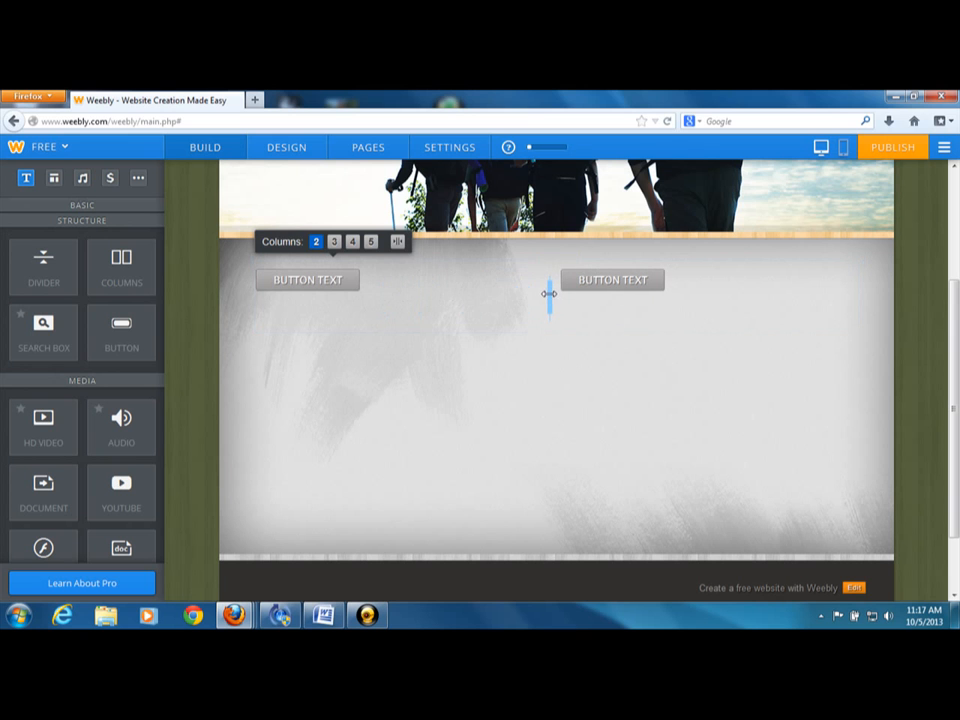
pyautogui.click(355, 243)
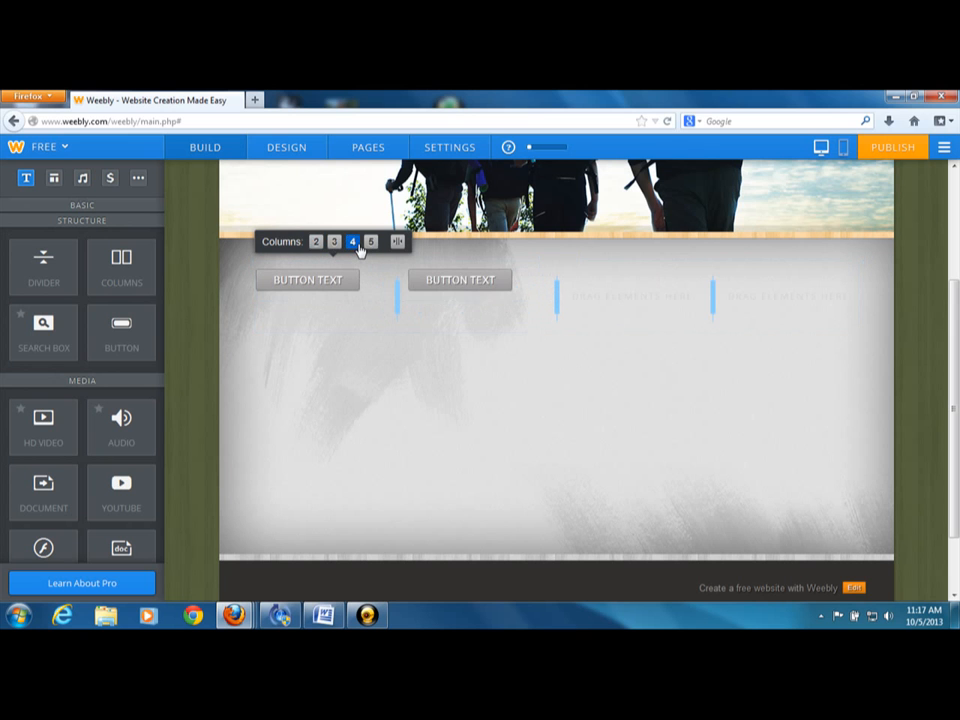
pyautogui.moveTo(142, 328); pyautogui.dragTo(640, 292)
pyautogui.moveTo(121, 335); pyautogui.dragTo(766, 290)
# Replace the text of the button in the first column with "ABOUT US"
pyautogui.click(307, 280)
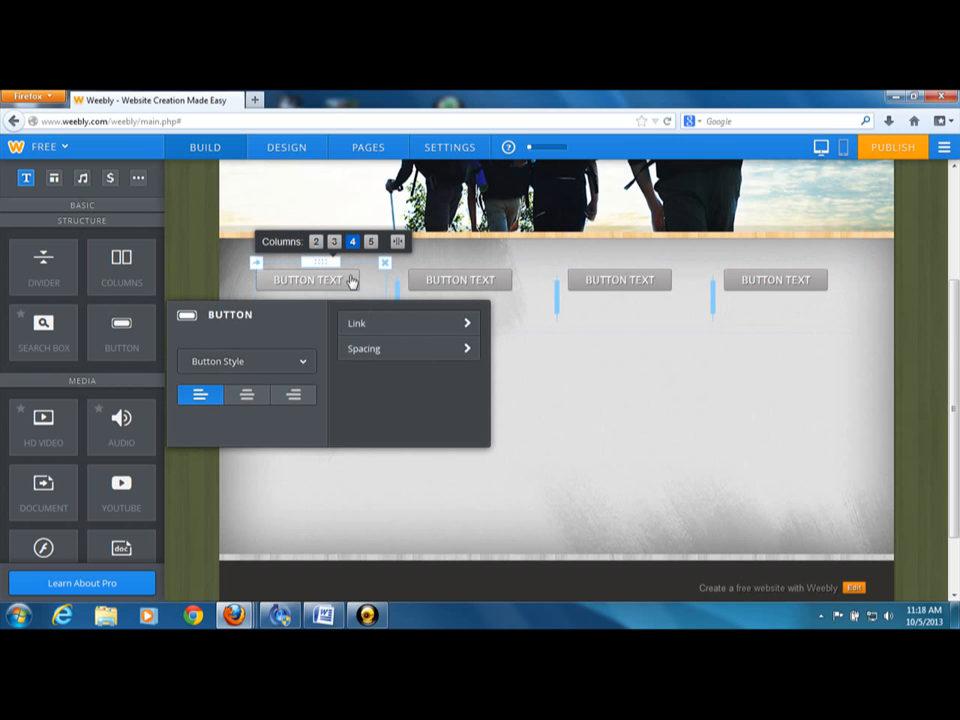
pyautogui.click(345, 284)
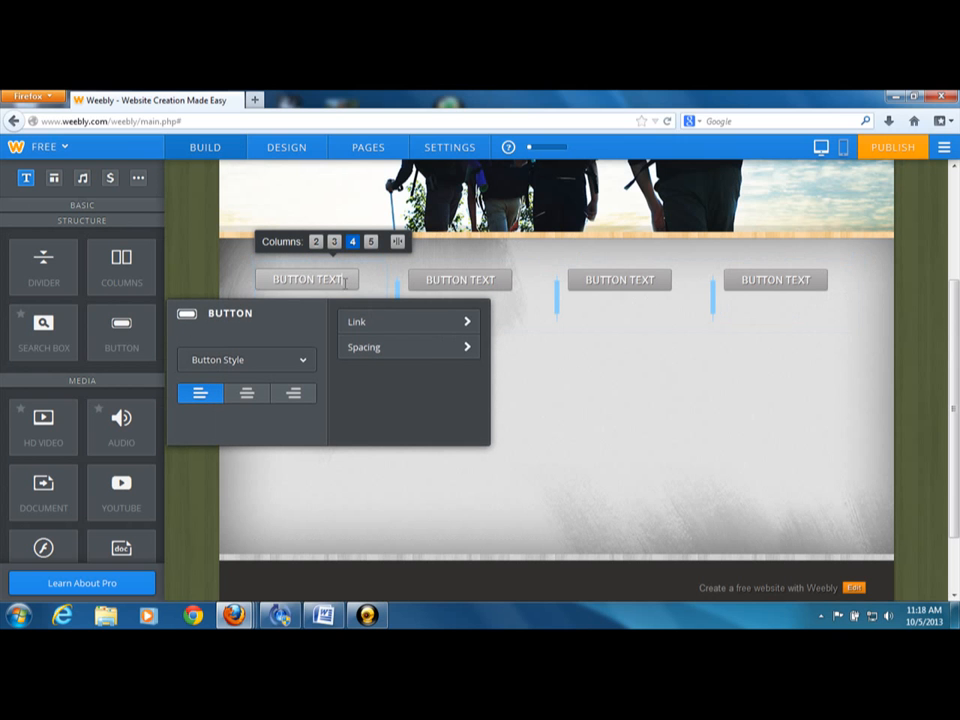
pyautogui.press('BackSpace')
pyautogui.press('BackSpace')
pyautogui.press('BackSpace')
pyautogui.press('BackSpace')
pyautogui.press('BackSpace')
pyautogui.press('BackSpace')
pyautogui.press('BackSpace')
pyautogui.press('BackSpace')
pyautogui.press('BackSpace')
pyautogui.press('BackSpace')
pyautogui.press('BackSpace')
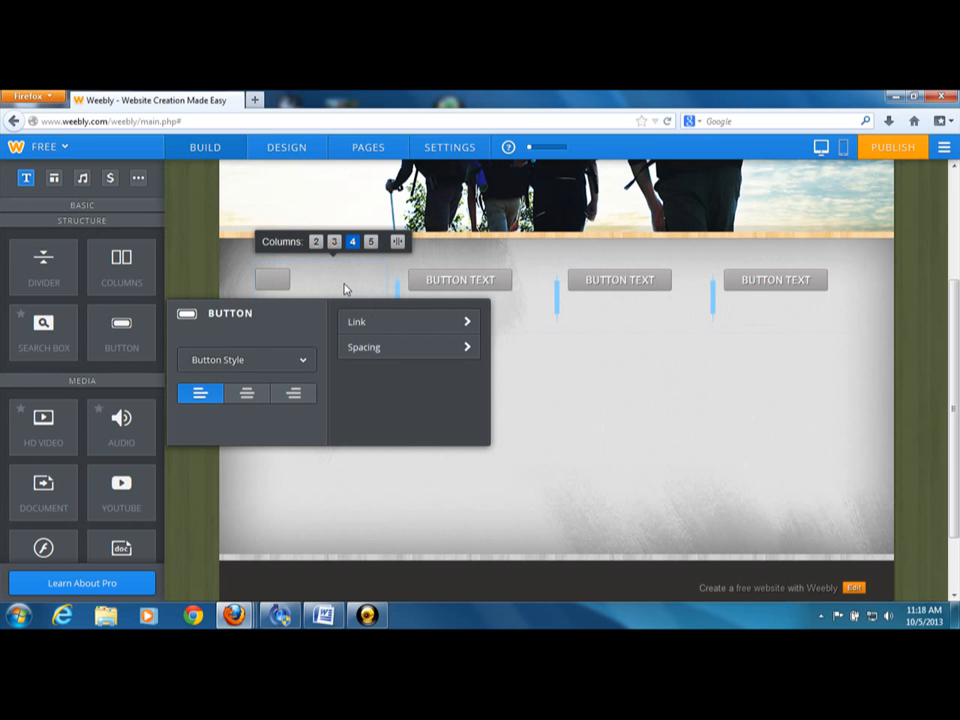
pyautogui.write('ABOUT')
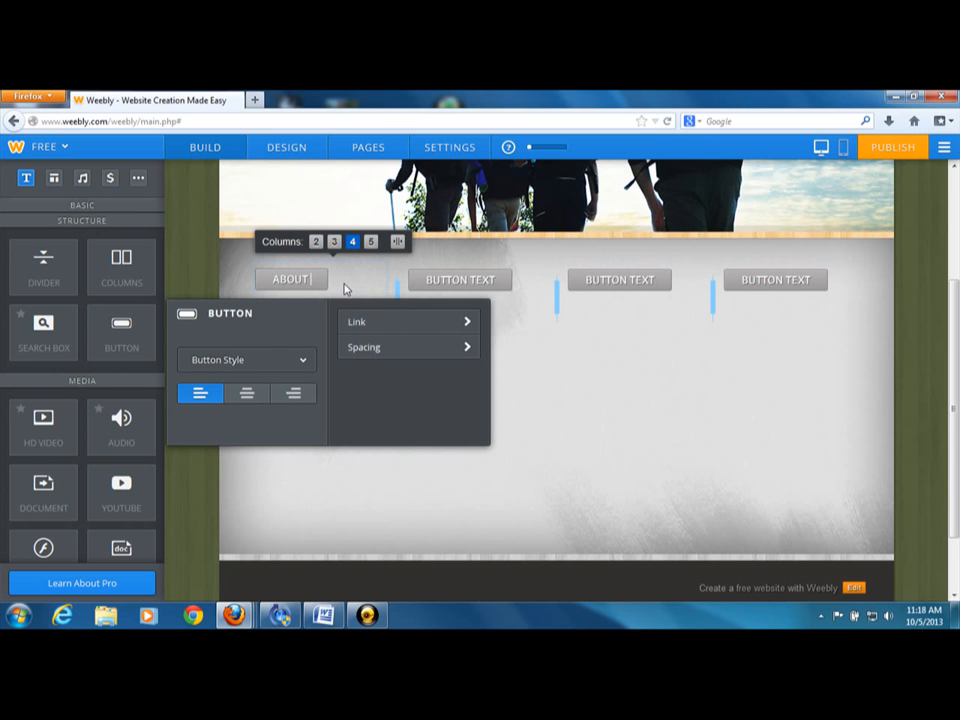
pyautogui.write(' US')
# Replace the text of the button in the second column with "SERVICES"
pyautogui.click(470, 280)
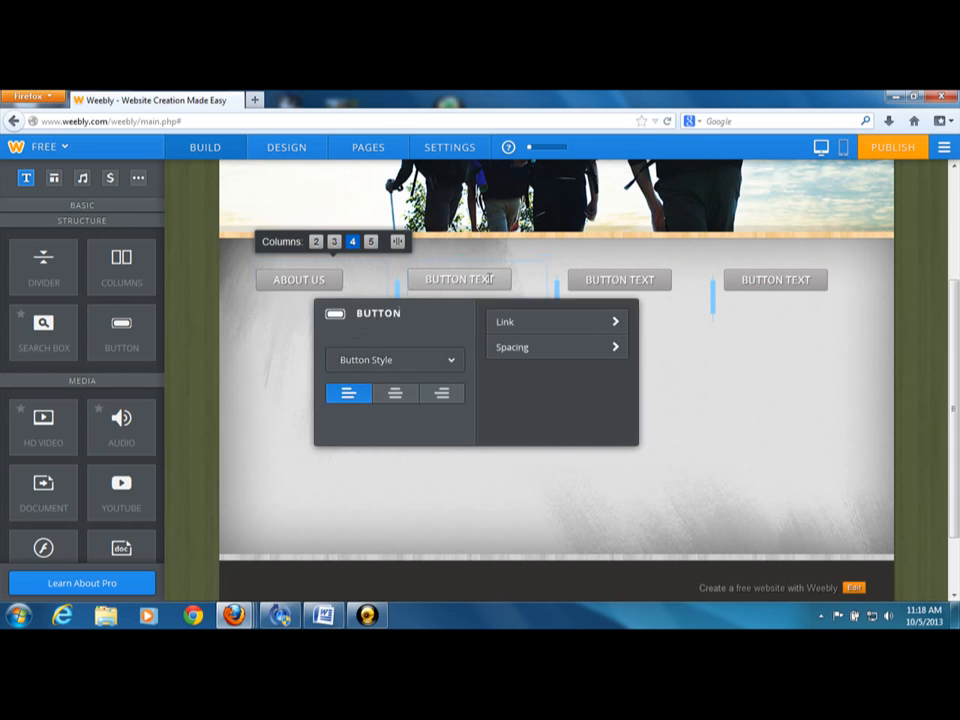
pyautogui.press('BackSpace')
pyautogui.press('BackSpace')
pyautogui.press('BackSpace')
pyautogui.press('BackSpace')
pyautogui.press('BackSpace')
pyautogui.press('BackSpace')
pyautogui.press('BackSpace')
pyautogui.press('BackSpace')
pyautogui.press('BackSpace')
pyautogui.press('BackSpace')
pyautogui.press('BackSpace')
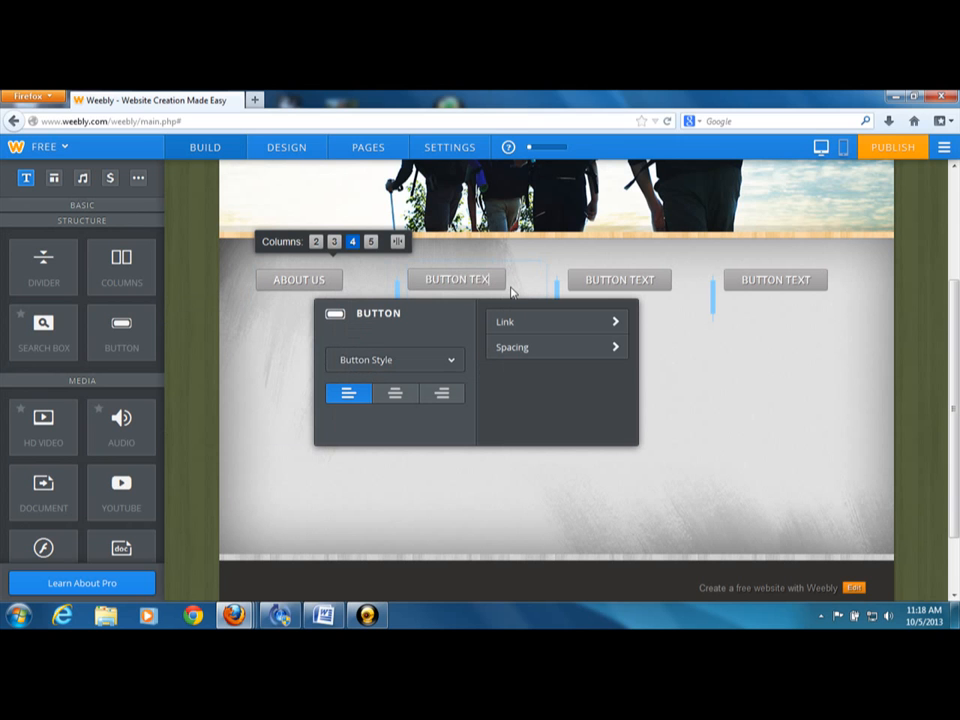
pyautogui.write('SERVICES')
# Replace the text of the button in the third column with "COMPENSATION"
pyautogui.click(615, 280)
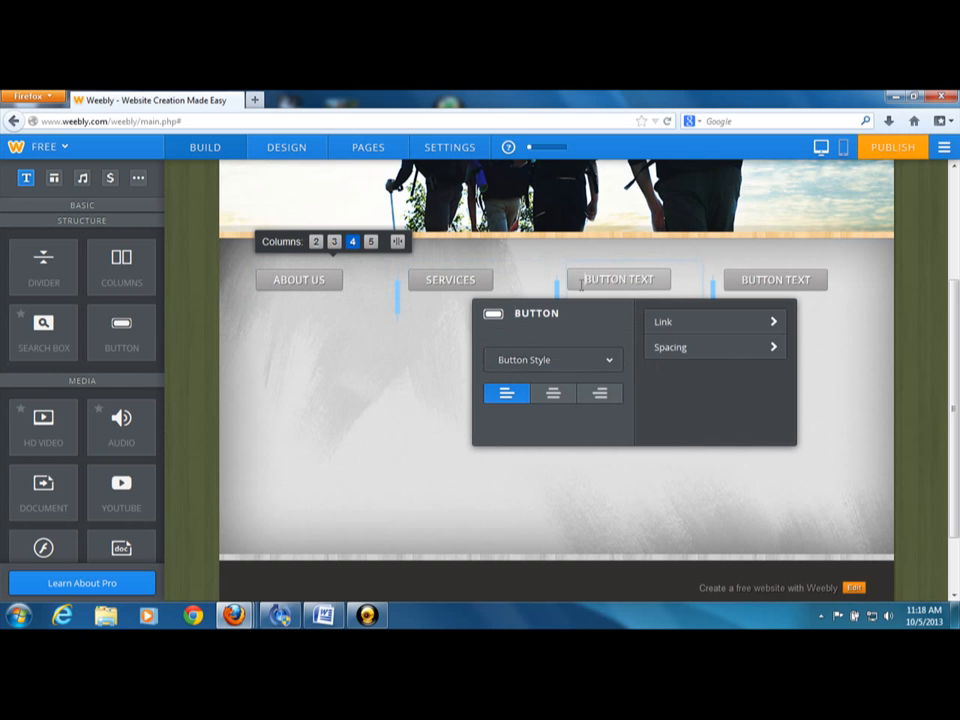
pyautogui.click(660, 281)
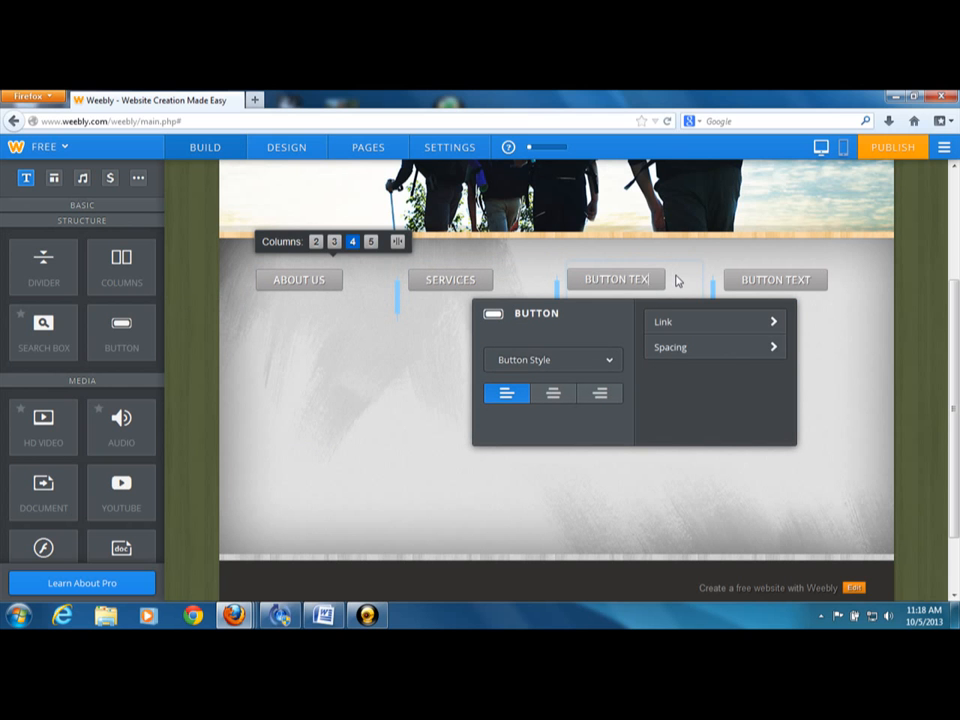
pyautogui.press('BackSpace')
pyautogui.press('BackSpace')
pyautogui.press('BackSpace')
pyautogui.press('BackSpace')
pyautogui.press('BackSpace')
pyautogui.press('BackSpace')
pyautogui.press('BackSpace')
pyautogui.press('BackSpace')
pyautogui.press('BackSpace')
pyautogui.press('BackSpace')
pyautogui.write('CP')
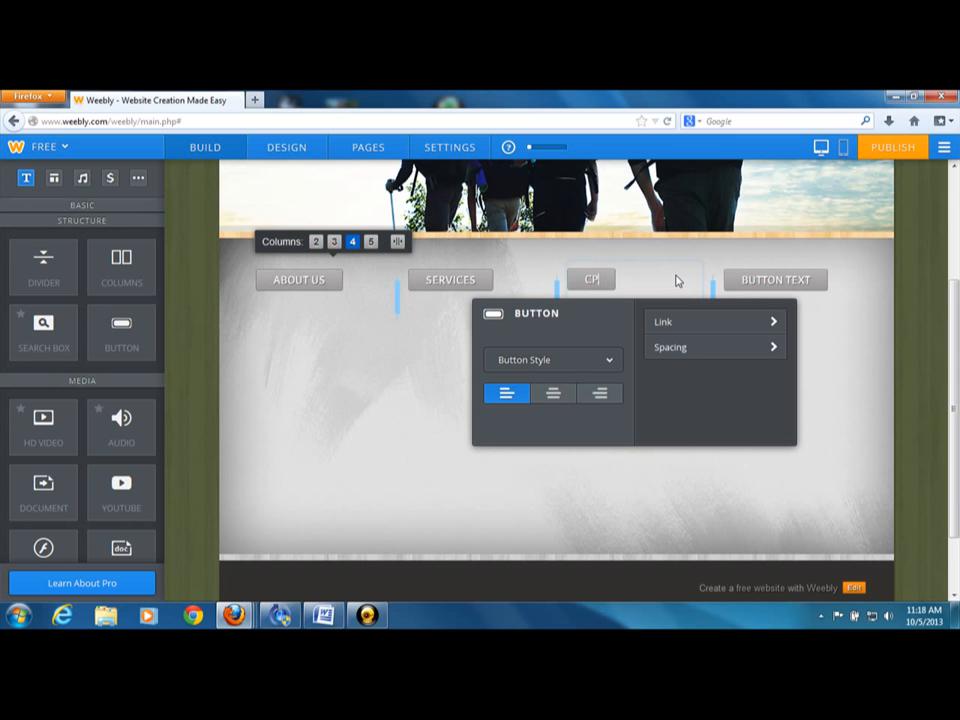
pyautogui.press('BackSpace')
pyautogui.write('LIENTS')
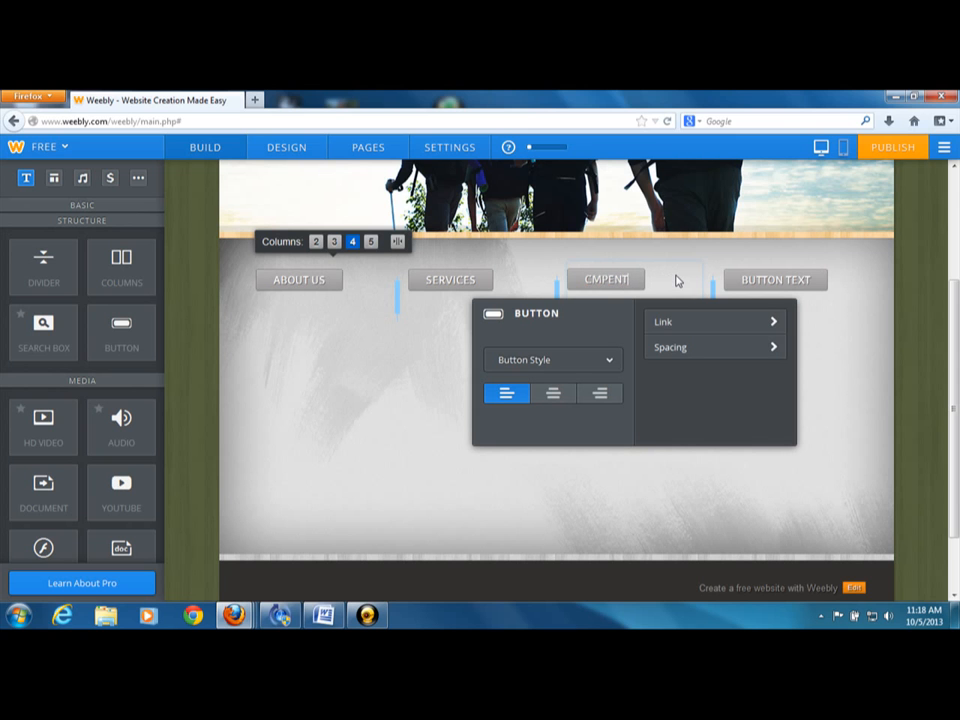
pyautogui.press('BackSpace')
pyautogui.press('BackSpace')
pyautogui.press('BackSpace')
pyautogui.press('BackSpace')
pyautogui.press('BackSpace')
pyautogui.press('BackSpace')
pyautogui.write('OMPENSATION')
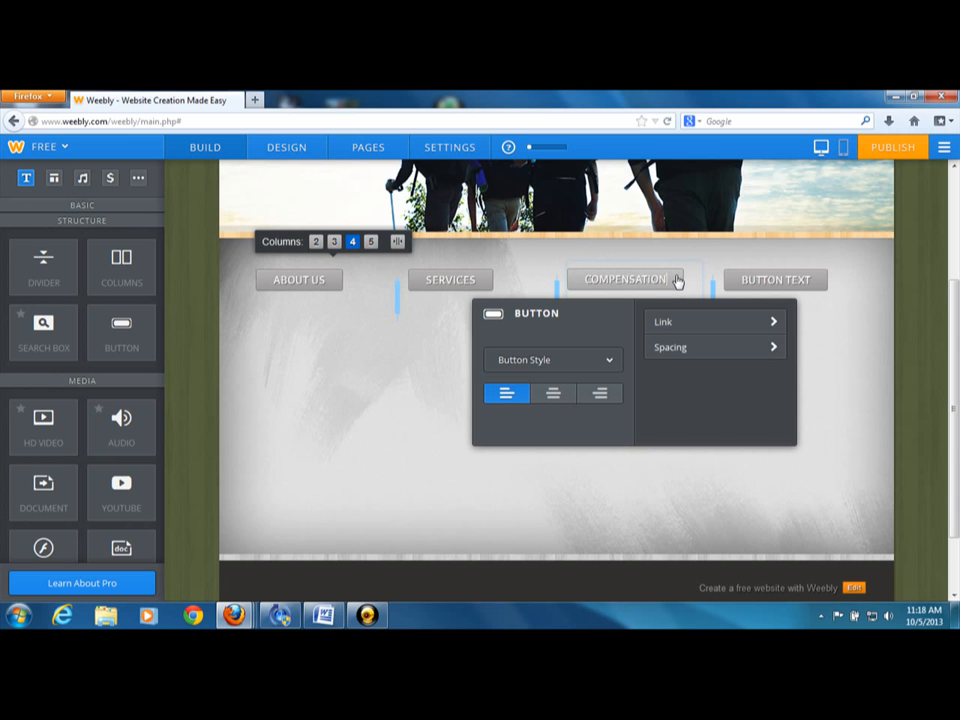
# Replace the text of the button in the fourth column with "JOIN TODAY"
pyautogui.click(812, 280)
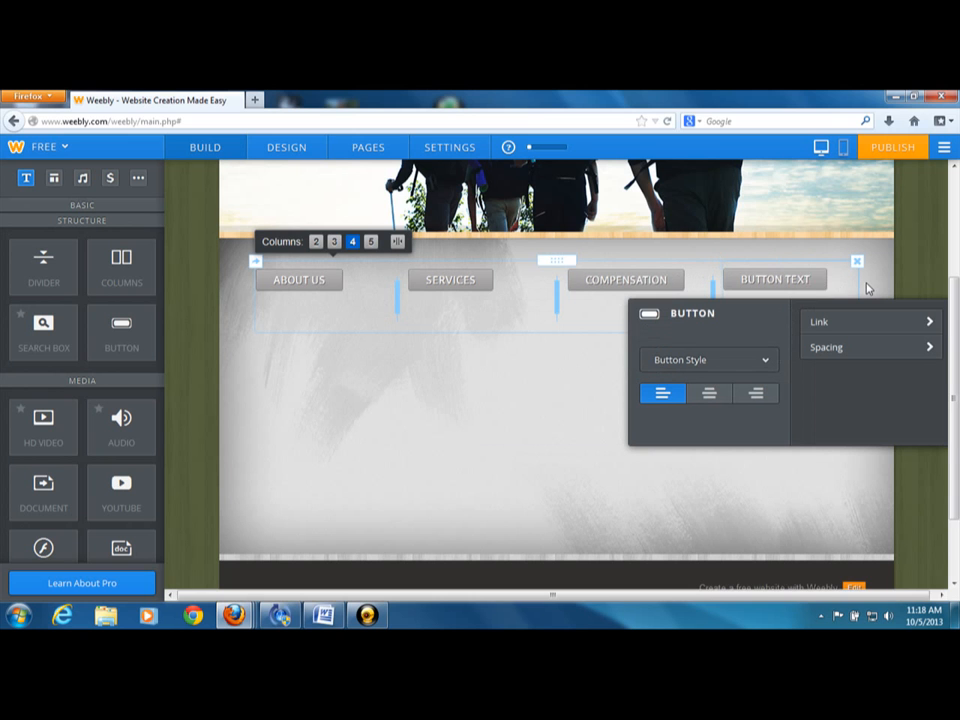
pyautogui.press('BackSpace')
pyautogui.press('BackSpace')
pyautogui.press('BackSpace')
pyautogui.press('BackSpace')
pyautogui.press('BackSpace')
pyautogui.press('BackSpace')
pyautogui.press('BackSpace')
pyautogui.press('BackSpace')
pyautogui.press('BackSpace')
pyautogui.press('BackSpace')
pyautogui.press('BackSpace')
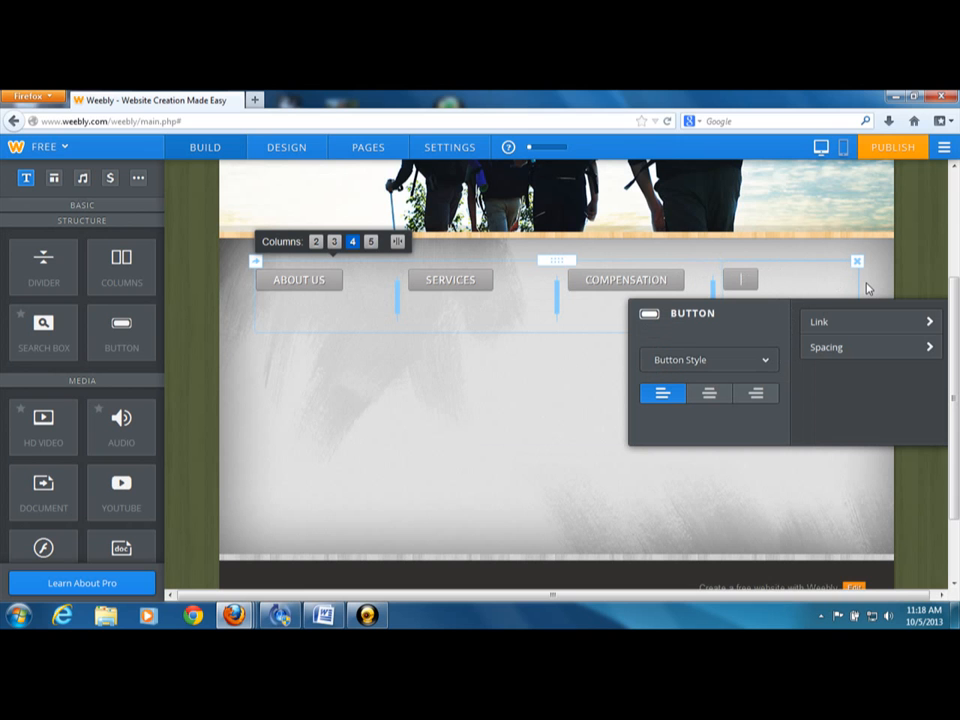
pyautogui.write('JOIN TODAY')
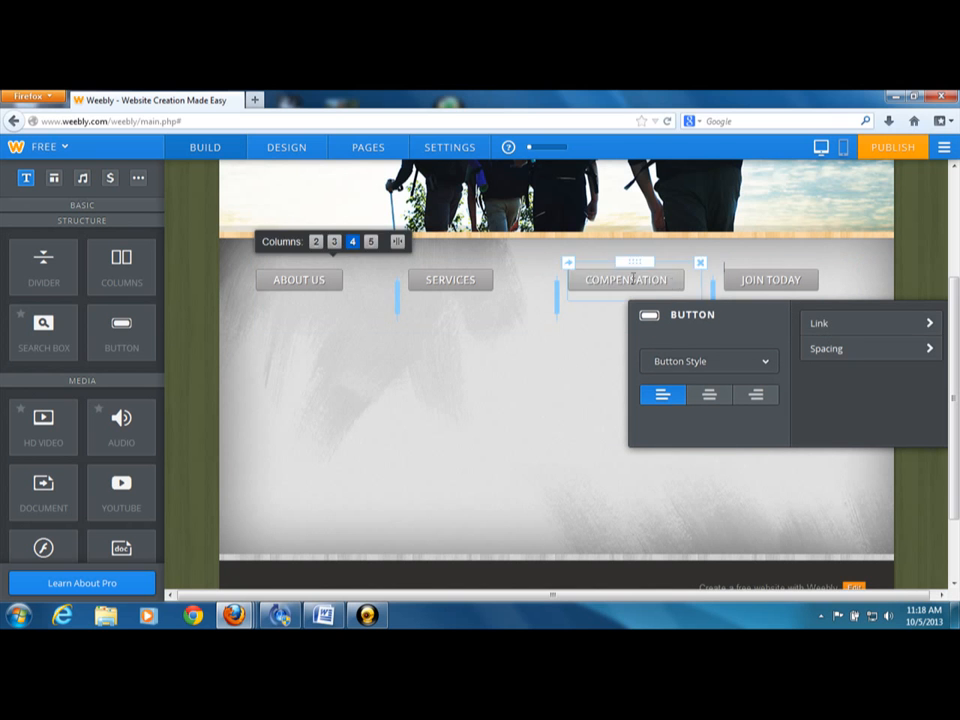
# Link the JOIN TODAY button to the website's "join today" page and save the link
pyautogui.click(835, 320)
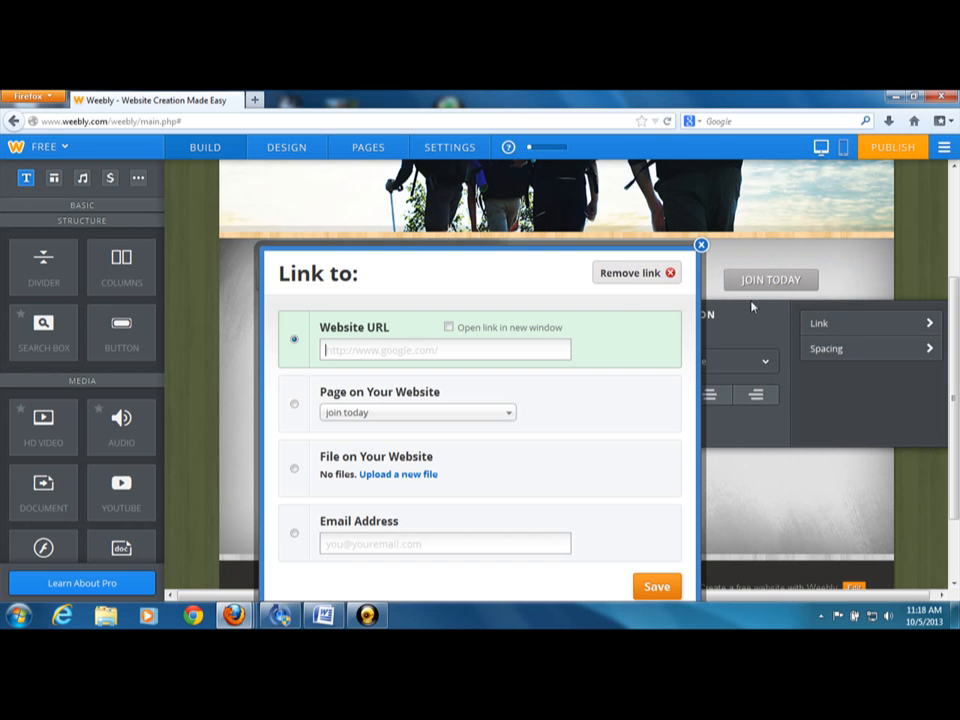
pyautogui.click(313, 409)
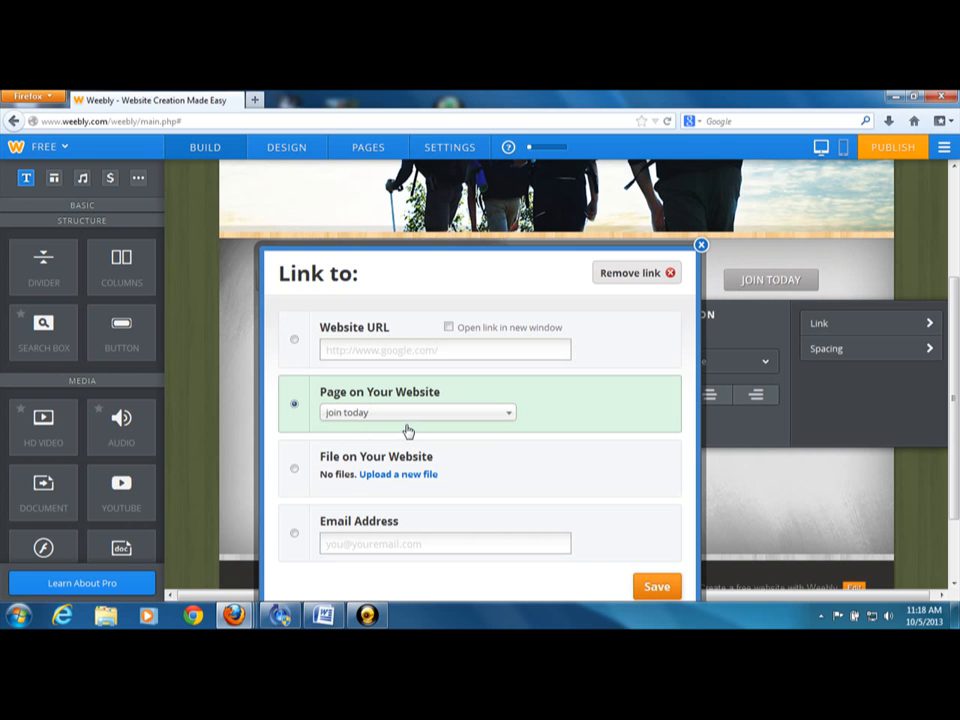
pyautogui.click(657, 588)
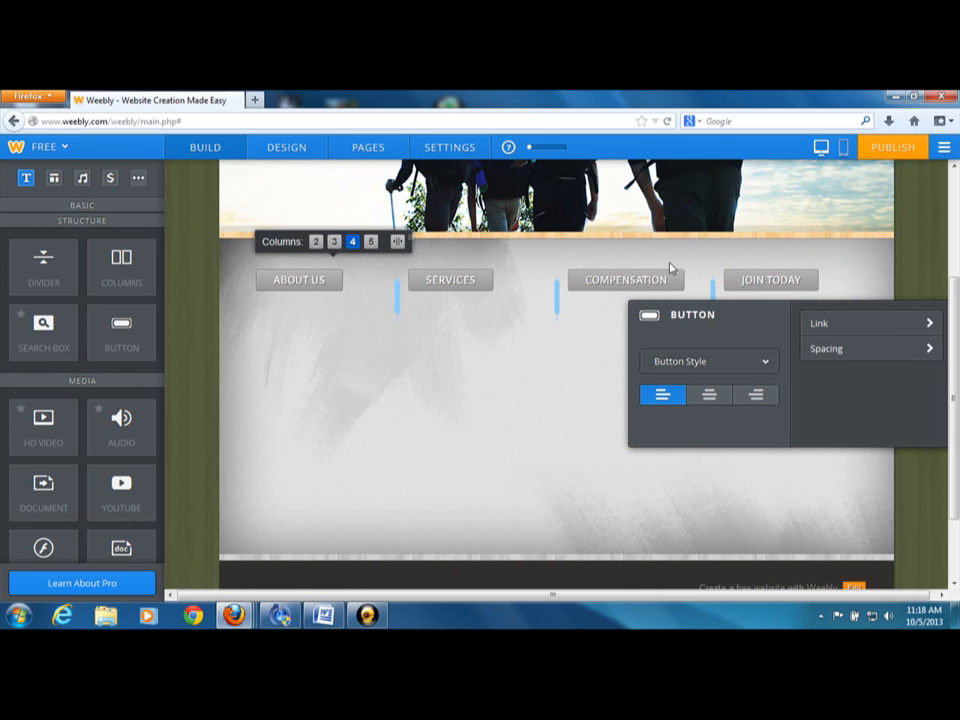
# Link the COMPENSATION button to the website's "ABOUT MCA" page and save the link
pyautogui.click(639, 274)
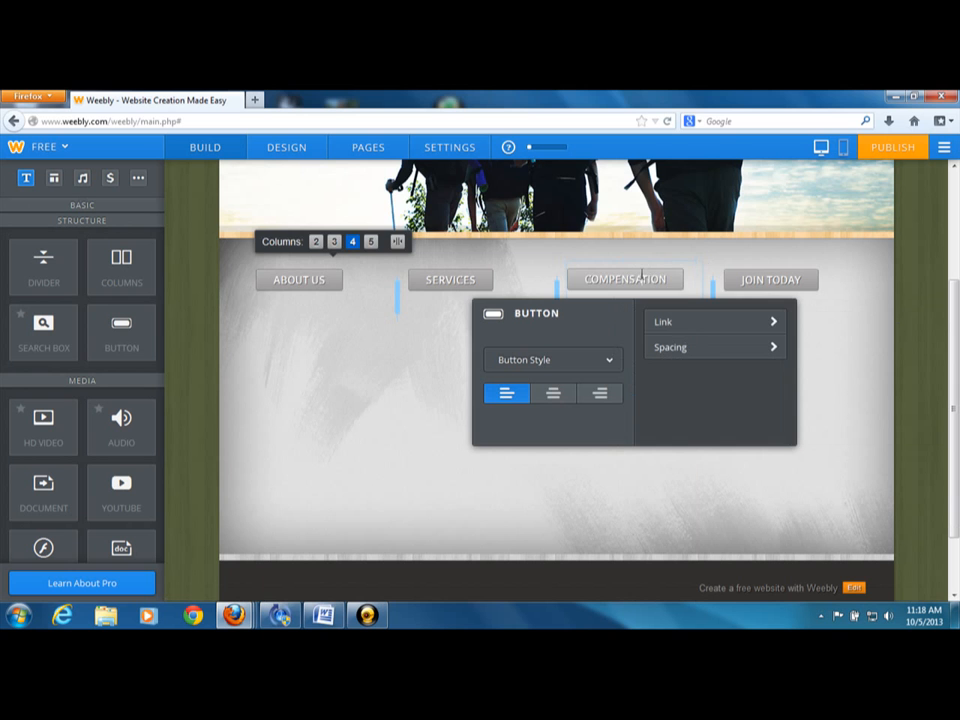
pyautogui.click(707, 325)
pyautogui.click(401, 348)
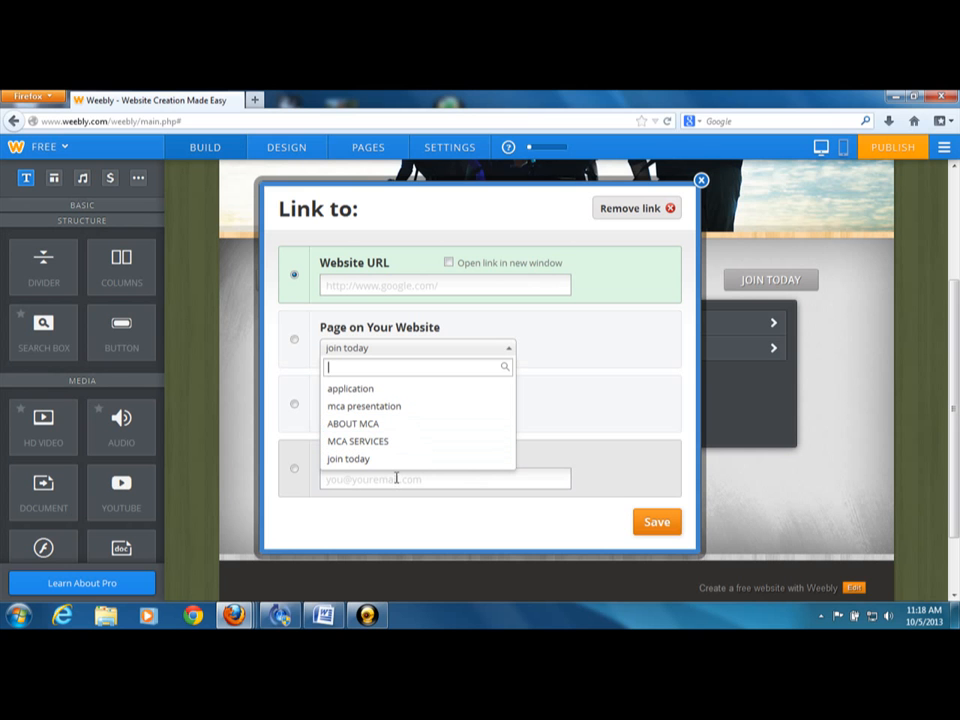
pyautogui.click(358, 423)
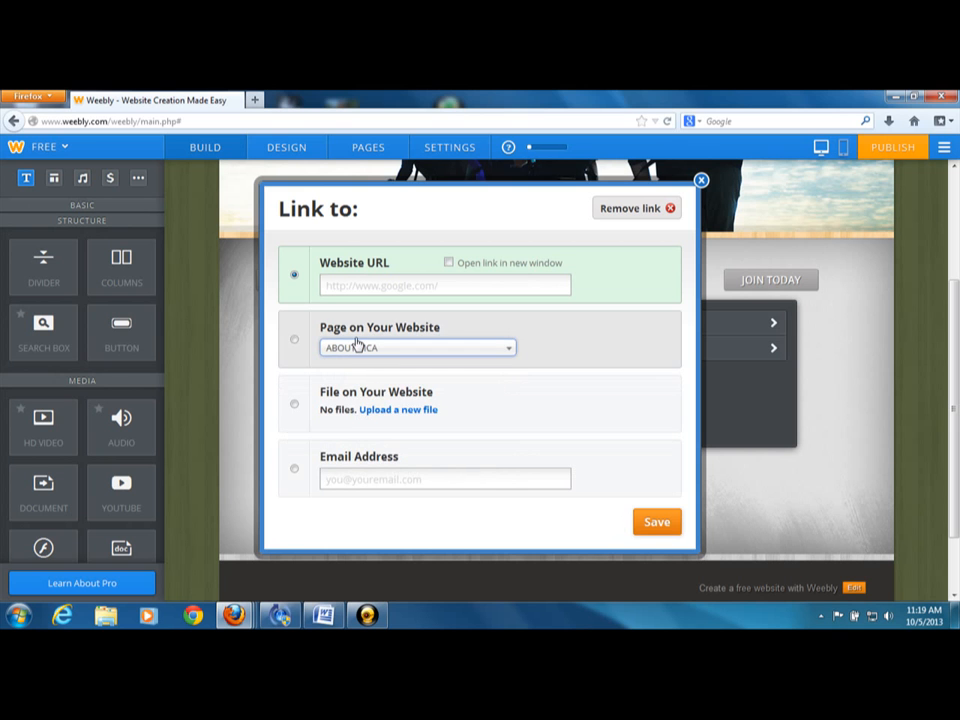
pyautogui.click(317, 333)
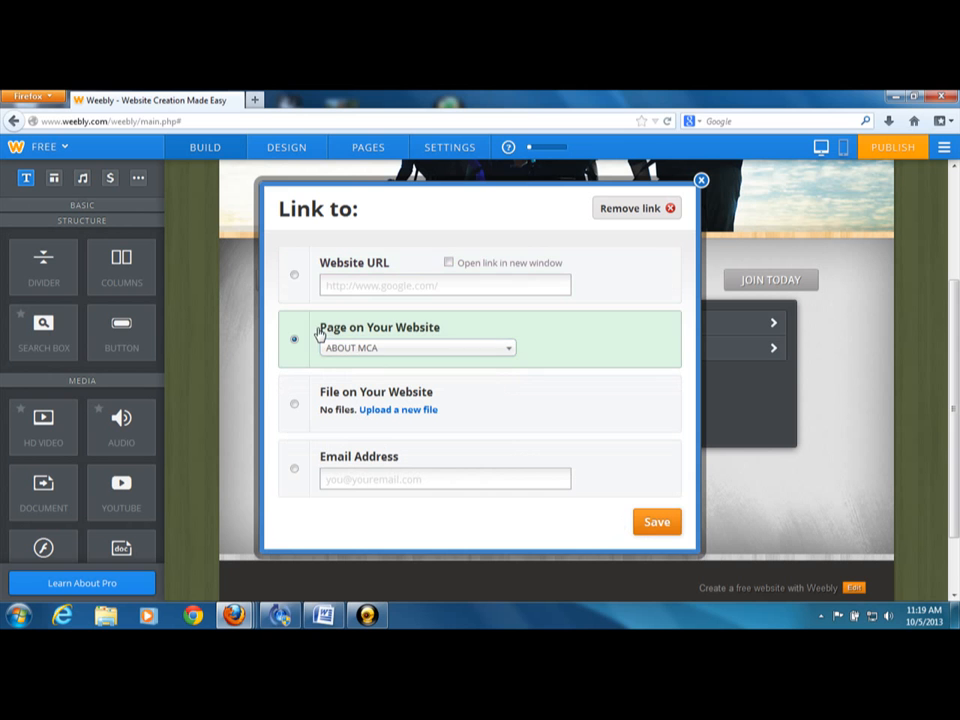
pyautogui.click(640, 521)
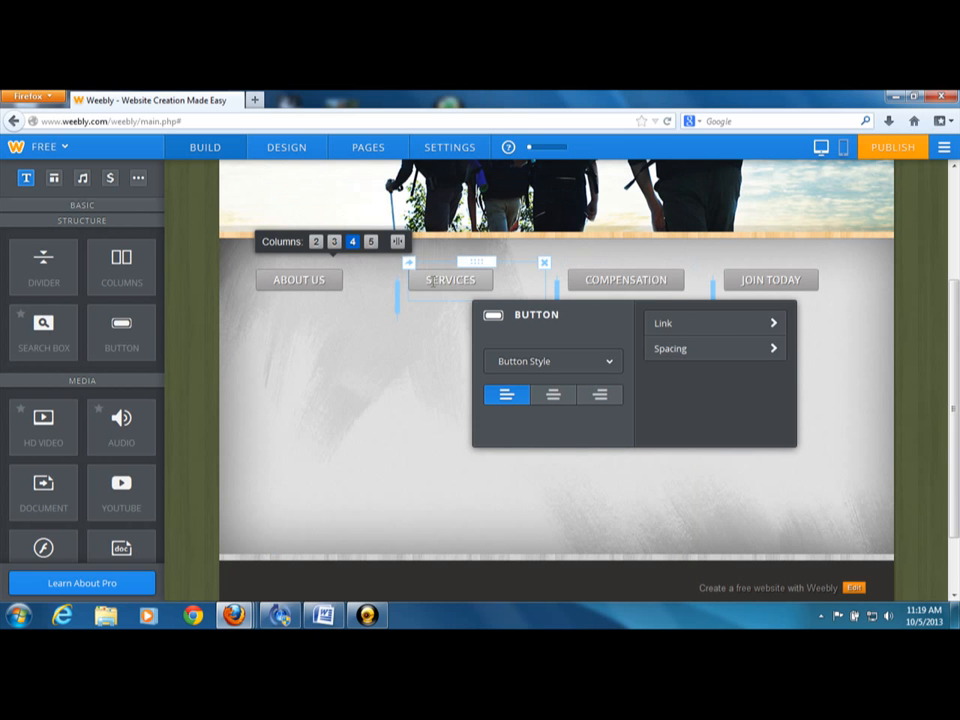
# Link the SERVICES button to the website's "mca presentation" page and save the link
pyautogui.click(299, 280)
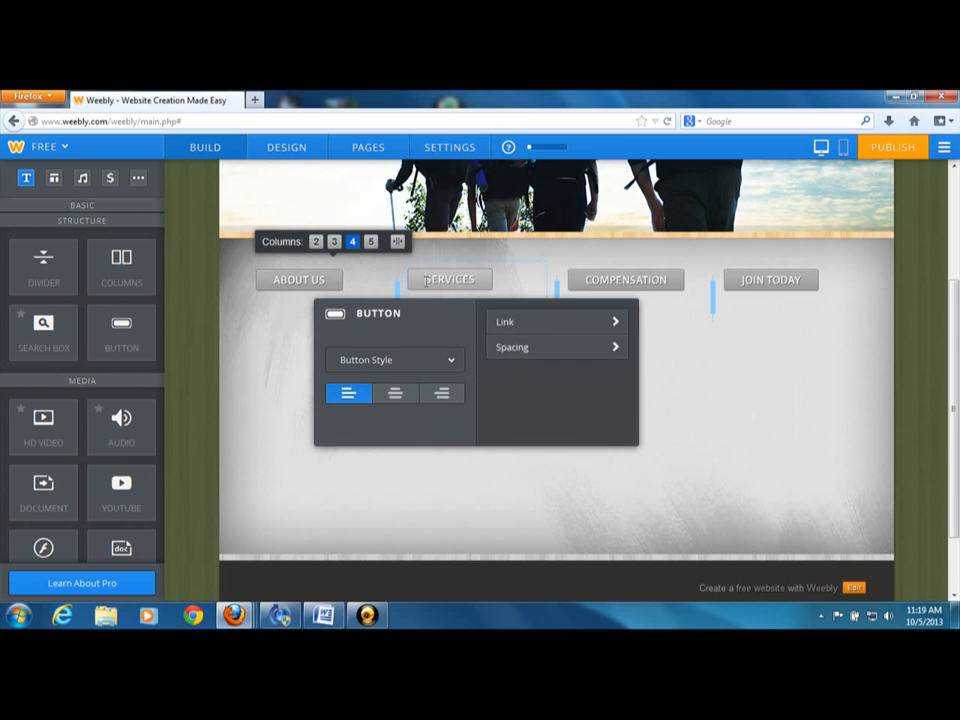
pyautogui.click(499, 327)
pyautogui.click(413, 350)
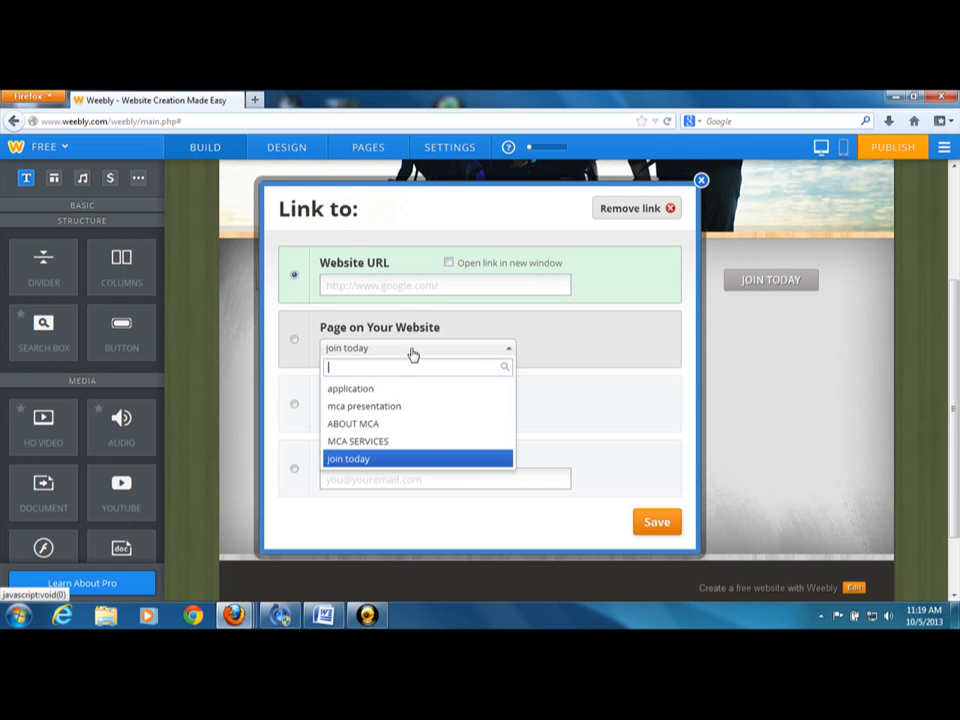
pyautogui.click(386, 408)
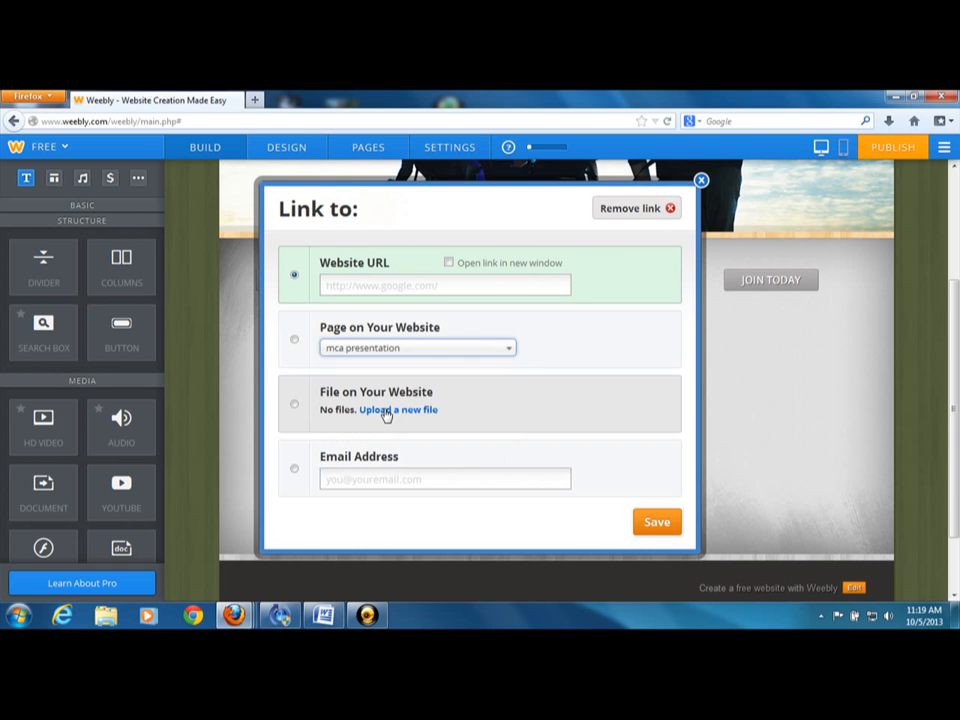
pyautogui.click(659, 531)
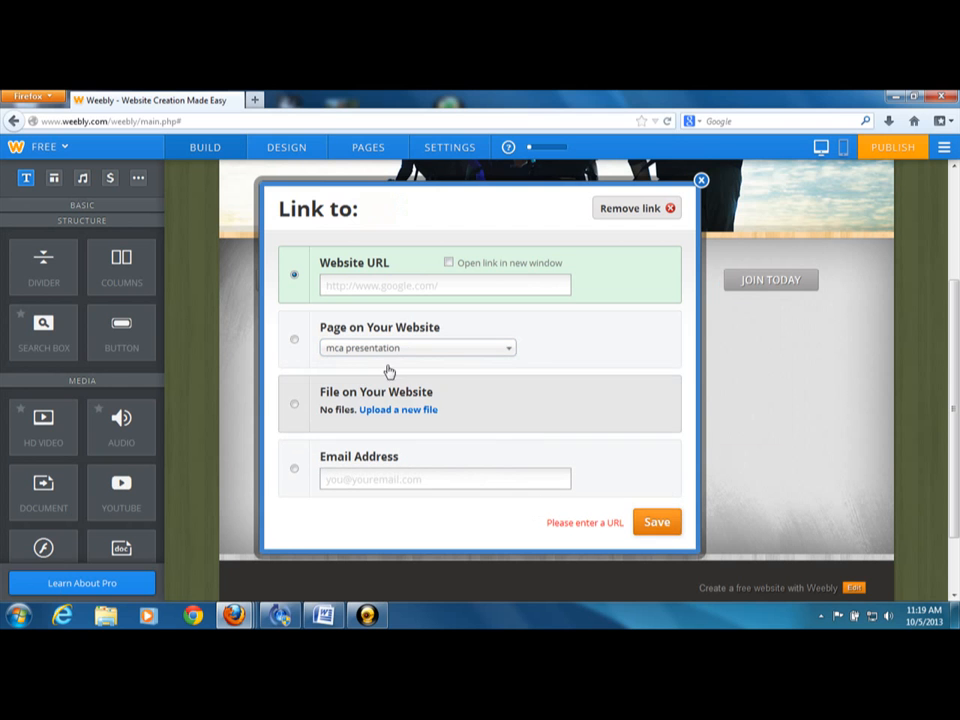
pyautogui.click(315, 343)
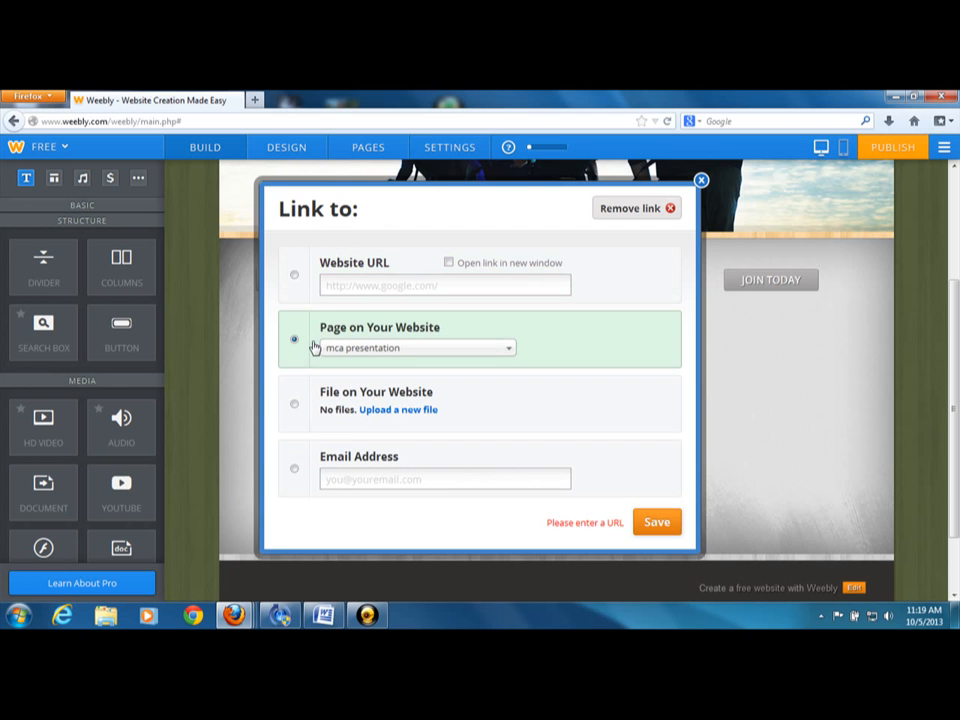
pyautogui.click(657, 522)
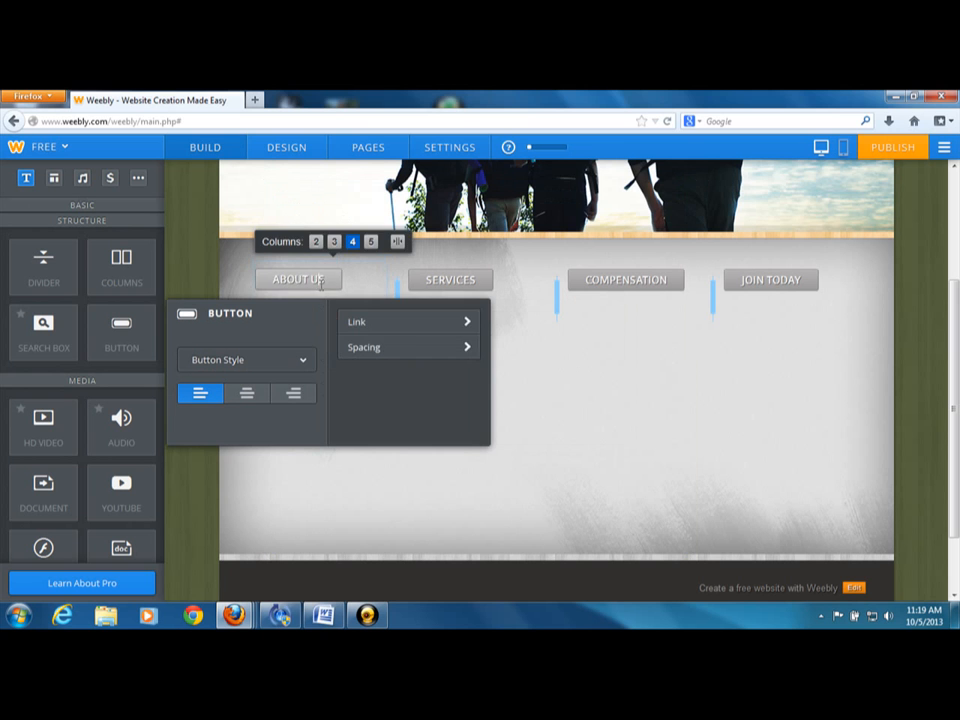
# Link the ABOUT US button to the website's "ABOUT MCA" page, save the link and close the button's settings
pyautogui.click(366, 323)
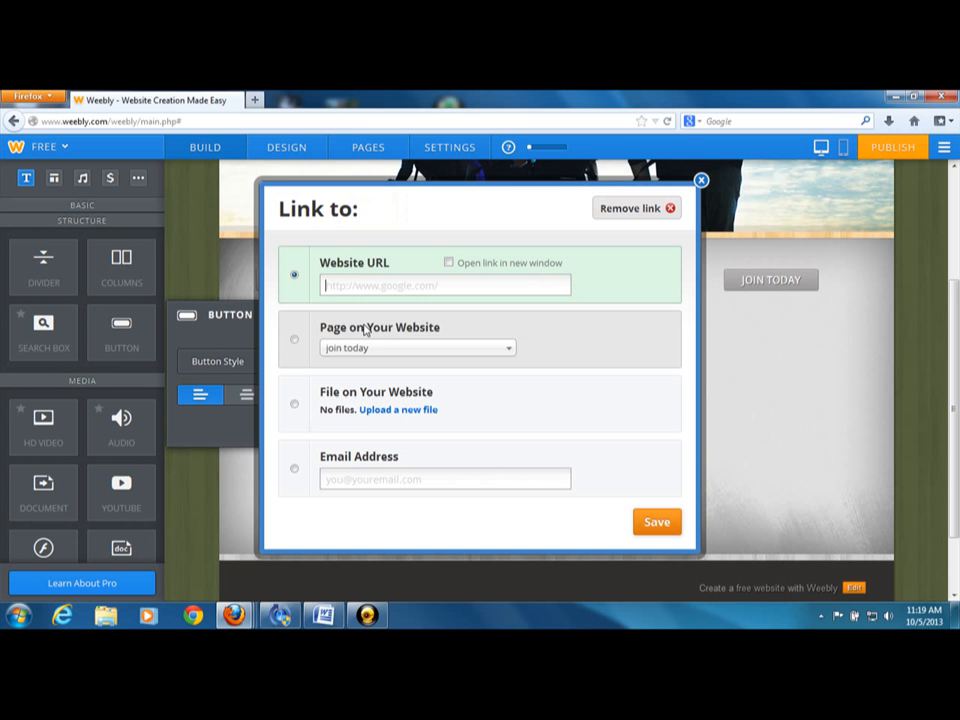
pyautogui.click(313, 343)
pyautogui.click(345, 347)
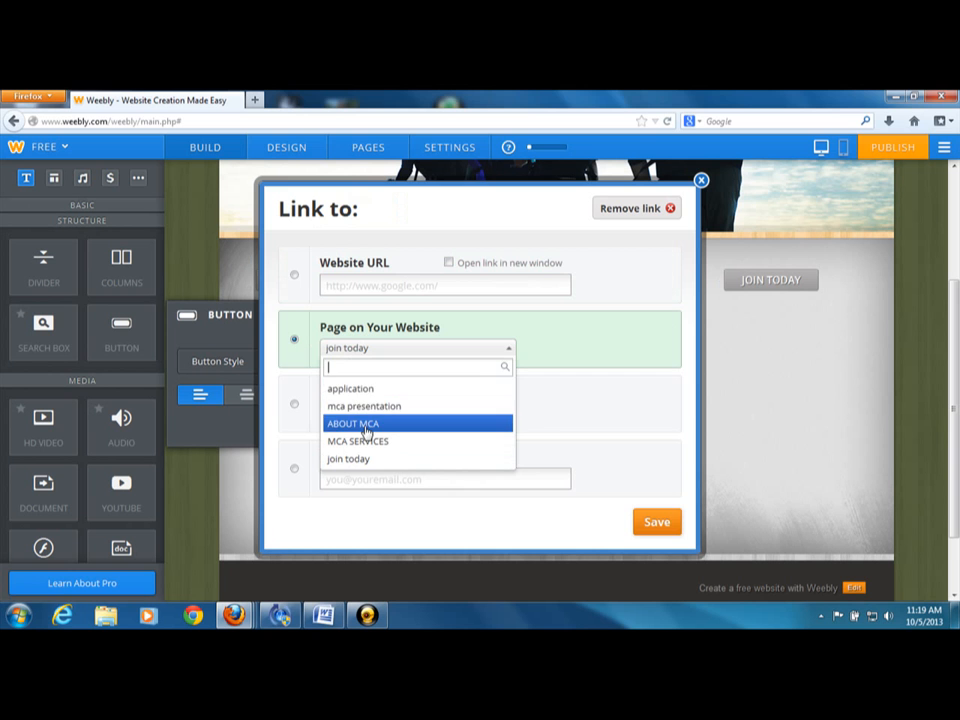
pyautogui.click(366, 426)
pyautogui.click(655, 522)
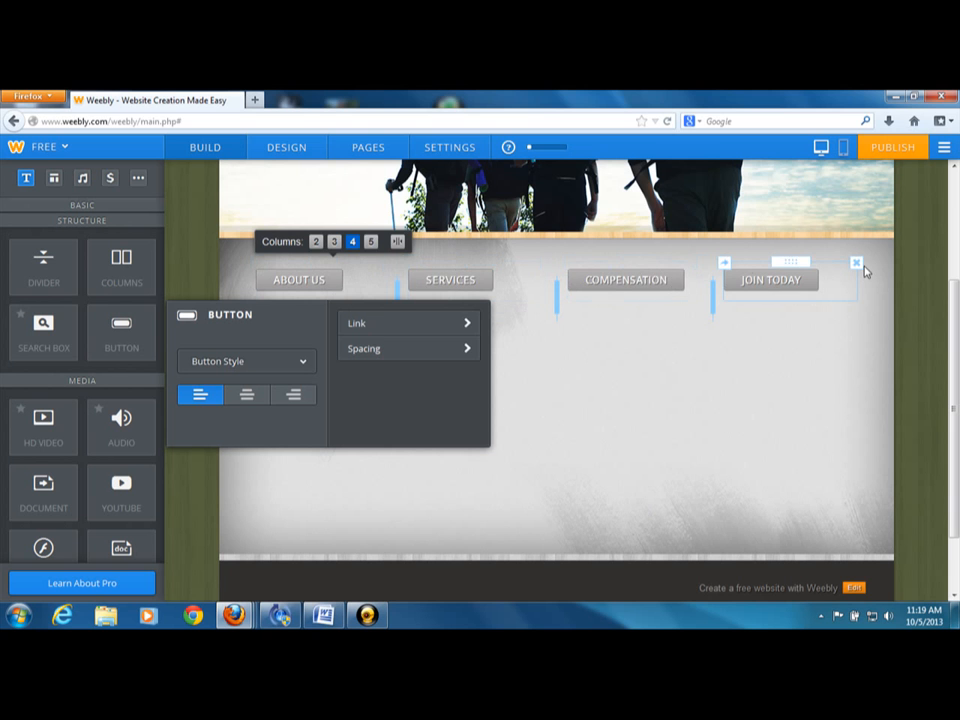
pyautogui.scroll(3, 955, 202)
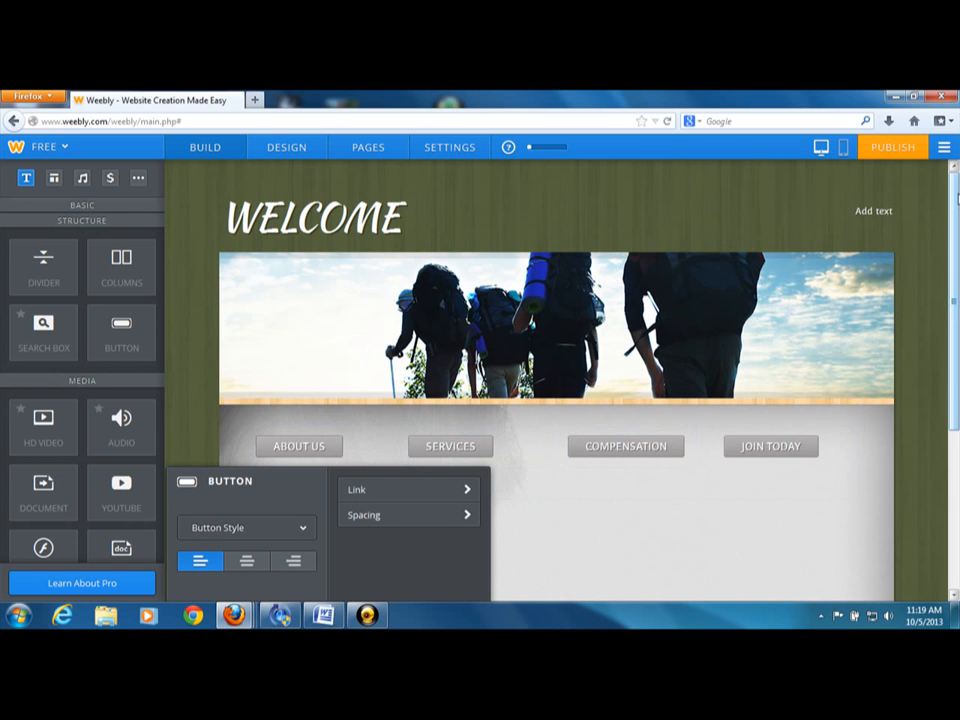
pyautogui.click(183, 292)
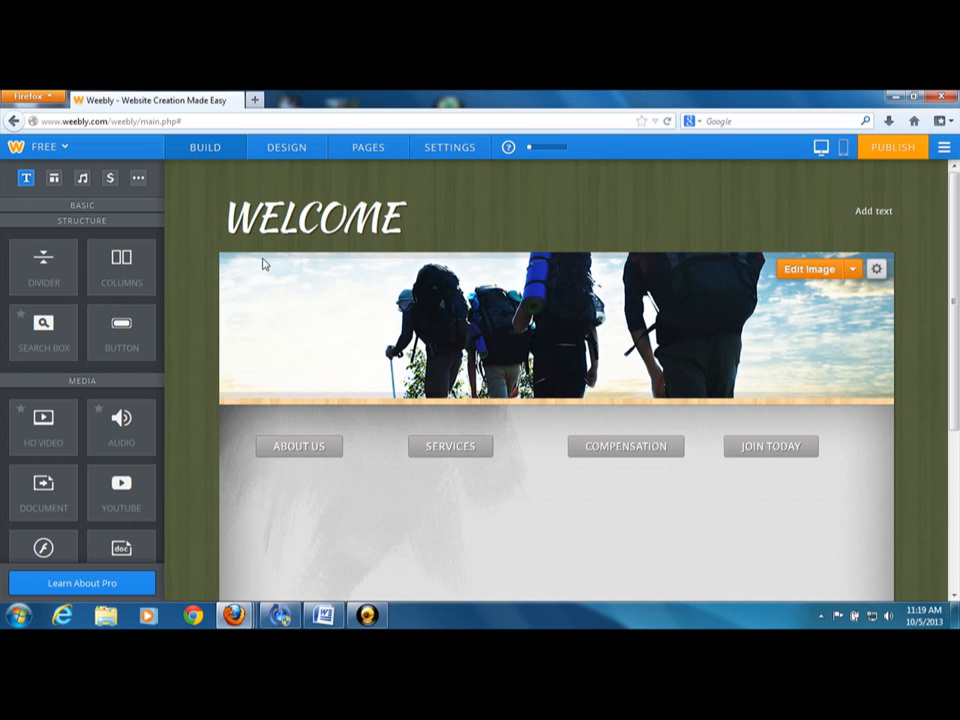
# Set the "join today" page's layout to Landing Page, then save it and open the page for editing
pyautogui.click(364, 147)
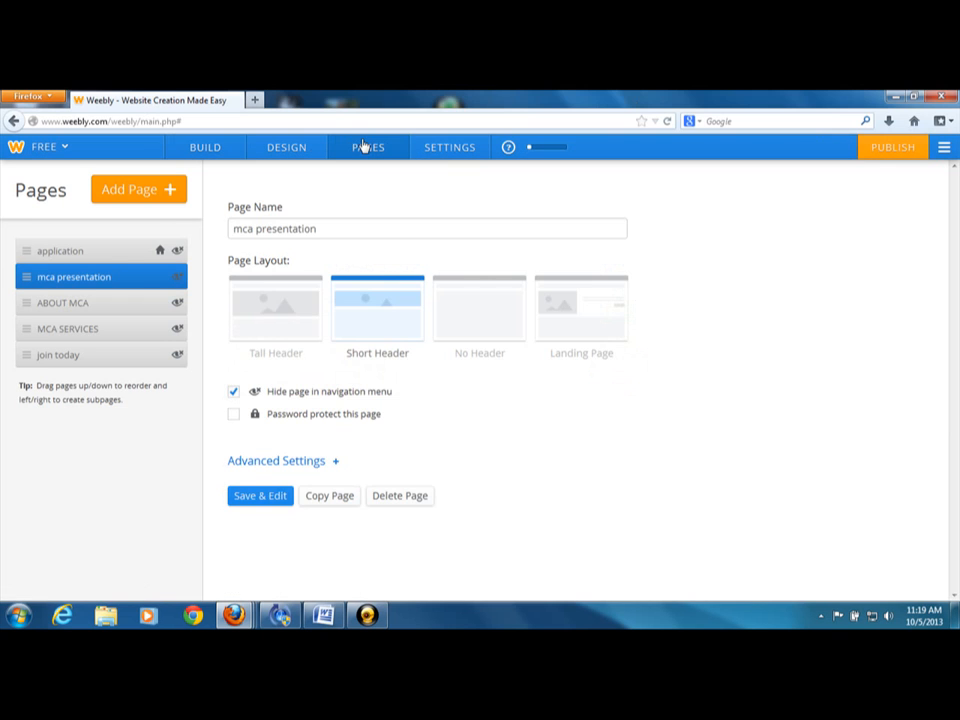
pyautogui.click(64, 360)
pyautogui.click(555, 313)
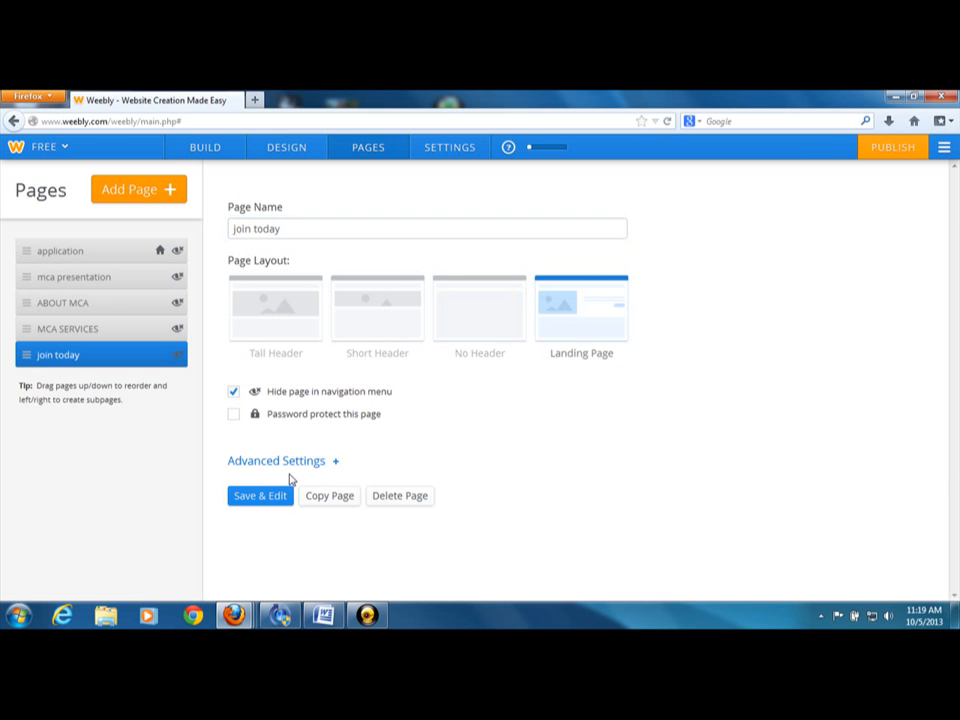
pyautogui.click(261, 496)
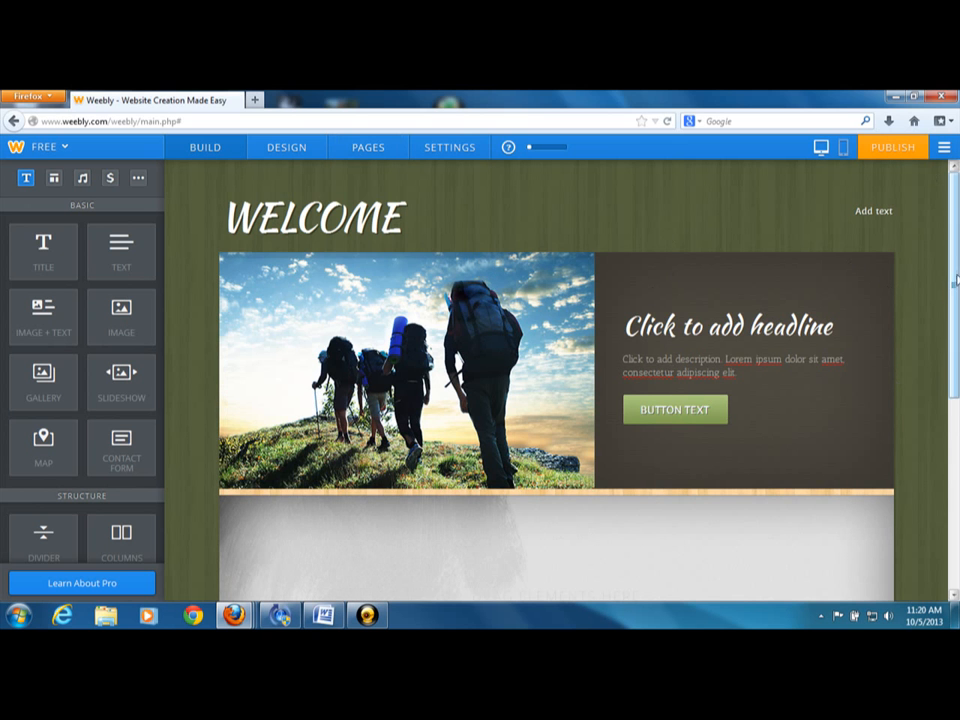
# Look at the link options of the green header button beside the image and close them without setting a link
pyautogui.moveTo(950, 296)
pyautogui.mouseDown()
pyautogui.moveTo(955, 336)
pyautogui.moveTo(953, 316)
pyautogui.mouseUp()
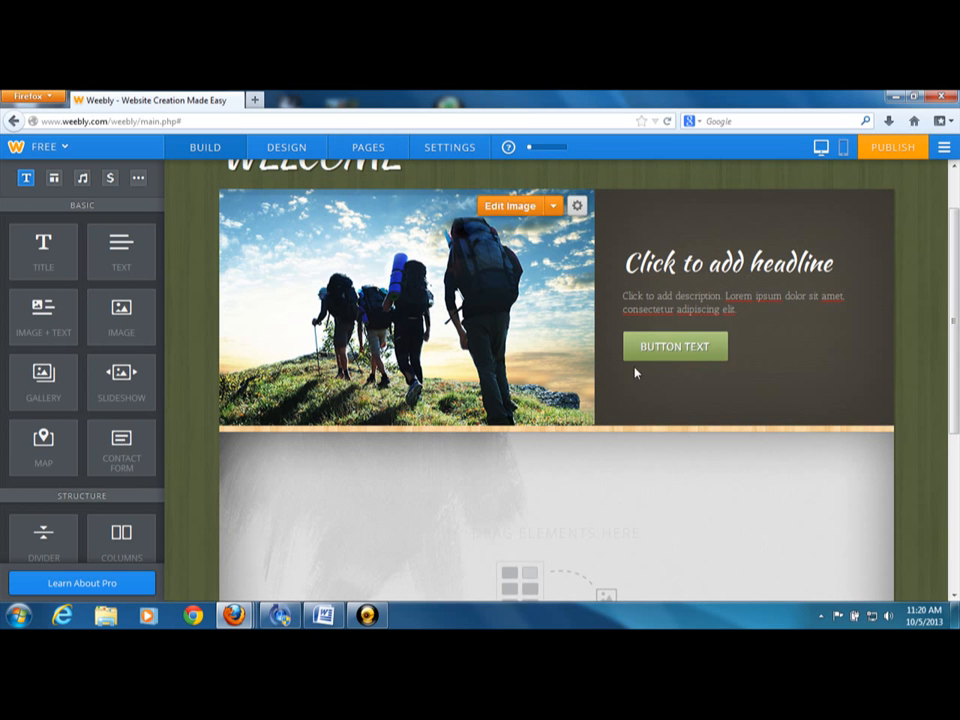
pyautogui.click(675, 346)
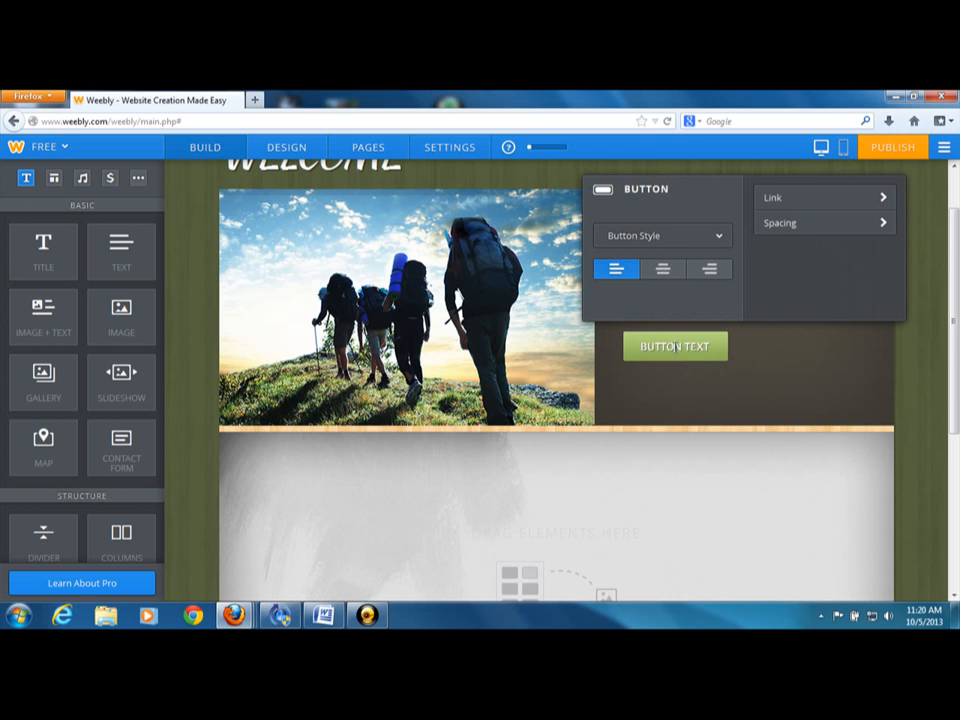
pyautogui.click(819, 197)
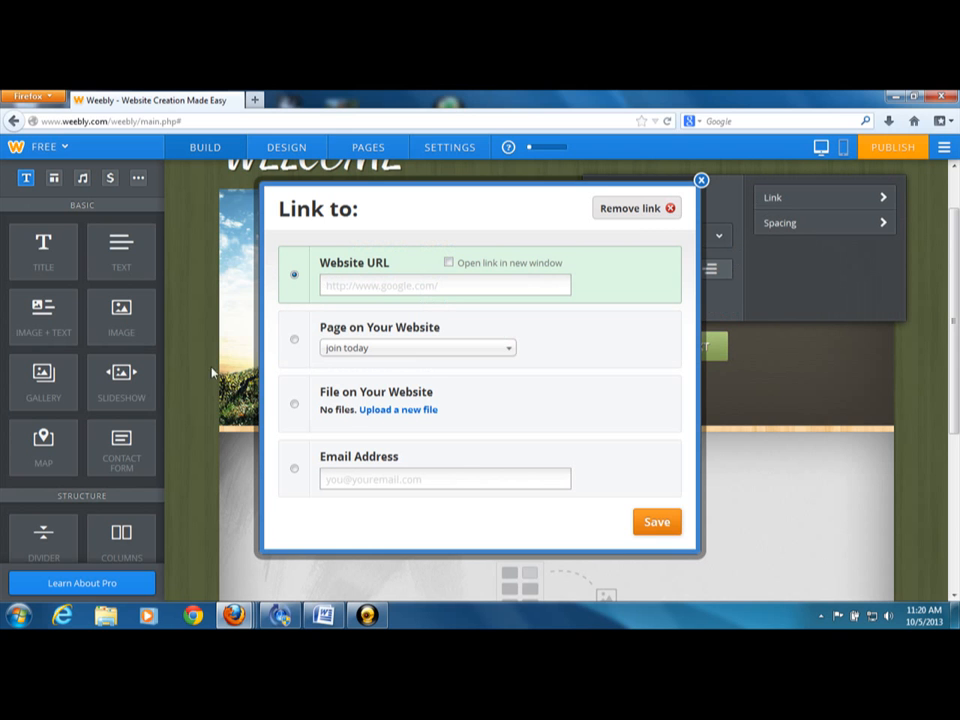
pyautogui.click(701, 181)
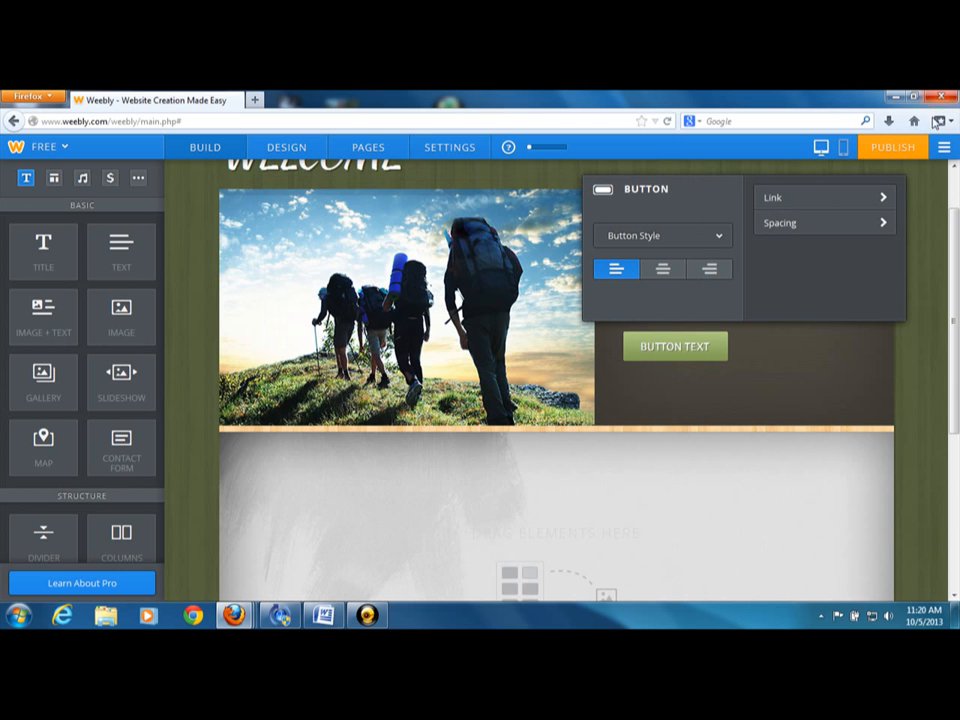
pyautogui.click(957, 193)
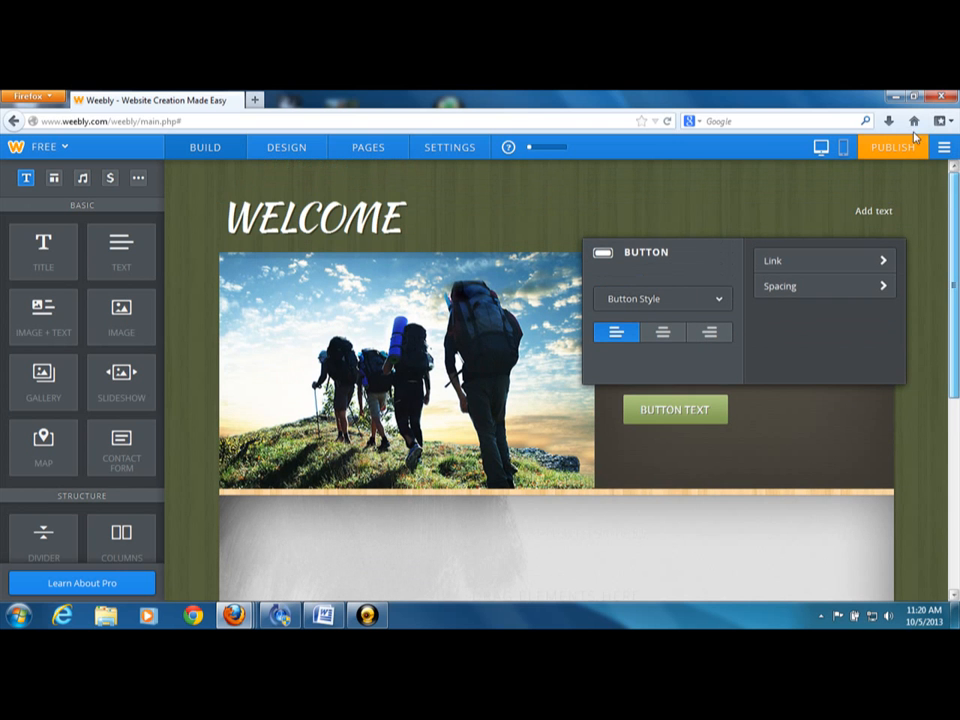
# Switch to the mobile editor, dismiss its introduction and examine how the "join today" page looks on a phone
pyautogui.click(842, 152)
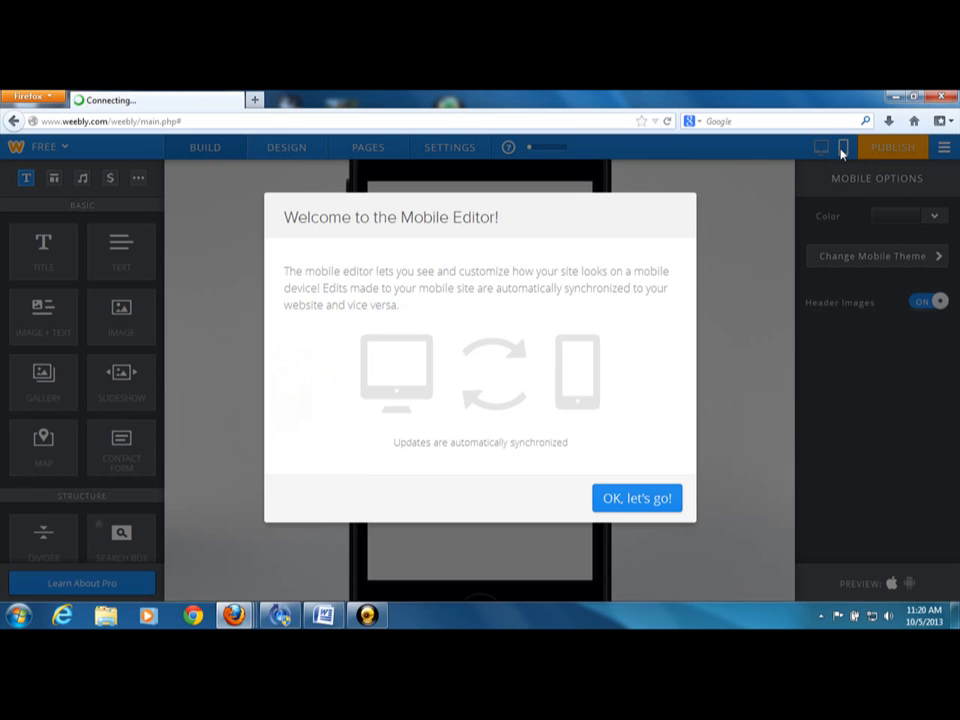
pyautogui.click(658, 499)
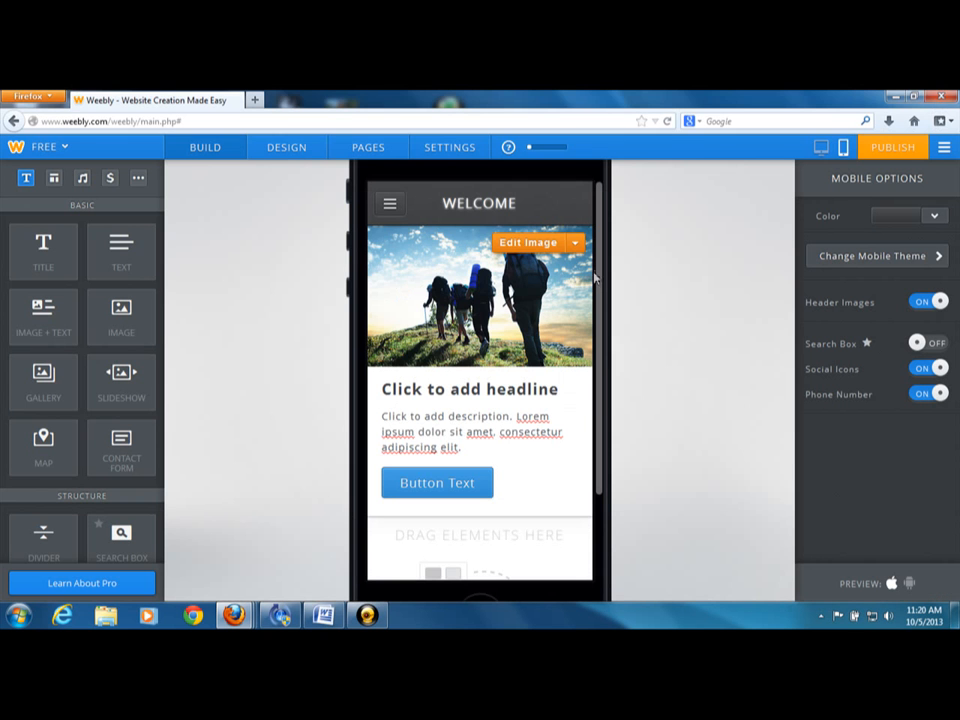
pyautogui.moveTo(588, 372); pyautogui.dragTo(603, 339)
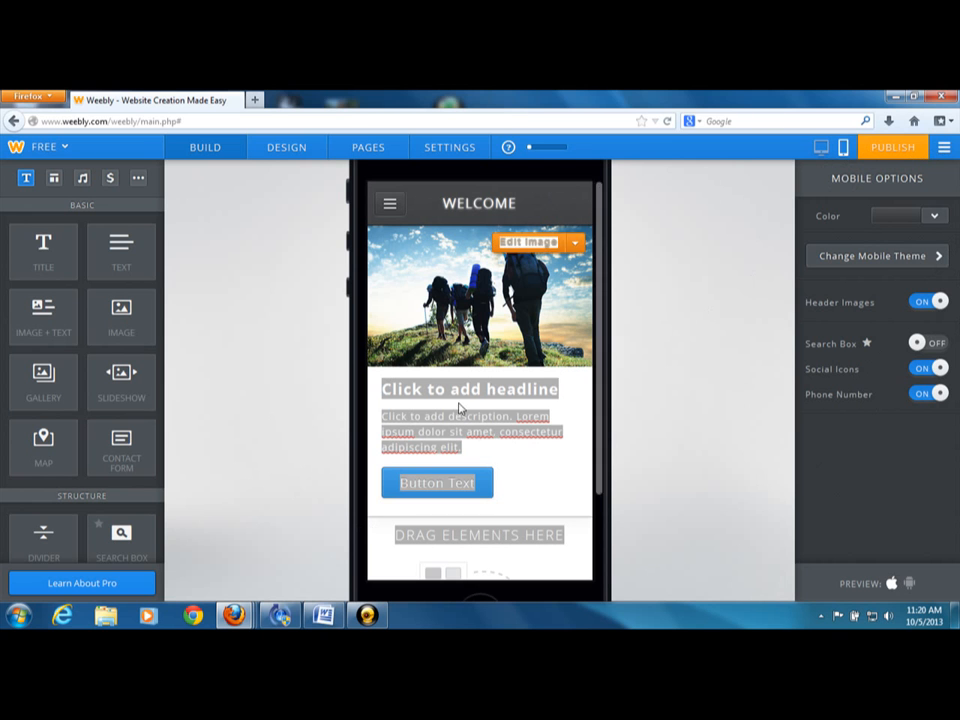
# Publish the site under the free subdomain getpaidthroughmca.weebly.com, skip the website category and close the publishing confirmation
pyautogui.click(887, 146)
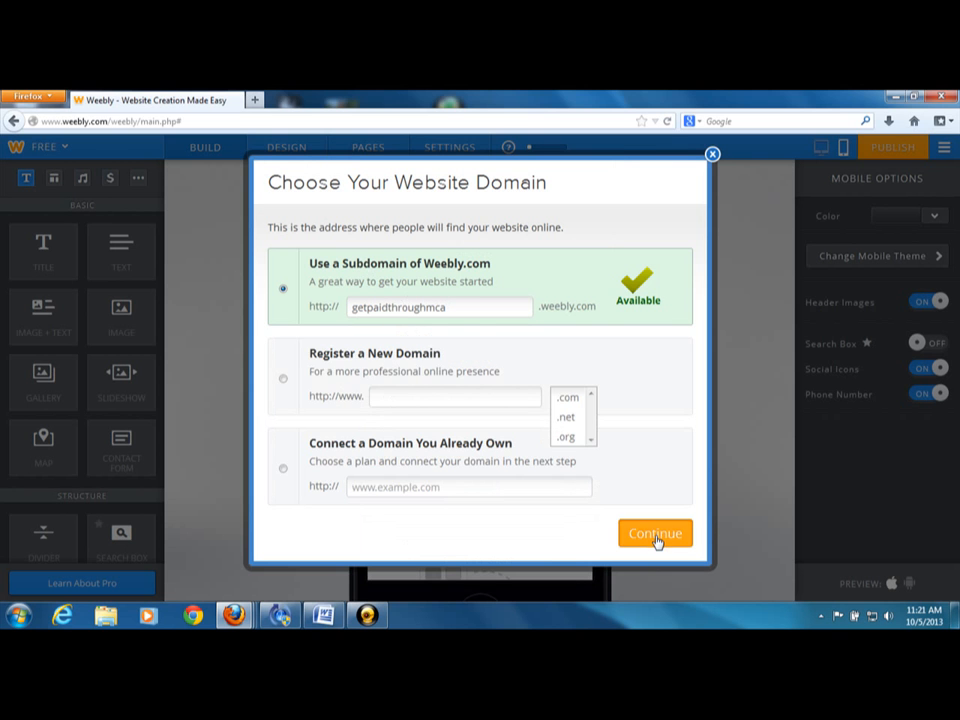
pyautogui.click(655, 537)
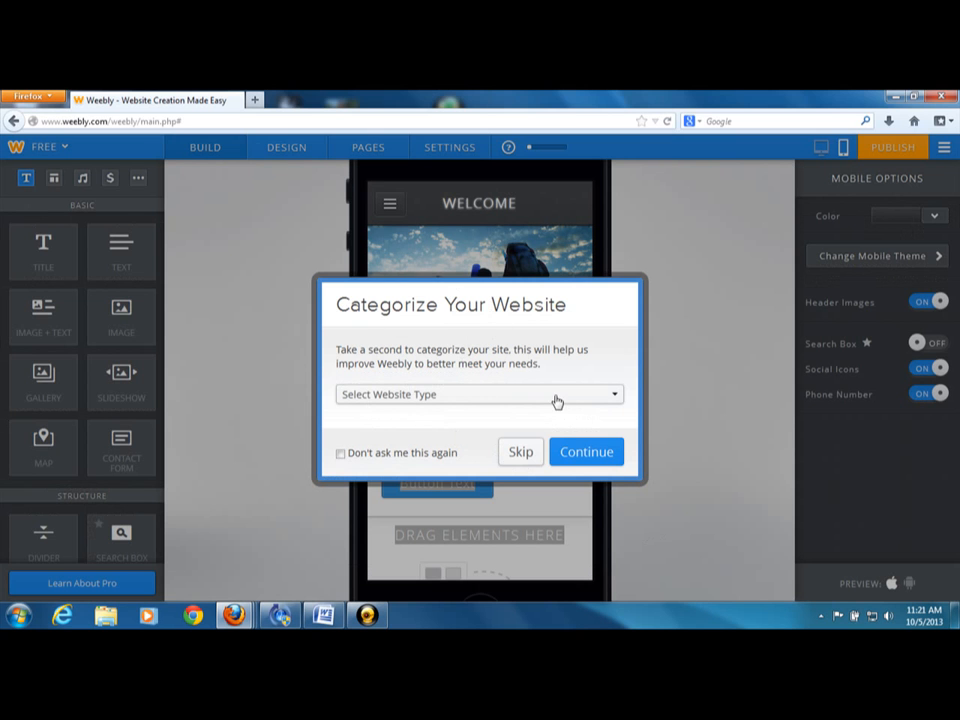
pyautogui.click(519, 453)
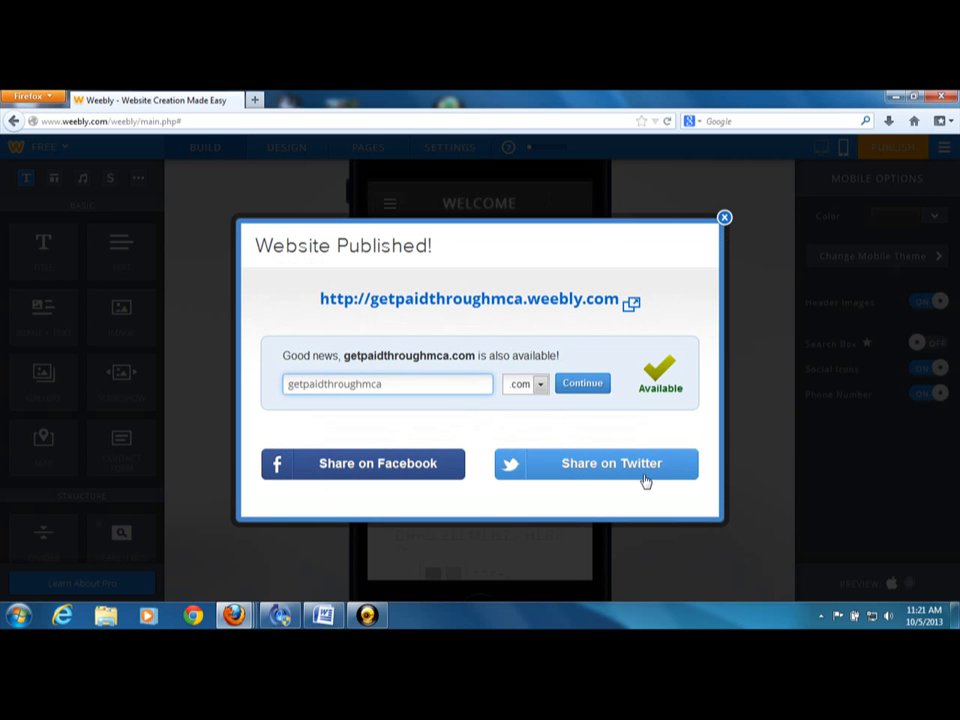
pyautogui.click(724, 218)
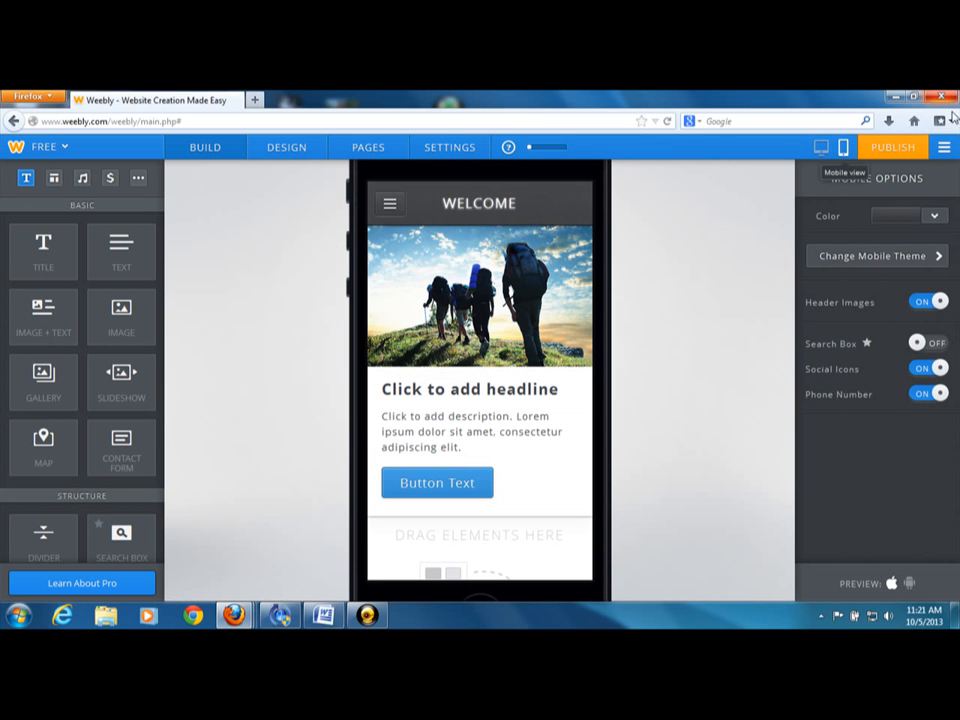
# Go to the list of sites and permanently delete the WELCOME site at getpaidthroughmca.weebly.com
pyautogui.click(942, 148)
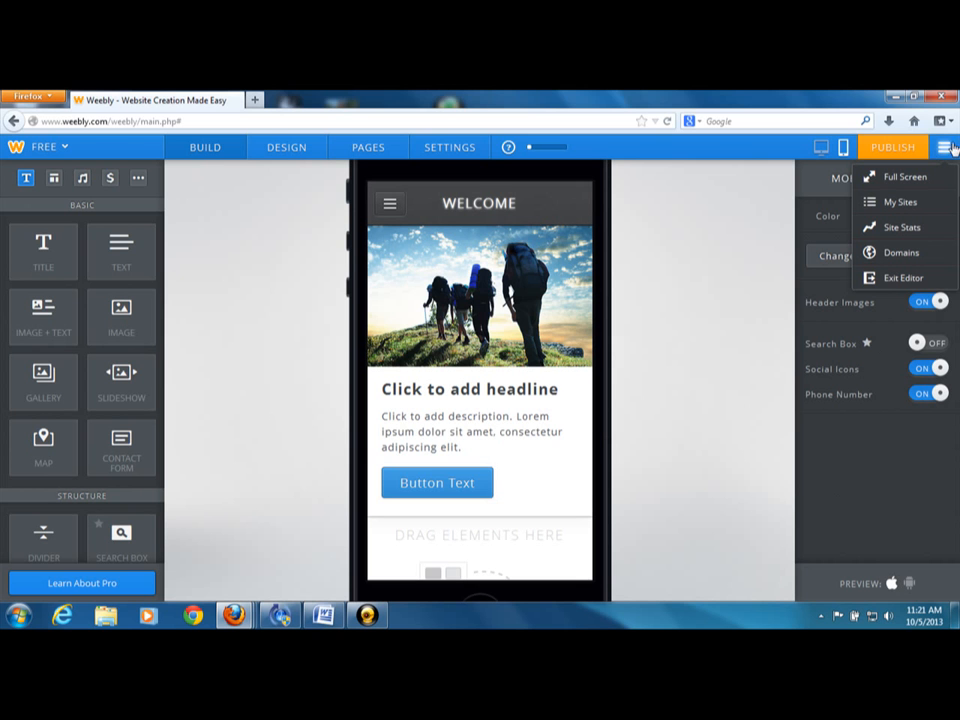
pyautogui.click(884, 202)
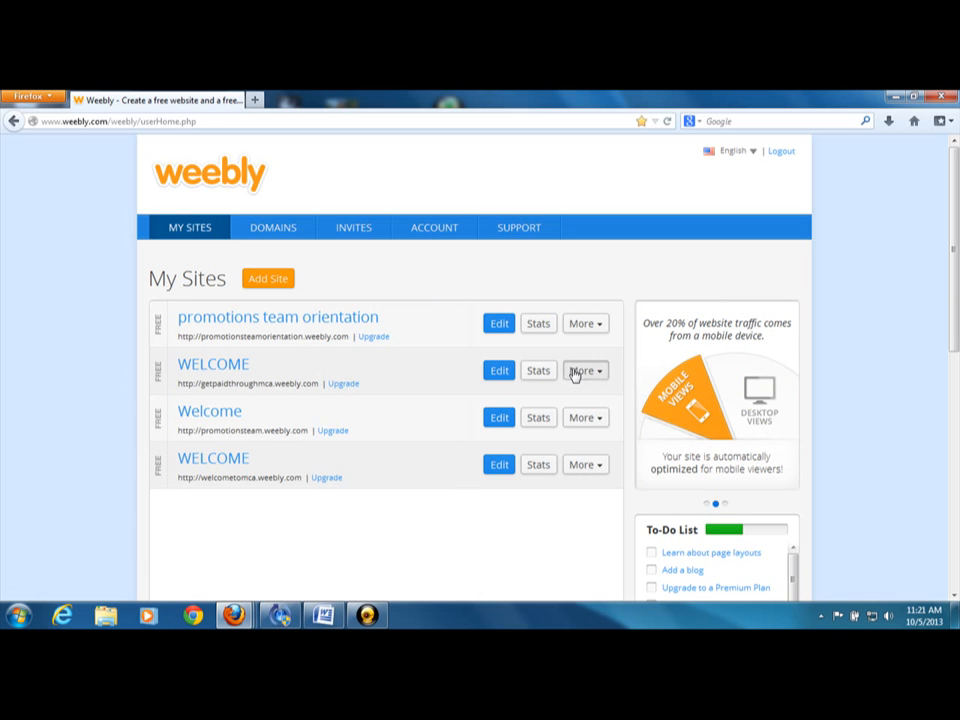
pyautogui.click(578, 371)
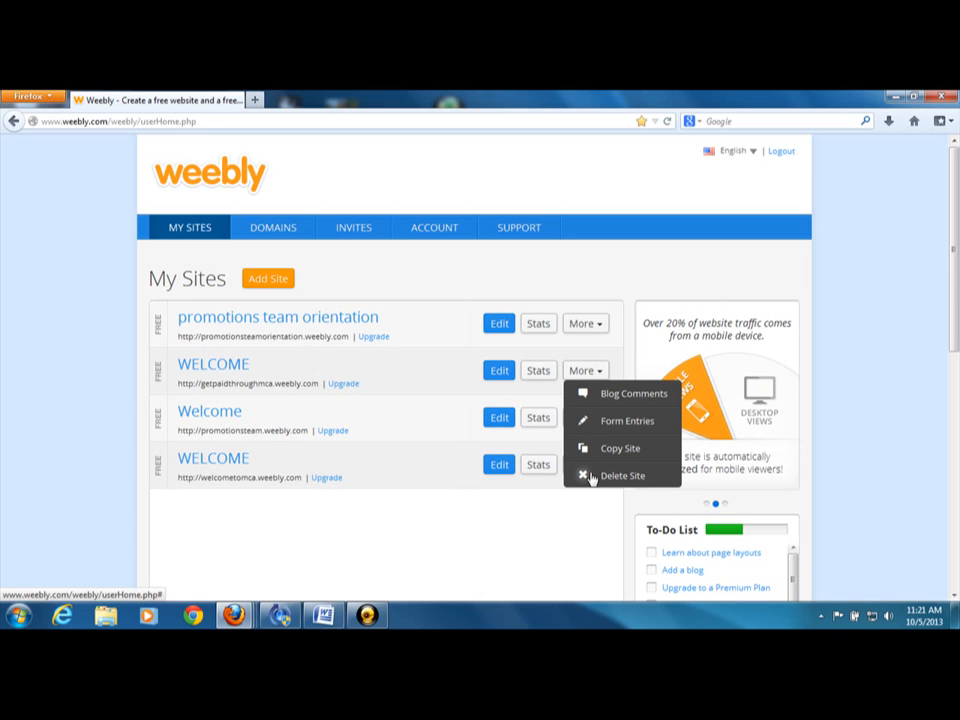
pyautogui.click(591, 476)
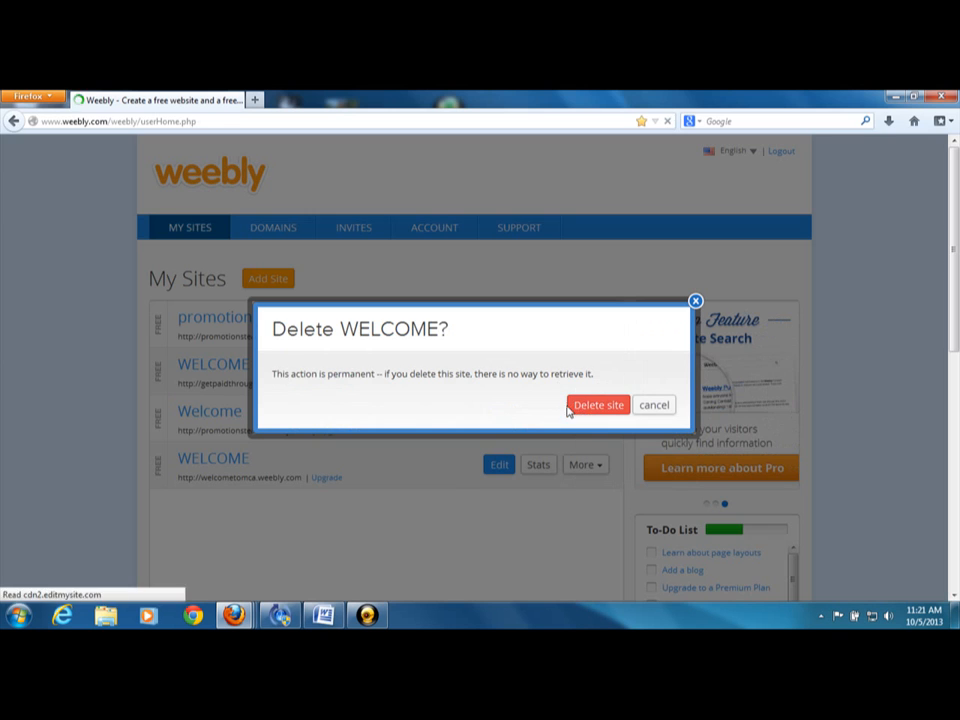
pyautogui.click(590, 405)
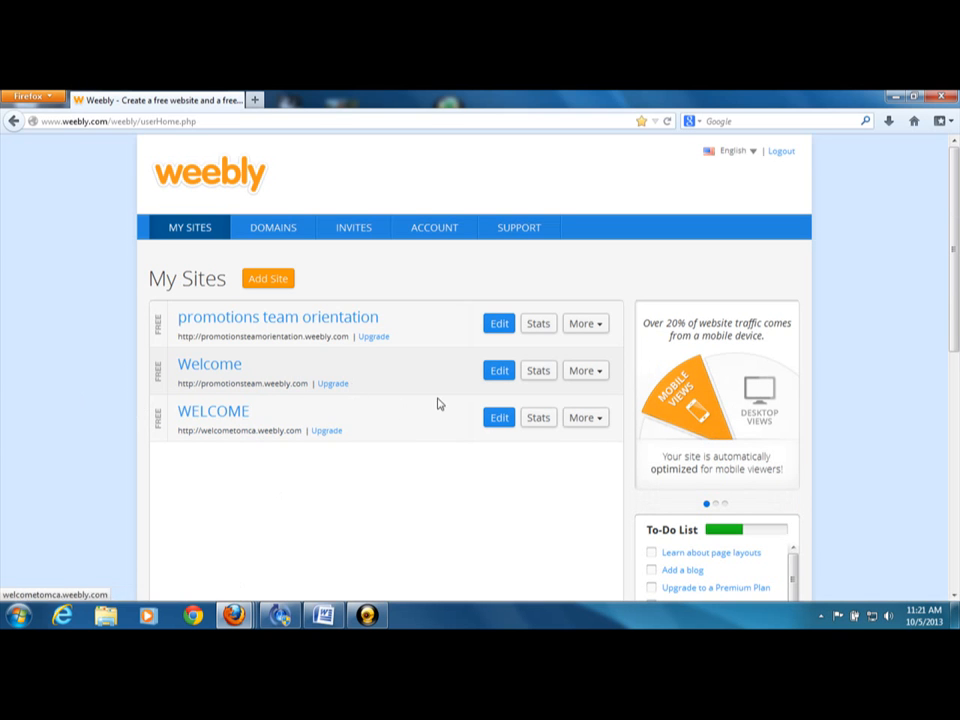
# Open the welcometomca.weebly.com site in the editor and examine its home page, including the hiring image and the APPLY NOW form
pyautogui.click(496, 418)
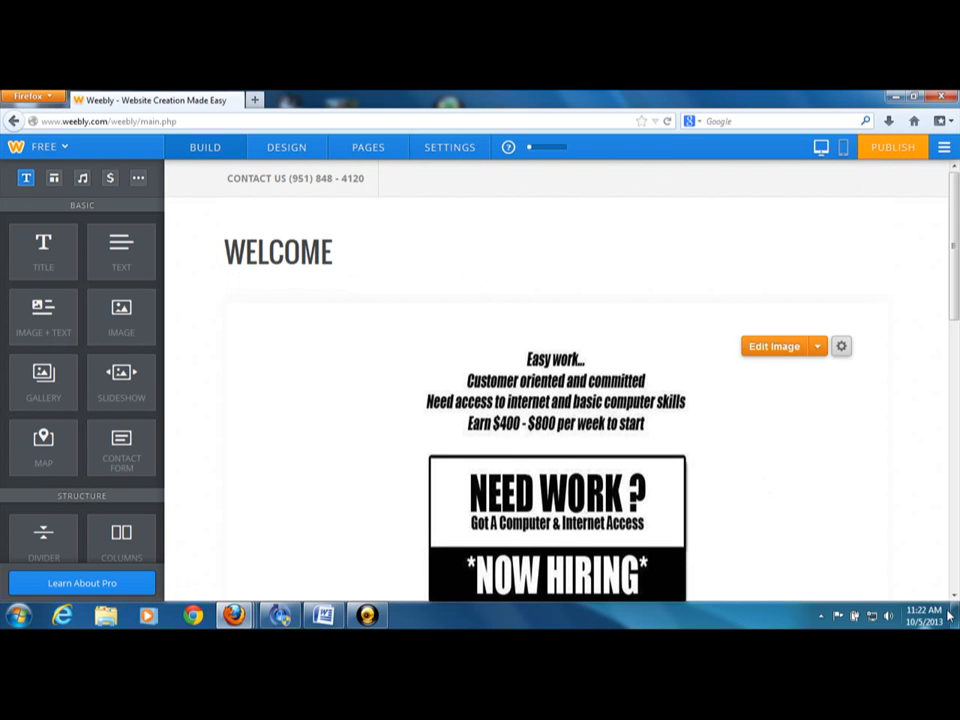
pyautogui.scroll(-5, 955, 598)
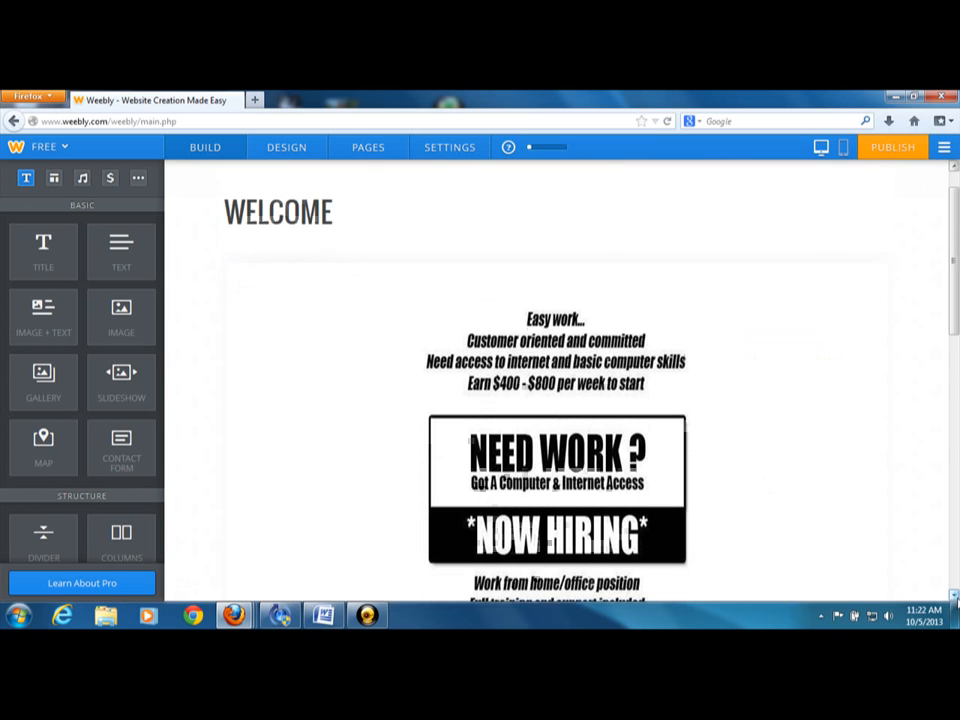
pyautogui.scroll(-3, 955, 598)
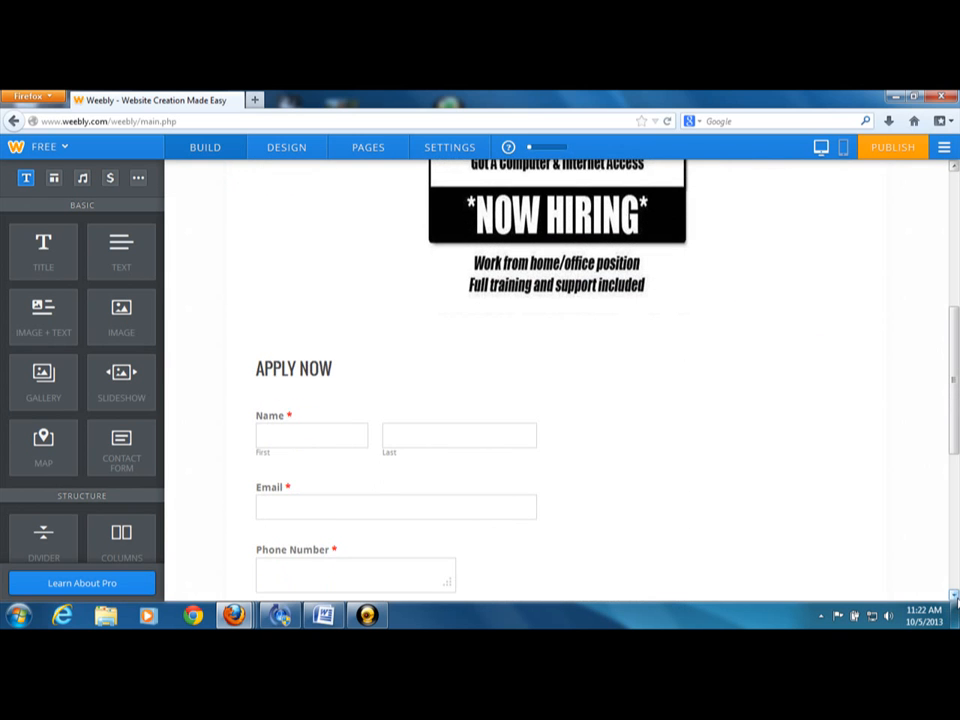
pyautogui.scroll(-5, 955, 598)
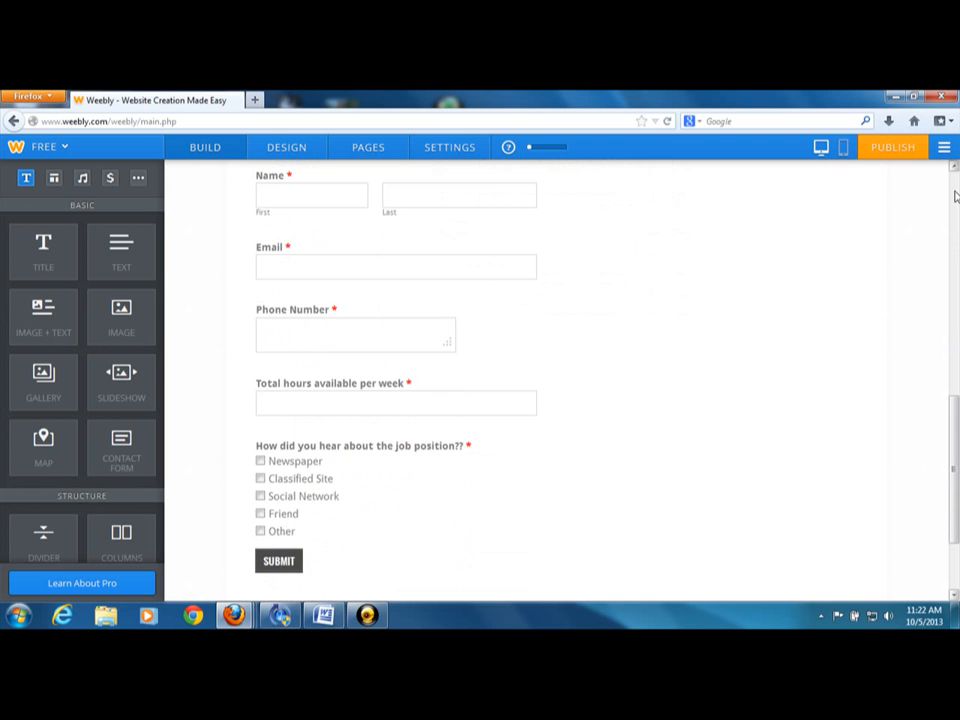
pyautogui.scroll(10, 955, 197)
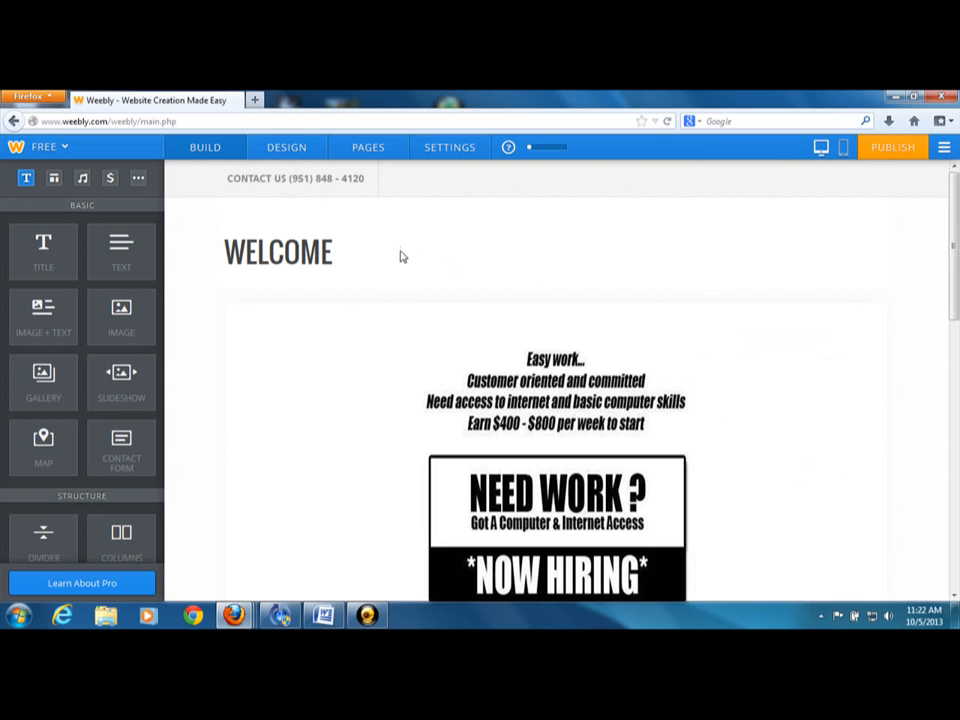
pyautogui.scroll(-3, 900, 560)
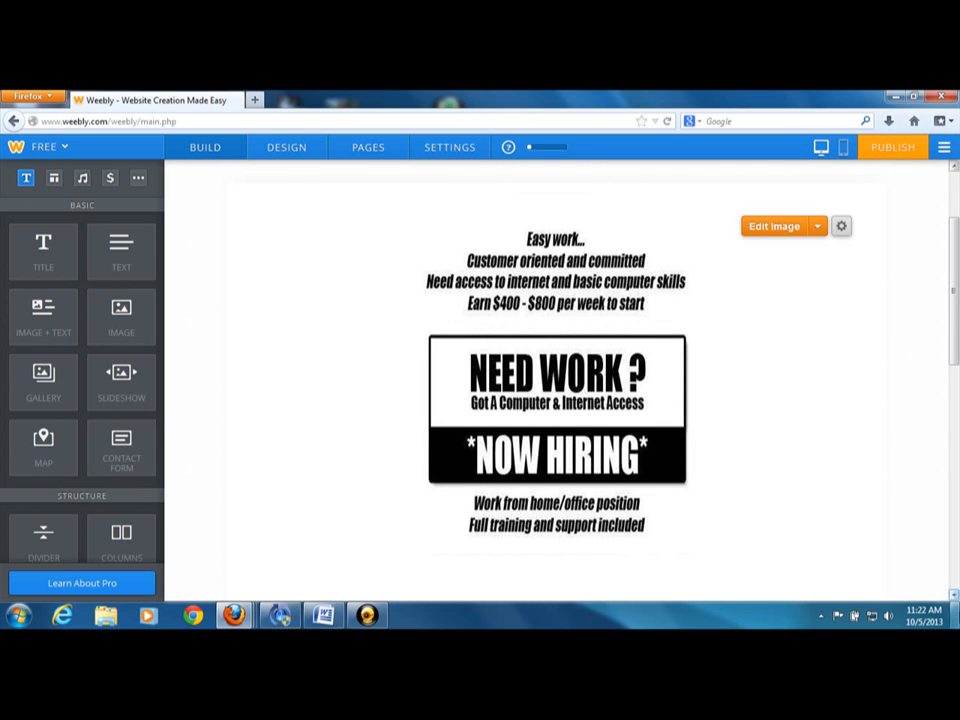
pyautogui.moveTo(954, 597); pyautogui.dragTo(954, 597)
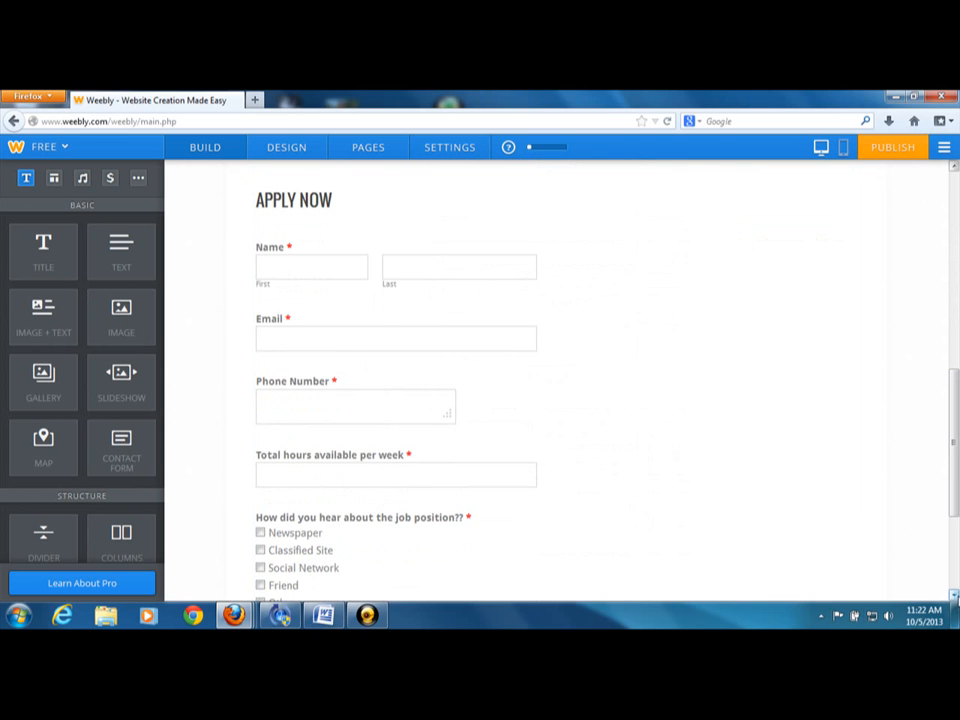
pyautogui.click(955, 597)
pyautogui.click(955, 597)
pyautogui.click(955, 597)
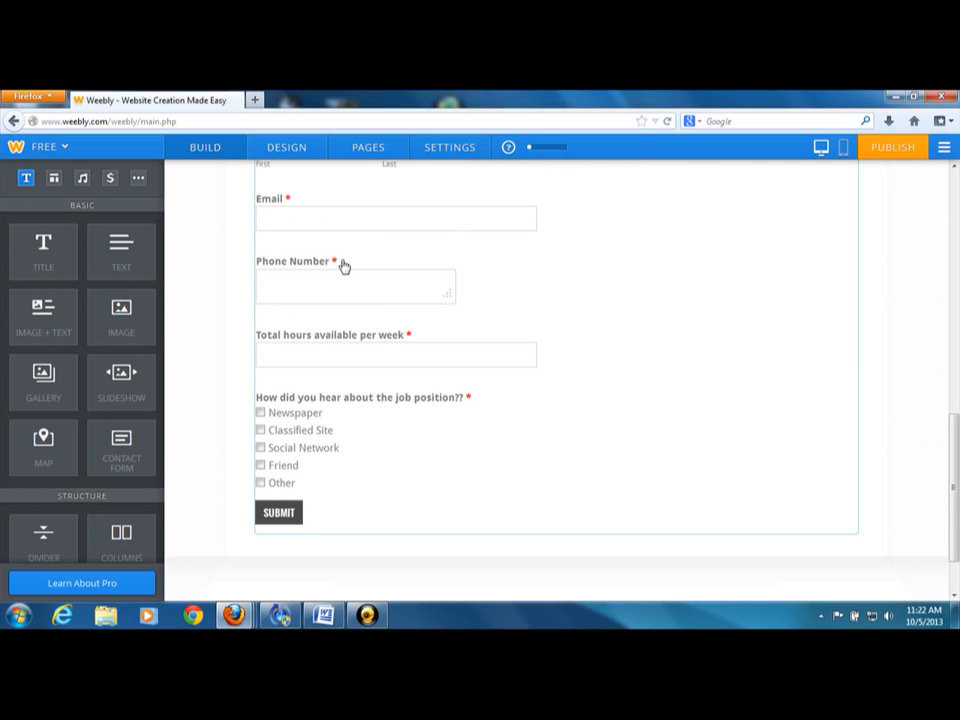
# Open the MCA PRESENTATION PAGE for editing and examine its logo banner, "WHAT IS MCA?" headline and presentation video
pyautogui.click(382, 150)
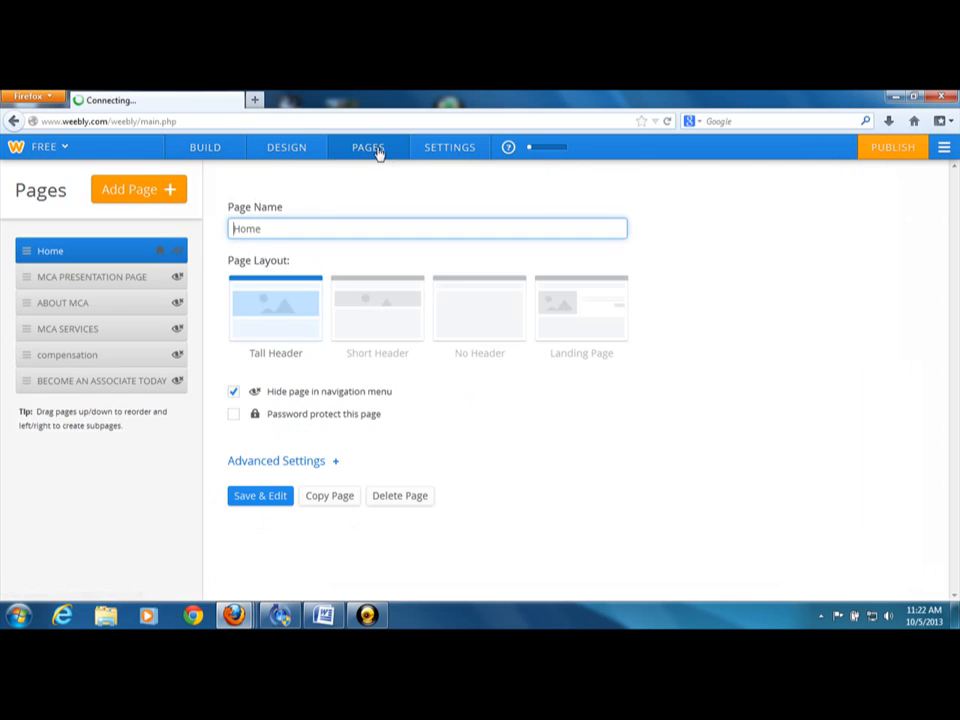
pyautogui.click(116, 285)
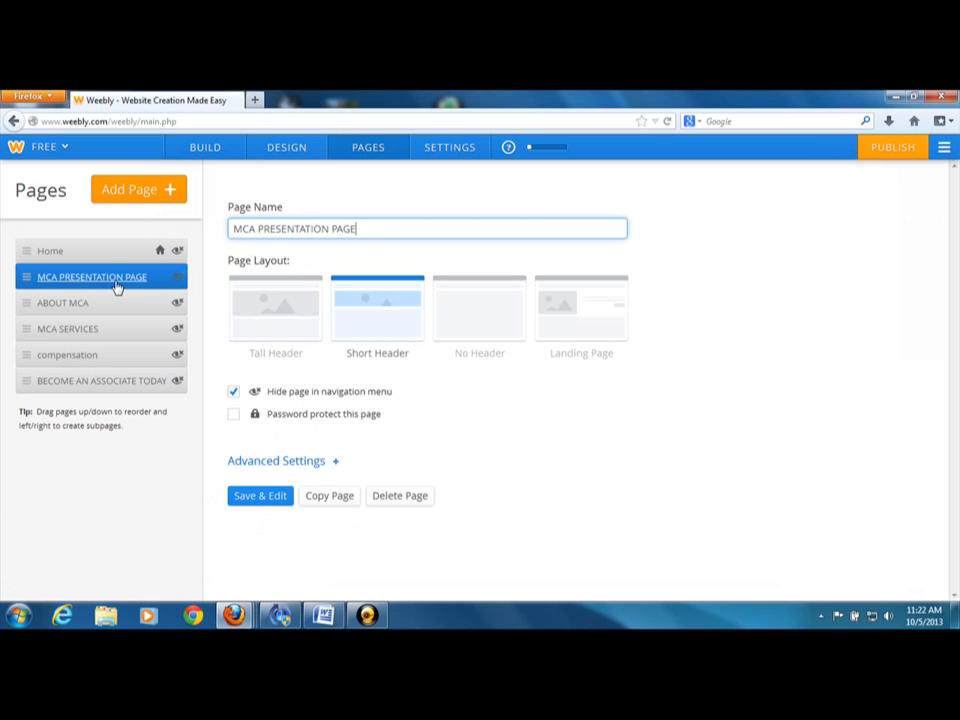
pyautogui.click(262, 496)
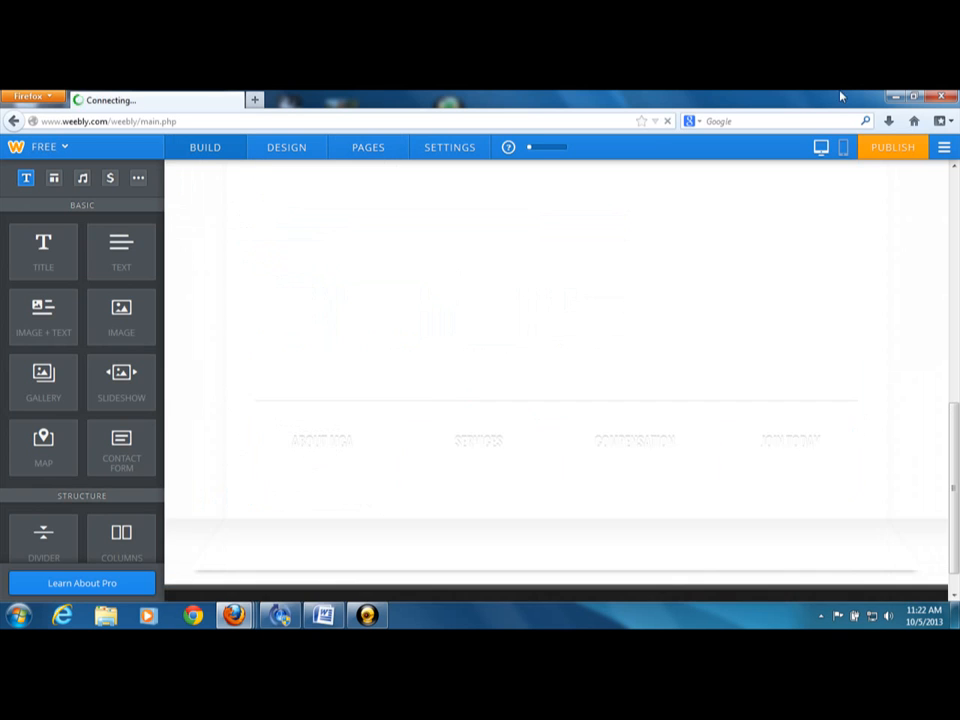
pyautogui.click(957, 210)
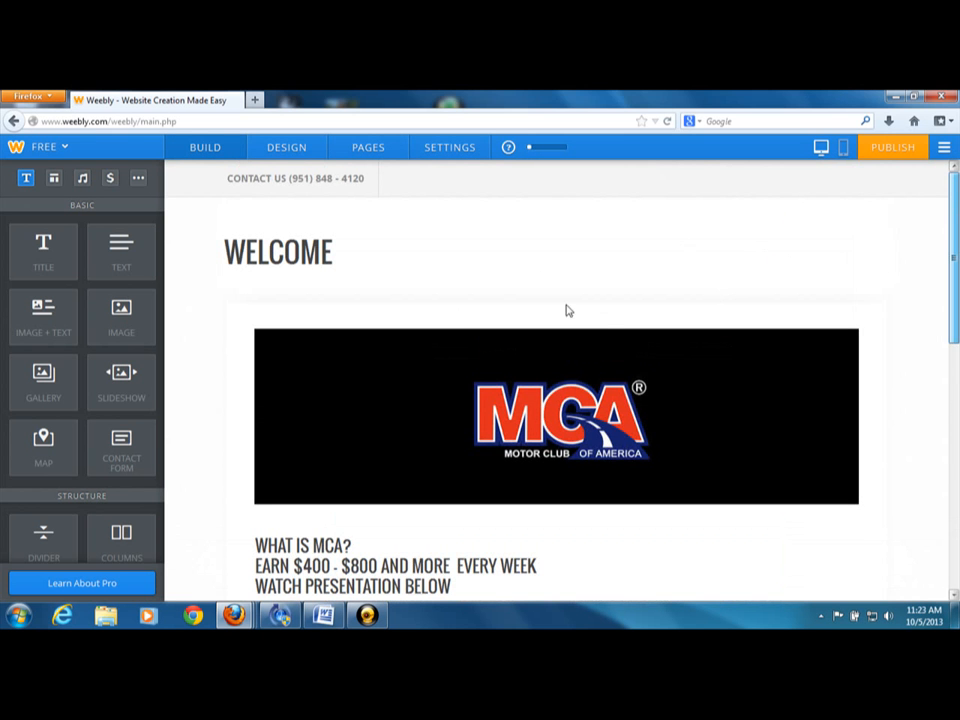
pyautogui.scroll(-10, 566, 311)
pyautogui.click(957, 200)
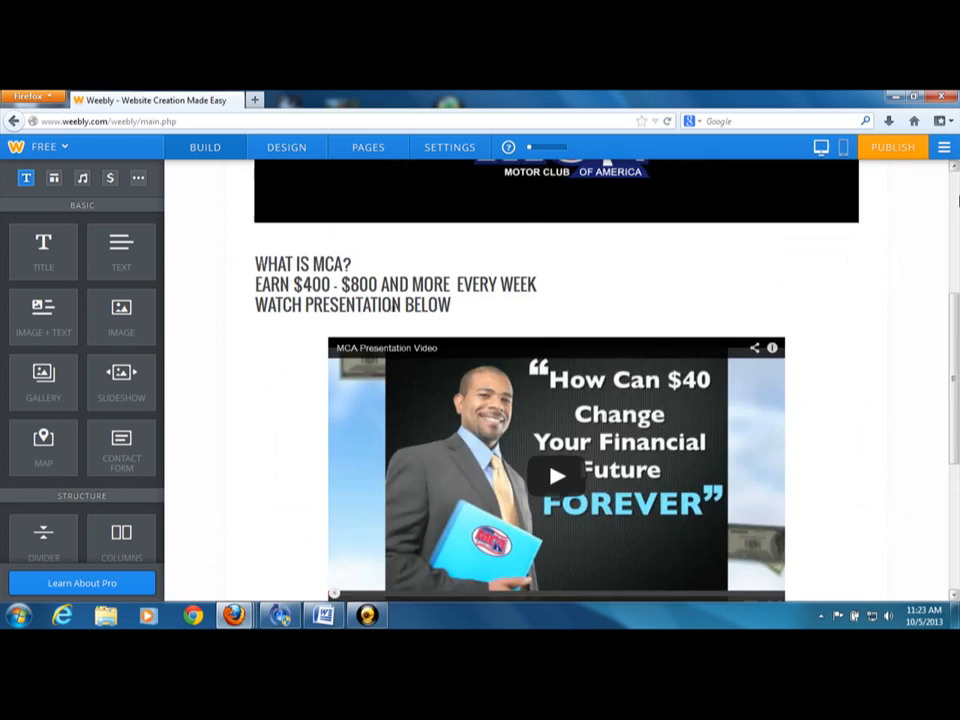
pyautogui.click(957, 200)
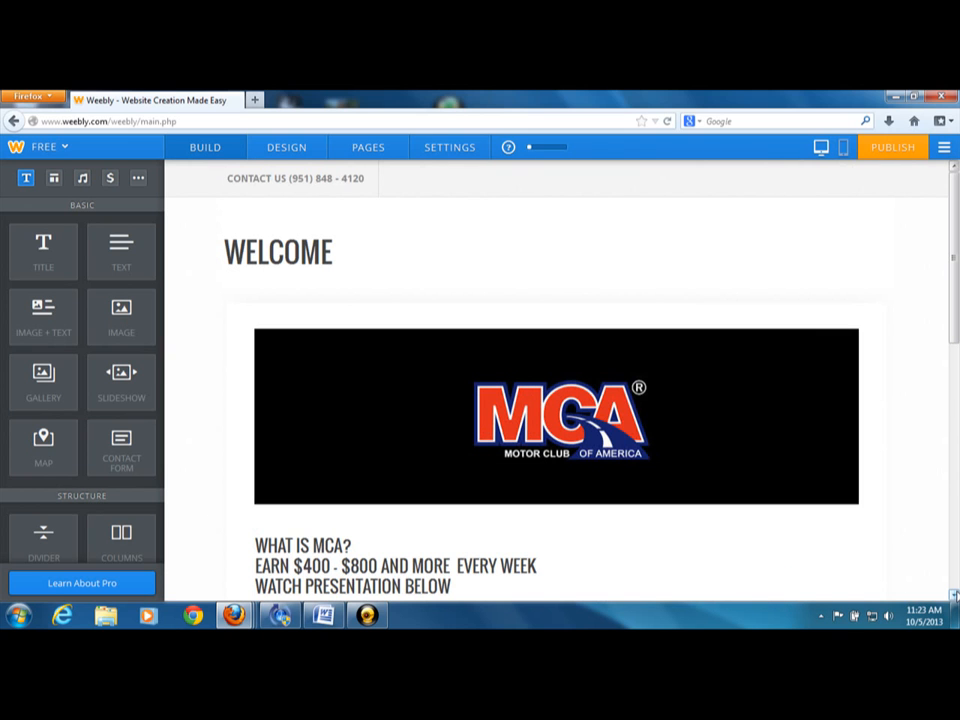
pyautogui.click(953, 594)
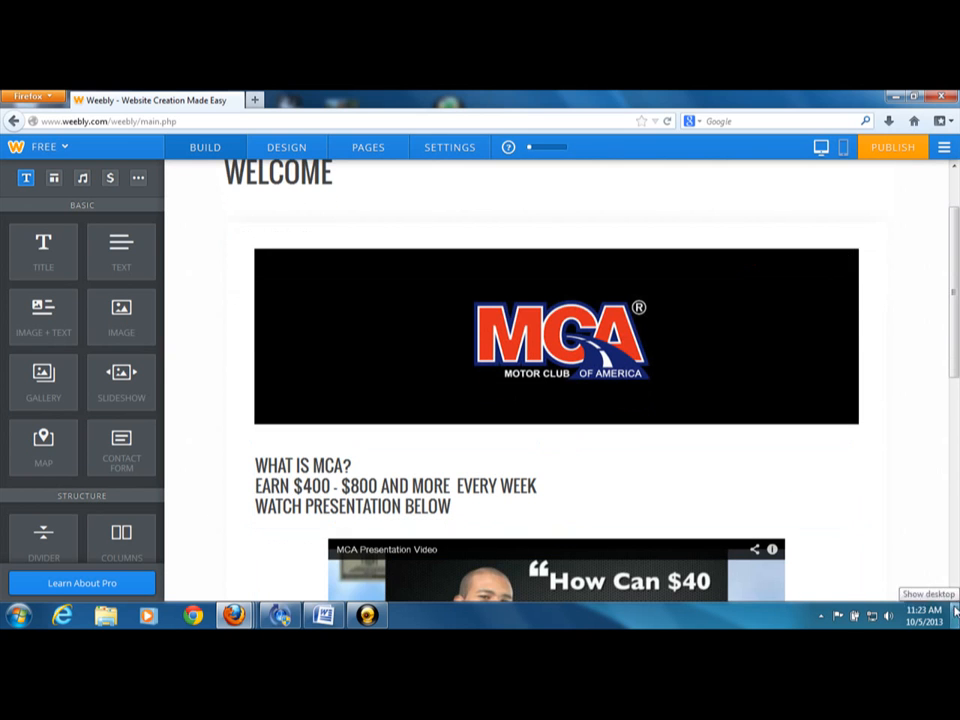
pyautogui.click(954, 595)
pyautogui.click(954, 597)
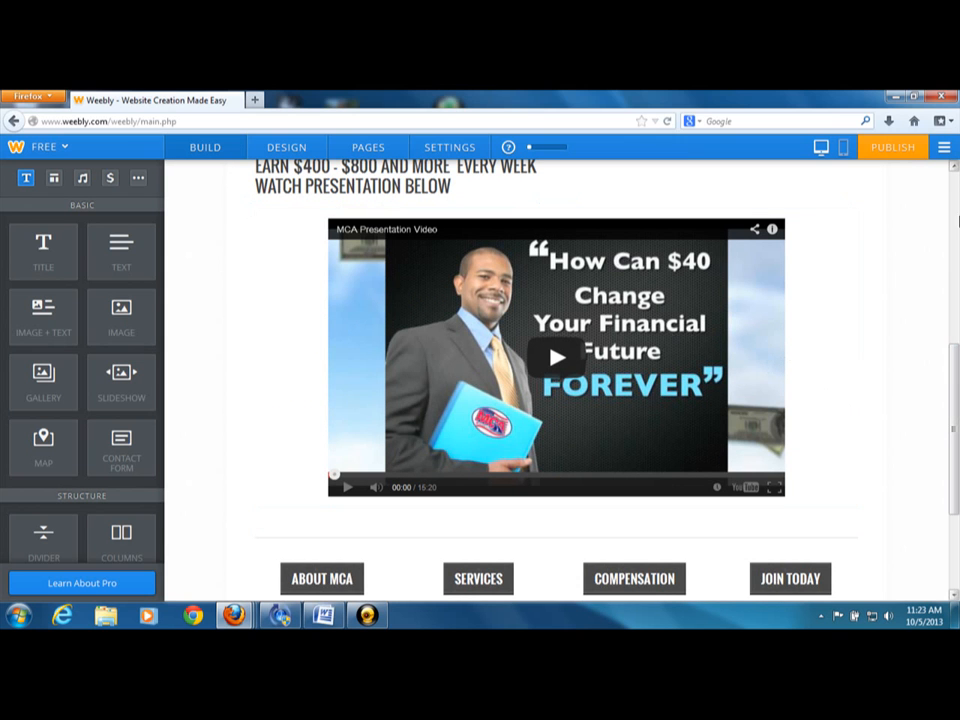
pyautogui.scroll(2, 955, 172)
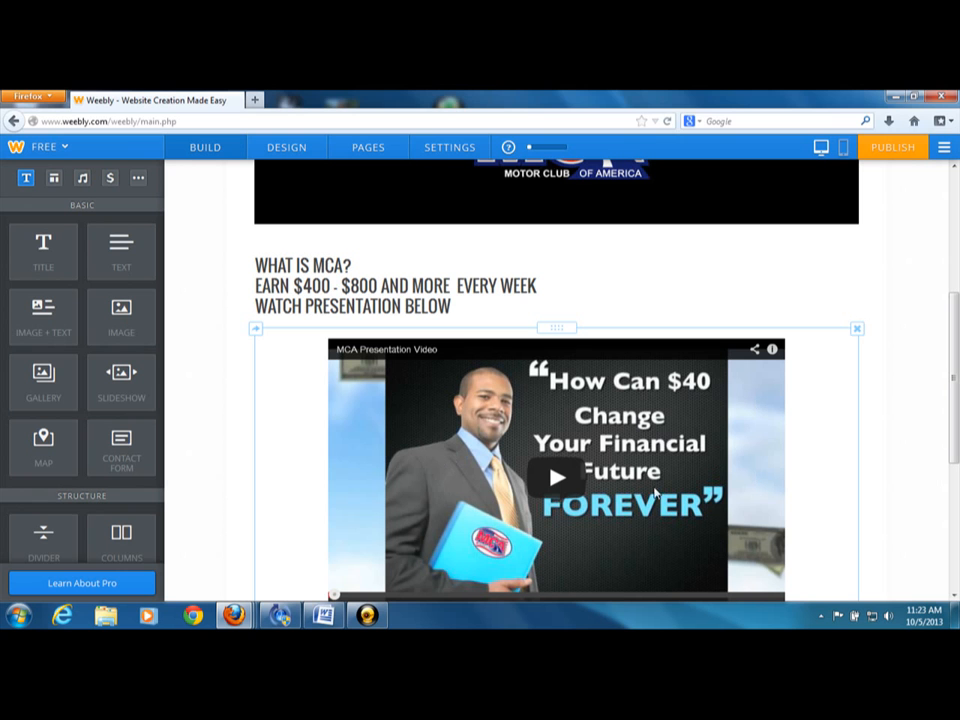
# Examine the ABOUT MCA, SERVICES, COMPENSATION and JOIN TODAY buttons below the video, and review the whole presentation page again
pyautogui.scroll(-4, 953, 594)
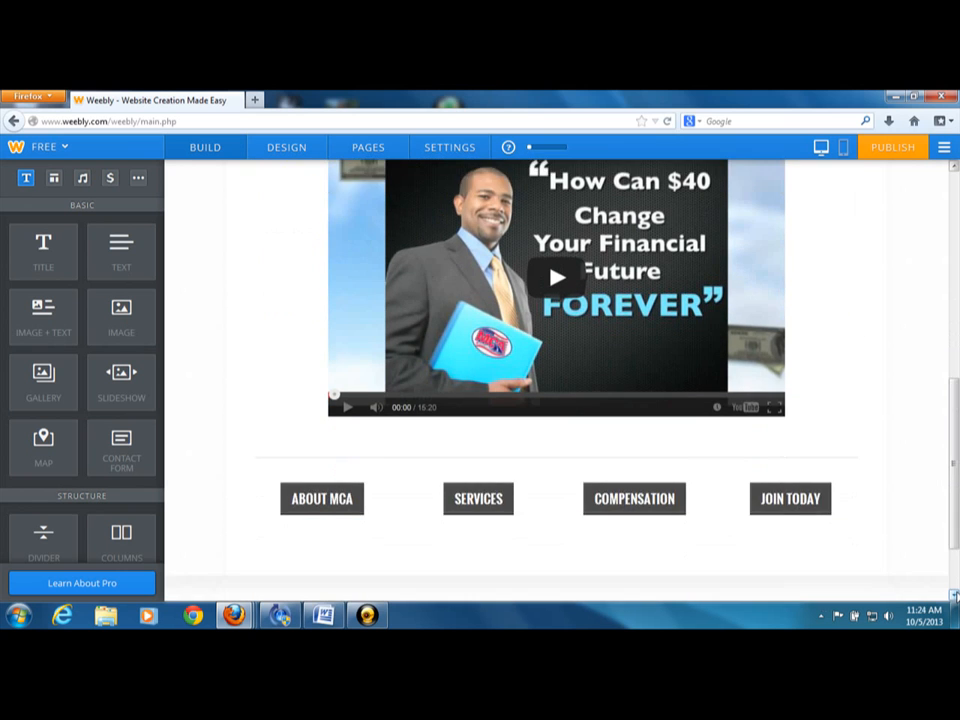
pyautogui.scroll(-2, 953, 594)
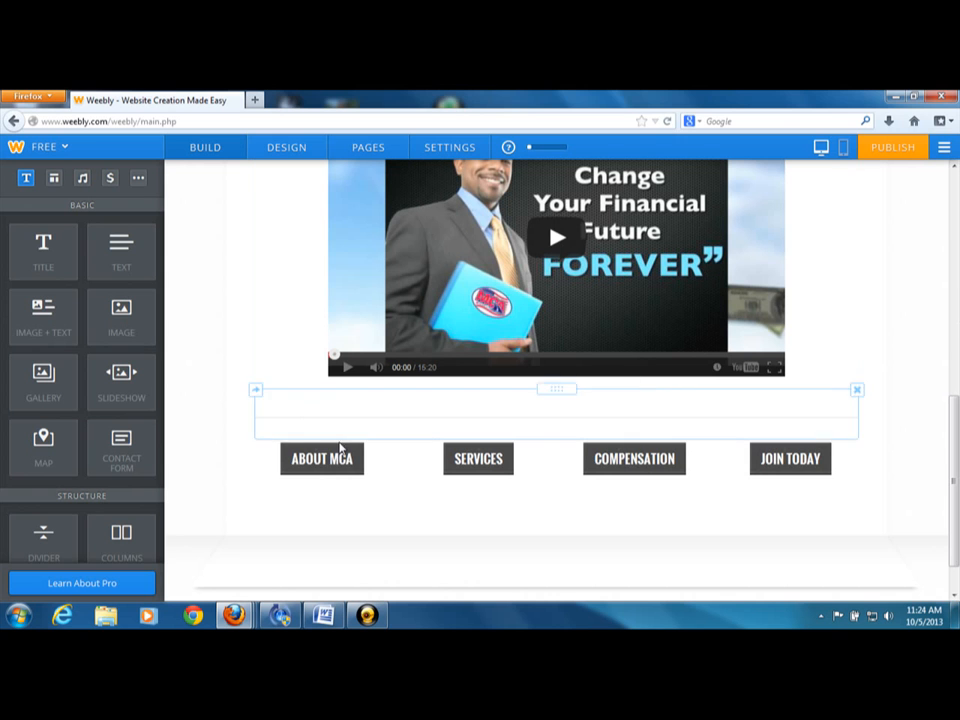
pyautogui.click(405, 470)
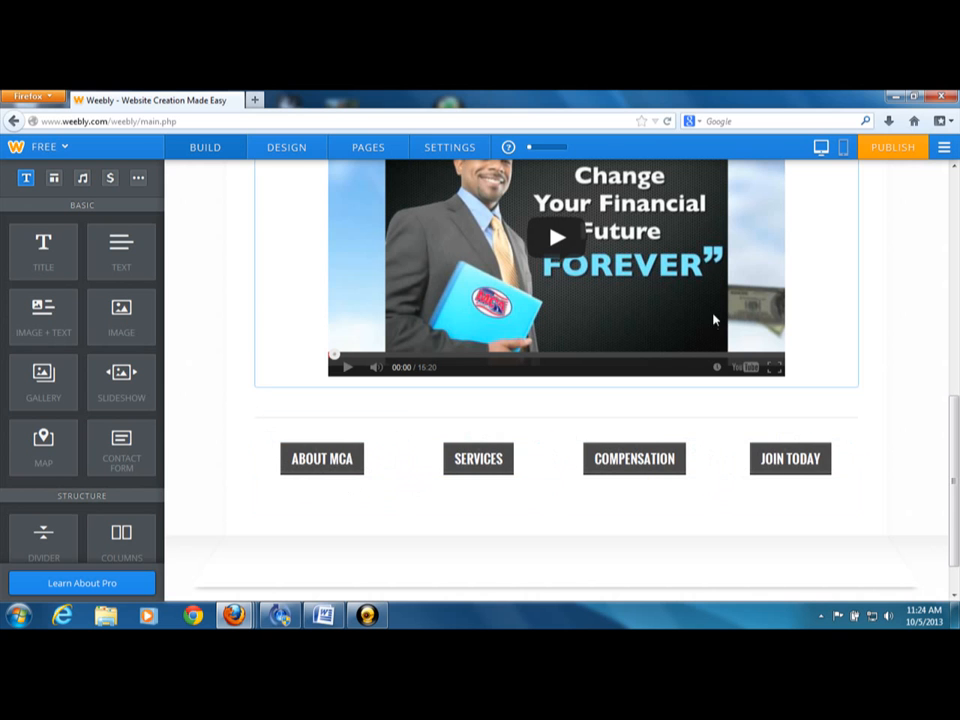
pyautogui.click(954, 170)
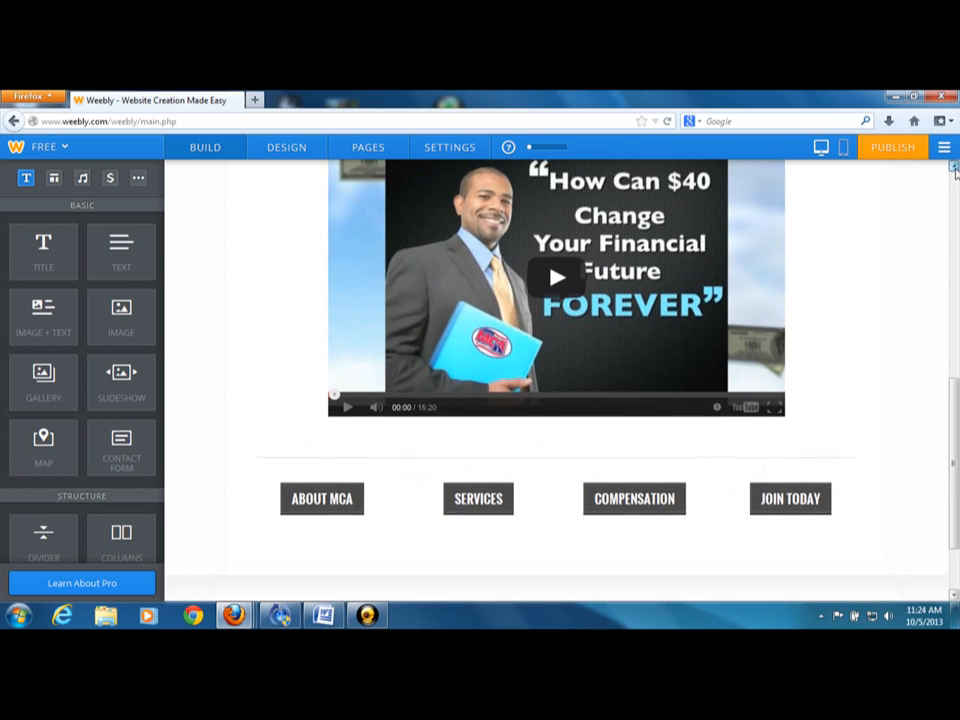
pyautogui.click(954, 170)
pyautogui.click(954, 170)
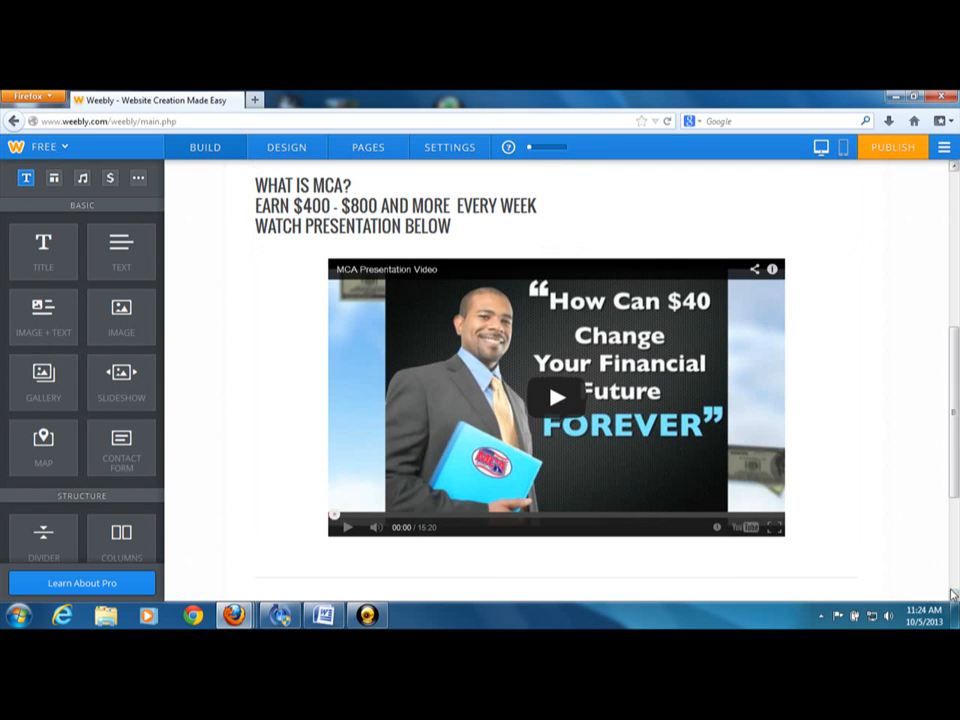
pyautogui.scroll(-3, 952, 597)
pyautogui.scroll(-1, 952, 597)
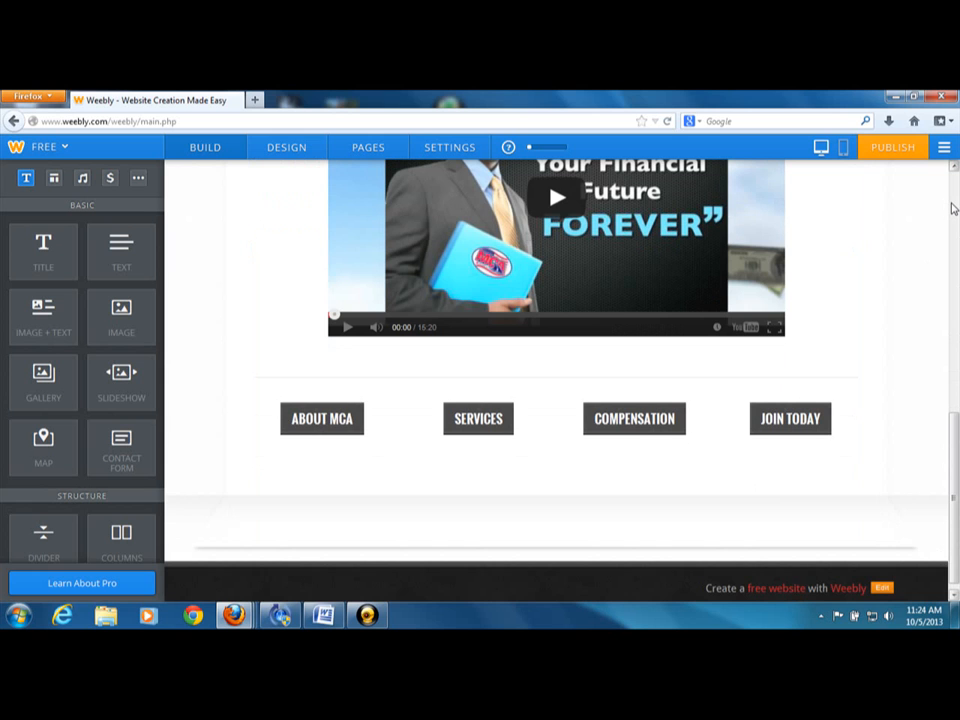
pyautogui.click(952, 208)
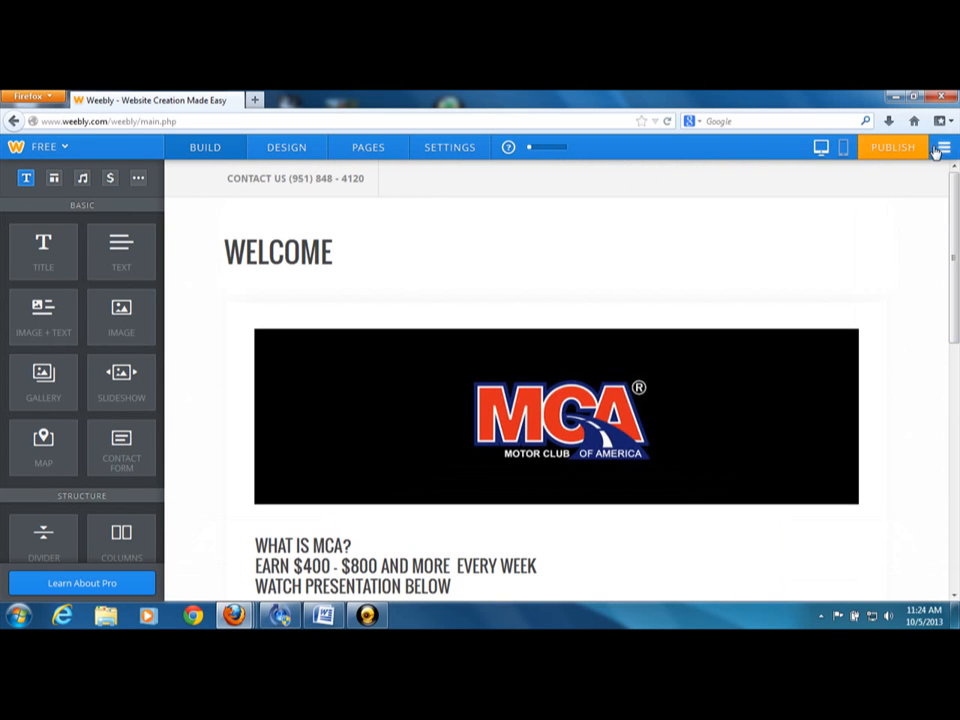
pyautogui.click(956, 566)
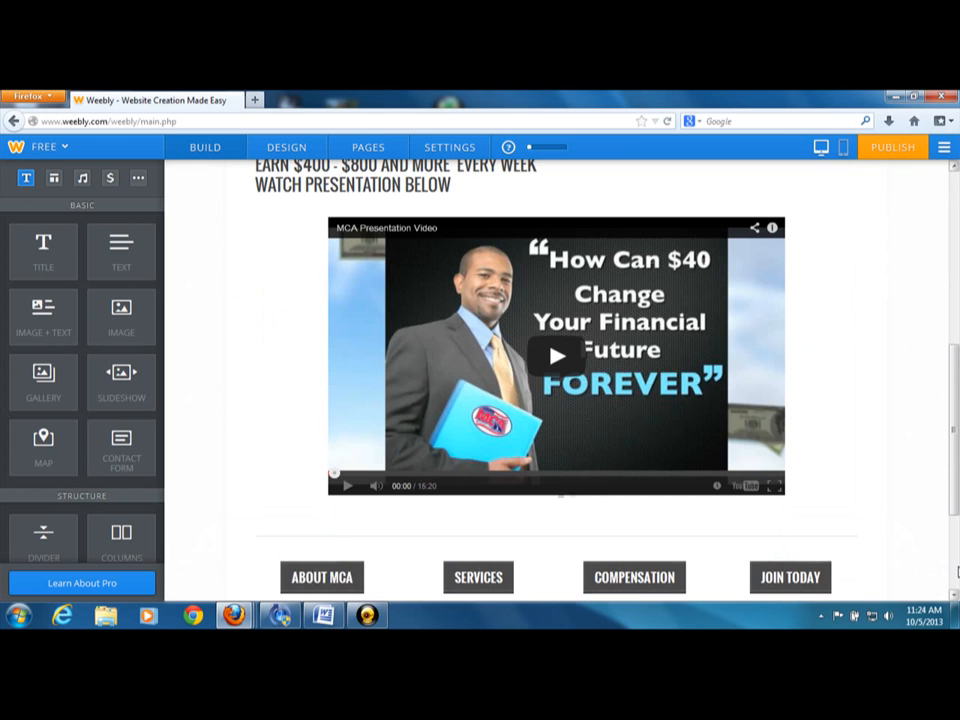
pyautogui.click(956, 571)
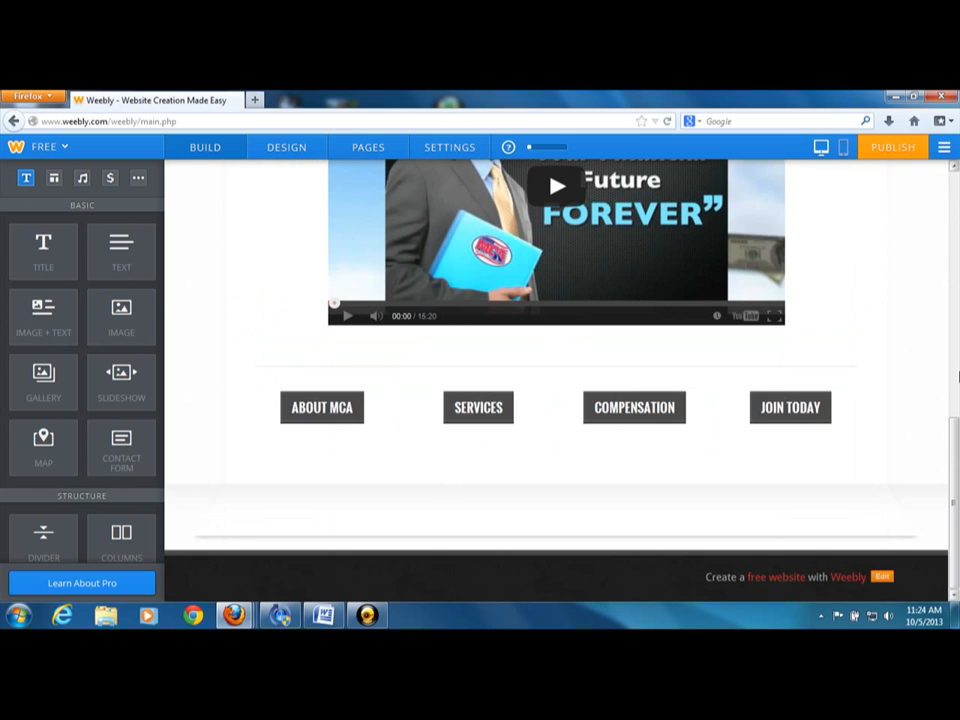
pyautogui.moveTo(954, 452); pyautogui.dragTo(945, 175)
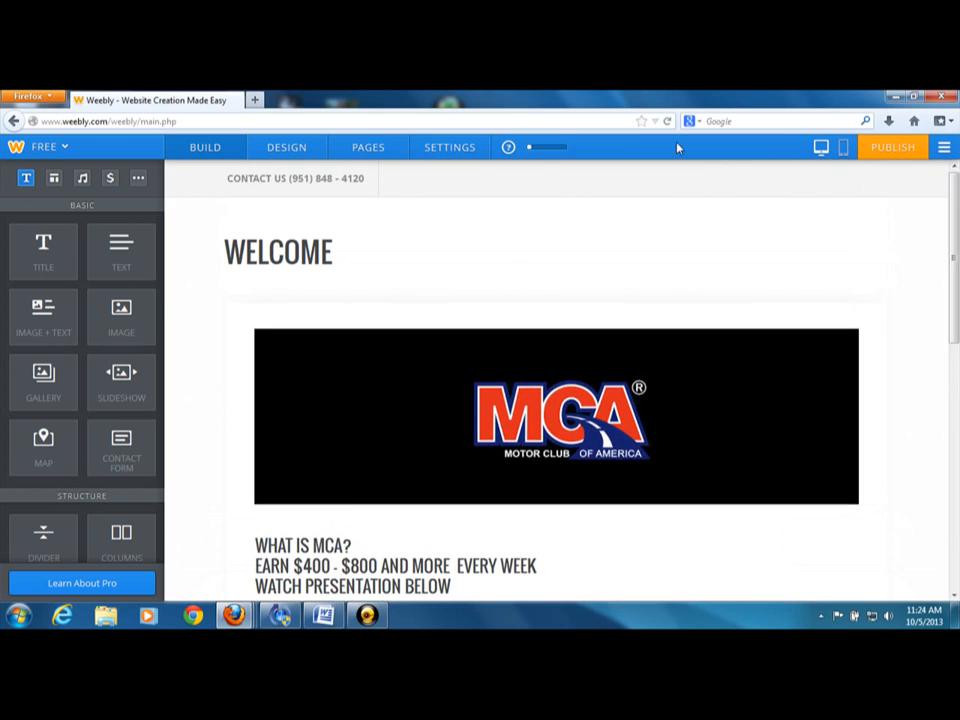
# Open the ABOUT MCA page for editing and examine its banner, HISTORY OF MCA text and map image
pyautogui.click(372, 149)
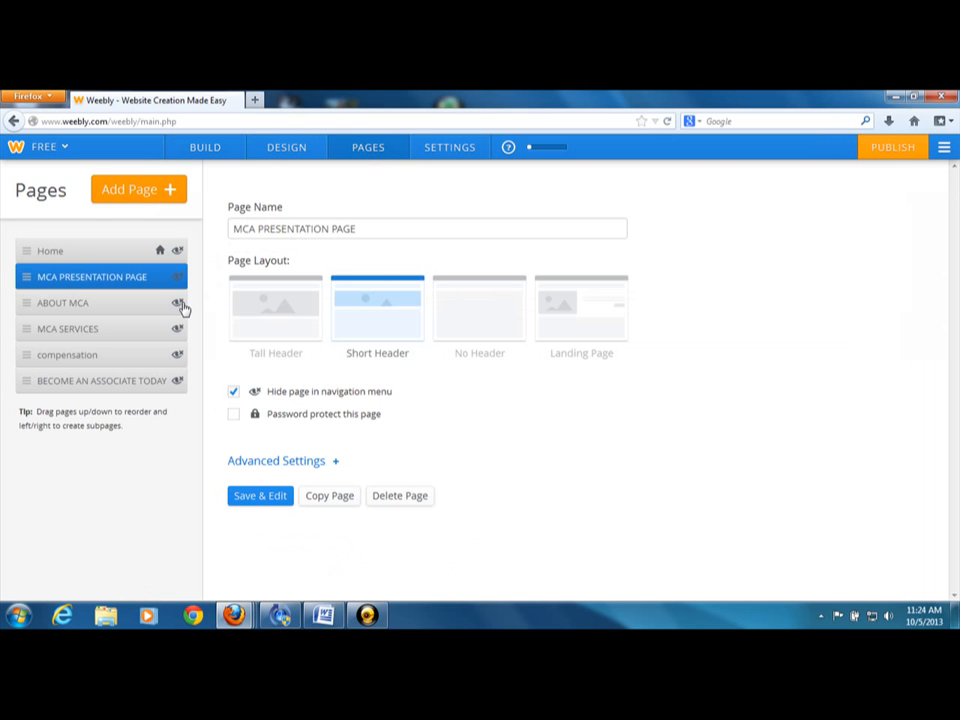
pyautogui.click(61, 306)
pyautogui.click(253, 495)
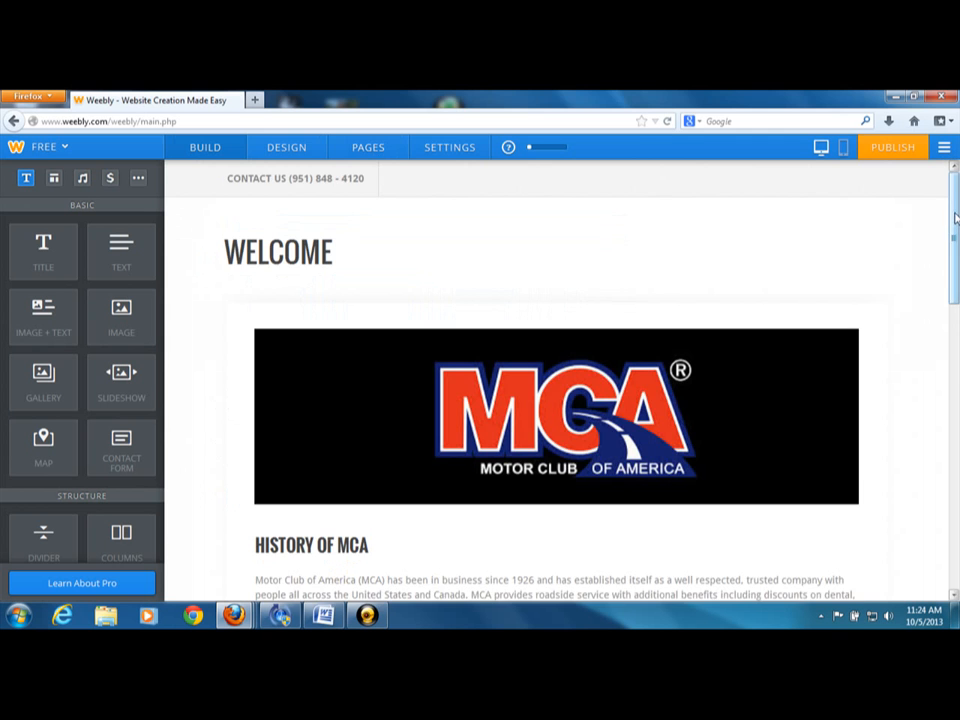
pyautogui.moveTo(953, 214); pyautogui.dragTo(942, 284)
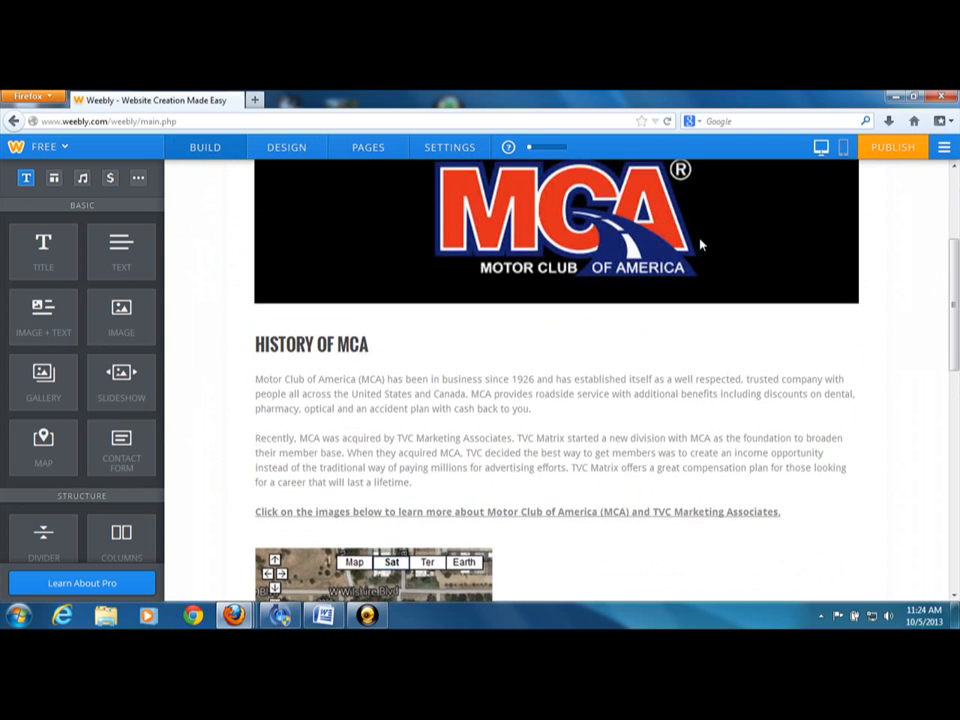
pyautogui.scroll(-2, 845, 292)
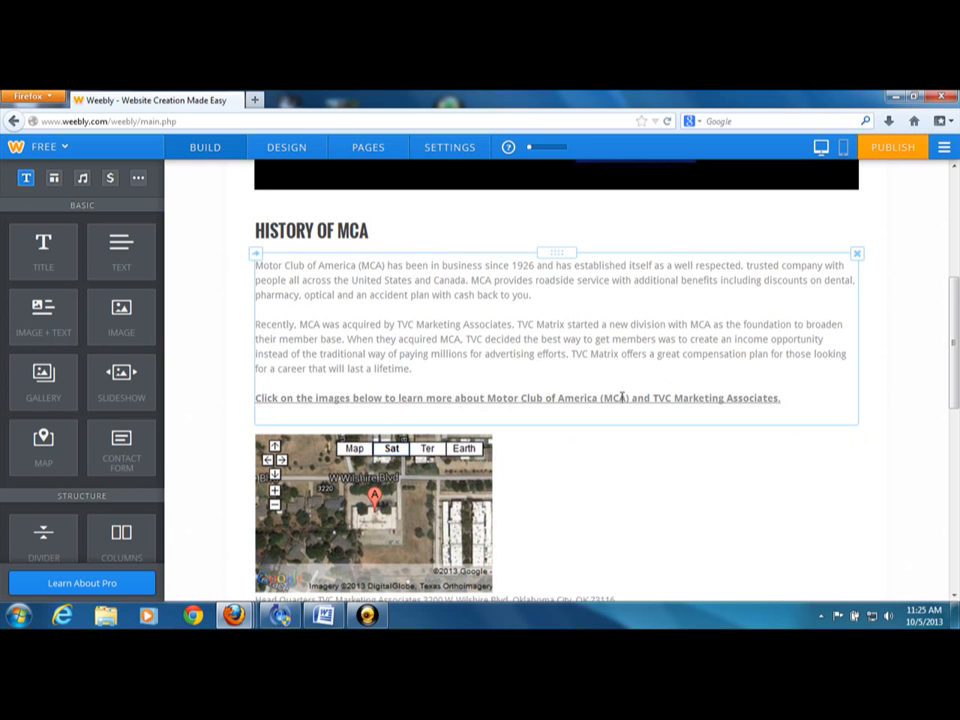
# Examine the lower part of the ABOUT MCA page, from the HISTORY OF MCA text and map to the source logos and return button
pyautogui.click(953, 600)
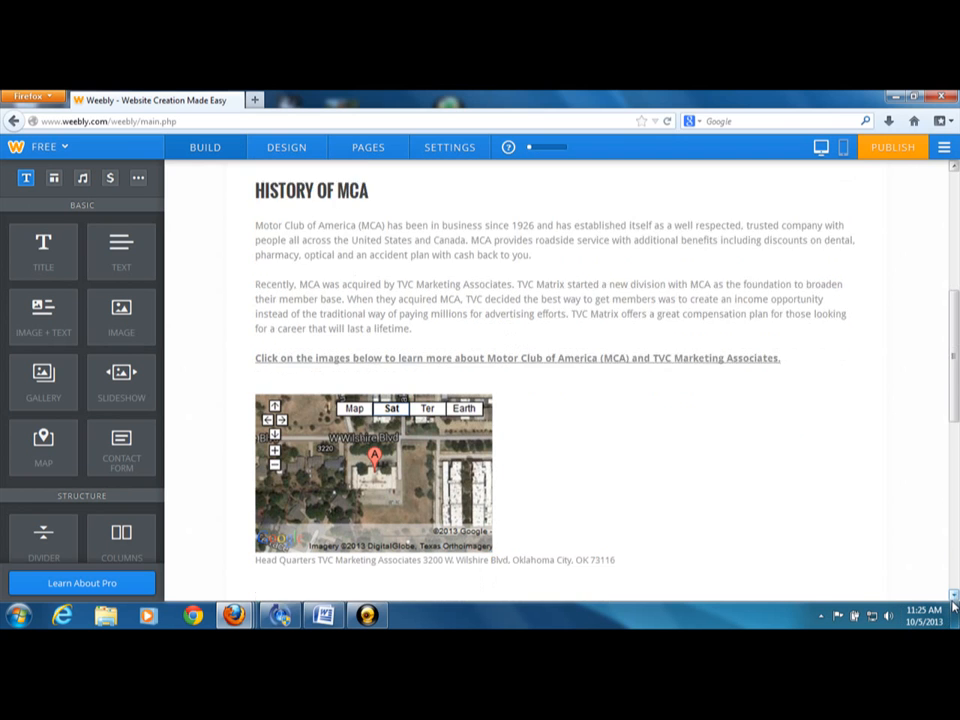
pyautogui.scroll(-3, 953, 600)
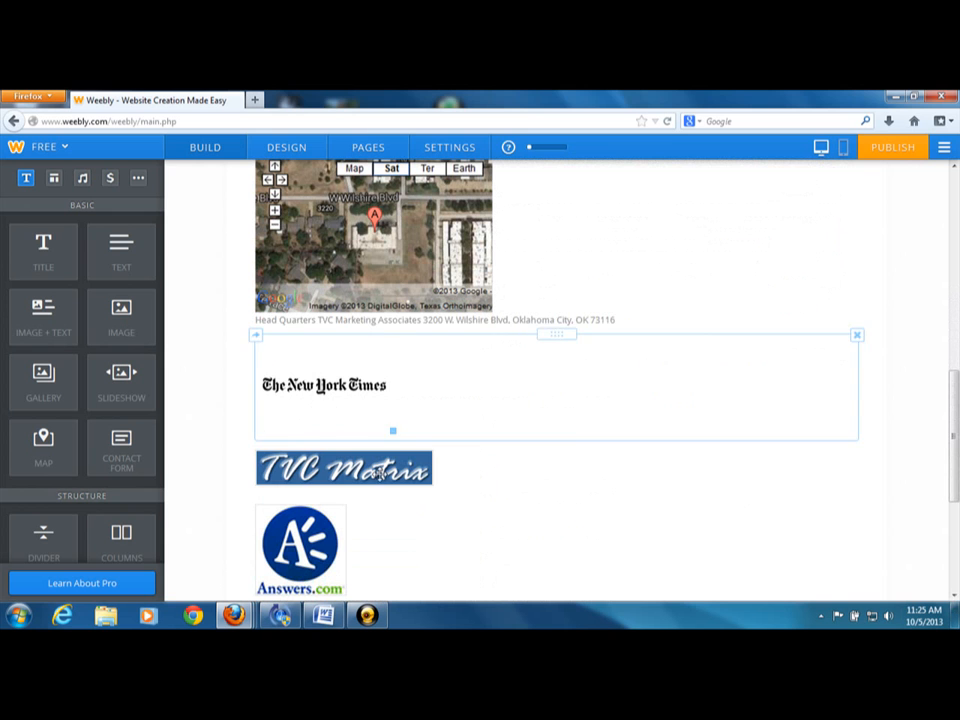
pyautogui.click(953, 598)
pyautogui.click(953, 598)
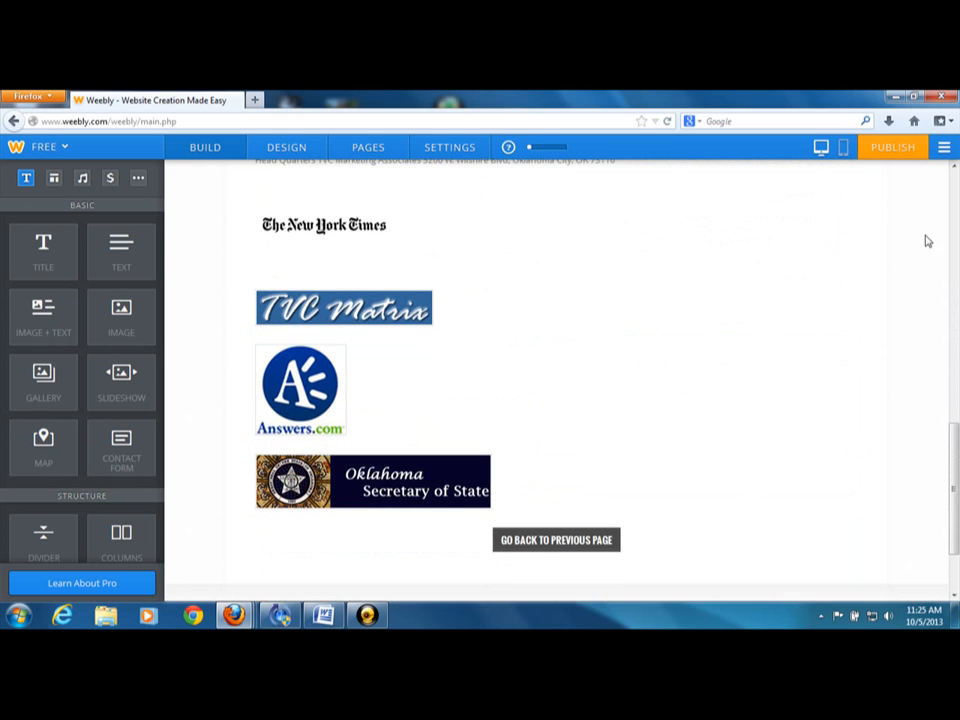
pyautogui.click(953, 168)
pyautogui.click(953, 168)
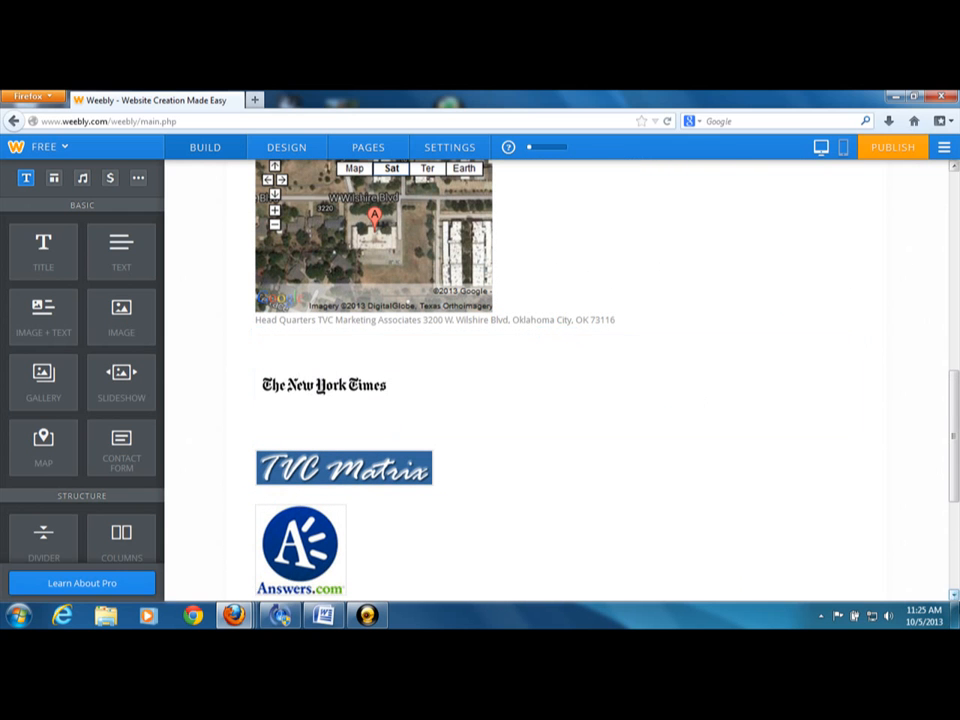
pyautogui.click(953, 597)
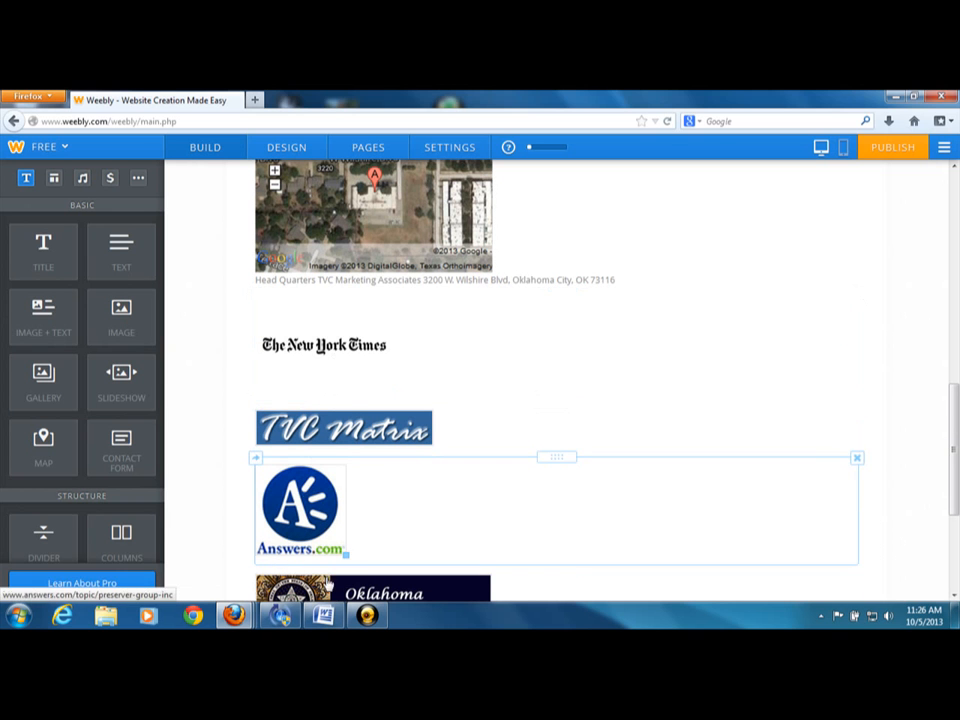
pyautogui.click(953, 597)
pyautogui.click(953, 597)
pyautogui.click(953, 597)
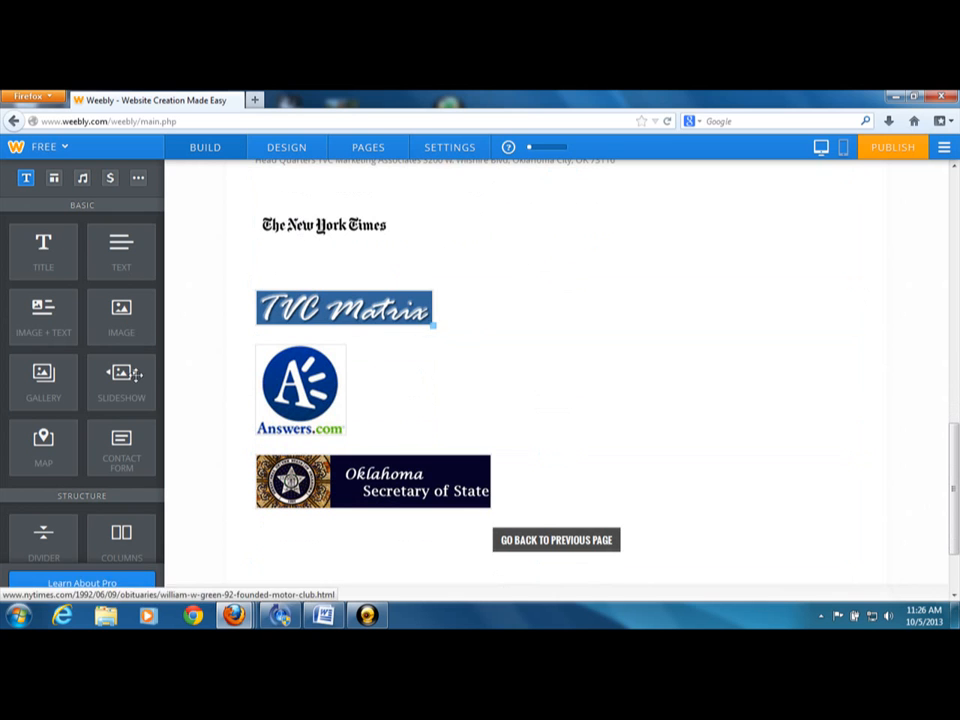
# Inspect the link settings of The New York Times image and close them without making changes
pyautogui.click(316, 222)
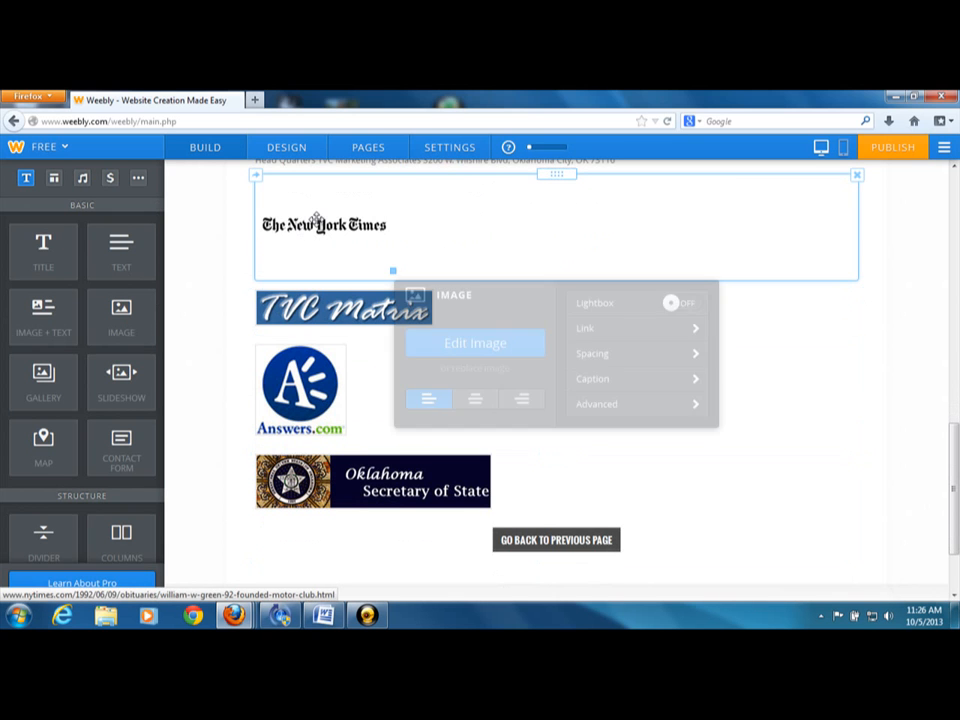
pyautogui.click(604, 334)
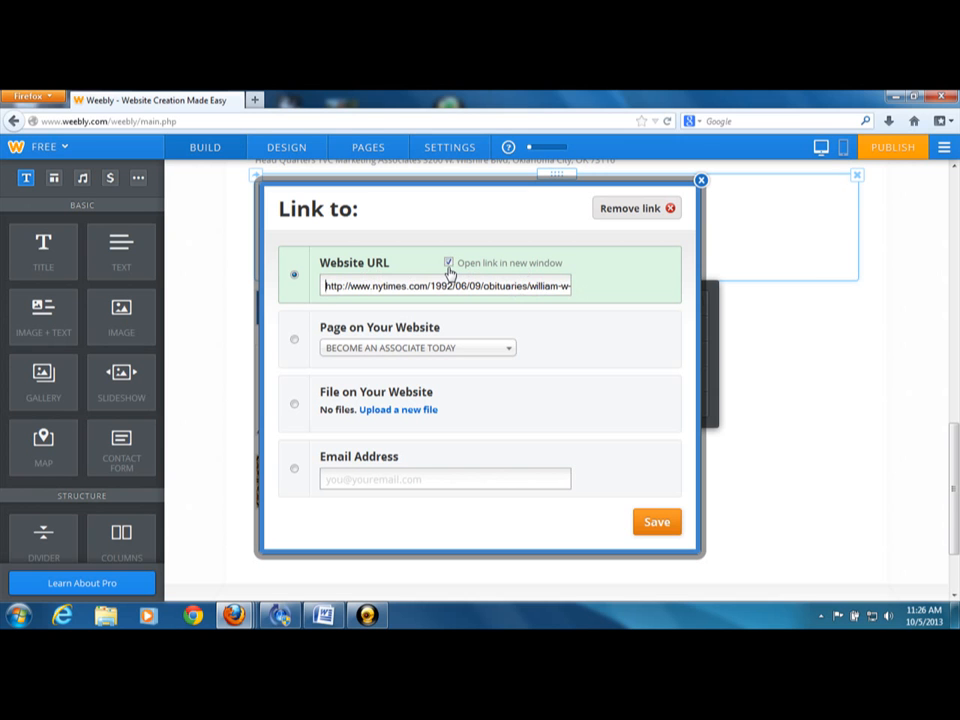
pyautogui.click(701, 182)
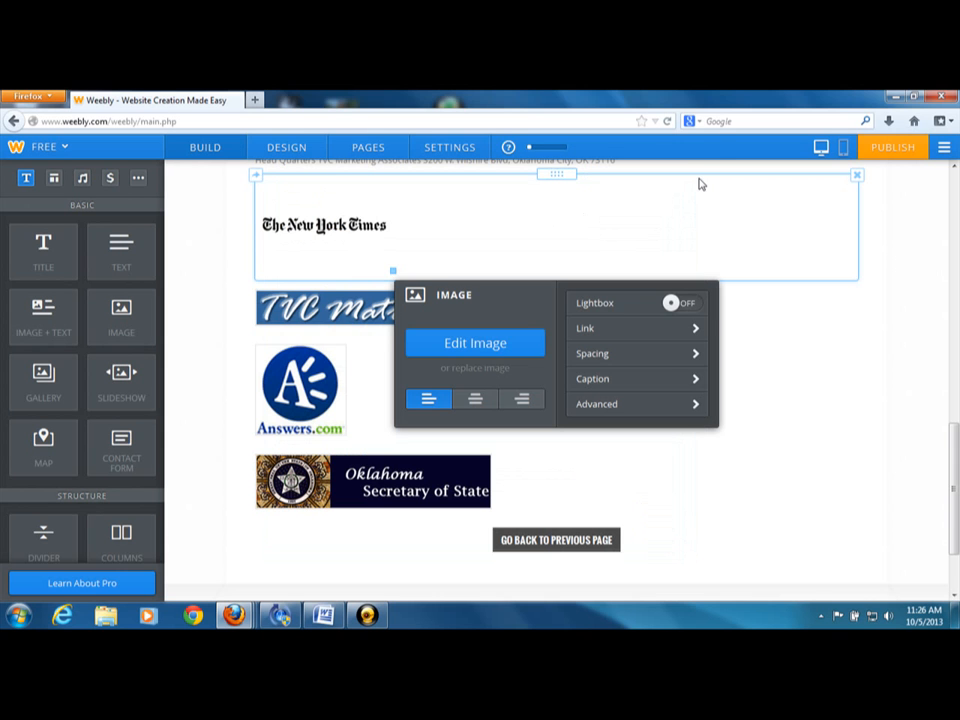
pyautogui.click(940, 332)
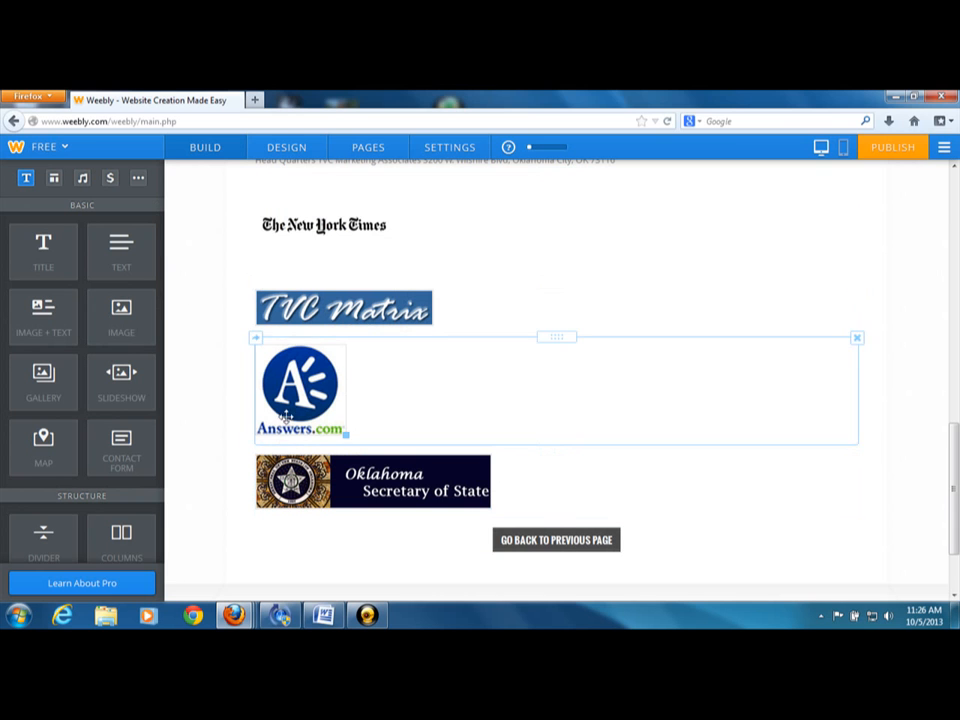
# Review the ABOUT MCA page again, from the GO BACK TO PREVIOUS PAGE button and linked logos up to the banner
pyautogui.click(955, 594)
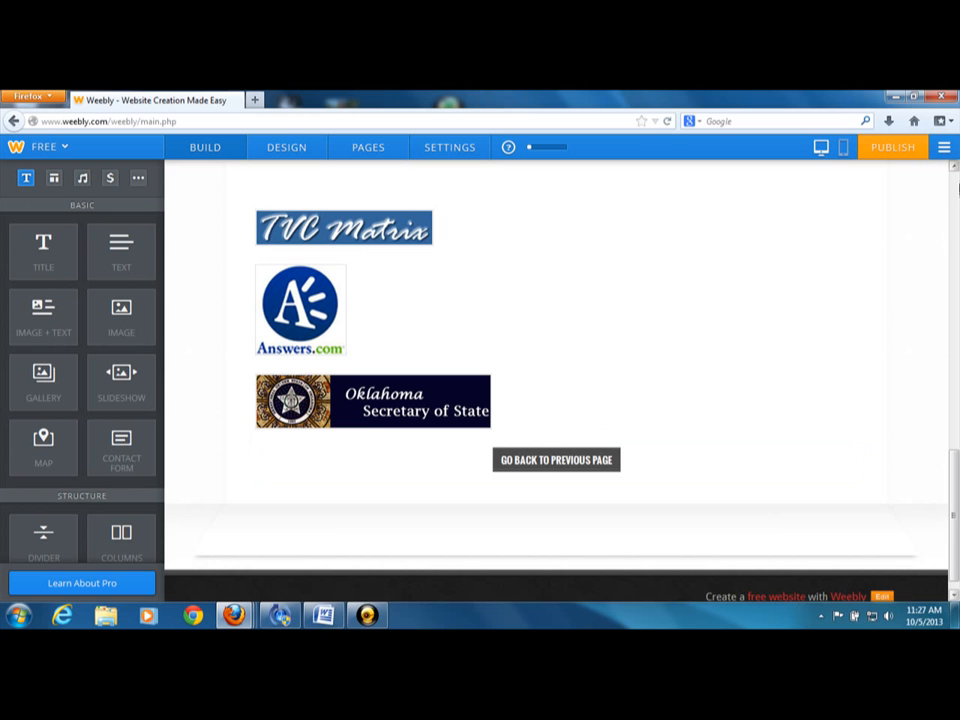
pyautogui.scroll(1, 952, 168)
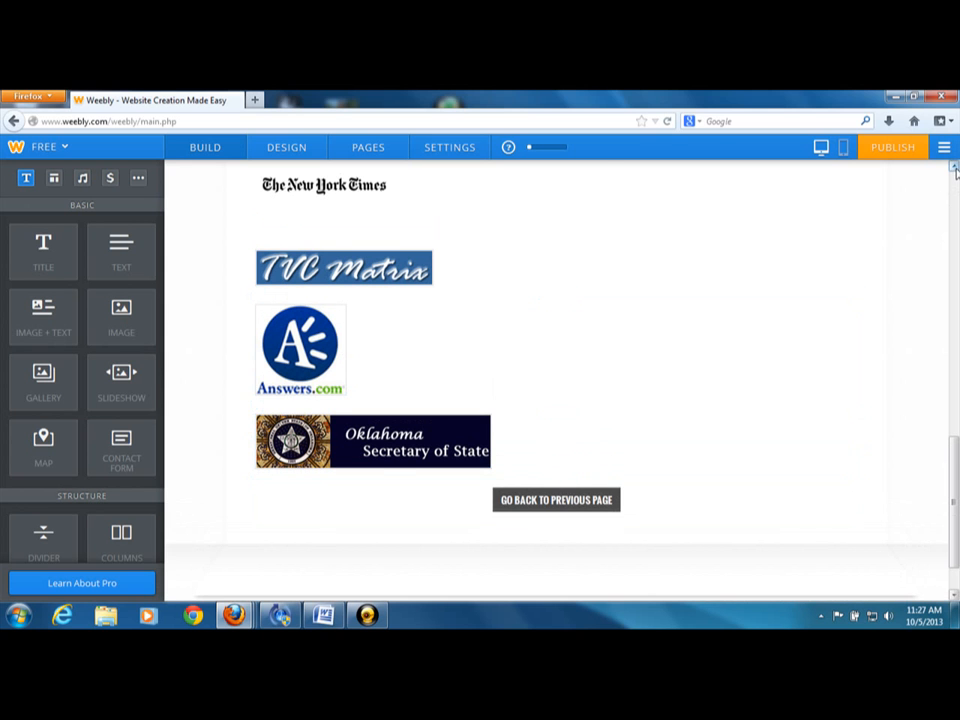
pyautogui.scroll(6, 955, 172)
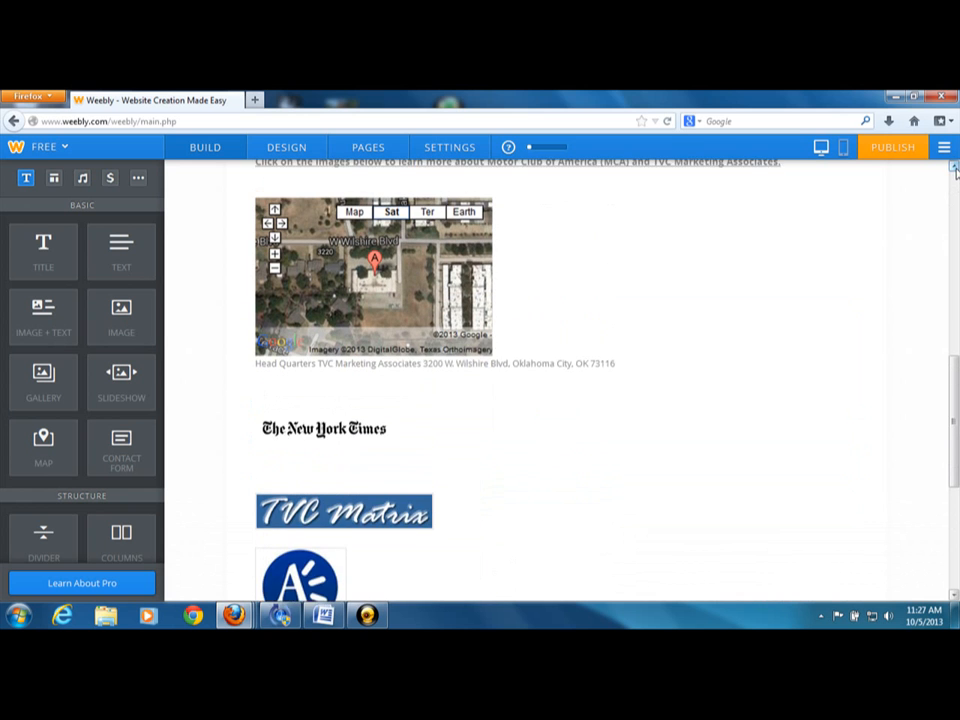
pyautogui.scroll(3, 955, 172)
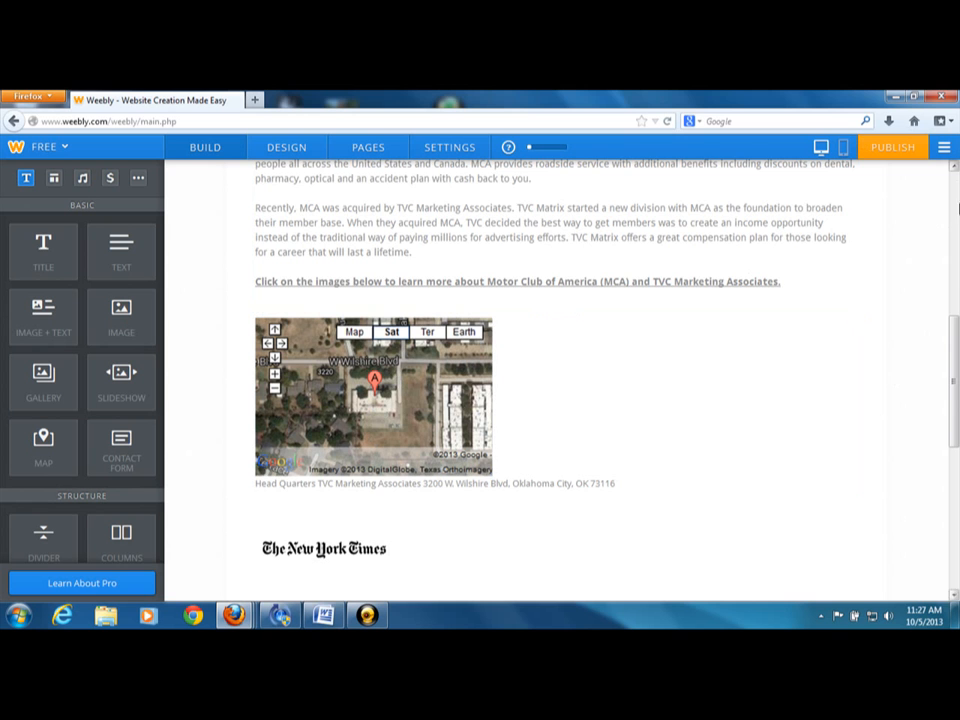
pyautogui.click(955, 594)
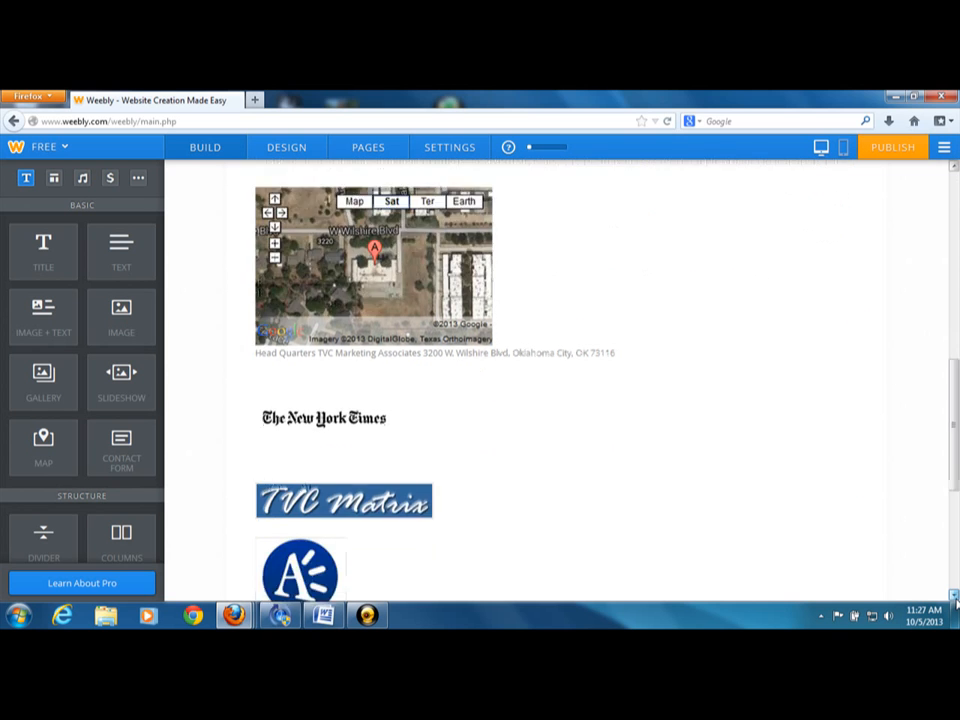
pyautogui.click(955, 596)
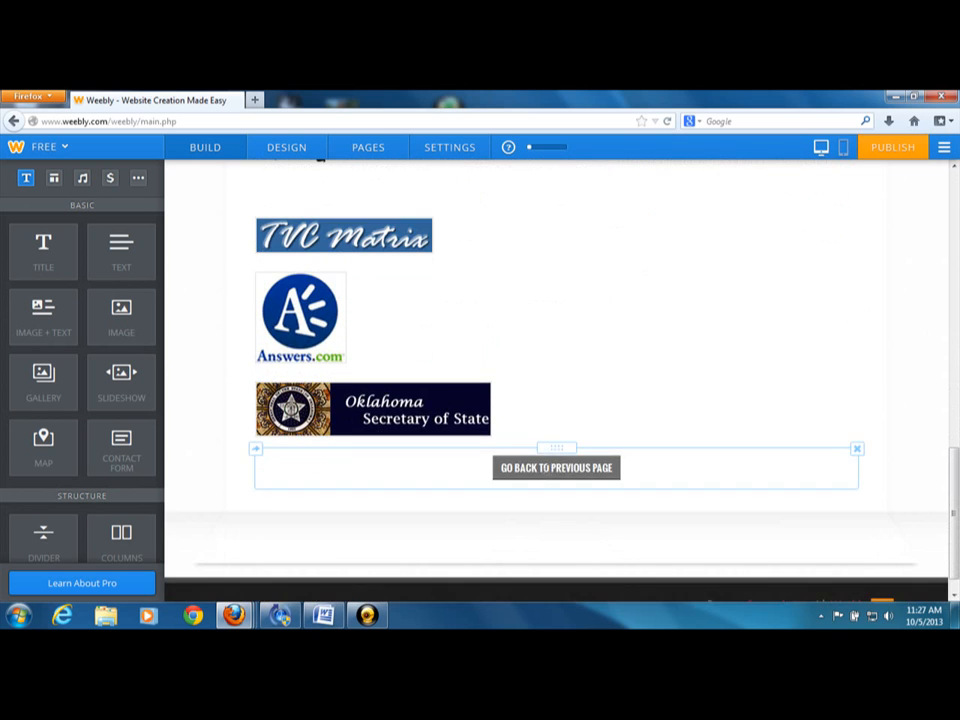
pyautogui.click(955, 170)
pyautogui.scroll(5, 955, 170)
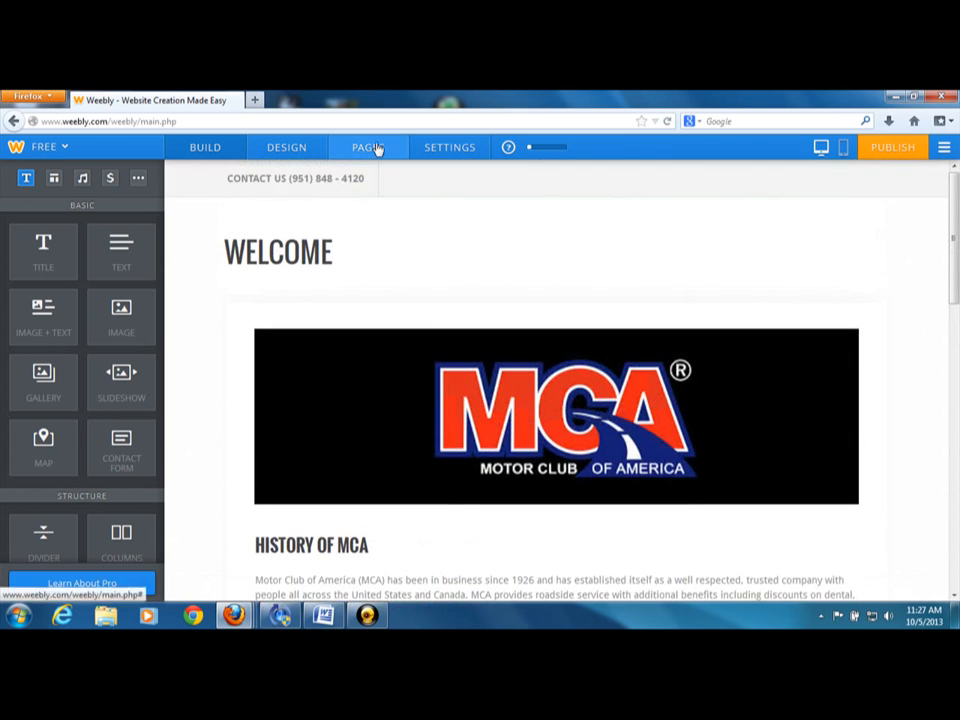
# Open the MCA PRESENTATION PAGE for editing and examine the SERVICES button in the row below the video
pyautogui.click(372, 149)
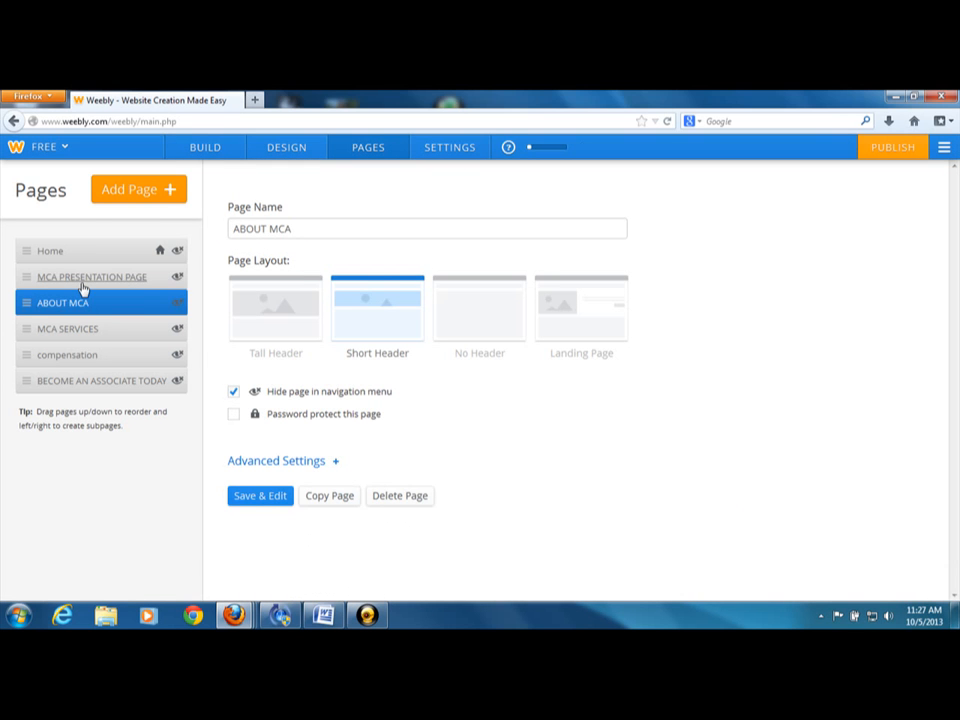
pyautogui.click(82, 277)
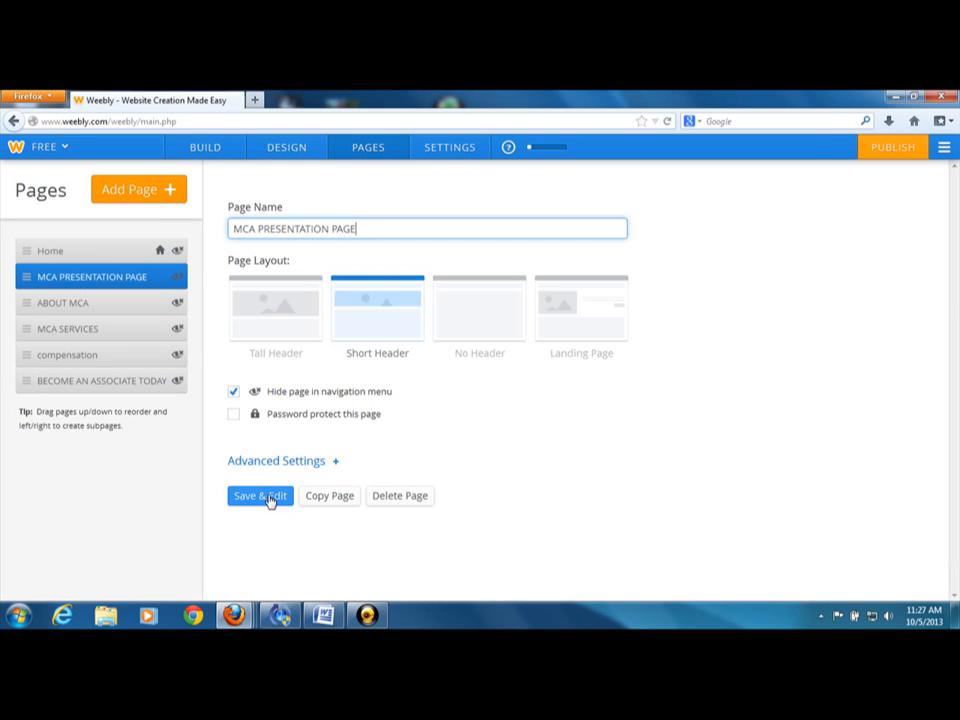
pyautogui.click(262, 496)
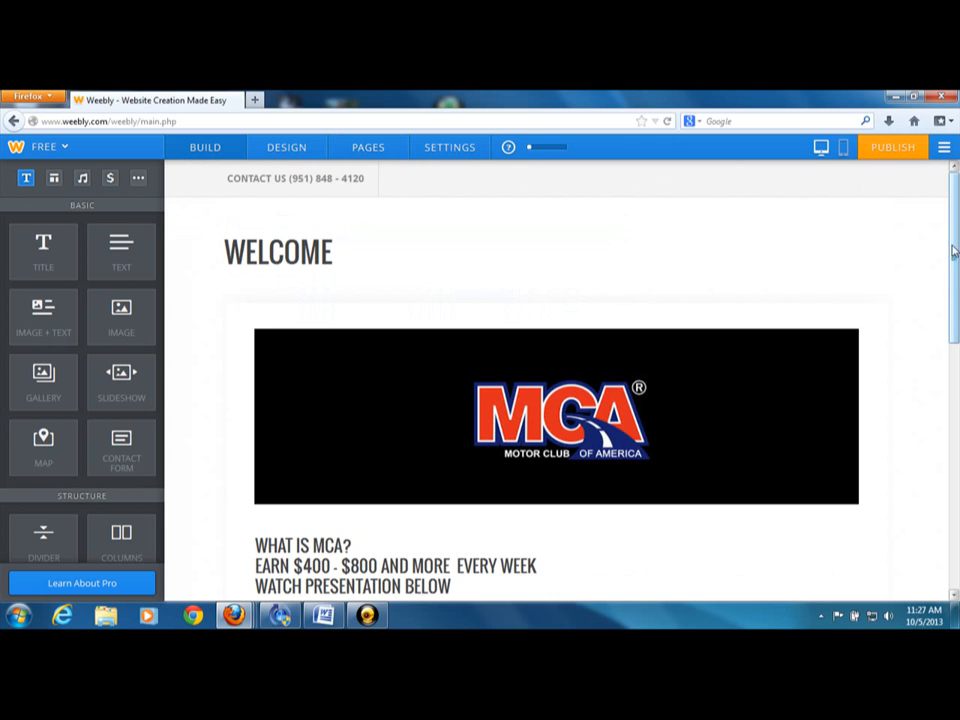
pyautogui.scroll(-1, 957, 290)
pyautogui.moveTo(957, 290); pyautogui.dragTo(955, 473)
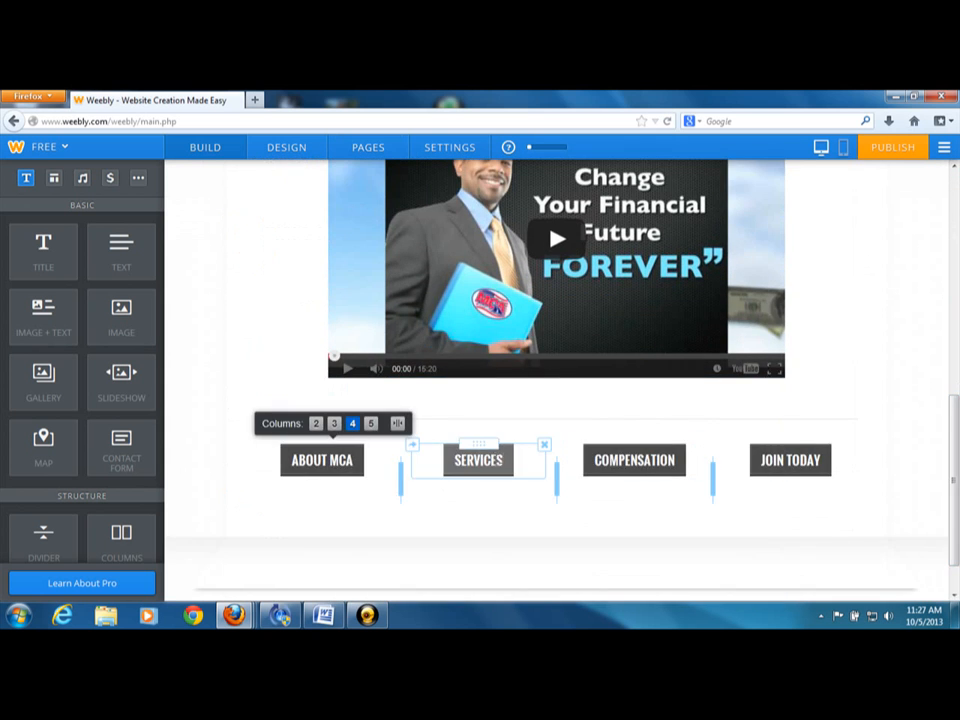
pyautogui.moveTo(949, 482); pyautogui.dragTo(932, 250)
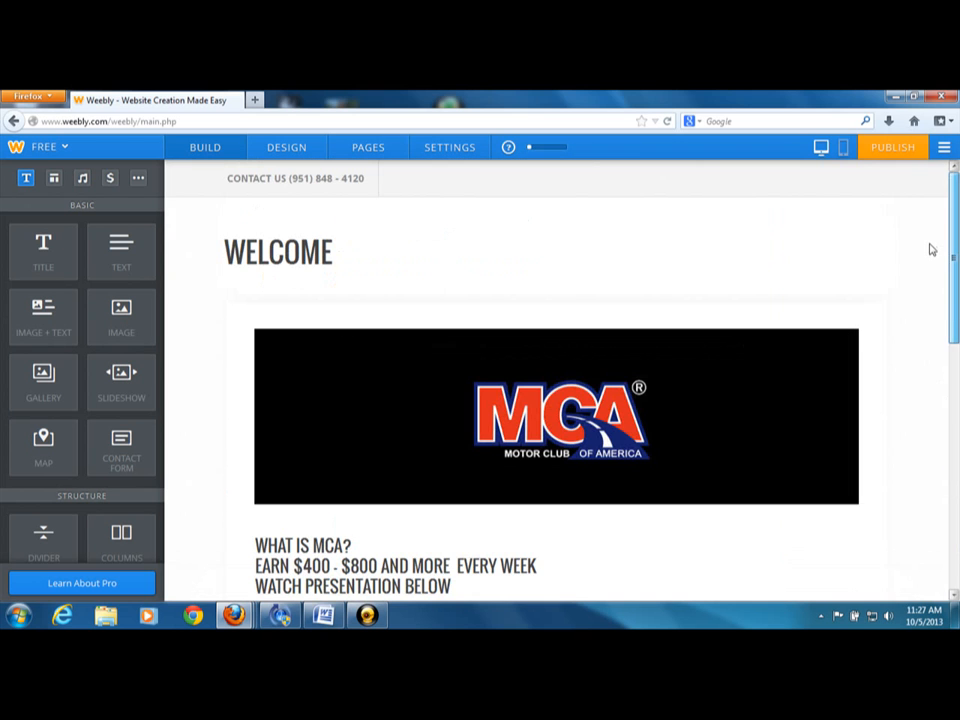
# Open the MCA SERVICES page for editing and examine its banner, benefits video, BENEFITS FAQ'S text and return button at a smaller zoom
pyautogui.click(376, 151)
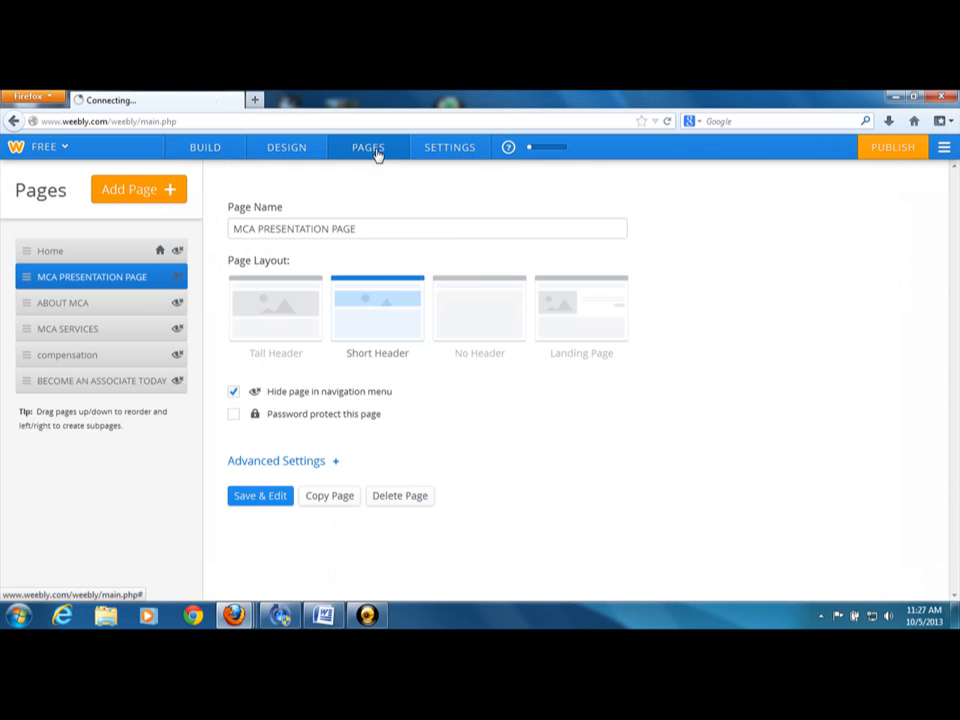
pyautogui.click(60, 334)
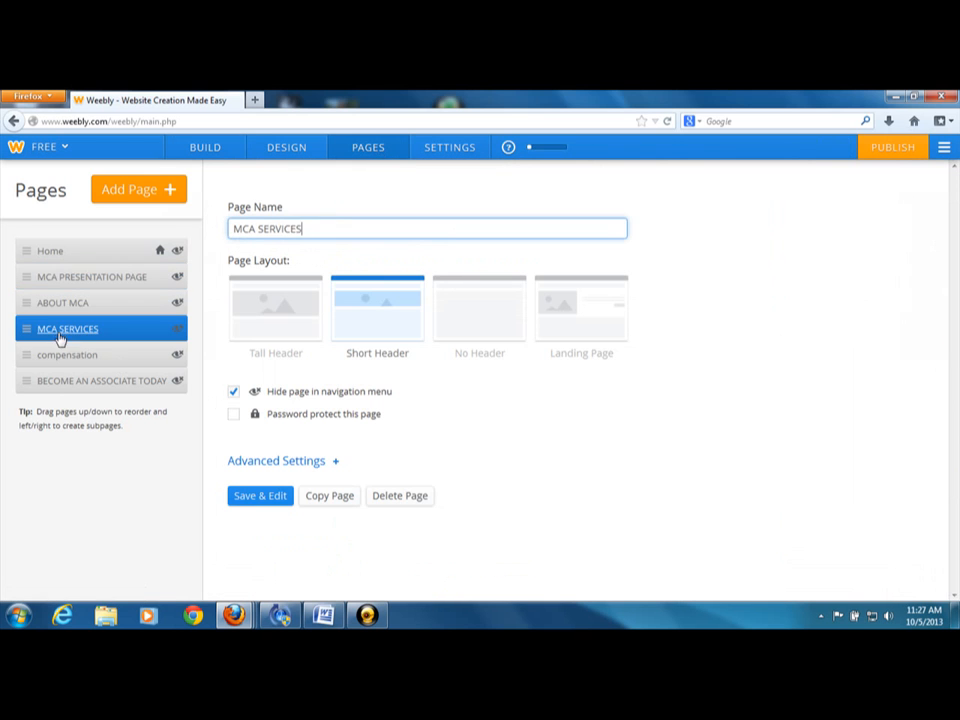
pyautogui.click(258, 496)
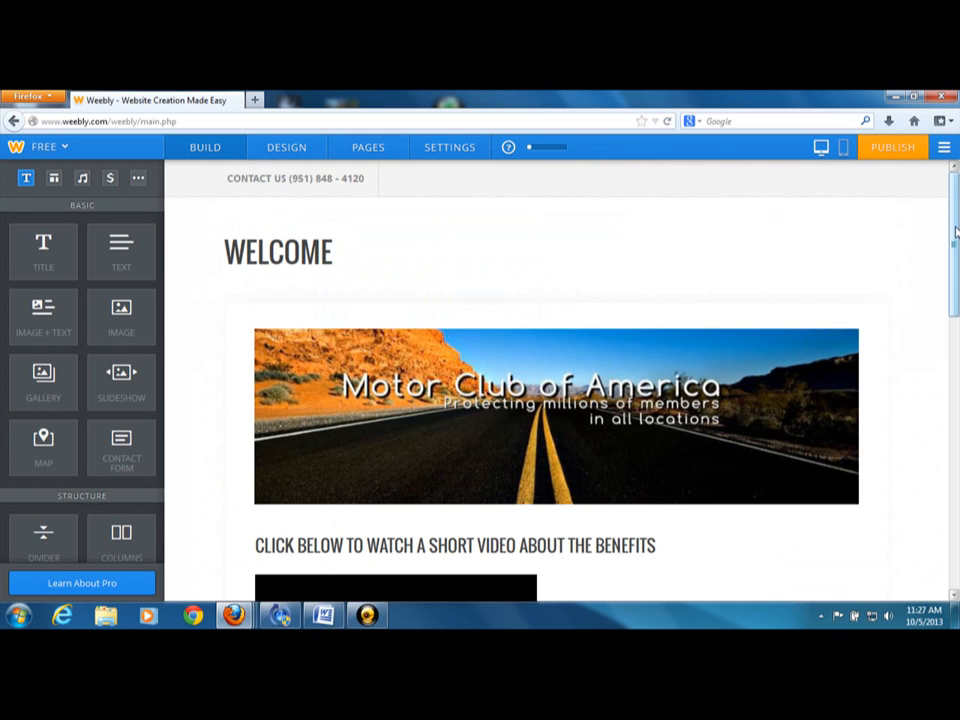
pyautogui.moveTo(955, 232); pyautogui.dragTo(955, 335)
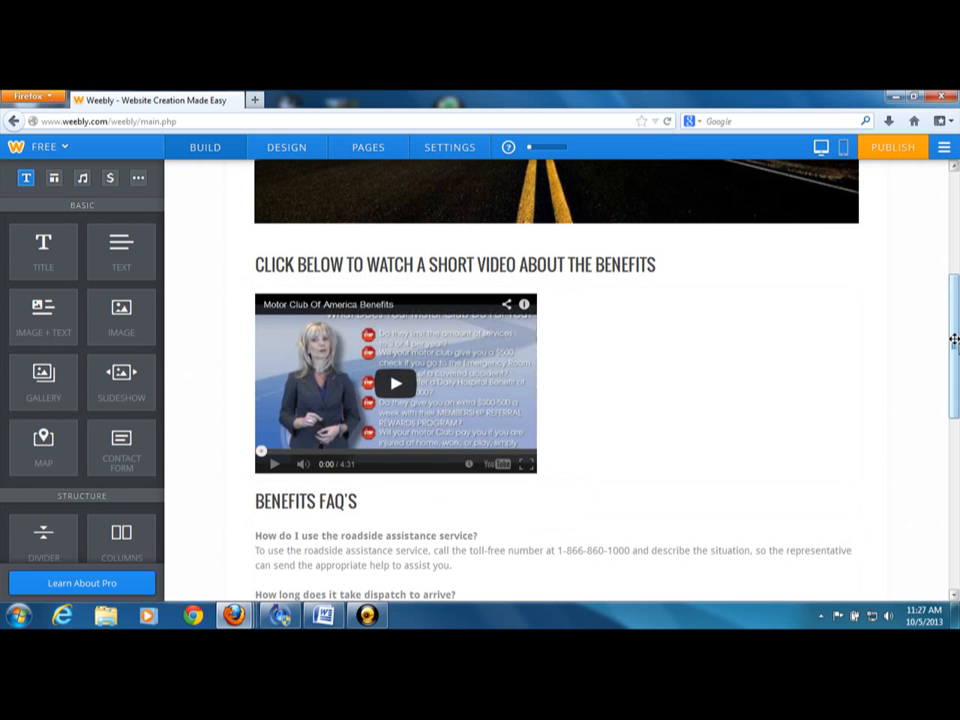
pyautogui.hotkey('ctrl', '-')
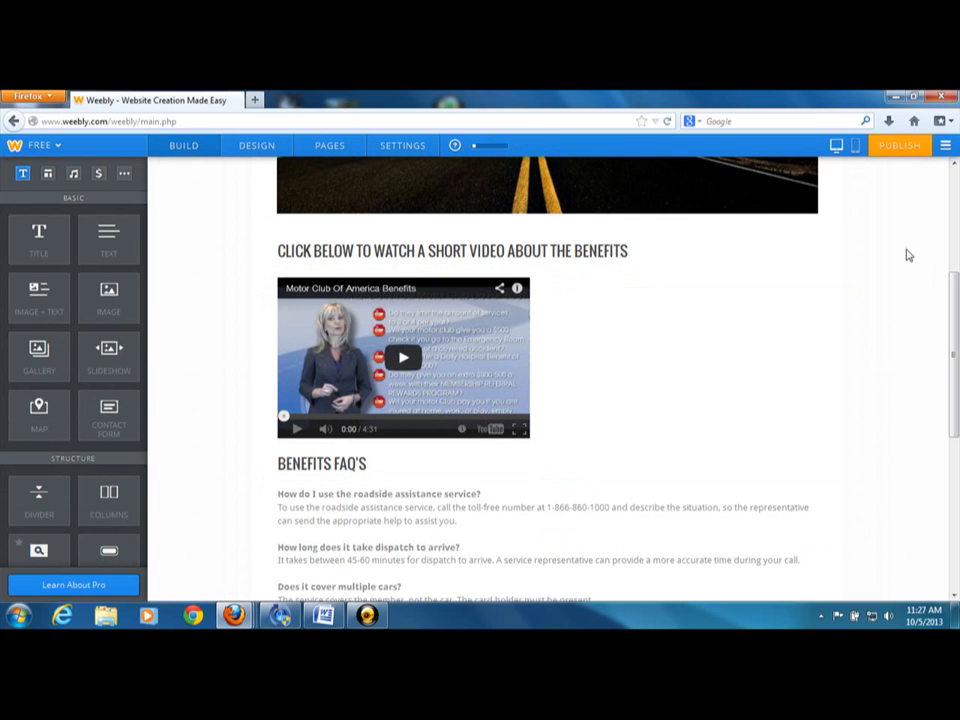
pyautogui.moveTo(953, 345); pyautogui.dragTo(950, 455)
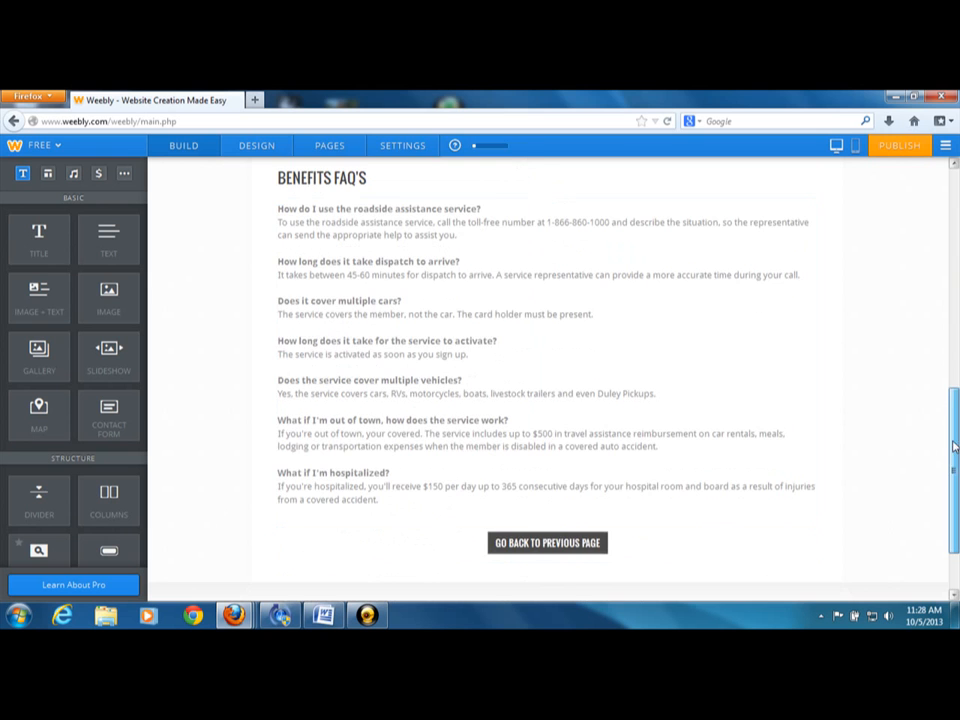
pyautogui.moveTo(950, 480); pyautogui.dragTo(955, 190)
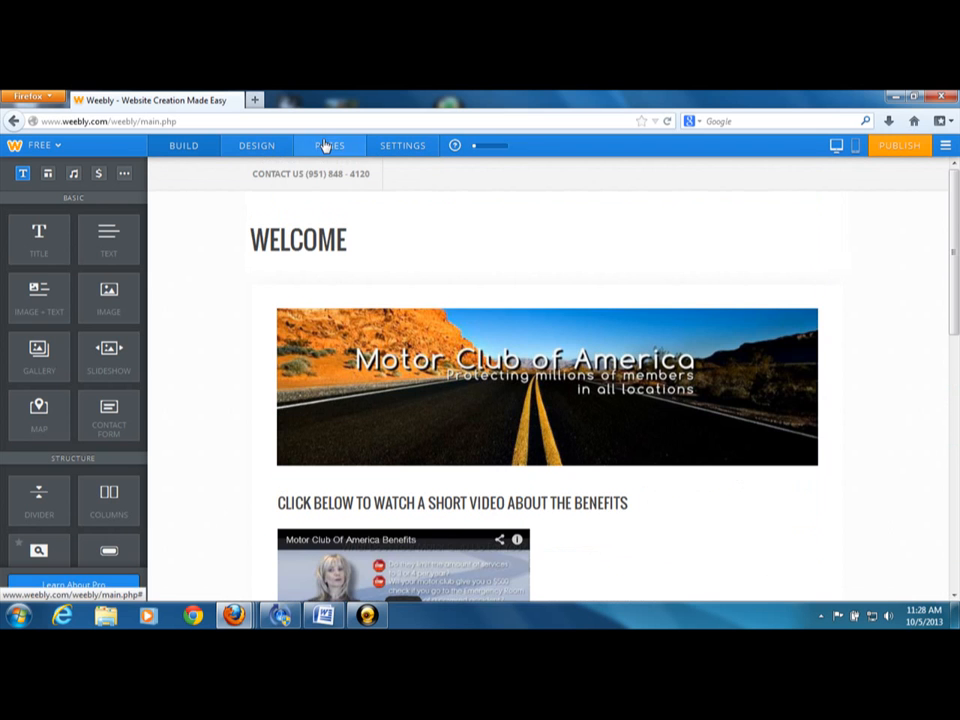
# Reopen the MCA PRESENTATION PAGE for editing and examine the COMPENSATION button among the four page buttons
pyautogui.click(322, 146)
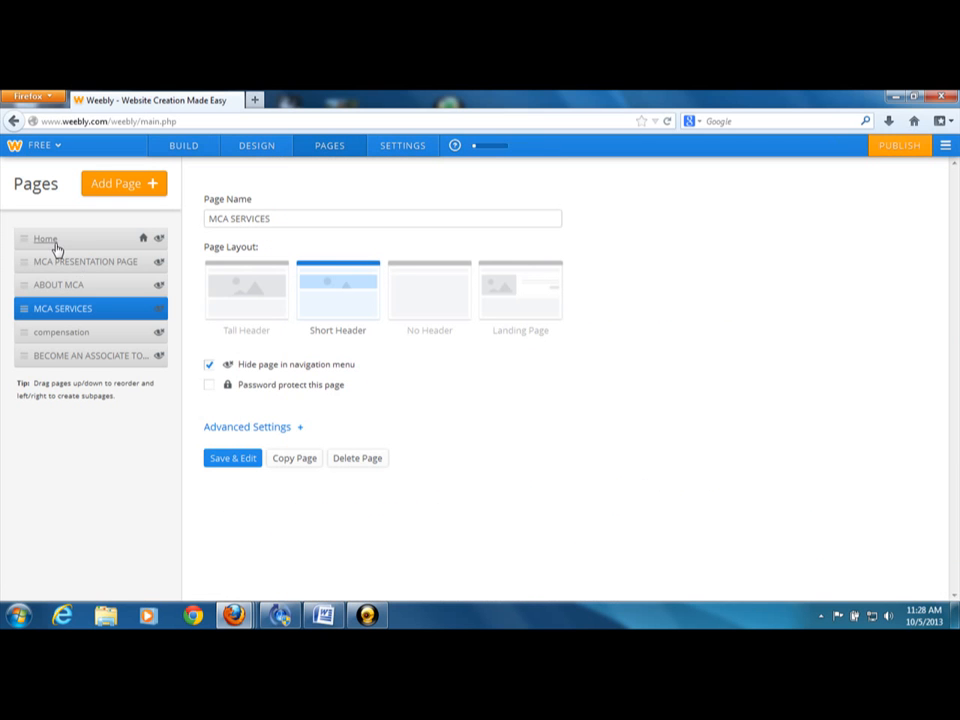
pyautogui.click(56, 261)
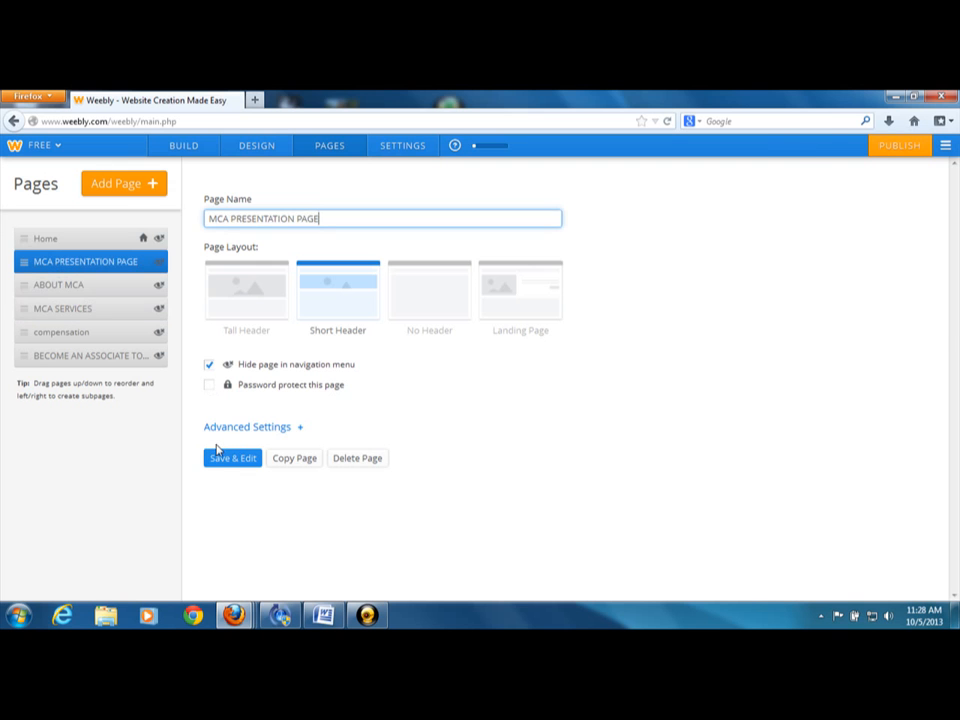
pyautogui.click(218, 458)
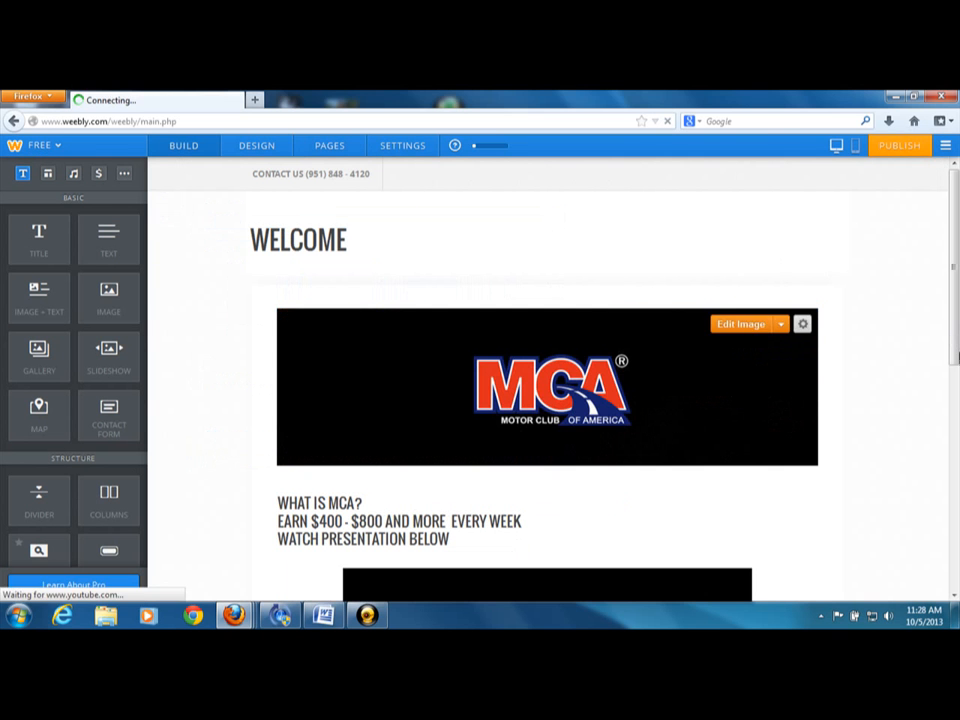
pyautogui.moveTo(952, 270); pyautogui.dragTo(956, 493)
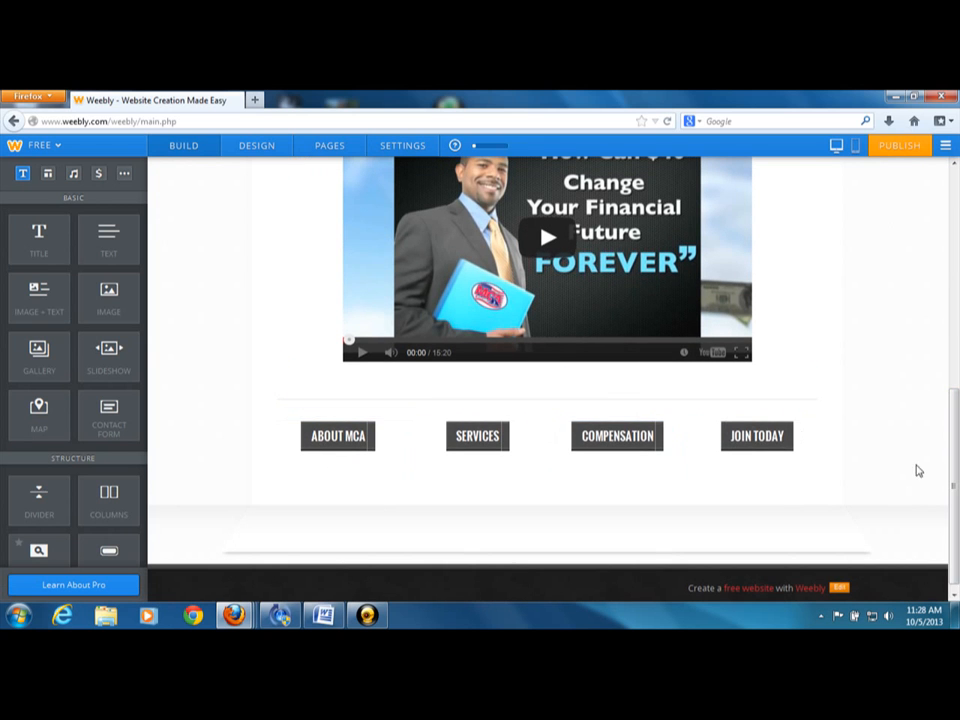
pyautogui.moveTo(957, 466); pyautogui.dragTo(952, 200)
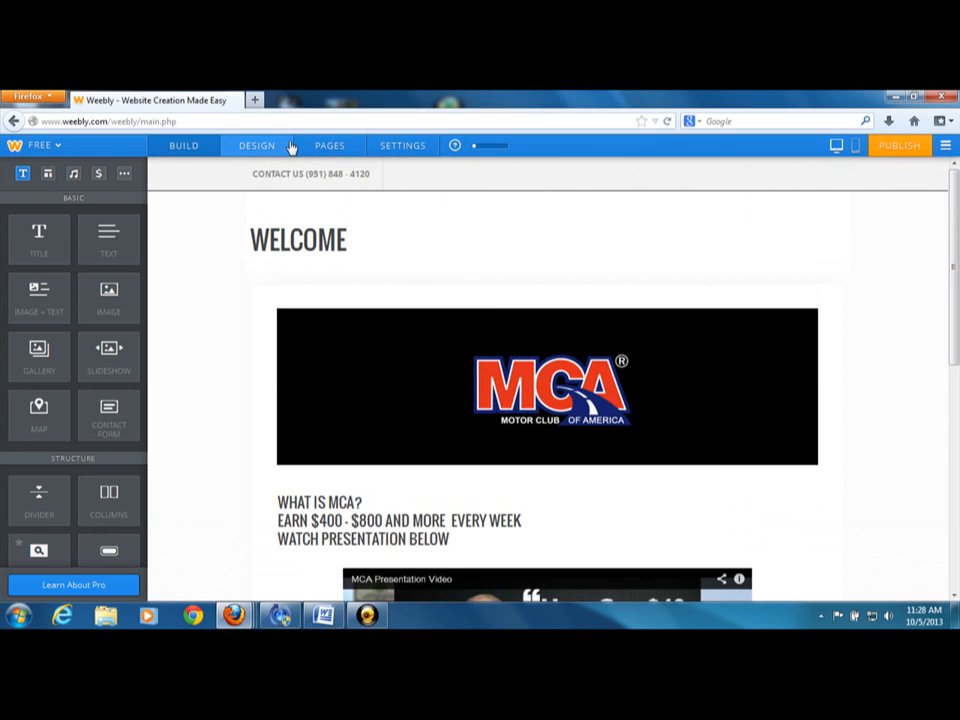
# Open the compensation page for editing and examine its DIRECT SALES table, OVERRIDES table and GO BACK TO PREVIOUS PAGE button
pyautogui.click(331, 147)
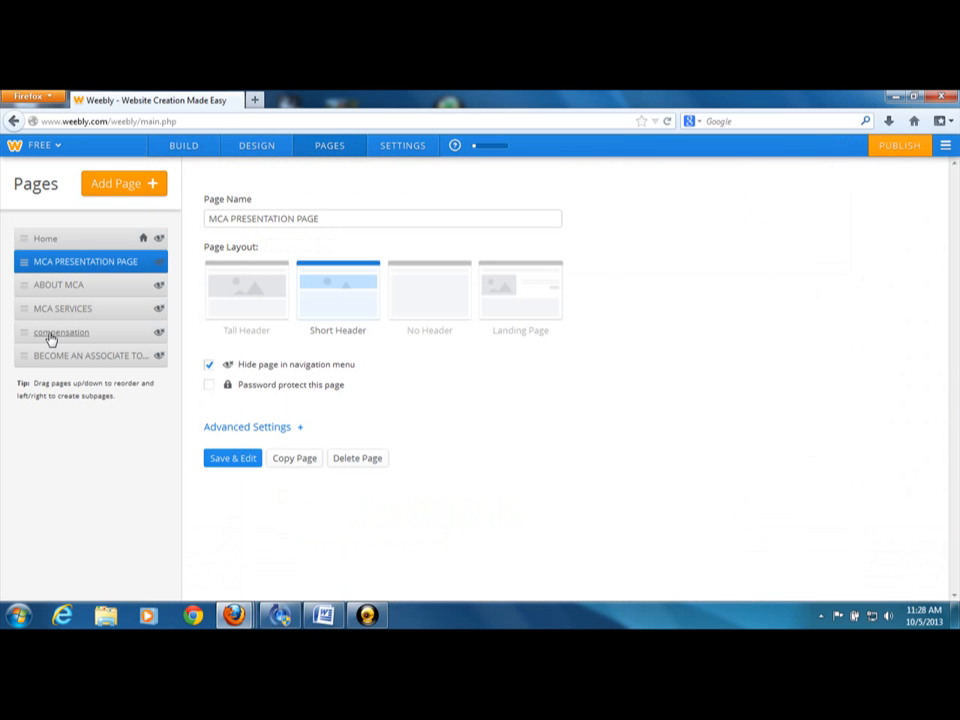
pyautogui.click(51, 336)
pyautogui.click(244, 461)
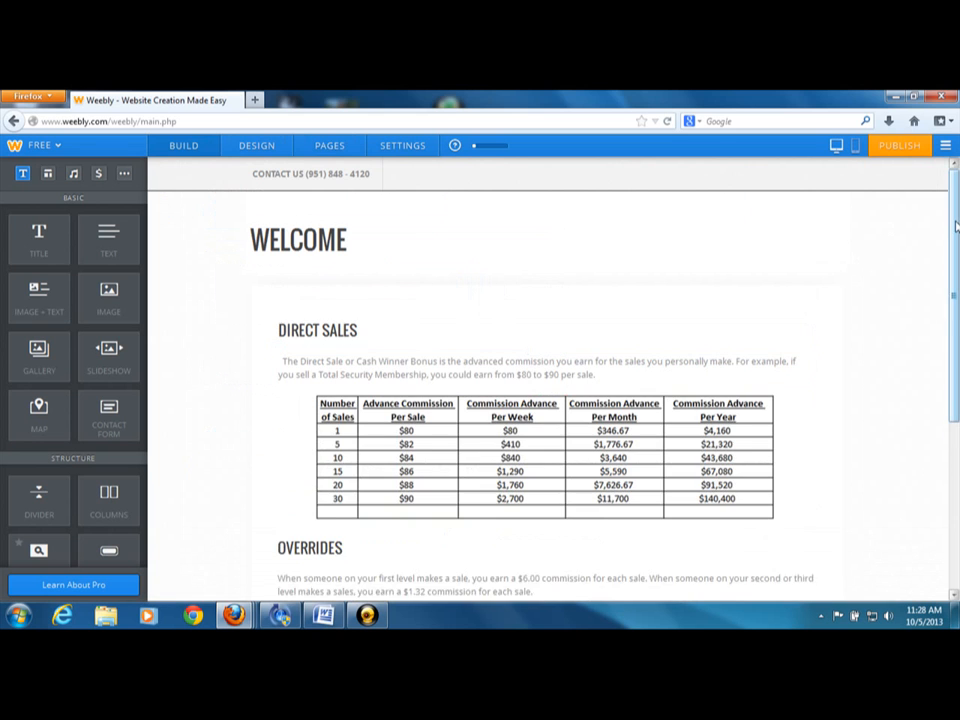
pyautogui.moveTo(955, 225); pyautogui.dragTo(957, 272)
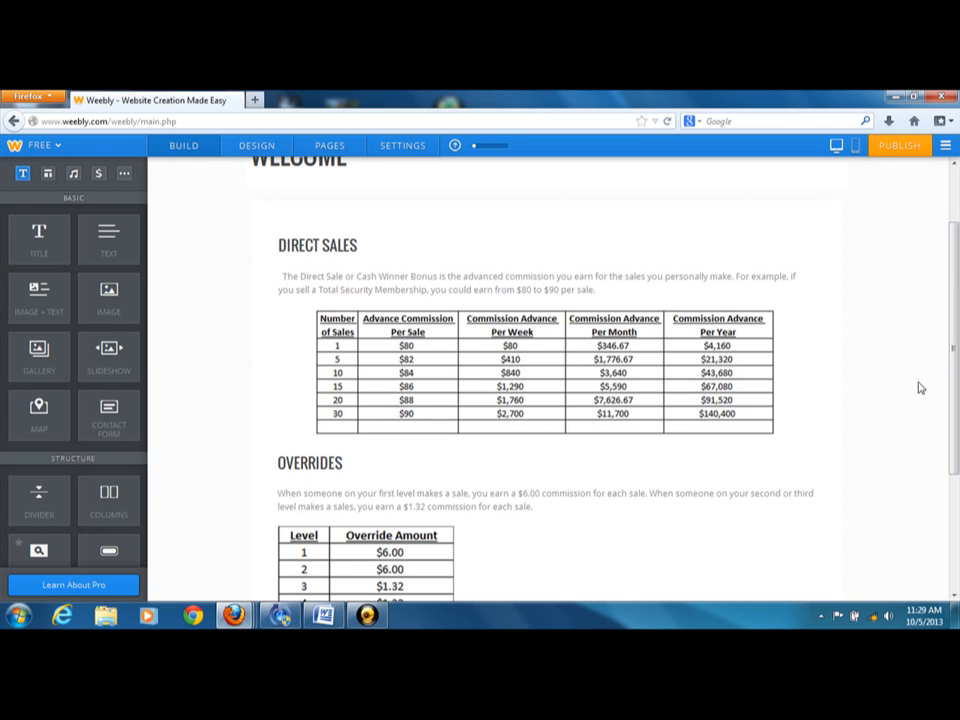
pyautogui.click(955, 597)
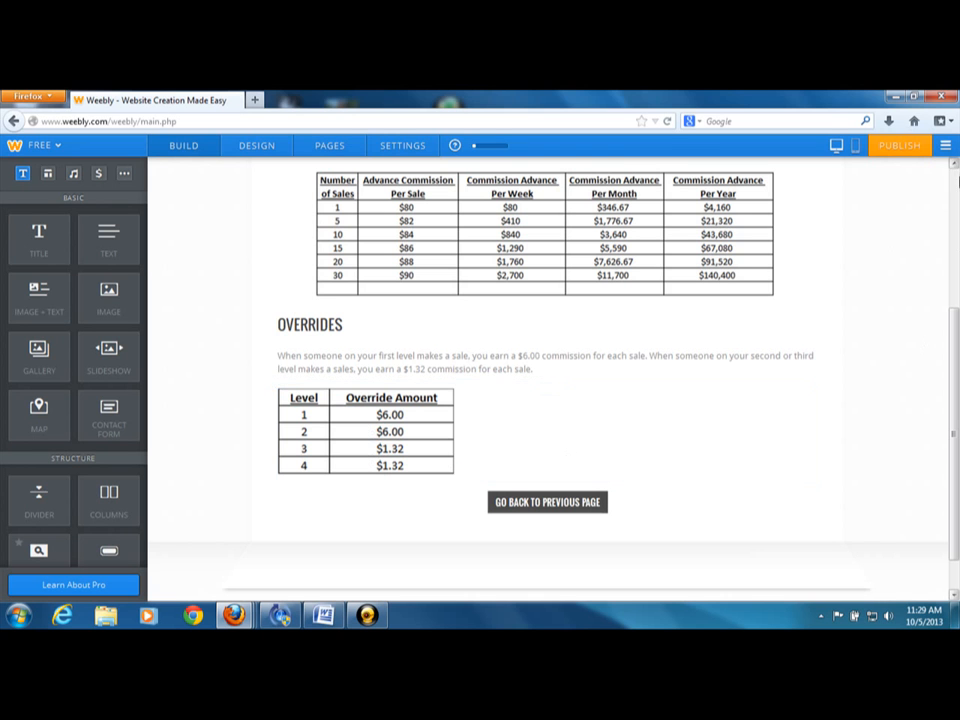
pyautogui.click(955, 165)
pyautogui.scroll(4, 955, 168)
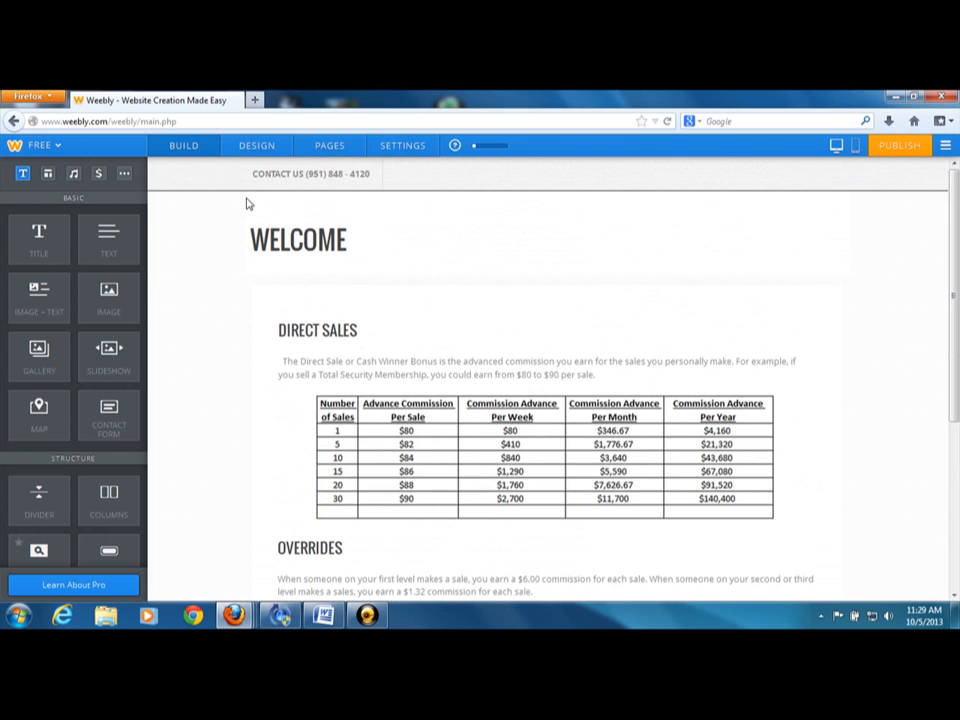
# Return to editing the MCA PRESENTATION PAGE and examine the JOIN TODAY button in the row below the video
pyautogui.click(323, 150)
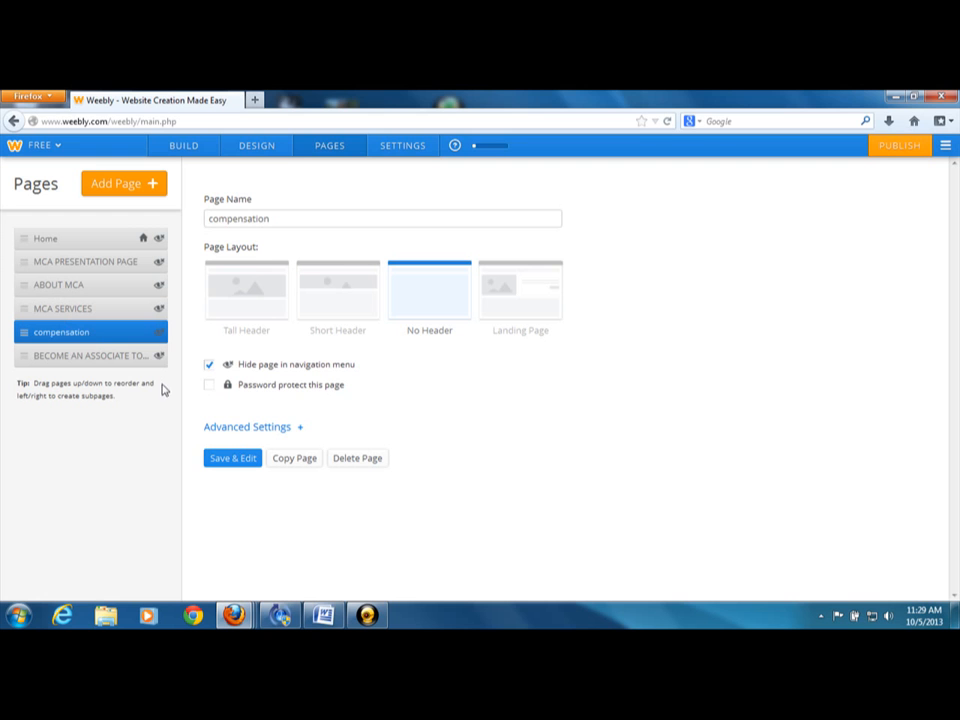
pyautogui.click(60, 268)
pyautogui.click(219, 460)
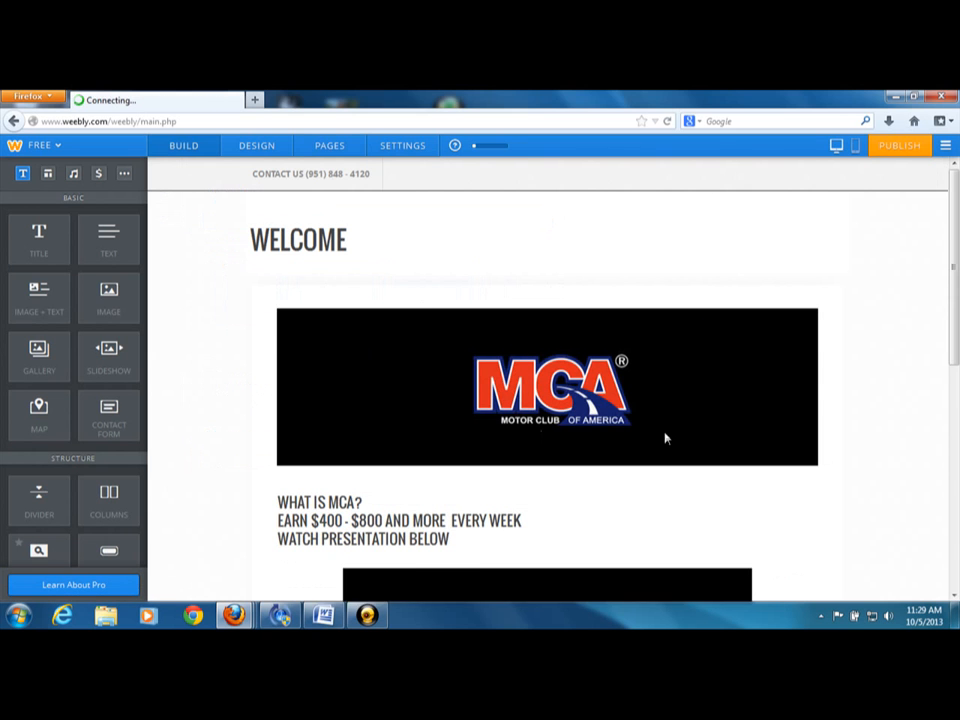
pyautogui.moveTo(956, 345); pyautogui.dragTo(956, 580)
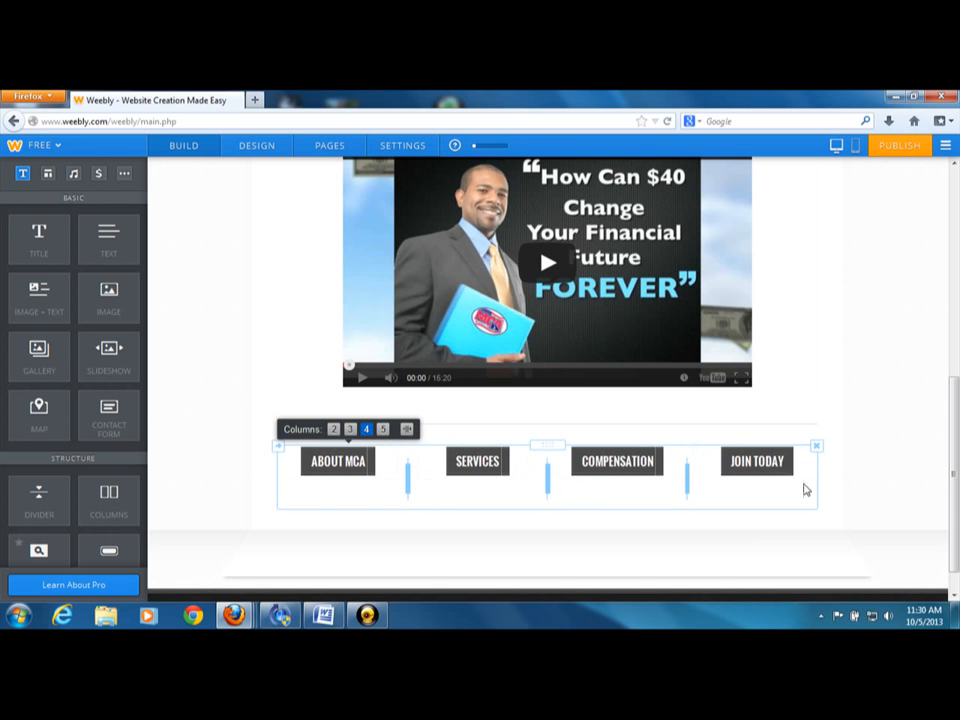
pyautogui.scroll(5, 404, 370)
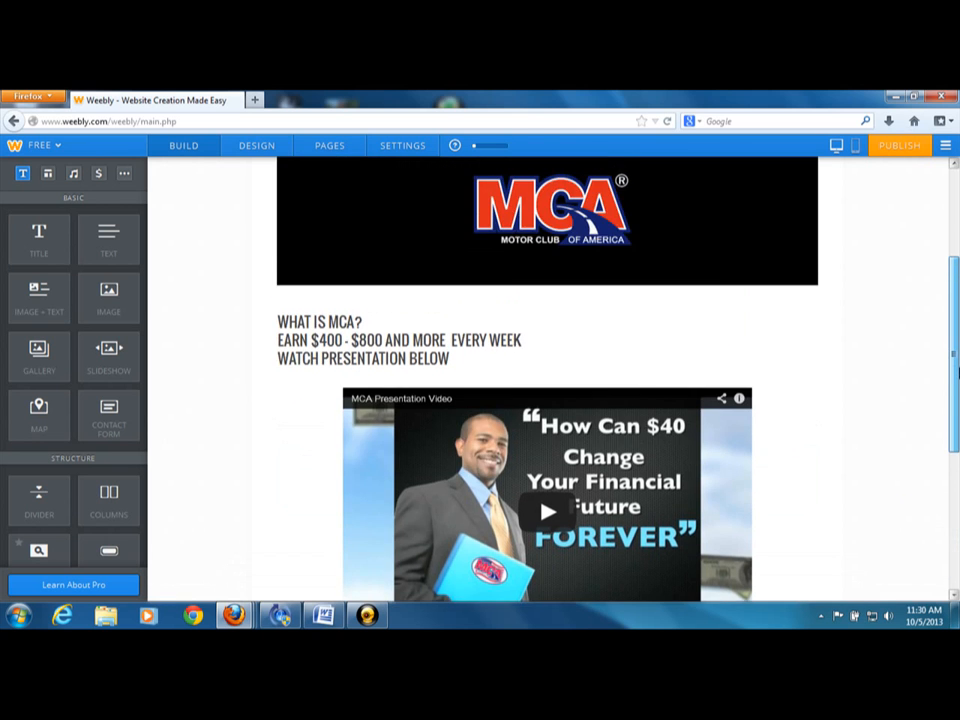
# Open the BECOME AN ASSOCIATE TODAY page for editing and check the link target of its BECOME A ASSOCIATE button
pyautogui.click(340, 148)
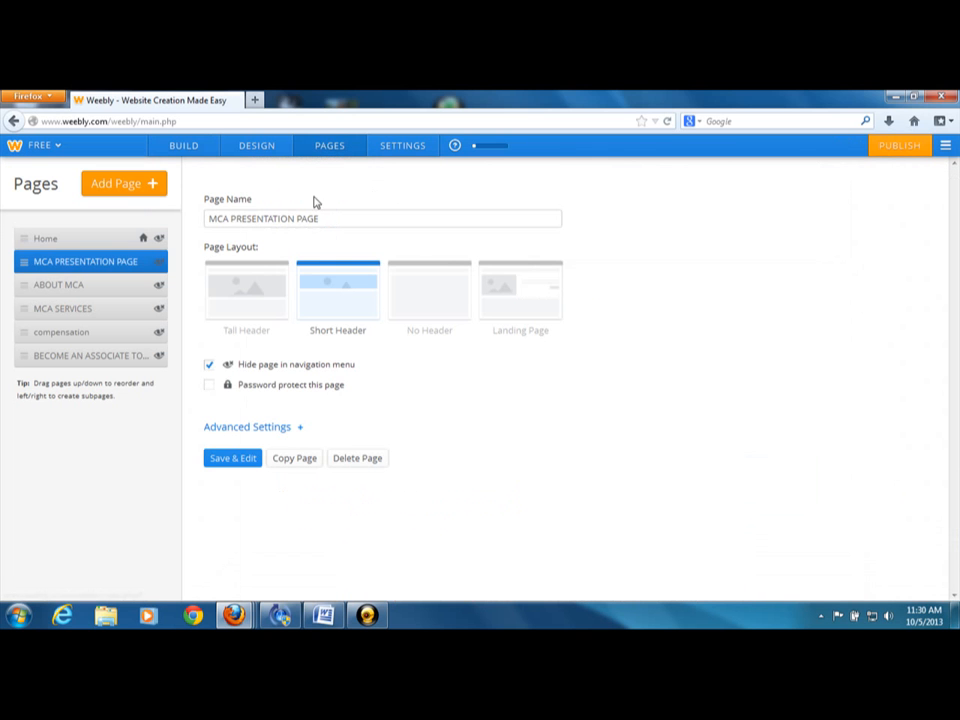
pyautogui.click(70, 357)
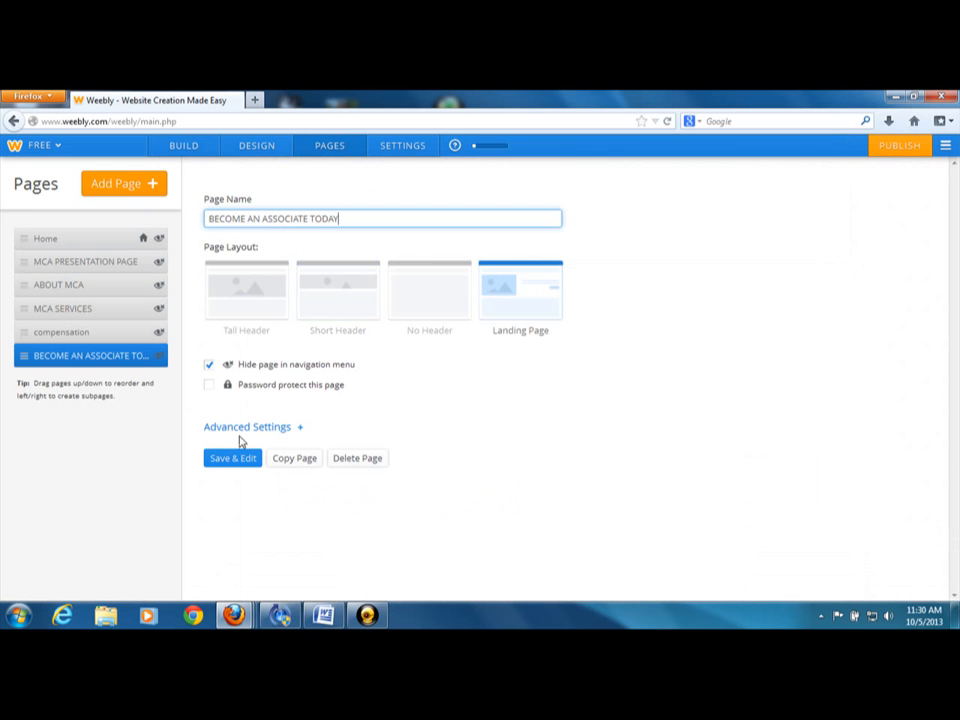
pyautogui.click(215, 462)
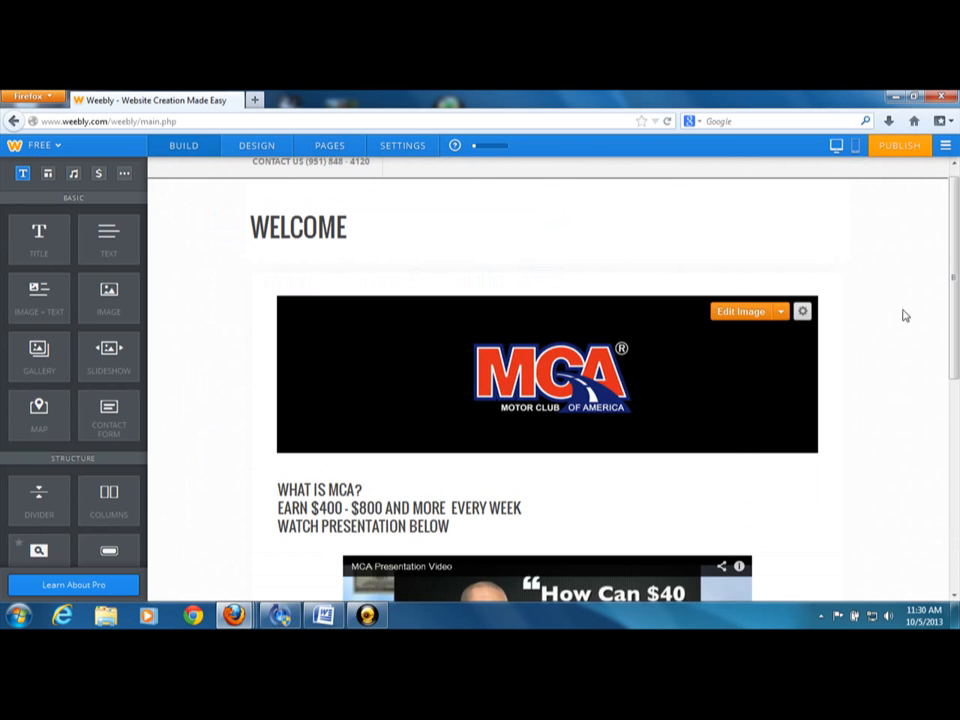
pyautogui.moveTo(957, 246); pyautogui.dragTo(957, 299)
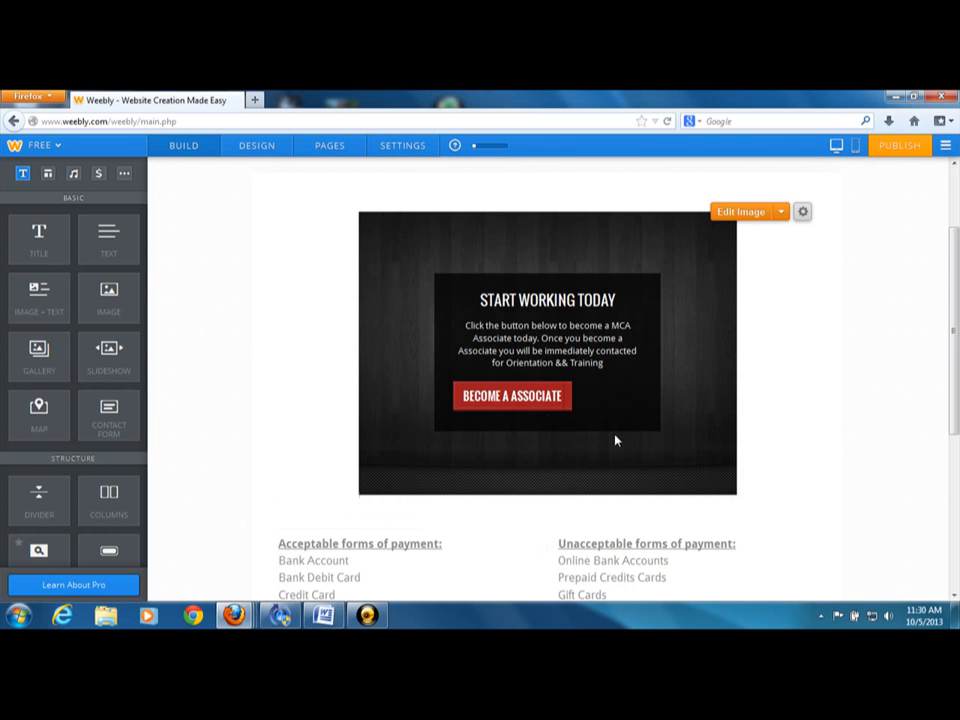
pyautogui.click(538, 400)
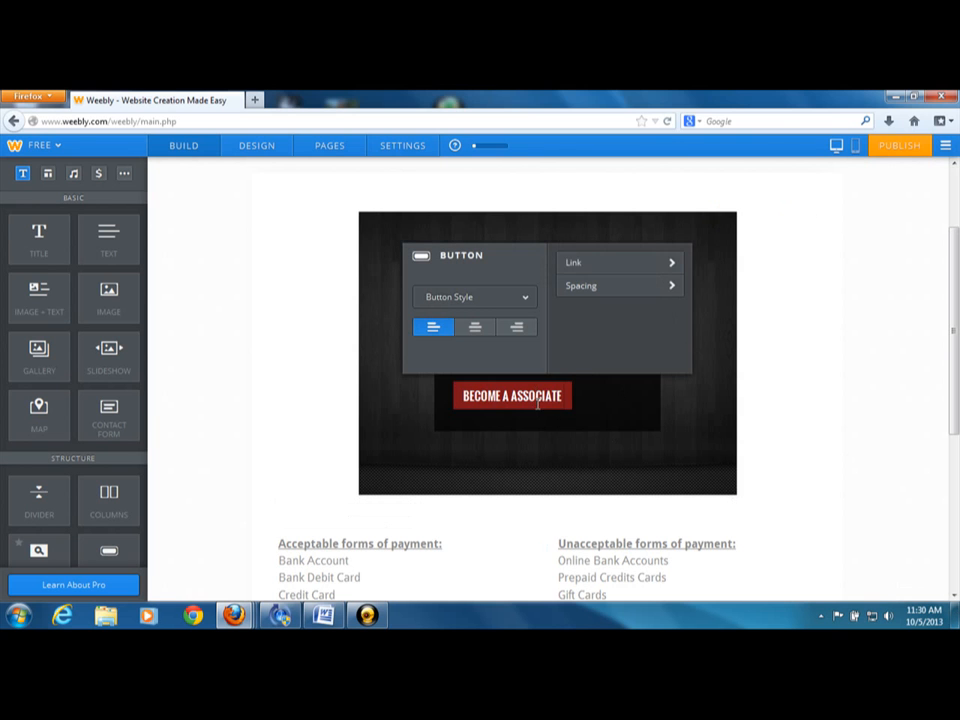
pyautogui.click(591, 268)
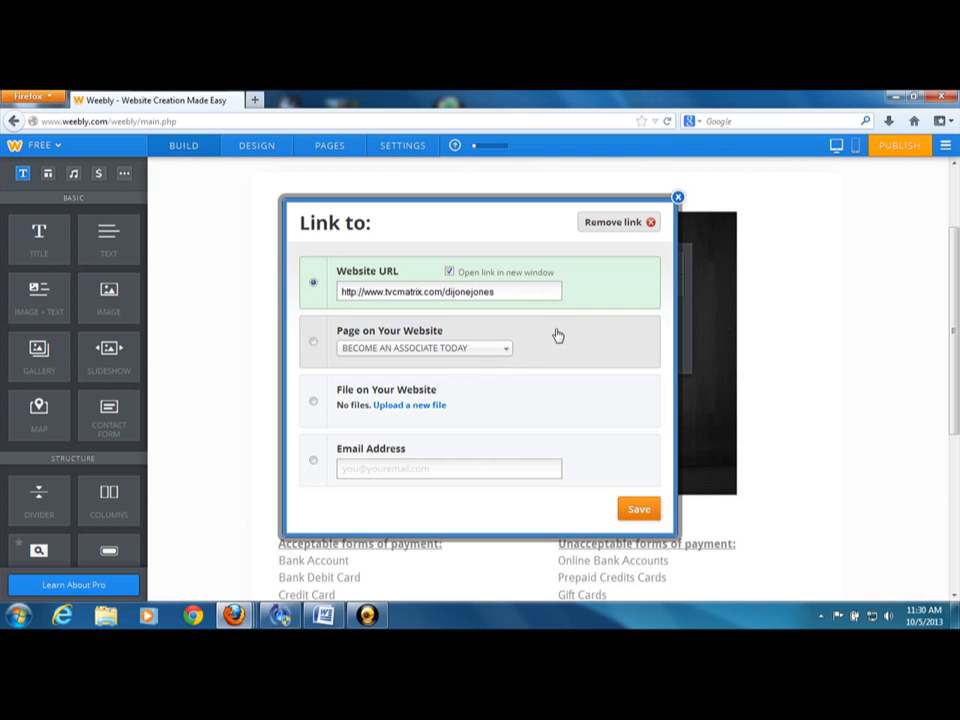
pyautogui.click(678, 199)
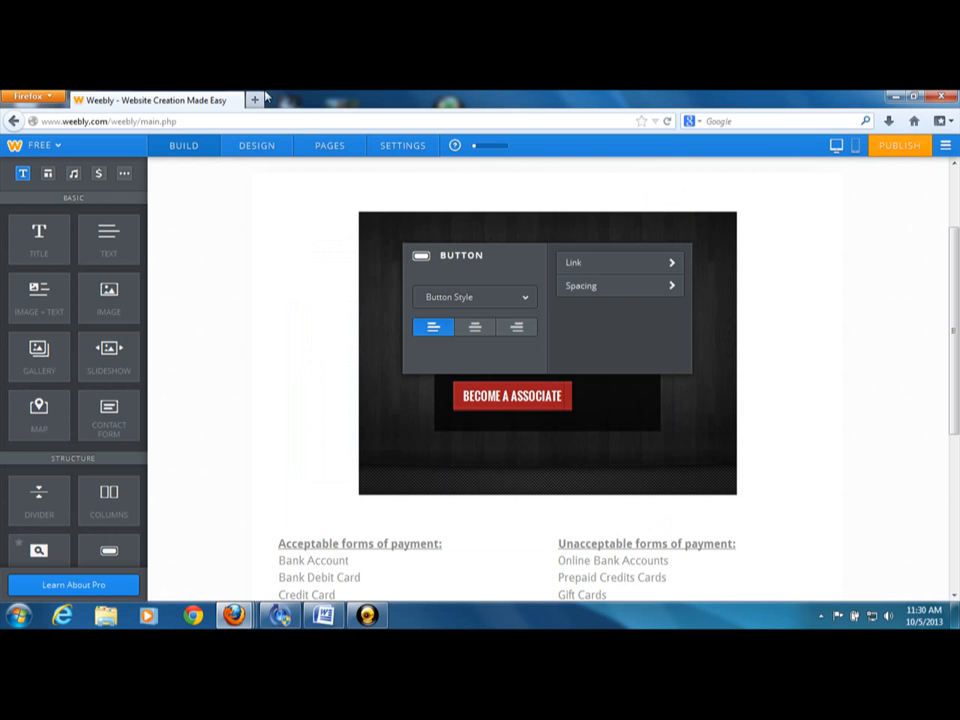
# Visit the associate's tvcmatrix.com page in a separate browser tab, view the MCA Total Security checkout form and close that tab
pyautogui.click(255, 100)
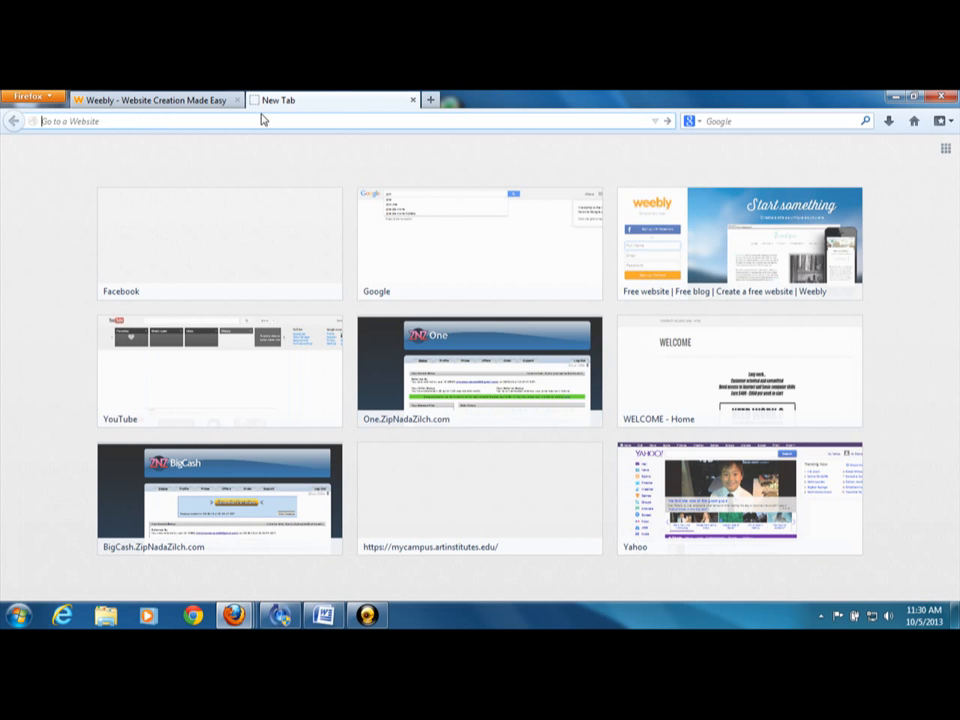
pyautogui.write('www.')
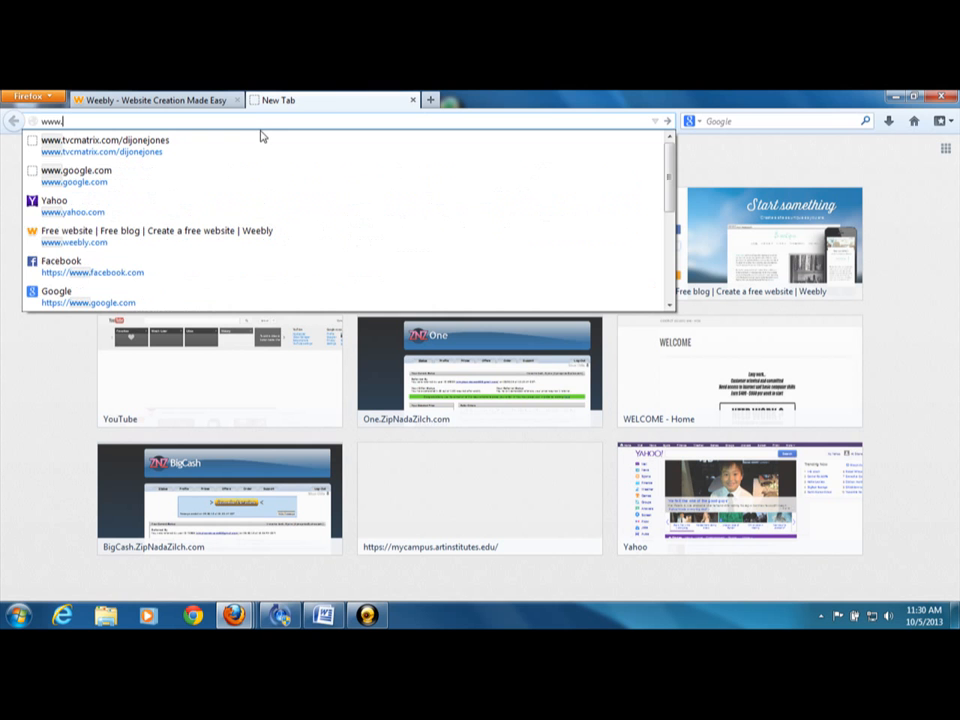
pyautogui.click(261, 137)
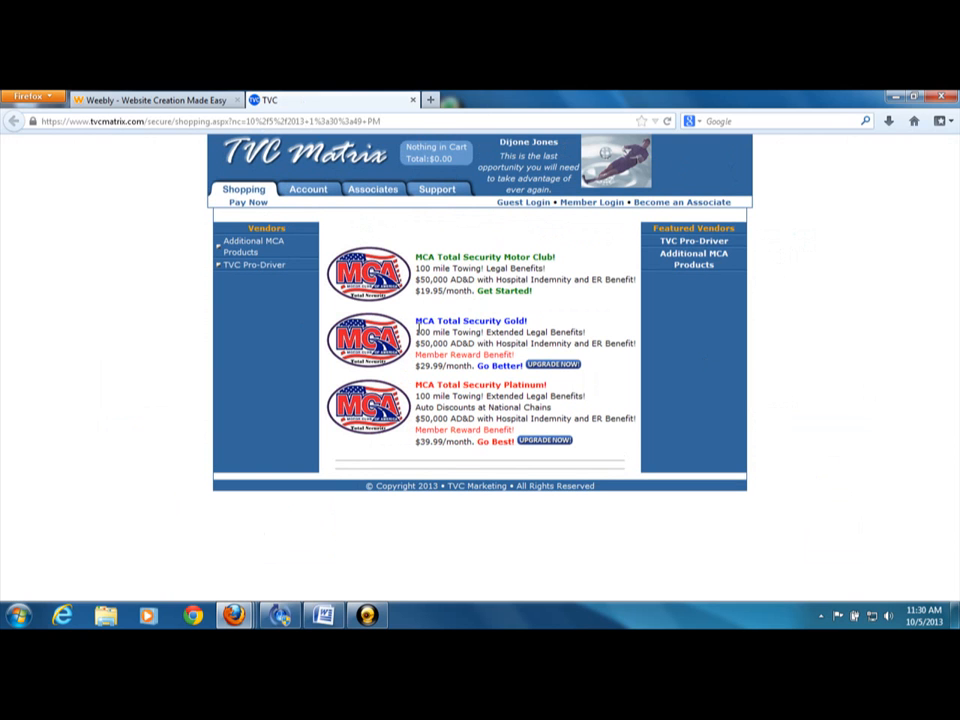
pyautogui.click(499, 292)
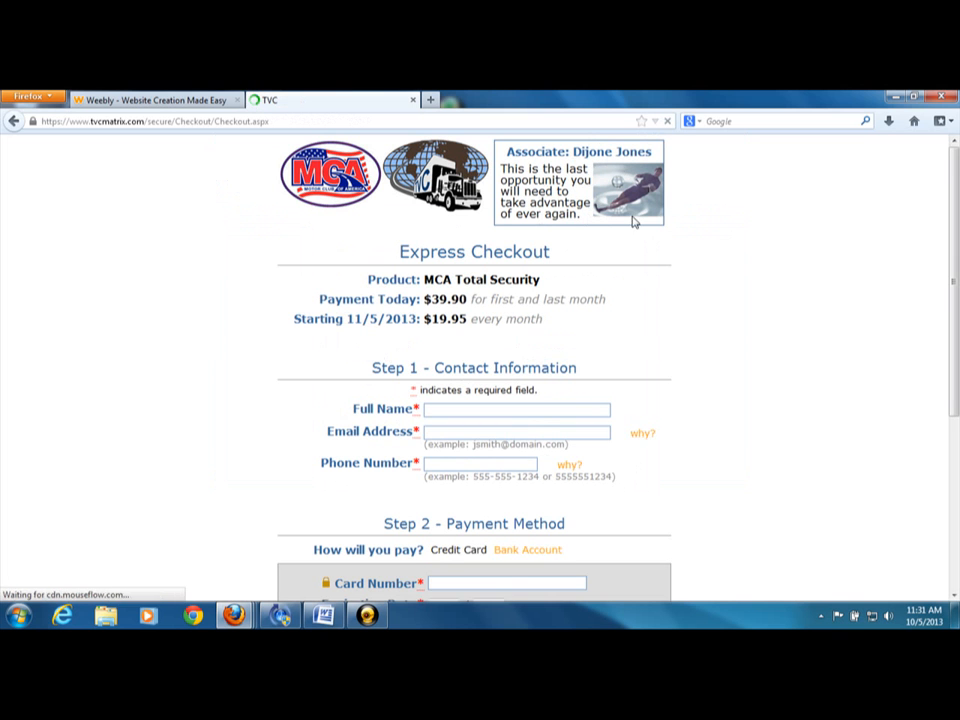
pyautogui.moveTo(956, 207)
pyautogui.mouseDown()
pyautogui.moveTo(955, 397)
pyautogui.moveTo(954, 215)
pyautogui.mouseUp()
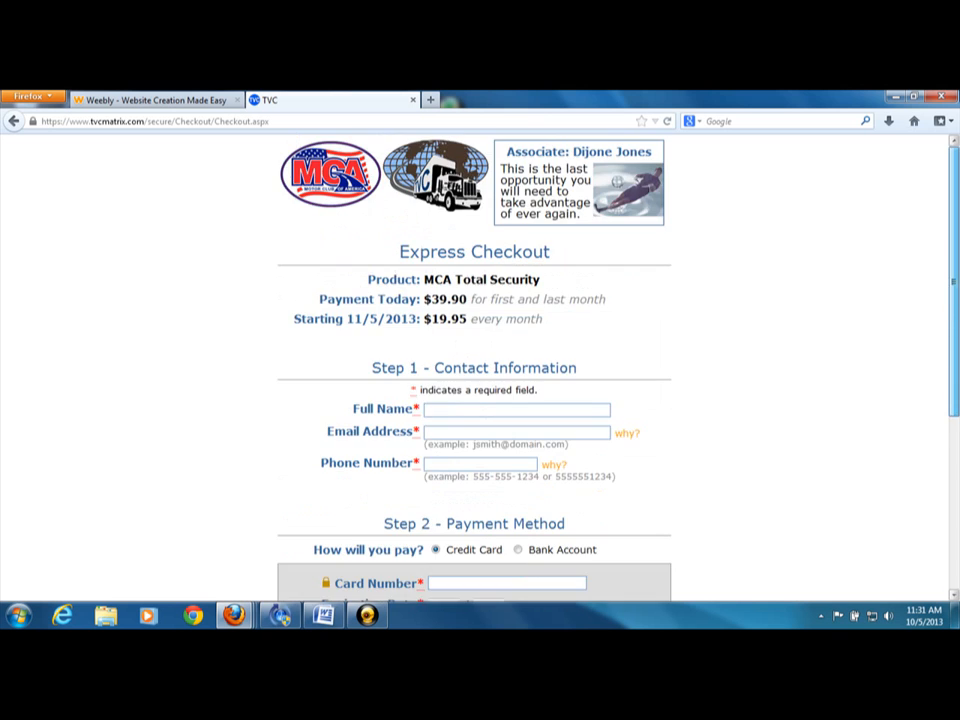
pyautogui.click(408, 101)
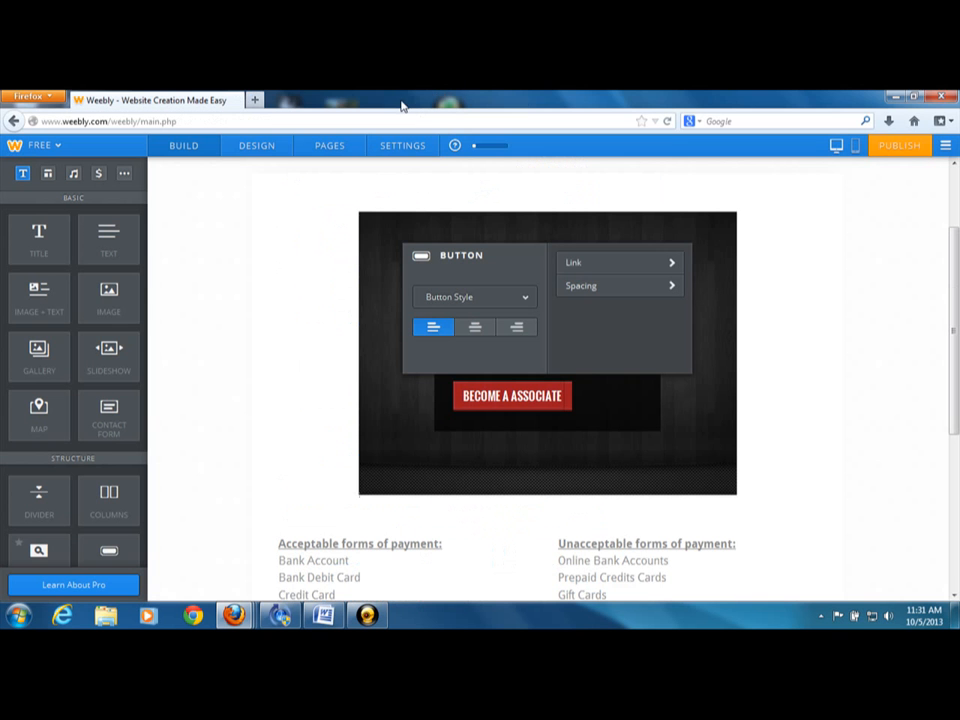
# Dismiss the button settings and review the acceptable and unacceptable forms of payment and the return button below them
pyautogui.click(287, 283)
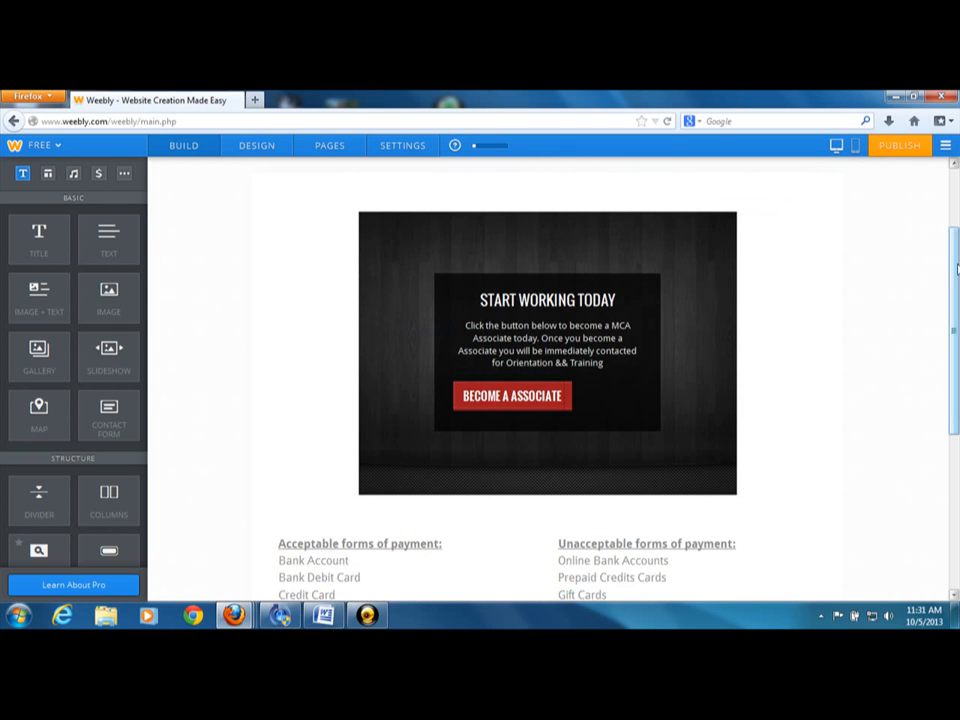
pyautogui.scroll(-5, 453, 340)
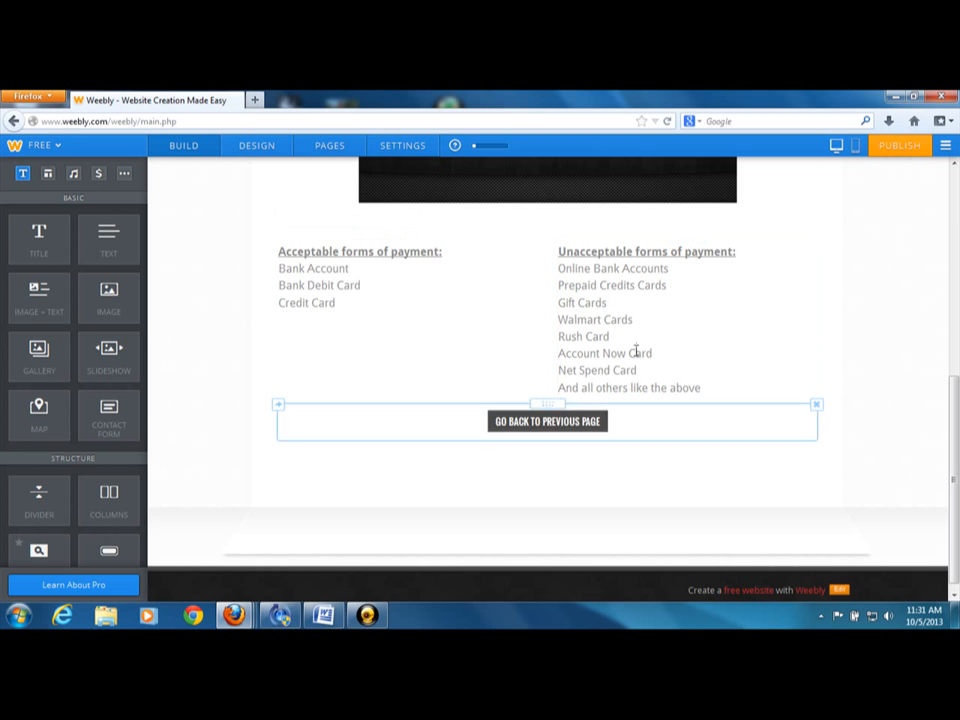
pyautogui.click(954, 203)
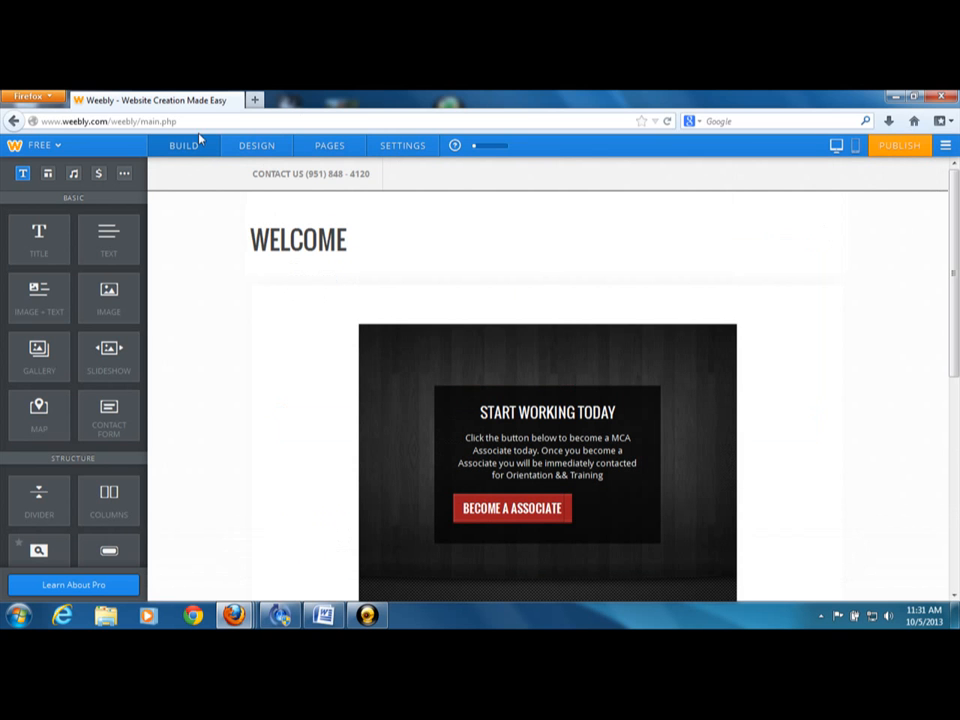
# Leave the page editor for the My Sites list and view the form entries of the welcometomca.weebly.com site
pyautogui.click(317, 148)
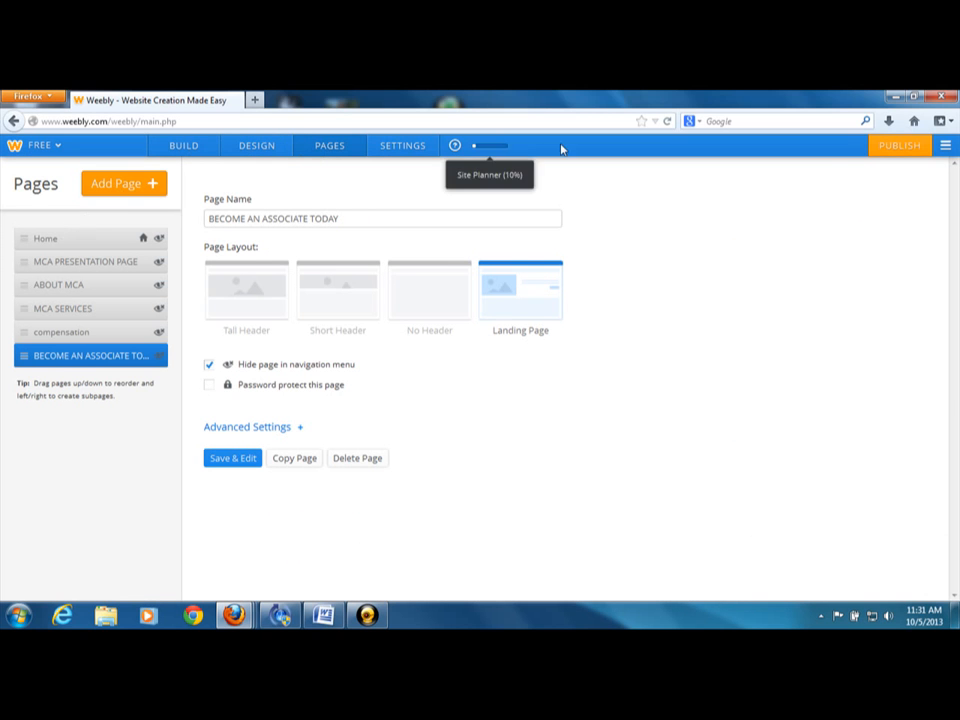
pyautogui.click(952, 148)
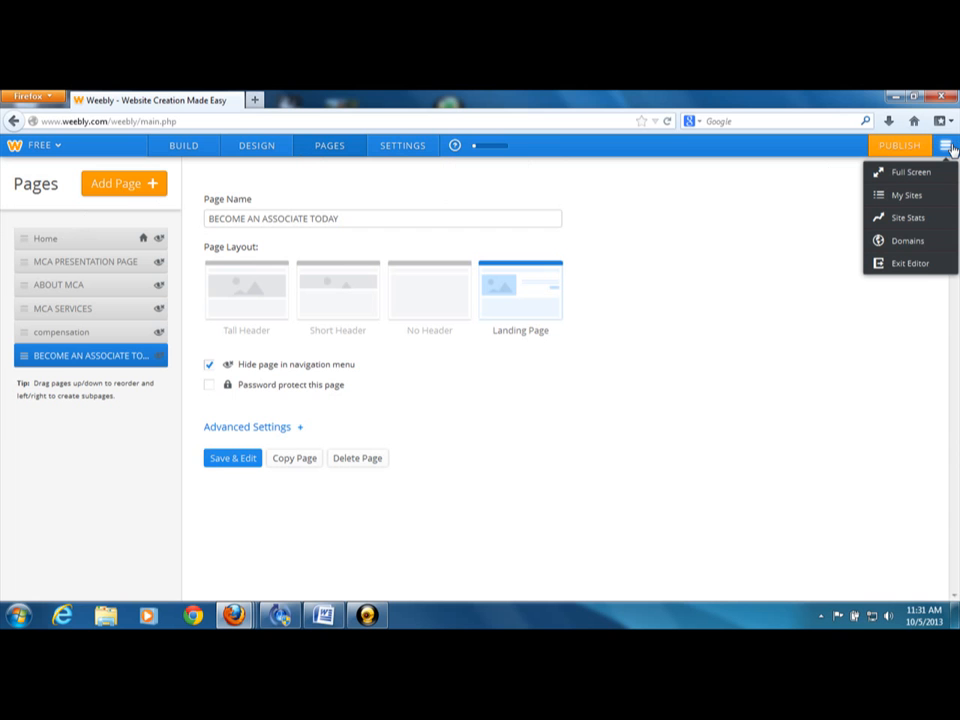
pyautogui.click(908, 195)
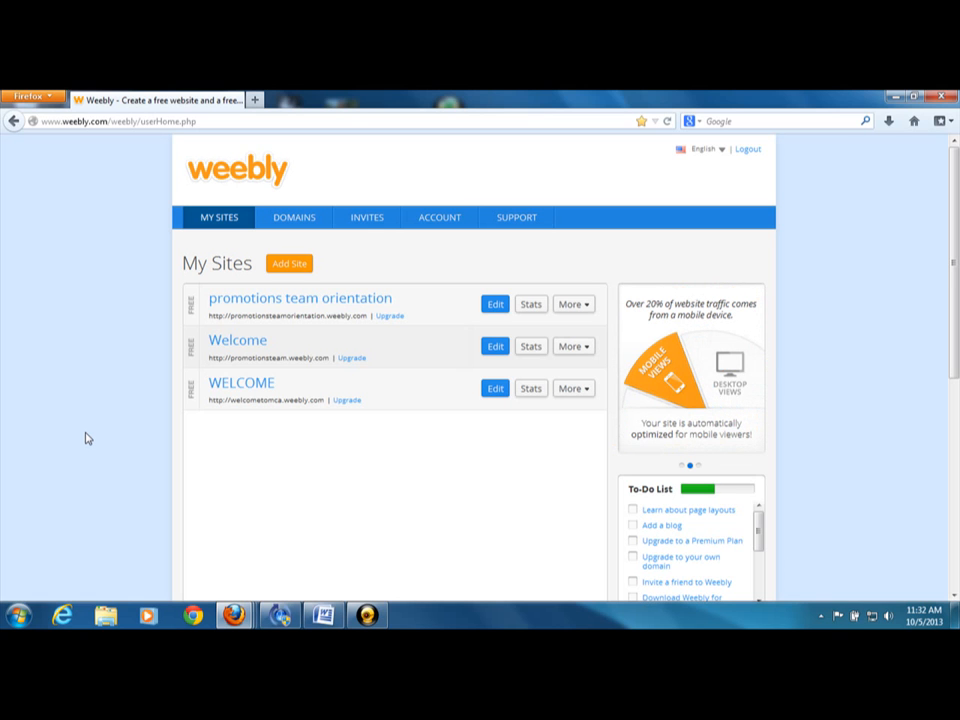
pyautogui.click(563, 390)
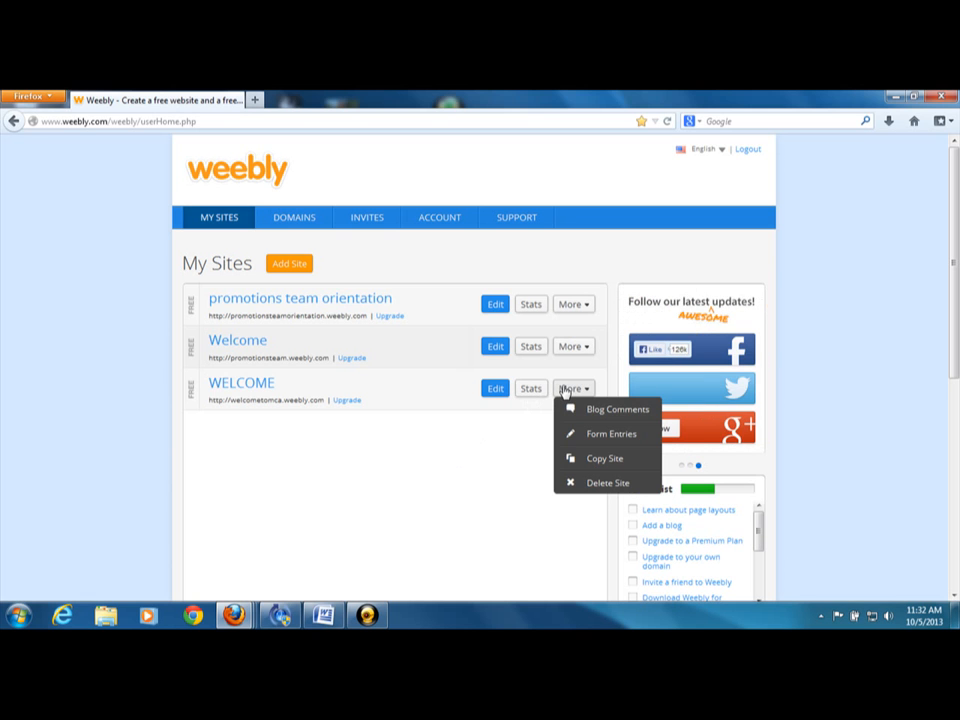
pyautogui.click(585, 434)
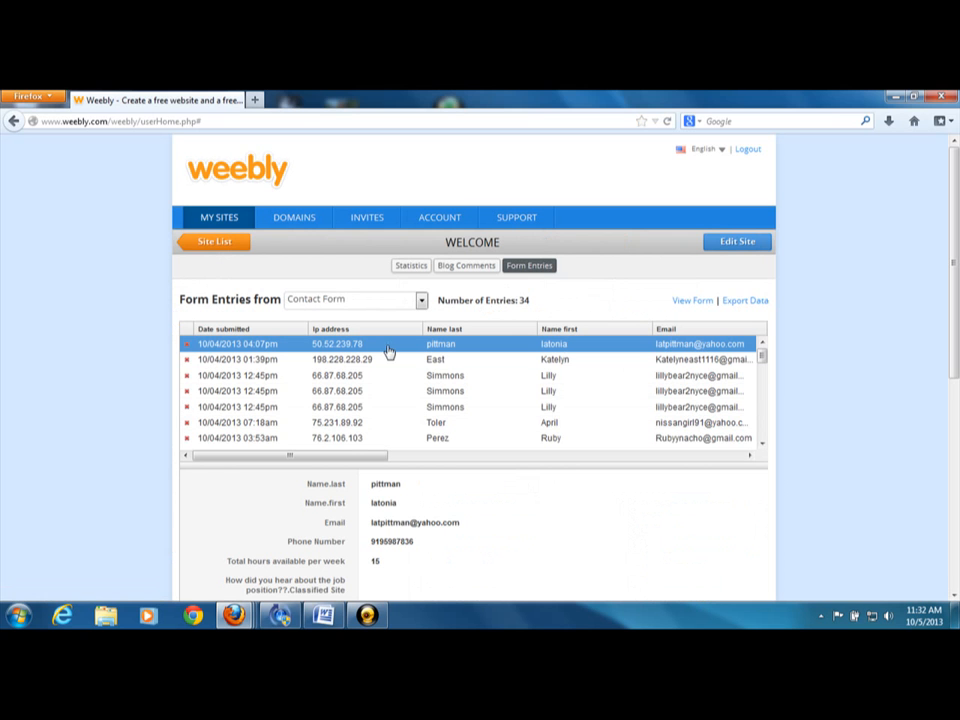
# Go back through the site editor to the My Sites list and reopen the form entries of the welcometomca.weebly.com site
pyautogui.click(12, 121)
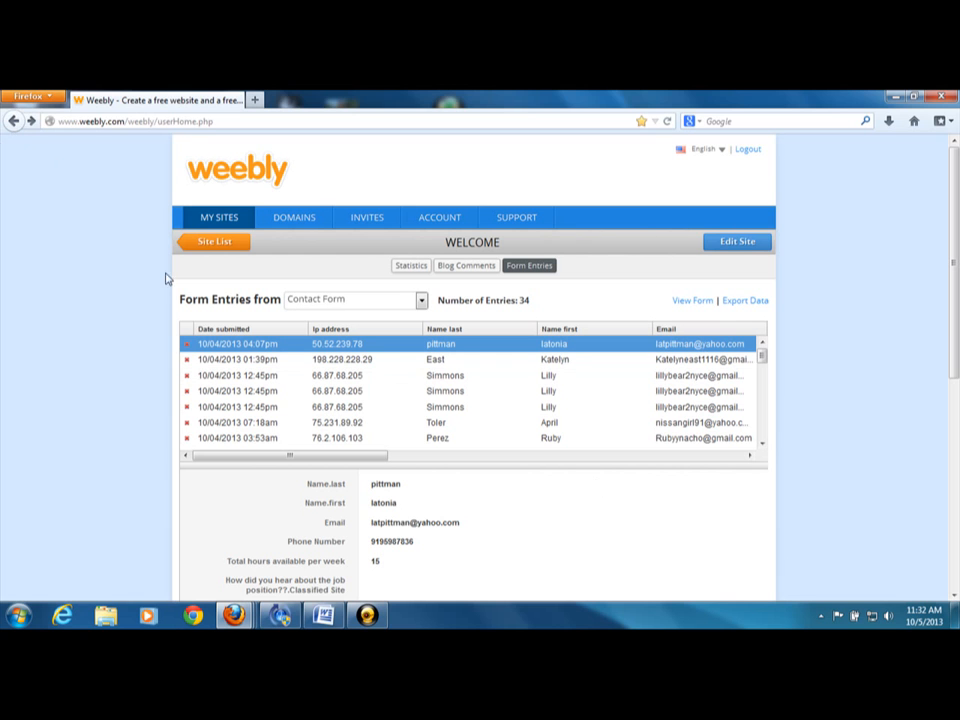
pyautogui.click(18, 121)
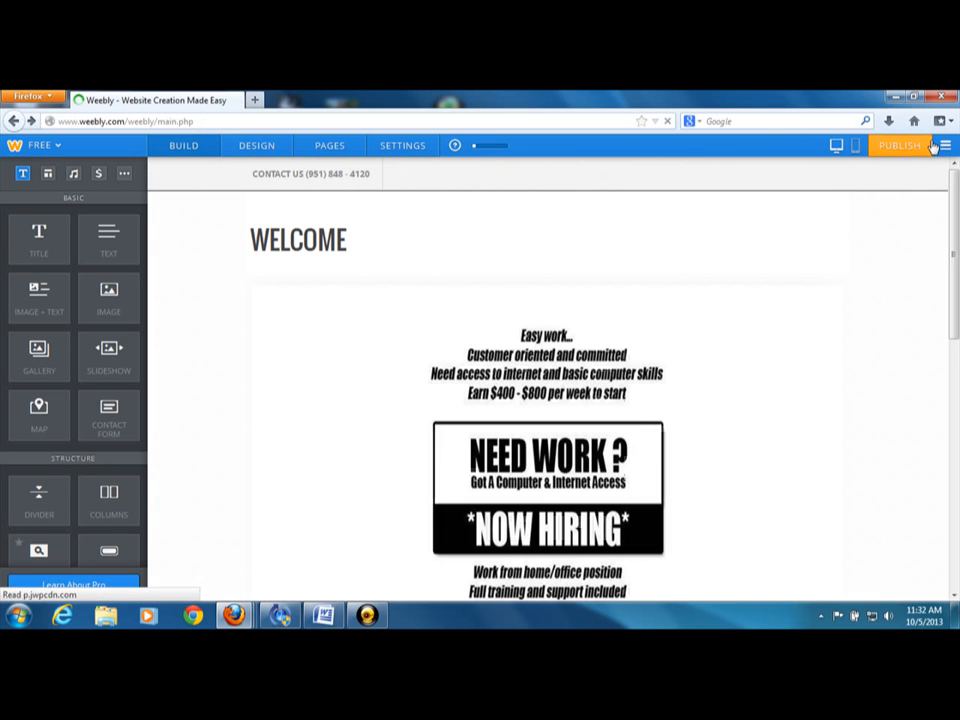
pyautogui.click(945, 146)
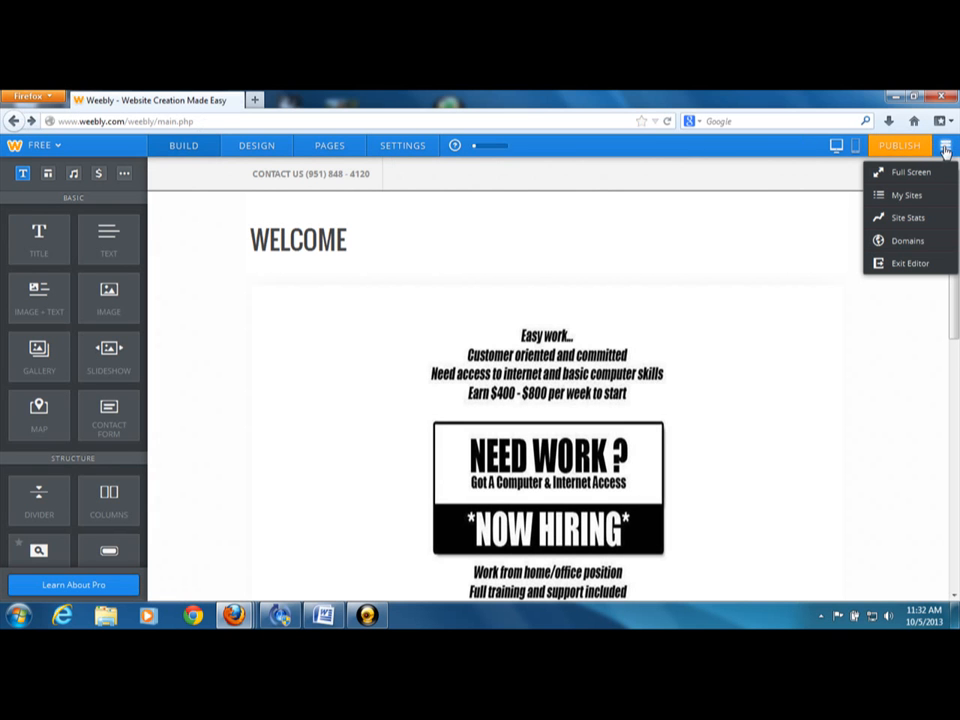
pyautogui.click(896, 196)
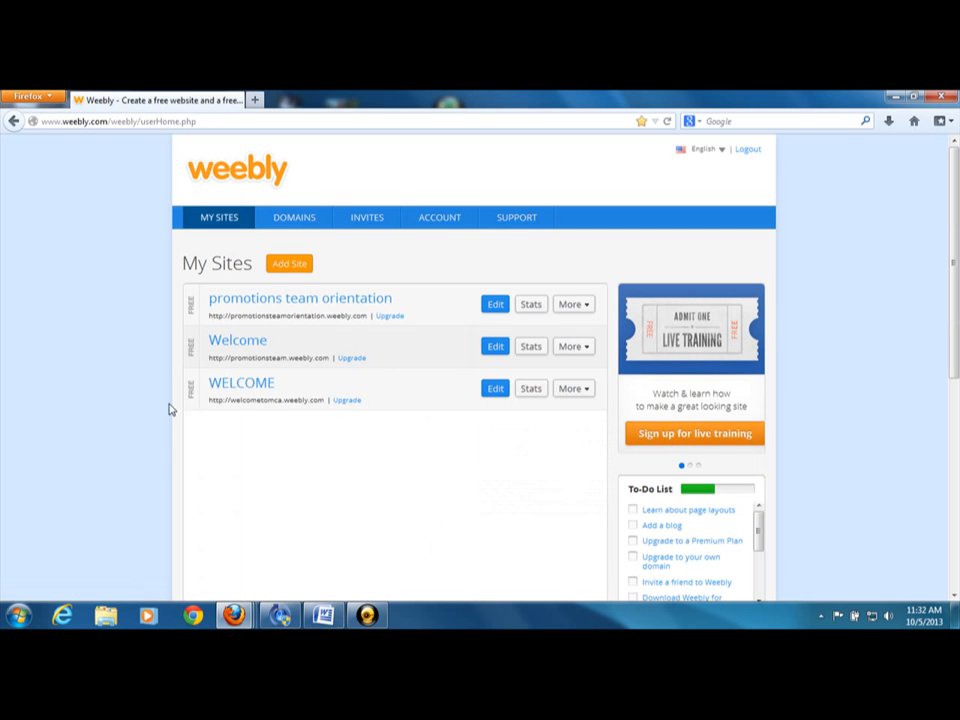
pyautogui.click(575, 390)
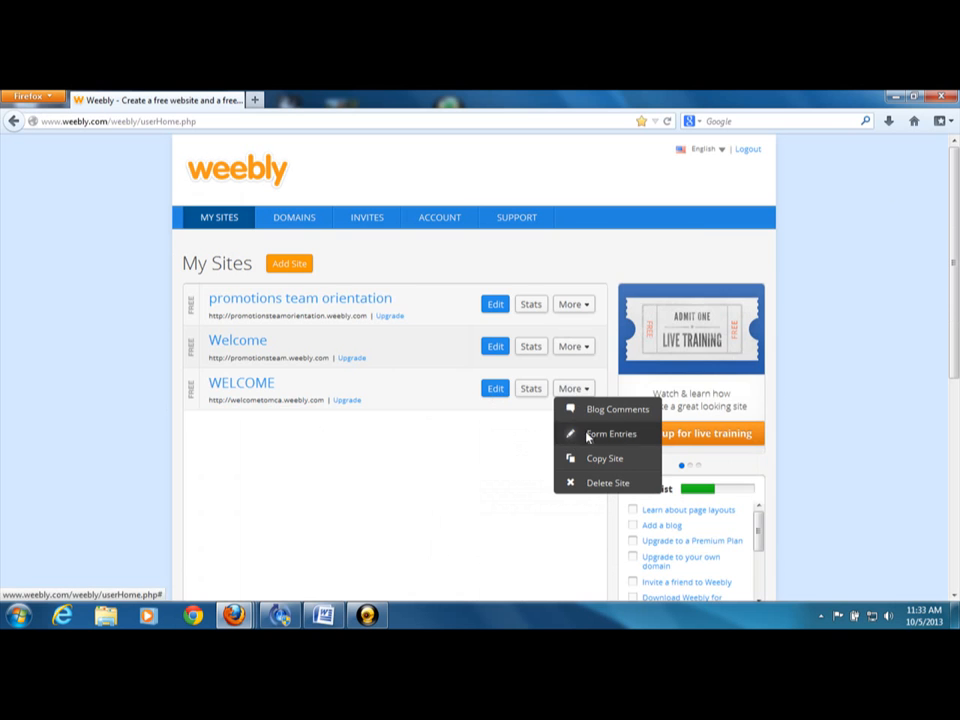
pyautogui.click(588, 435)
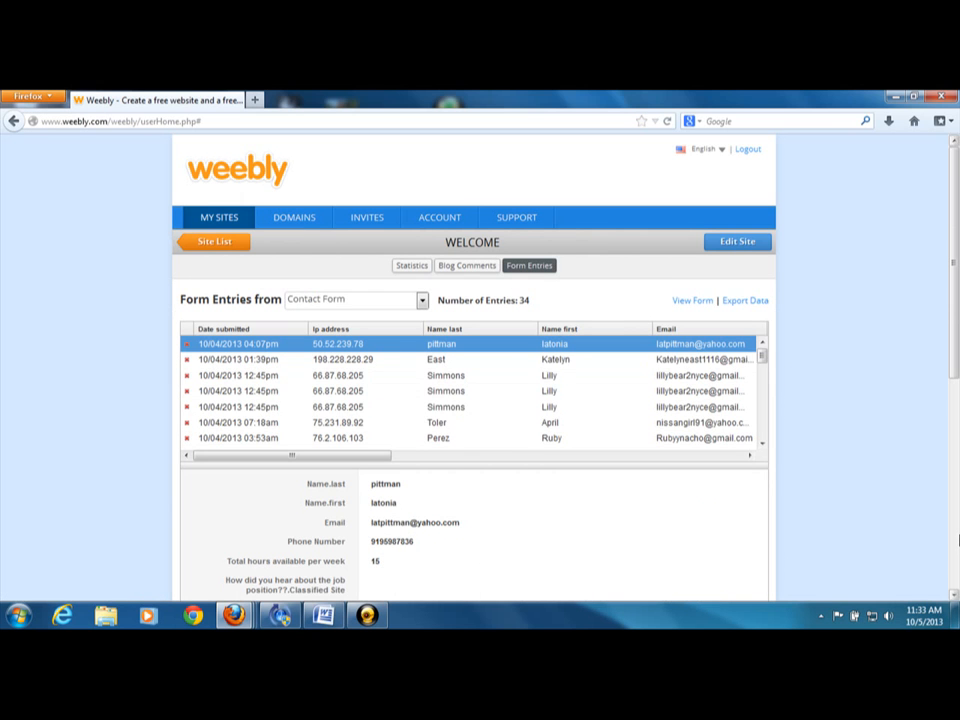
# Examine the full list of Contact Form entries, including the phone number, available hours and referral source columns
pyautogui.click(763, 447)
pyautogui.moveTo(763, 447); pyautogui.dragTo(763, 447)
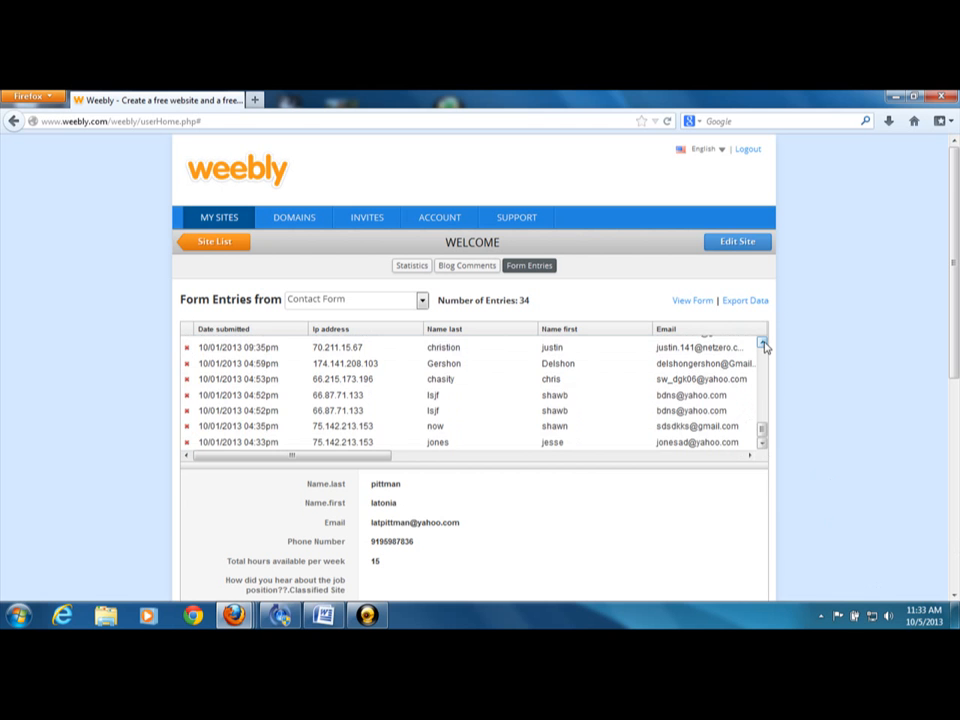
pyautogui.moveTo(763, 345); pyautogui.dragTo(763, 345)
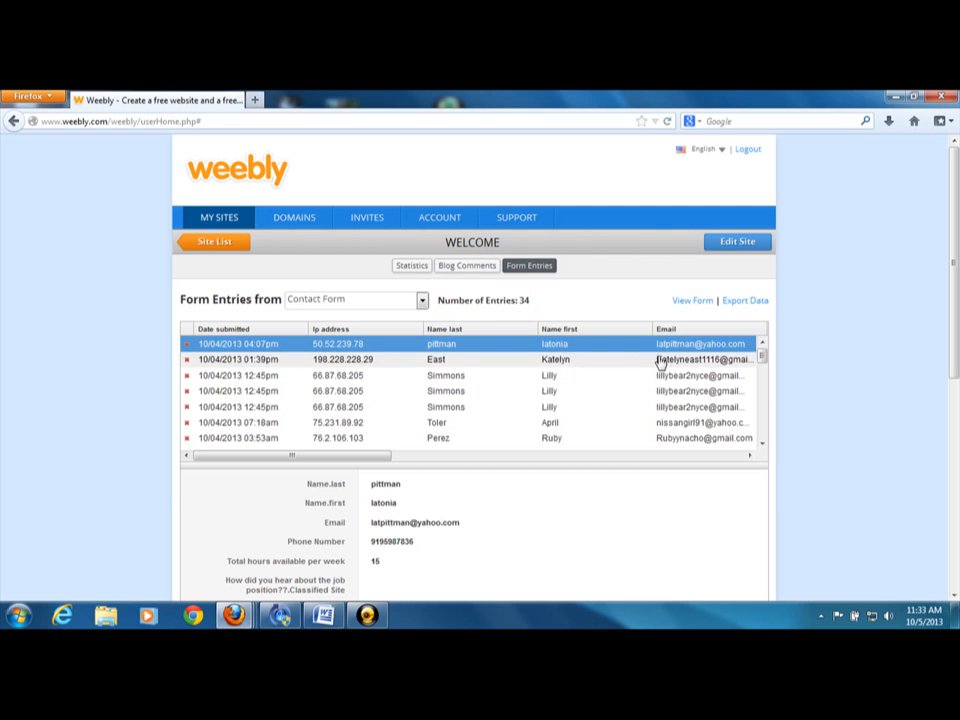
pyautogui.click(750, 456)
pyautogui.moveTo(750, 456); pyautogui.dragTo(750, 456)
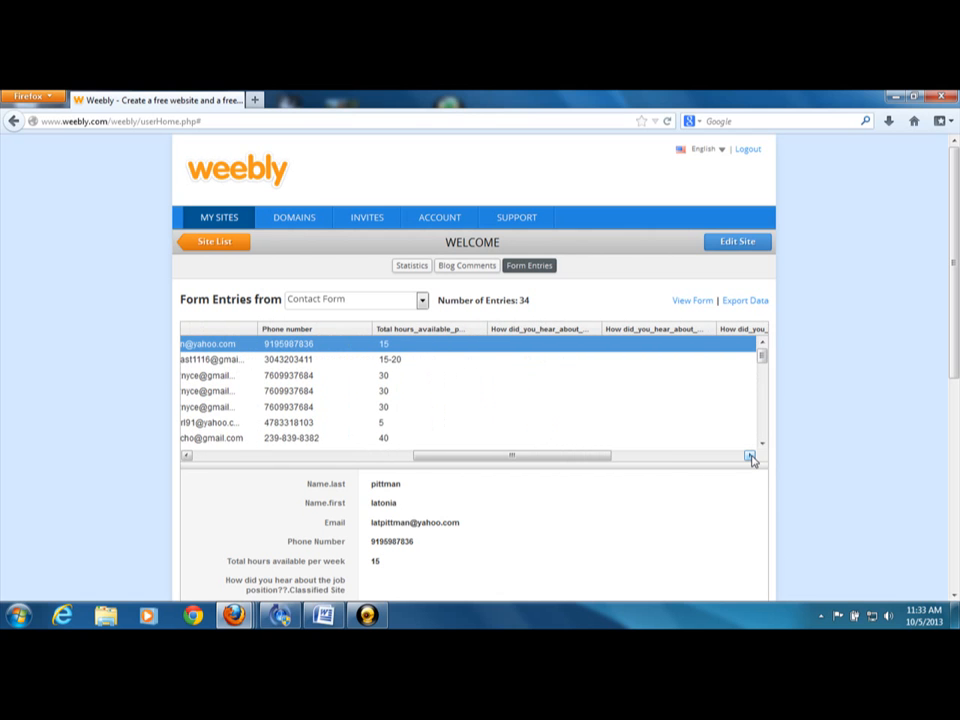
pyautogui.moveTo(750, 456); pyautogui.dragTo(750, 456)
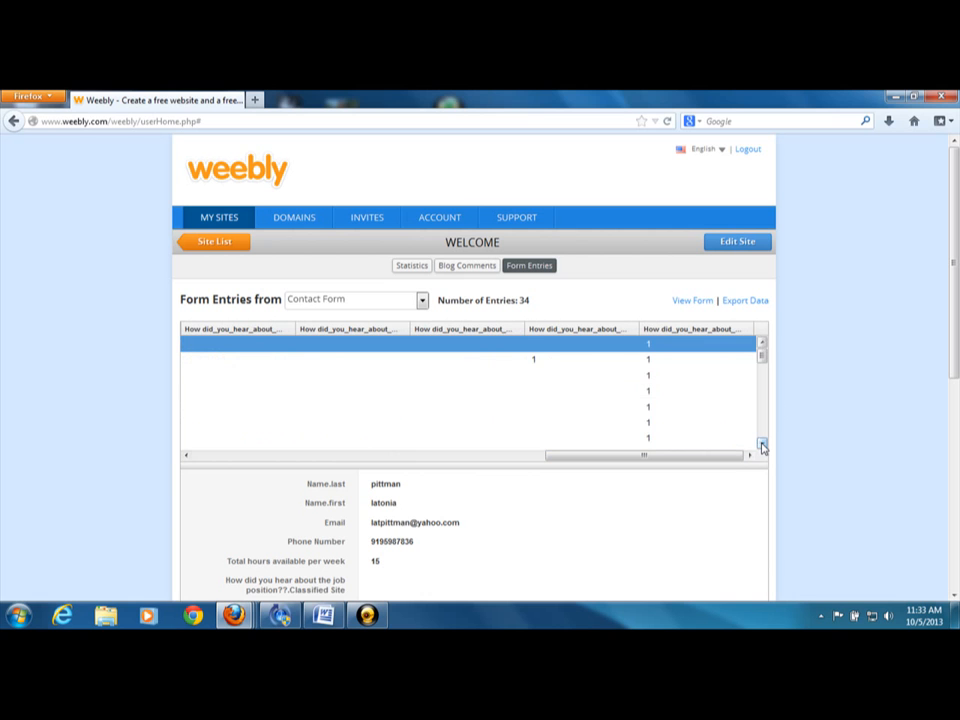
pyautogui.moveTo(762, 446); pyautogui.dragTo(762, 446)
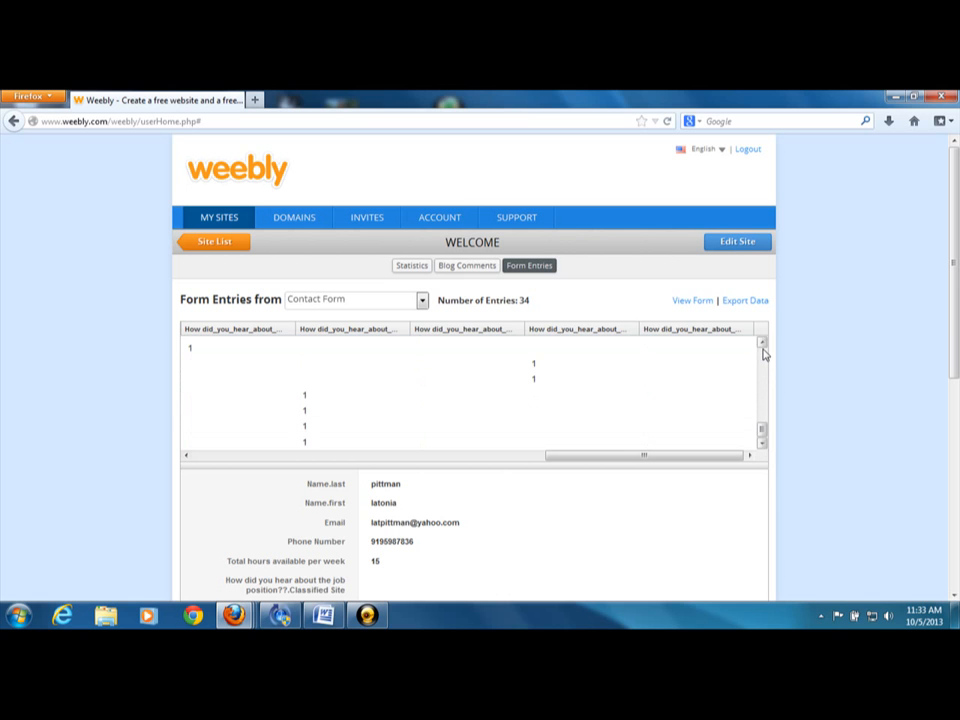
pyautogui.moveTo(764, 354); pyautogui.dragTo(765, 350)
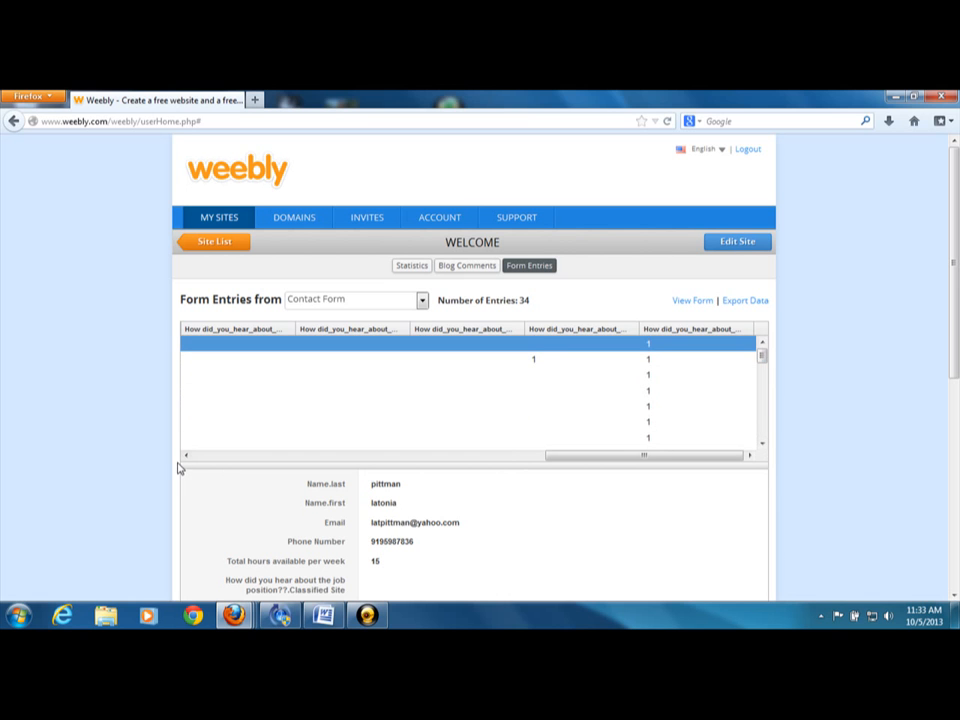
pyautogui.moveTo(186, 455); pyautogui.dragTo(187, 456)
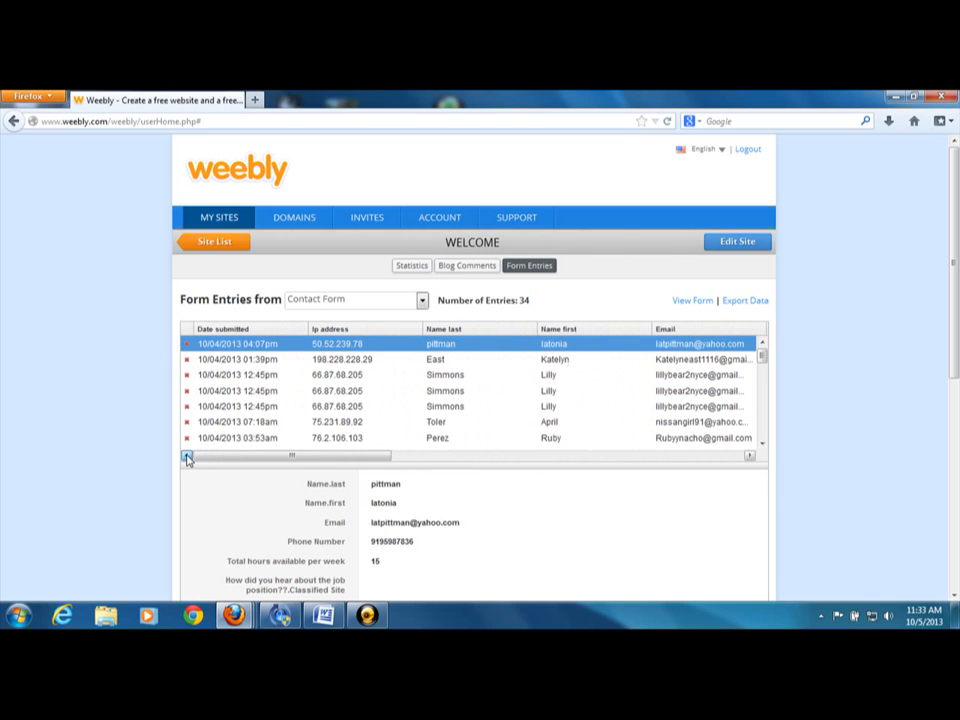
# Select the entry submitted 10/04/2013 01:39pm, review its full details and check the form selection list
pyautogui.click(598, 363)
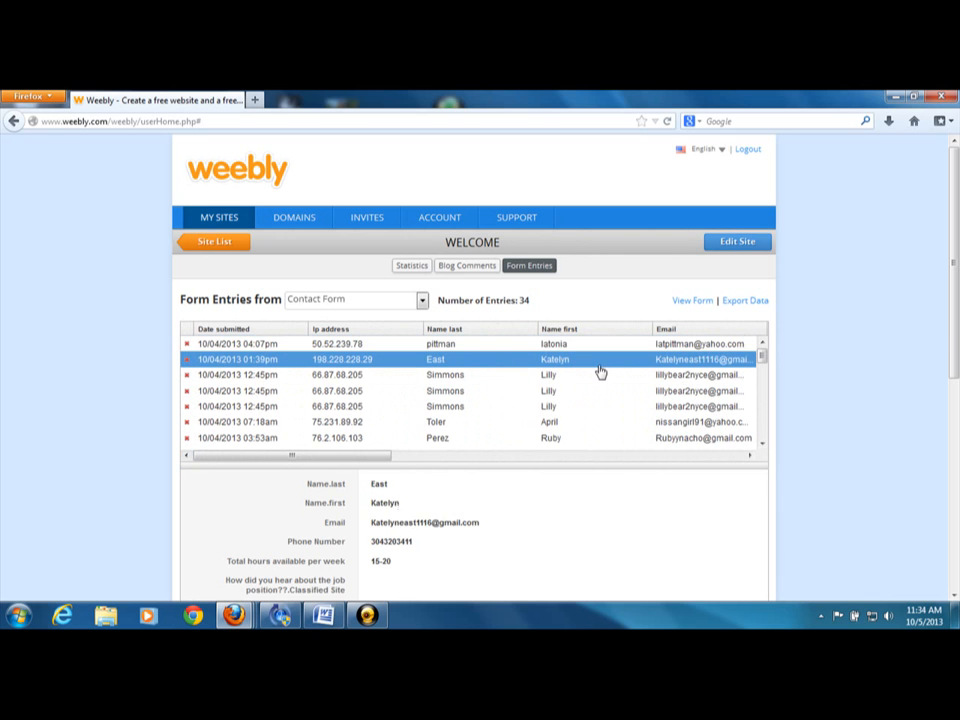
pyautogui.moveTo(955, 310); pyautogui.dragTo(954, 445)
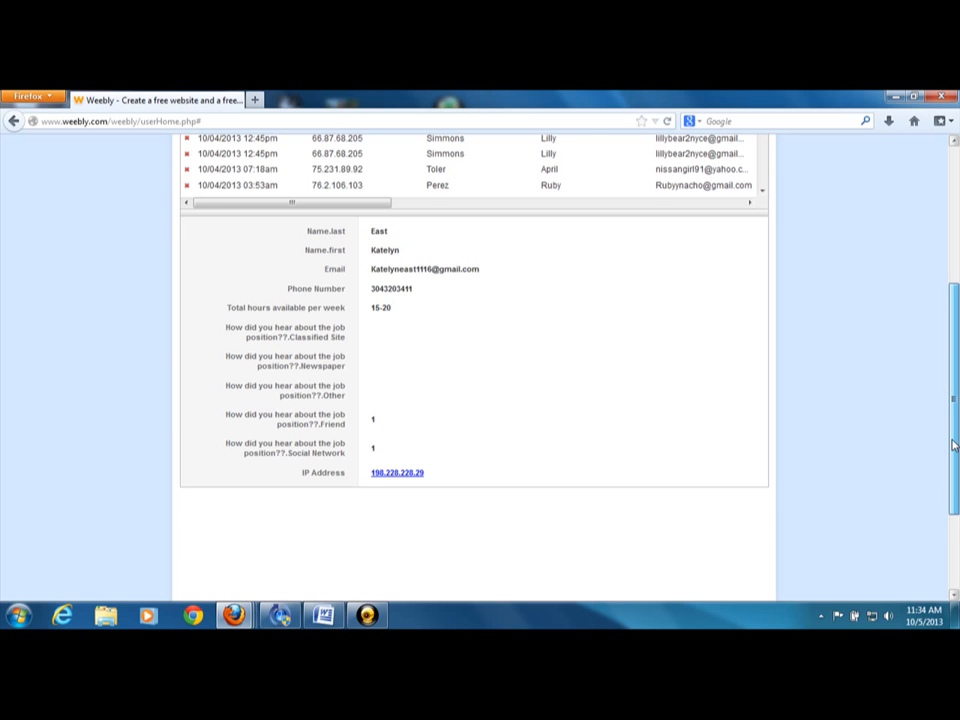
pyautogui.moveTo(954, 445); pyautogui.dragTo(958, 302)
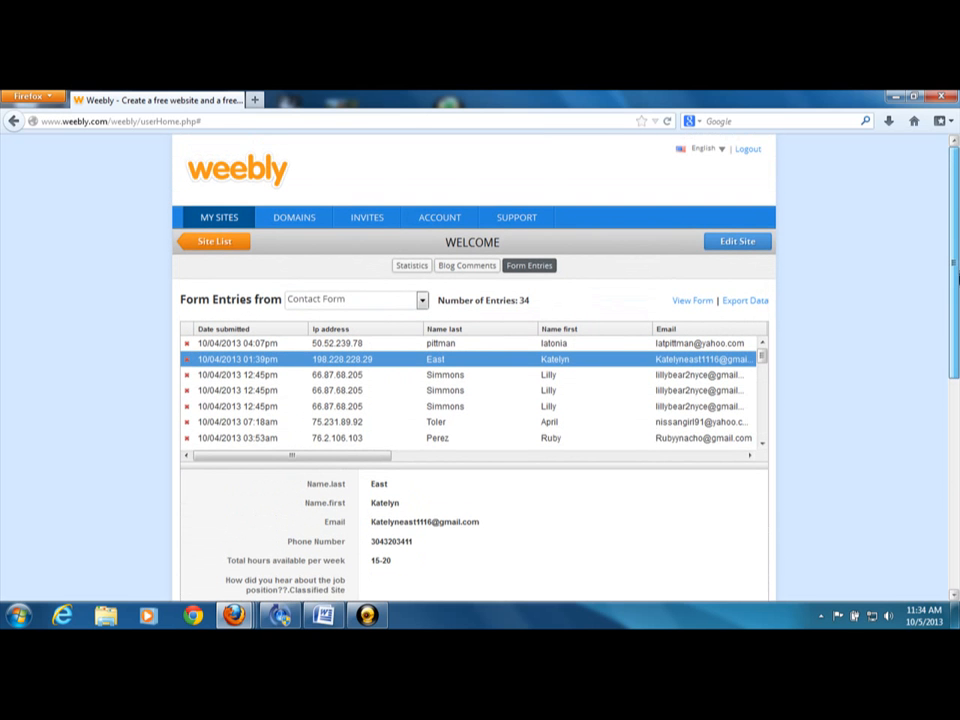
pyautogui.click(382, 300)
pyautogui.click(384, 308)
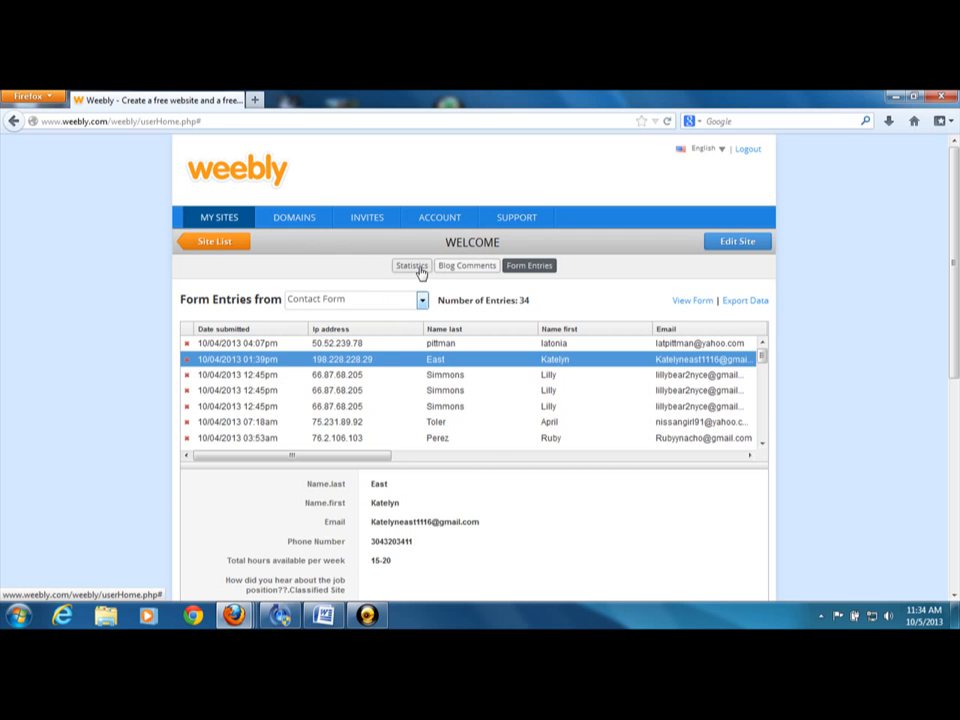
# View the site's pageview statistics, including the graph and the top pages, search terms and referring sites sections
pyautogui.click(418, 269)
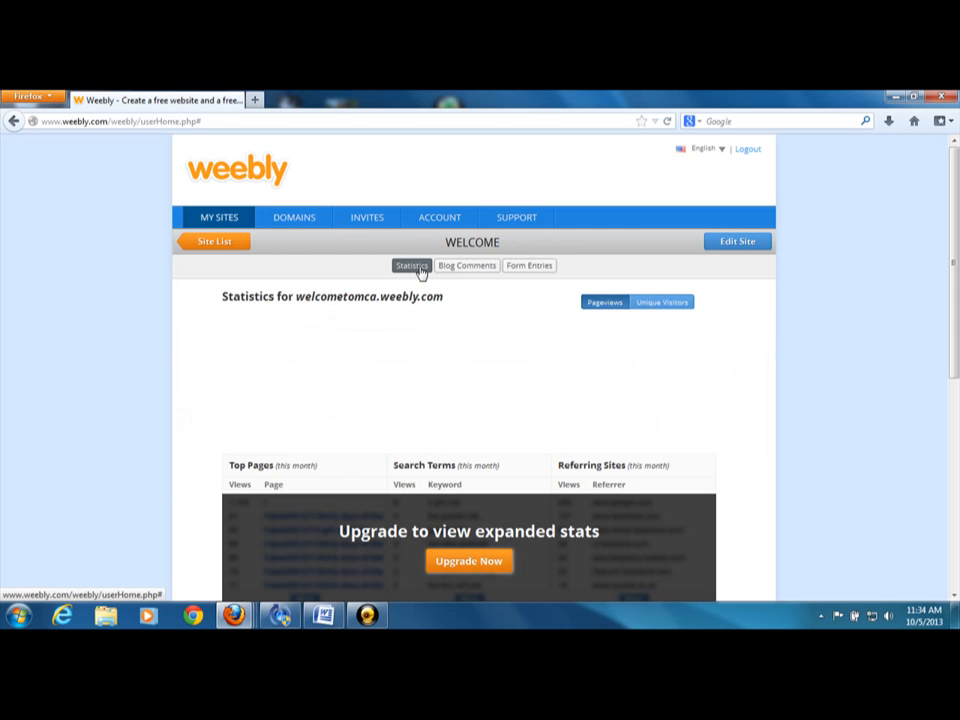
pyautogui.click(954, 599)
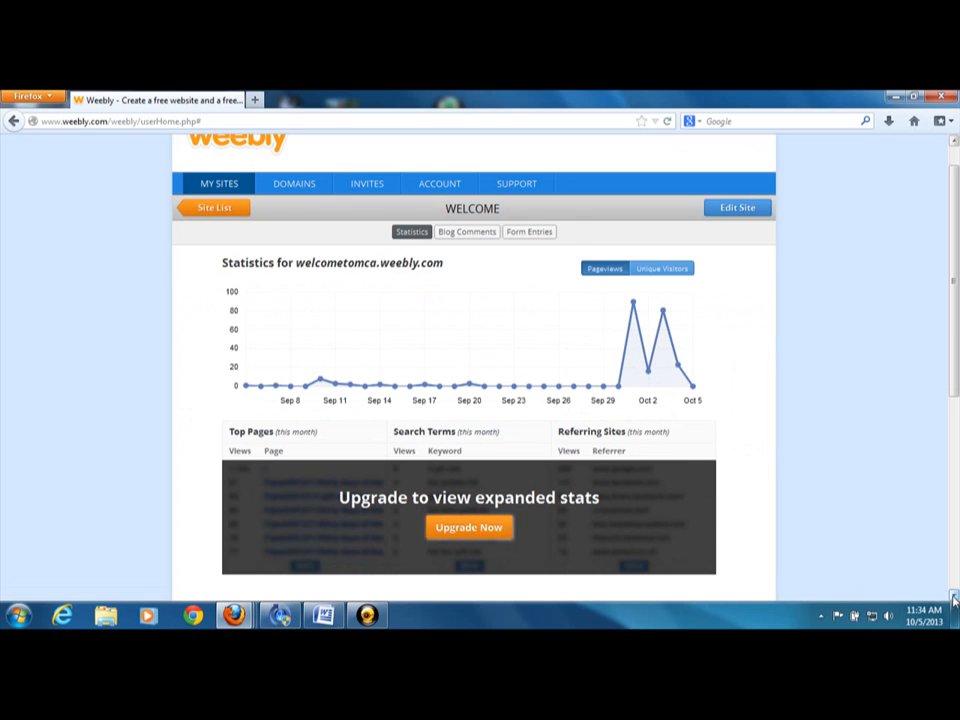
pyautogui.click(954, 599)
pyautogui.click(954, 599)
pyautogui.click(954, 599)
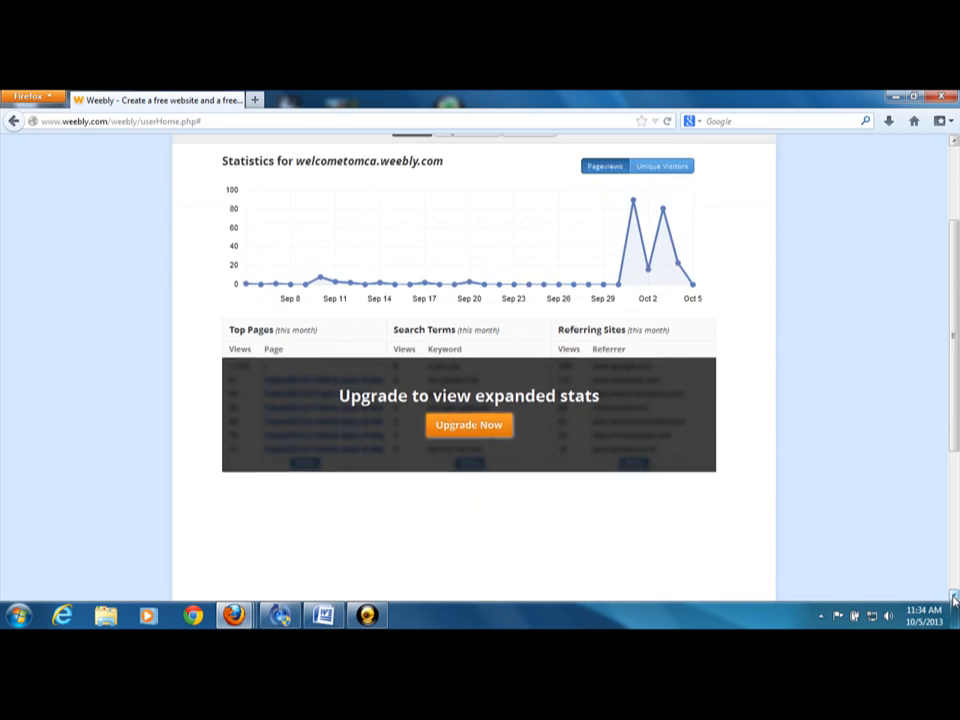
pyautogui.click(954, 599)
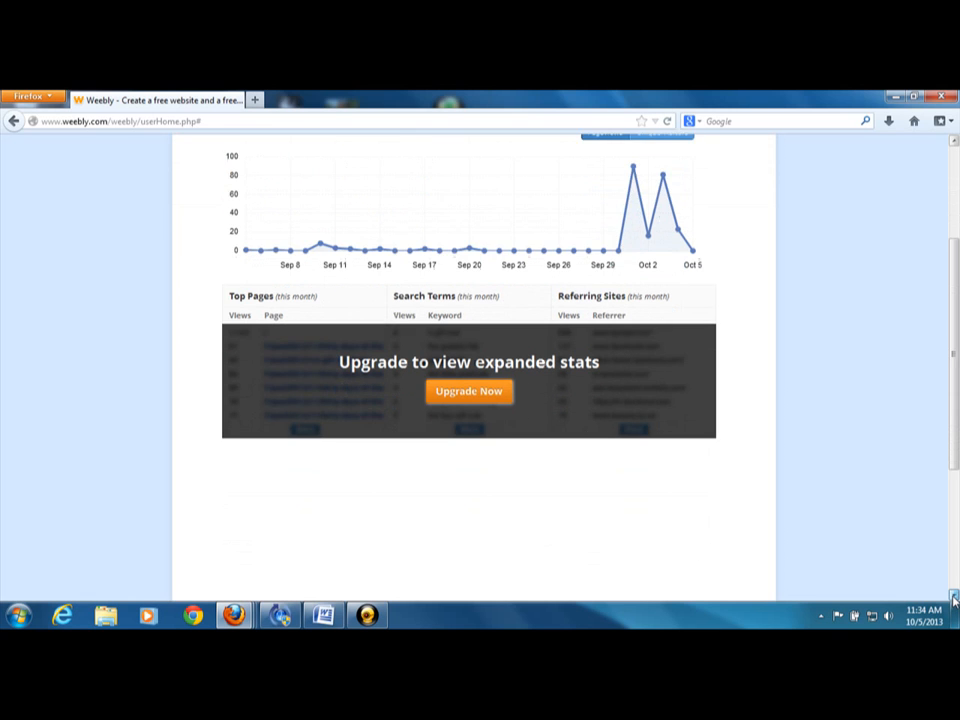
pyautogui.click(954, 599)
pyautogui.click(954, 599)
pyautogui.click(954, 599)
pyautogui.click(954, 599)
pyautogui.click(954, 599)
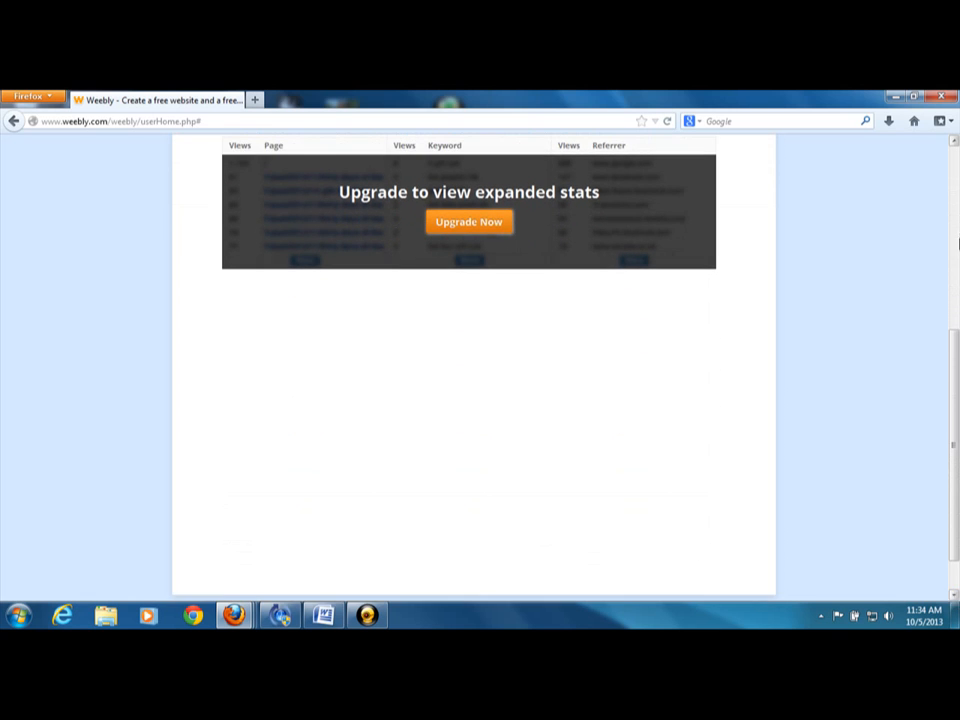
pyautogui.click(954, 144)
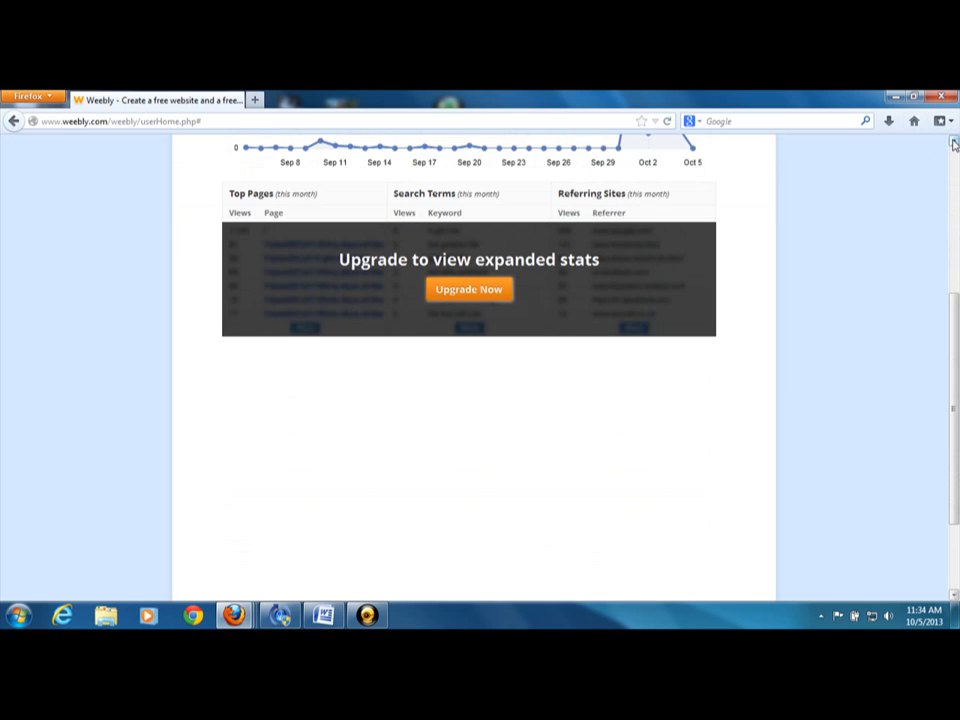
pyautogui.click(954, 144)
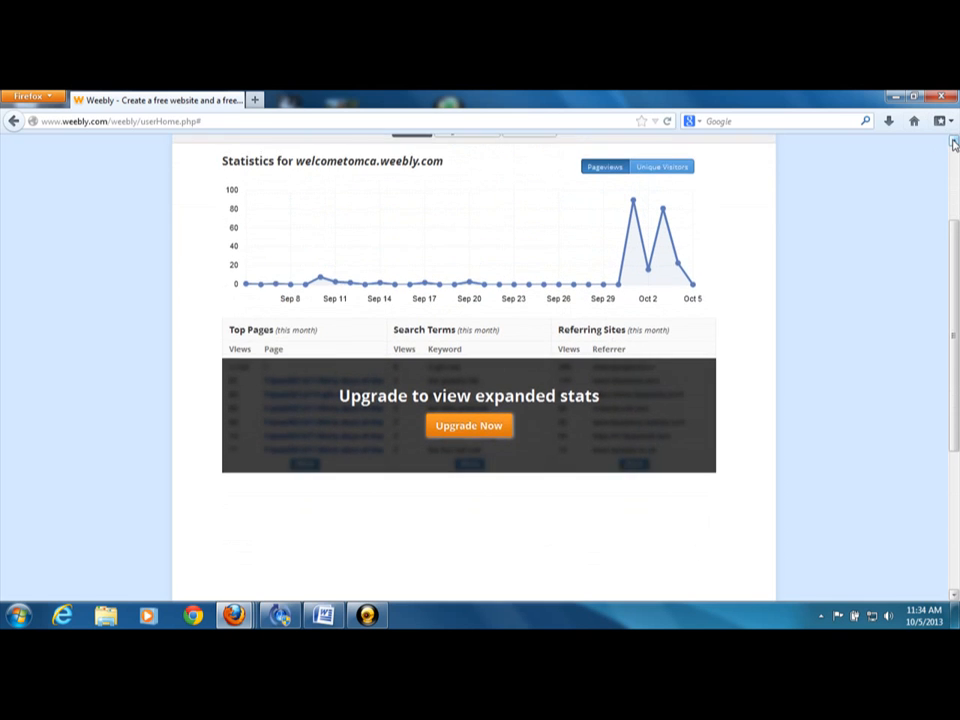
pyautogui.click(954, 144)
pyautogui.click(954, 144)
pyautogui.click(954, 144)
pyautogui.click(954, 144)
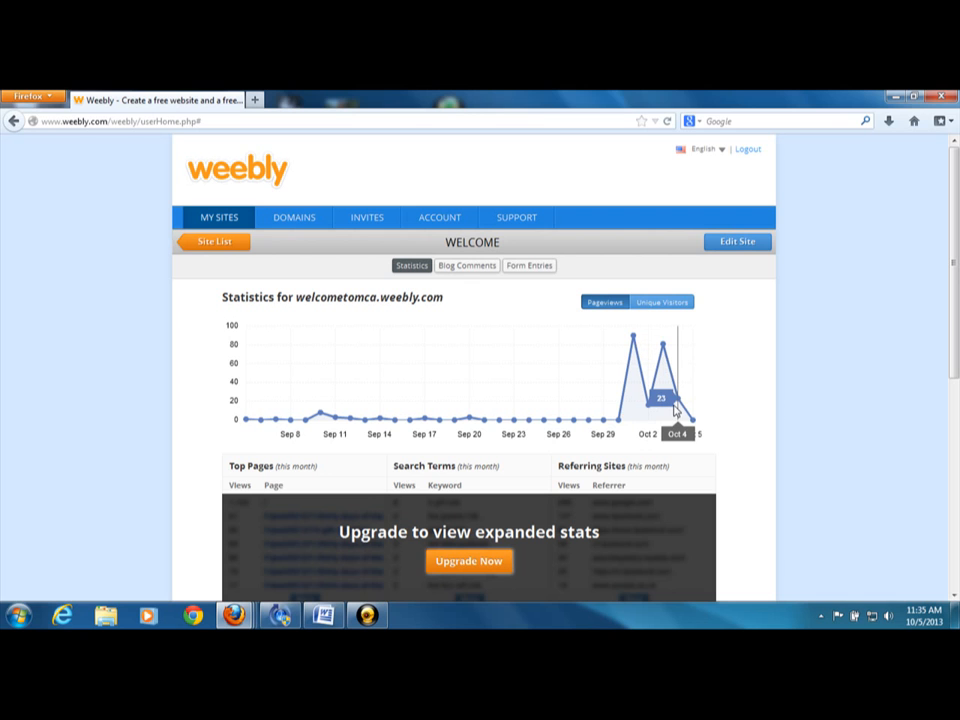
# Show the unique visitors graph, inspect the daily values for early October and return to the site list
pyautogui.click(663, 305)
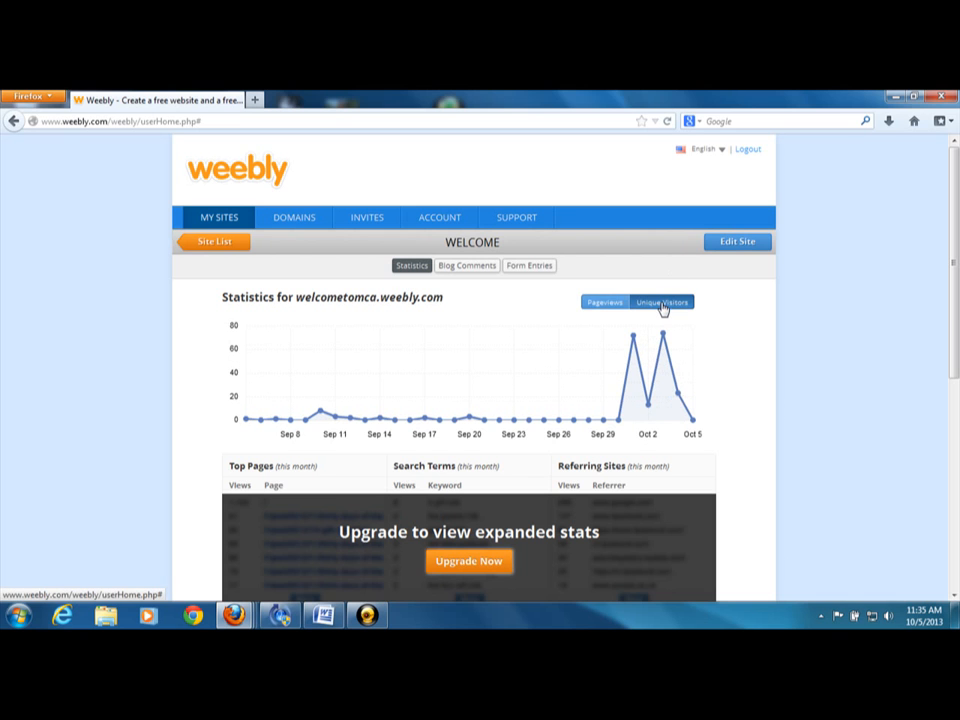
pyautogui.moveTo(632, 358)
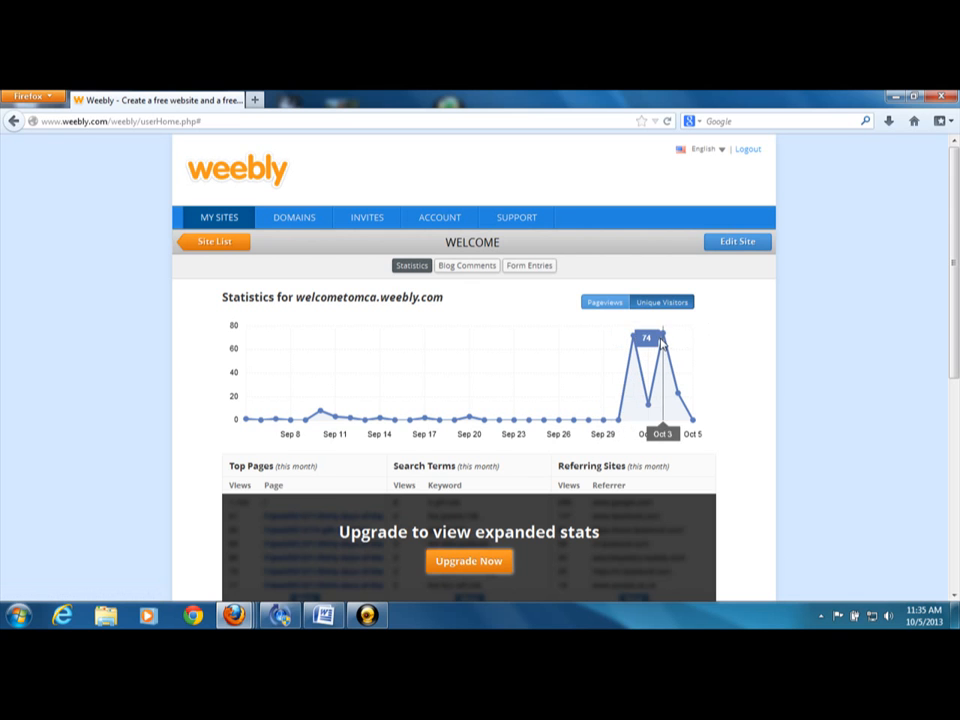
pyautogui.moveTo(675, 405)
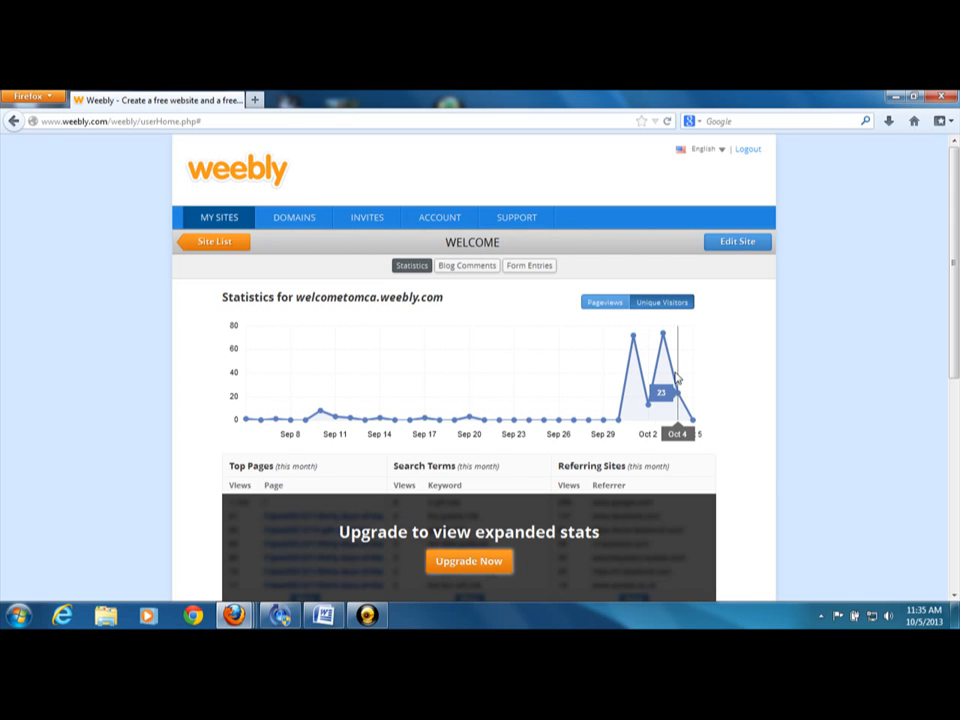
pyautogui.moveTo(646, 408)
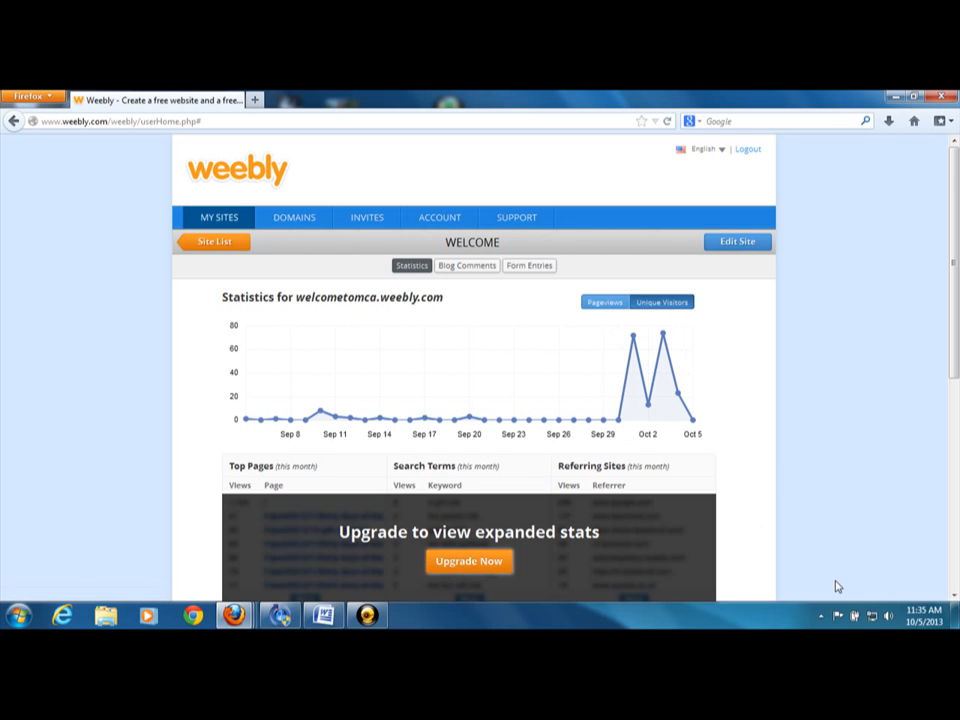
pyautogui.click(953, 594)
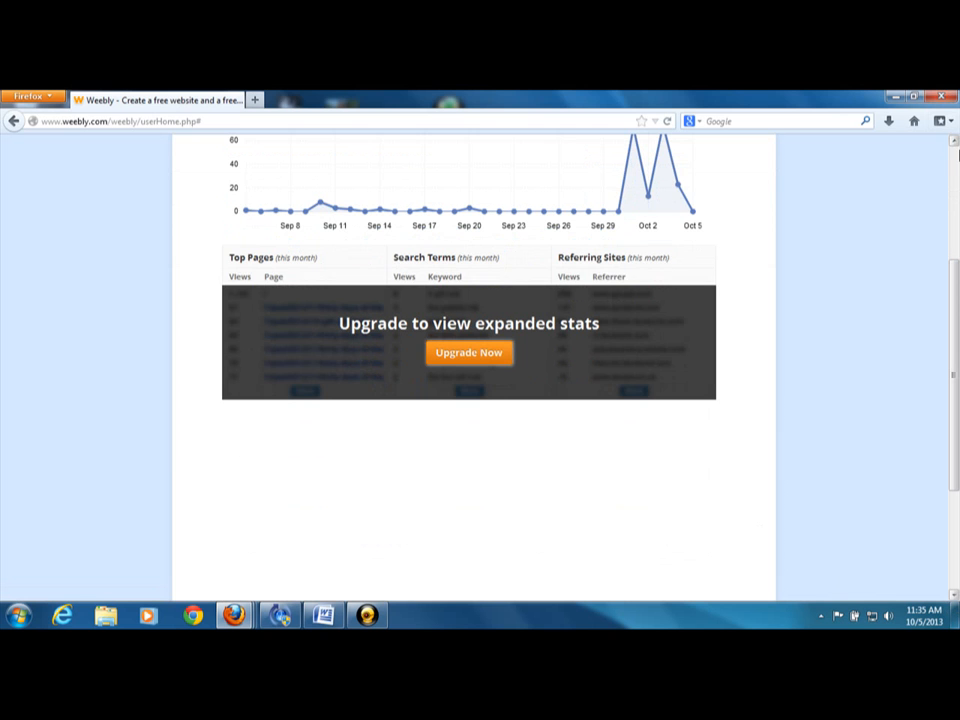
pyautogui.click(953, 141)
pyautogui.click(953, 141)
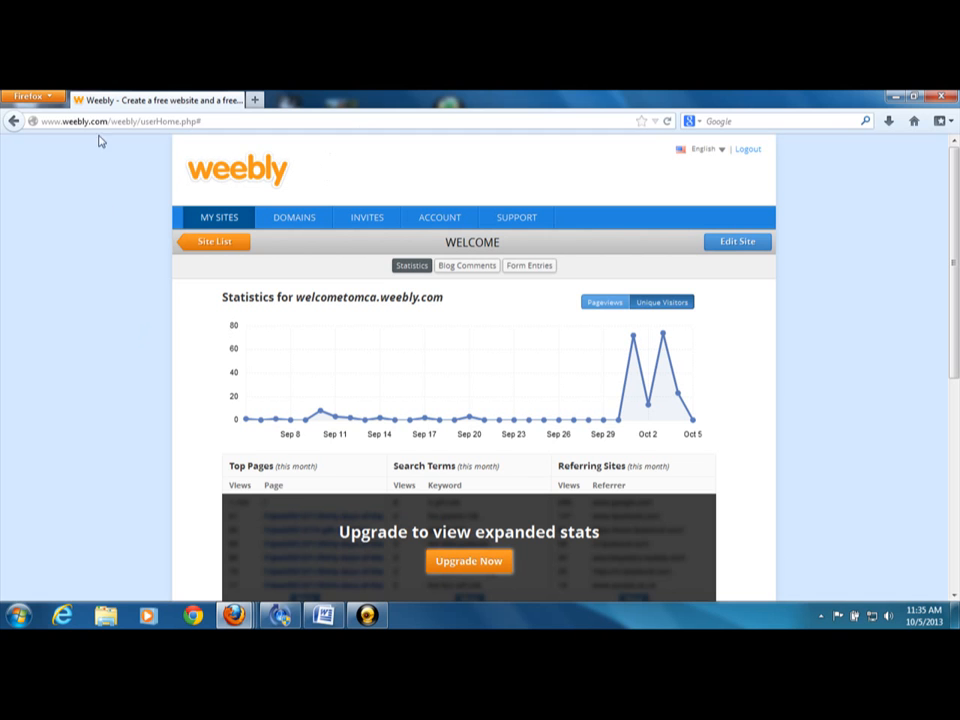
pyautogui.click(213, 242)
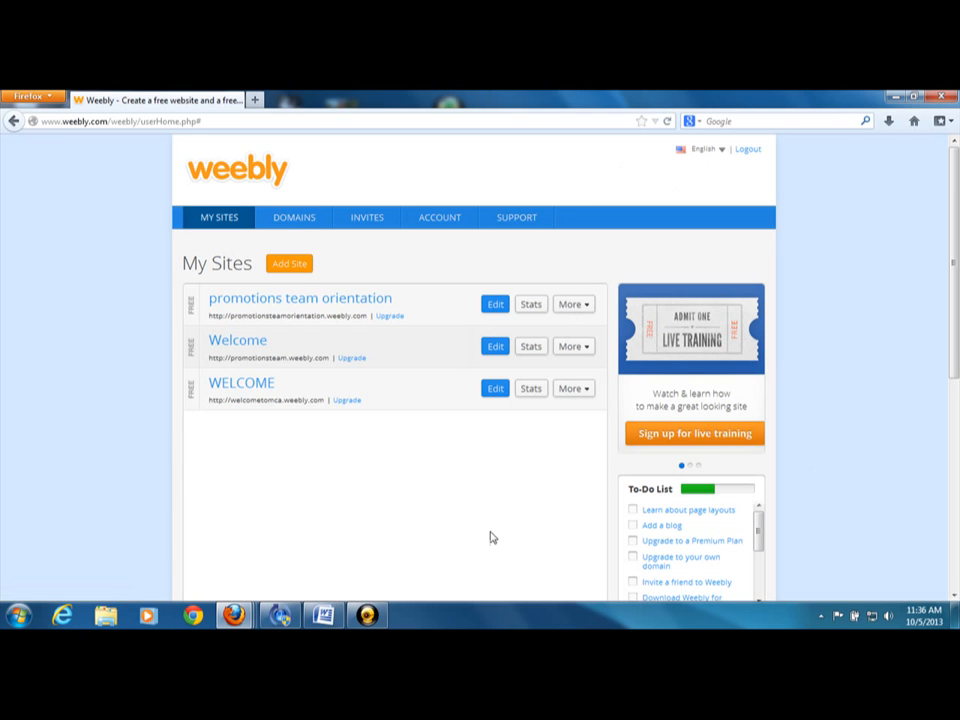
pyautogui.click(379, 619)
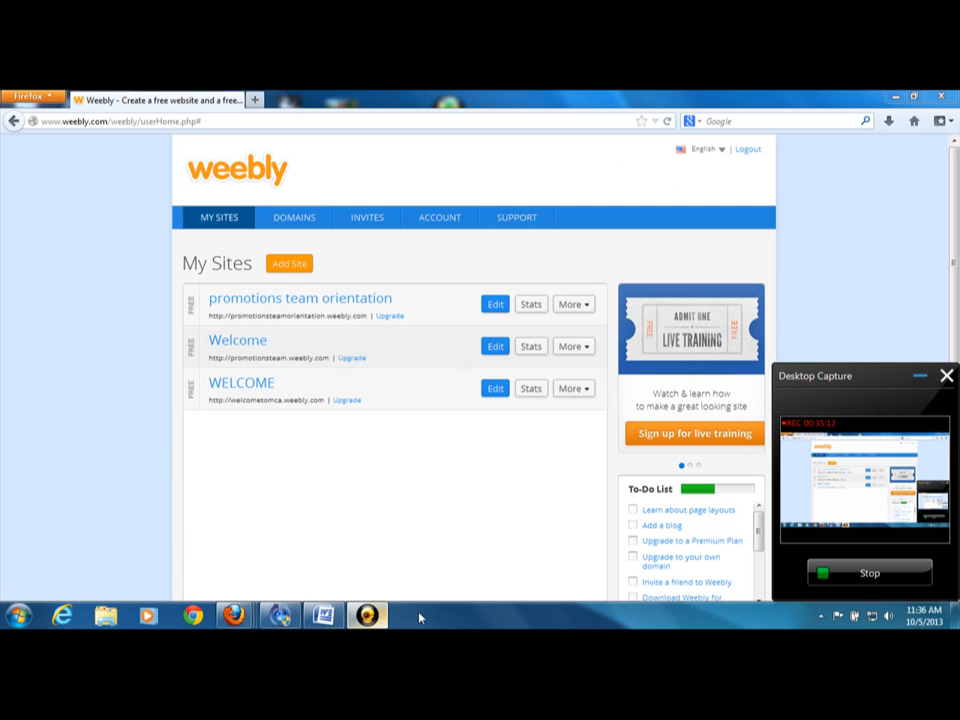